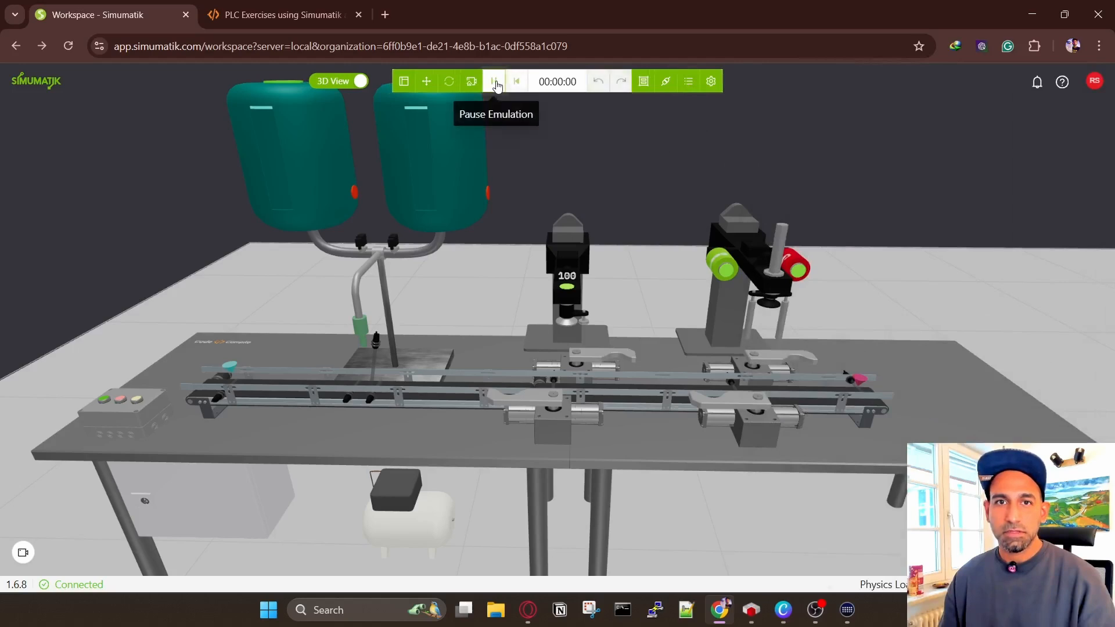
# Step: Start the canning line with the green push button on the control box beside the conveyor
pyautogui.scroll(3, 286, 371)
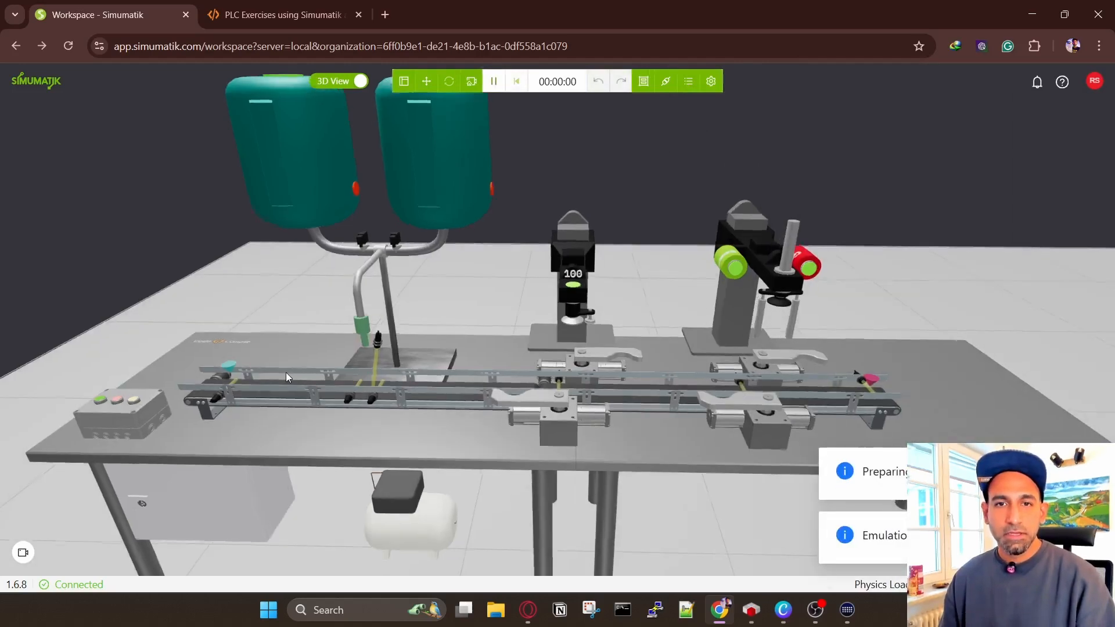
pyautogui.scroll(-3, 400, 361)
pyautogui.scroll(3, 525, 367)
pyautogui.scroll(1, 525, 367)
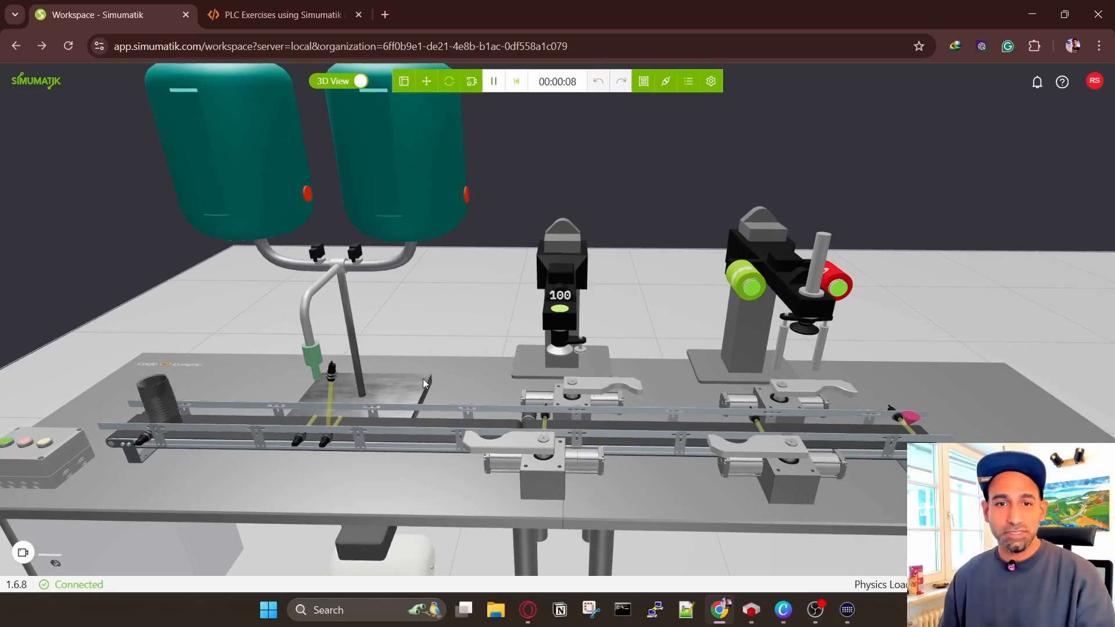
pyautogui.moveTo(423, 379); pyautogui.dragTo(489, 375)
pyautogui.moveTo(152, 451); pyautogui.dragTo(498, 428)
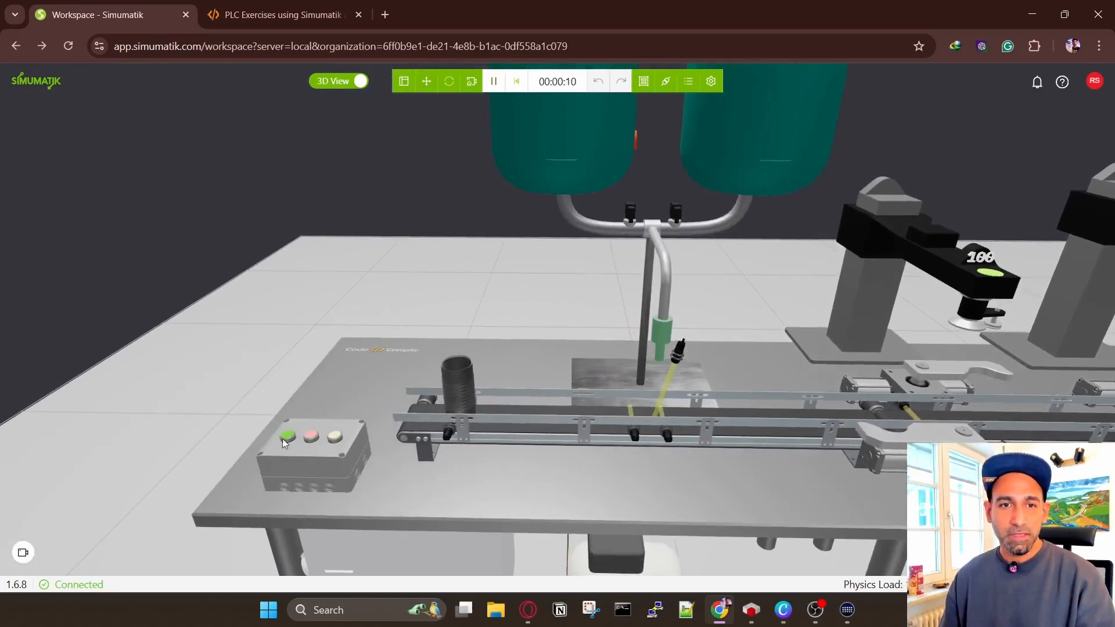
pyautogui.click(288, 436)
# Step: Follow the first can through the filling station and the lid sealing station to examine both processes
pyautogui.scroll(5, 526, 392)
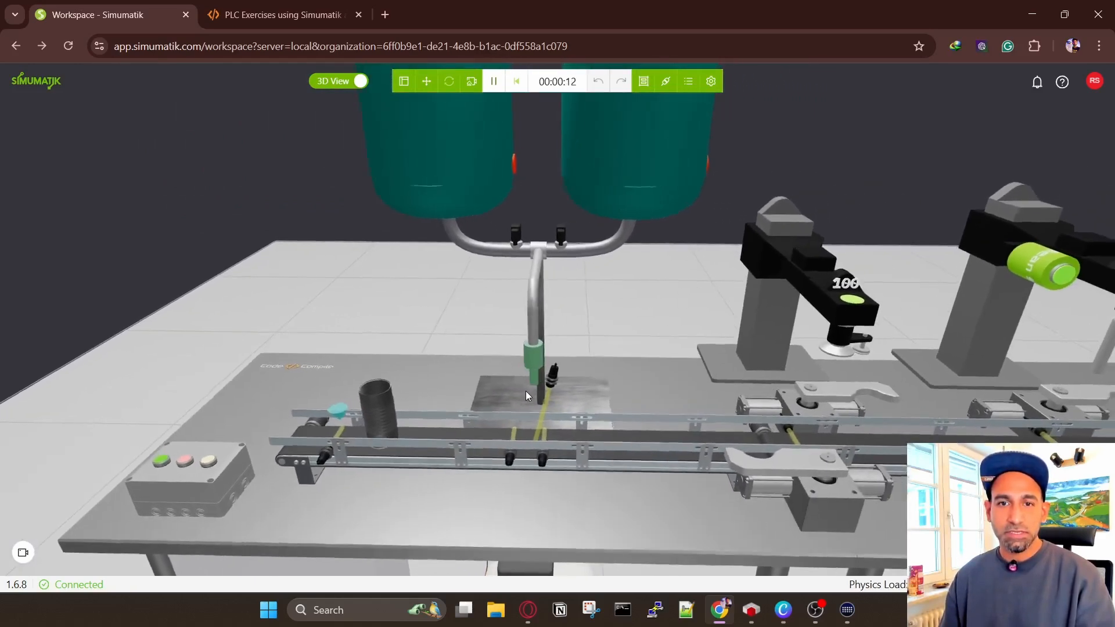
pyautogui.scroll(5, 525, 391)
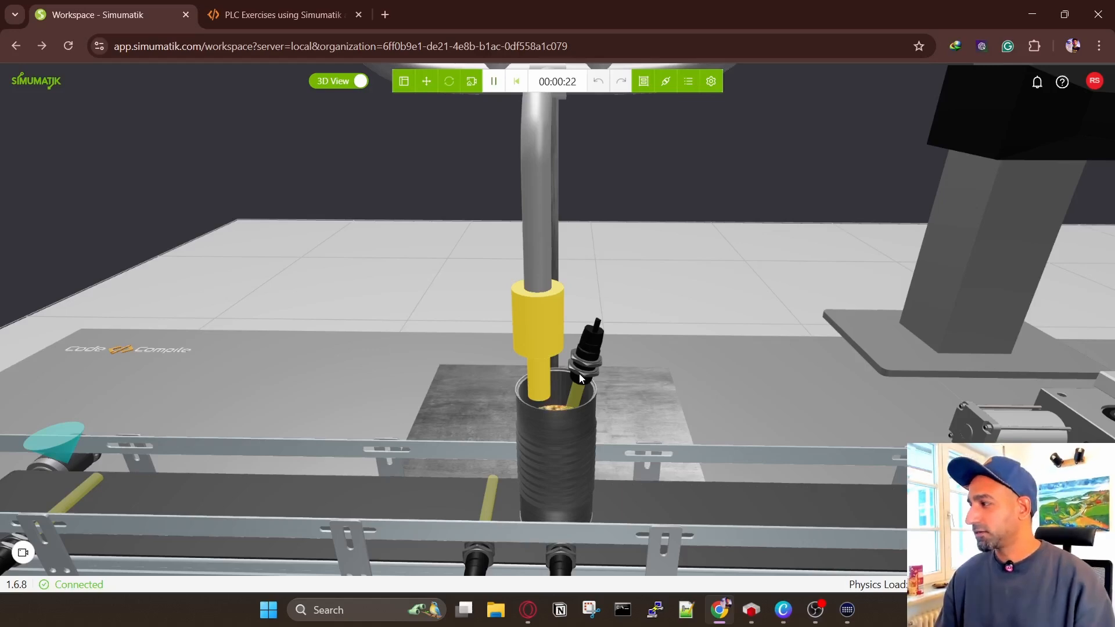
pyautogui.scroll(-5, 591, 302)
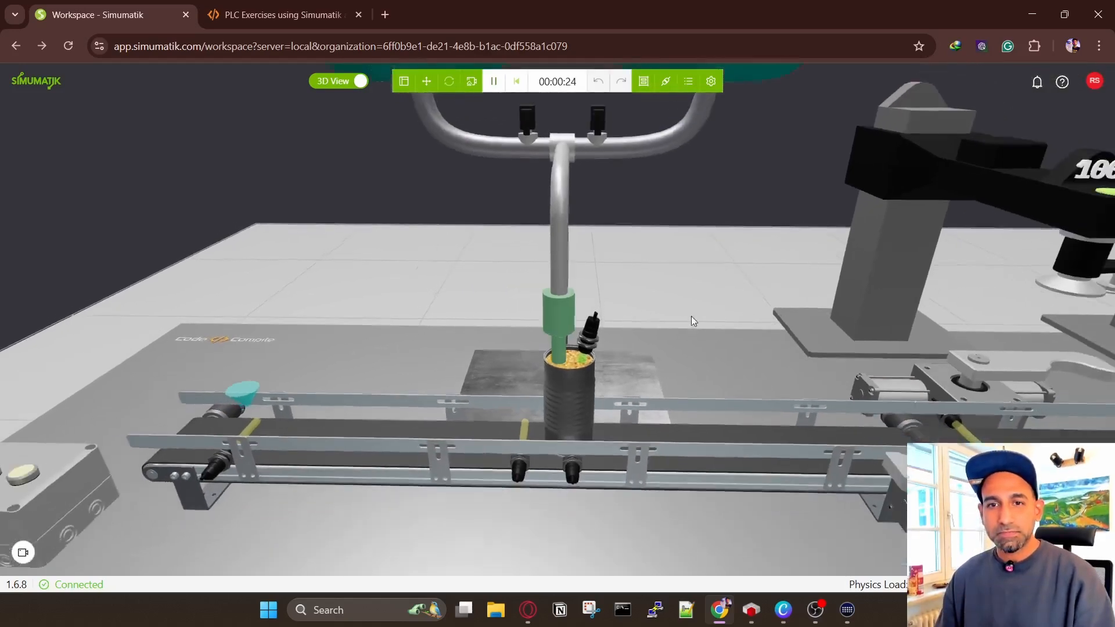
pyautogui.moveTo(677, 319); pyautogui.dragTo(414, 321)
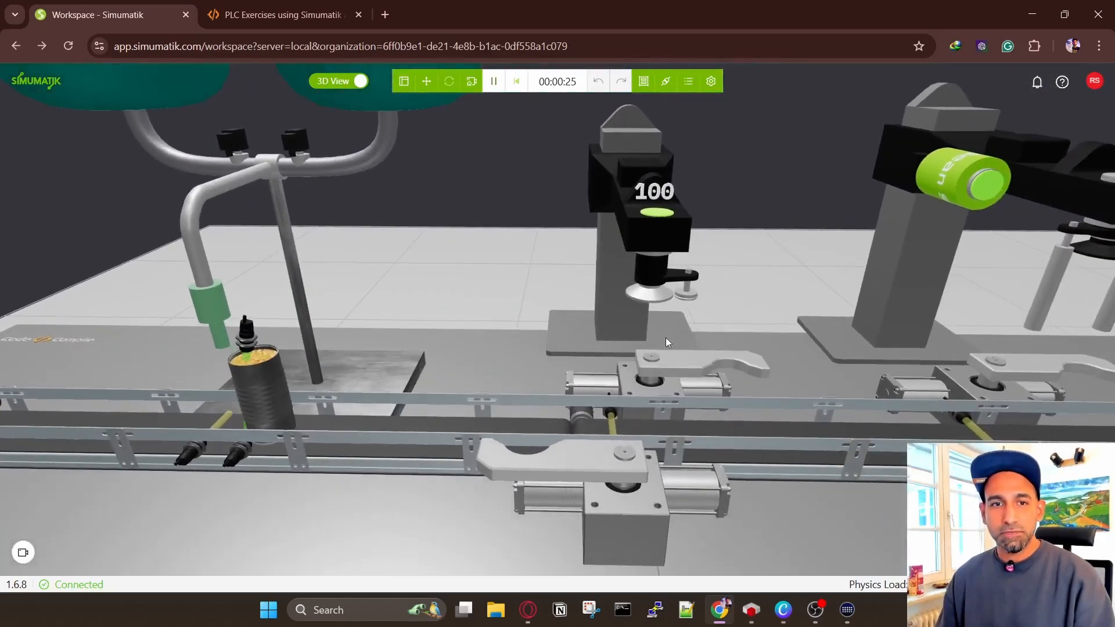
pyautogui.scroll(5, 674, 350)
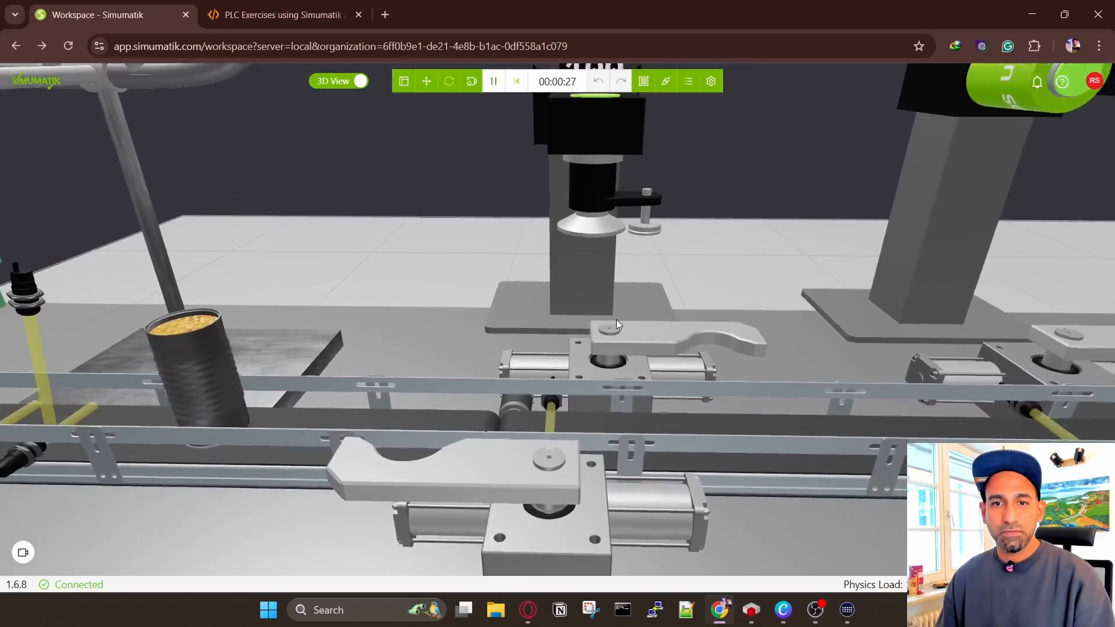
pyautogui.scroll(-4, 617, 324)
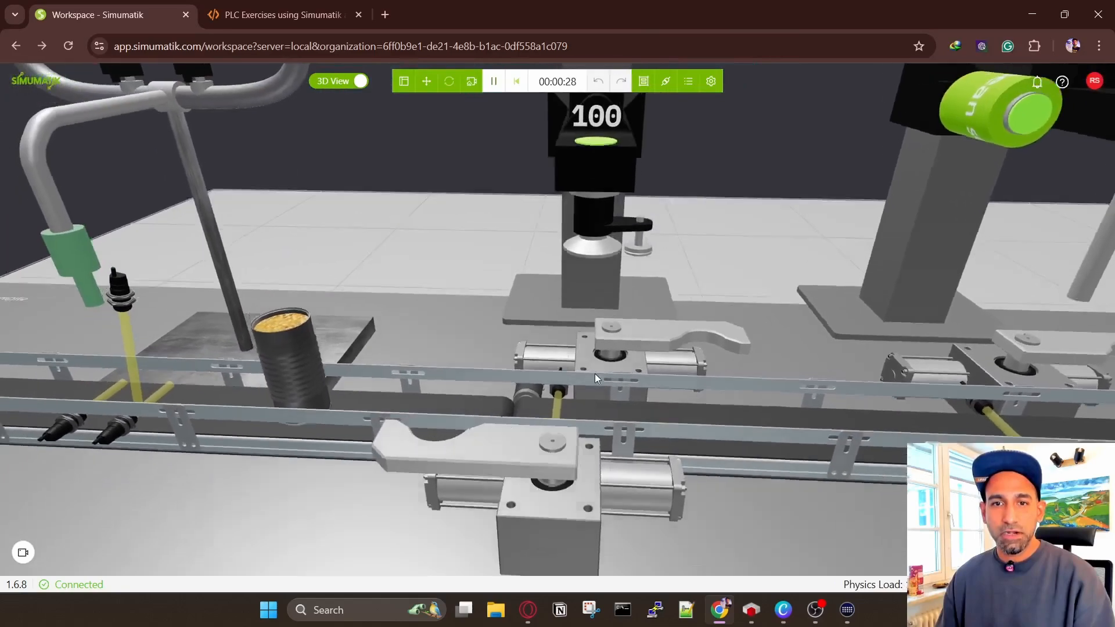
pyautogui.moveTo(595, 374); pyautogui.dragTo(551, 392)
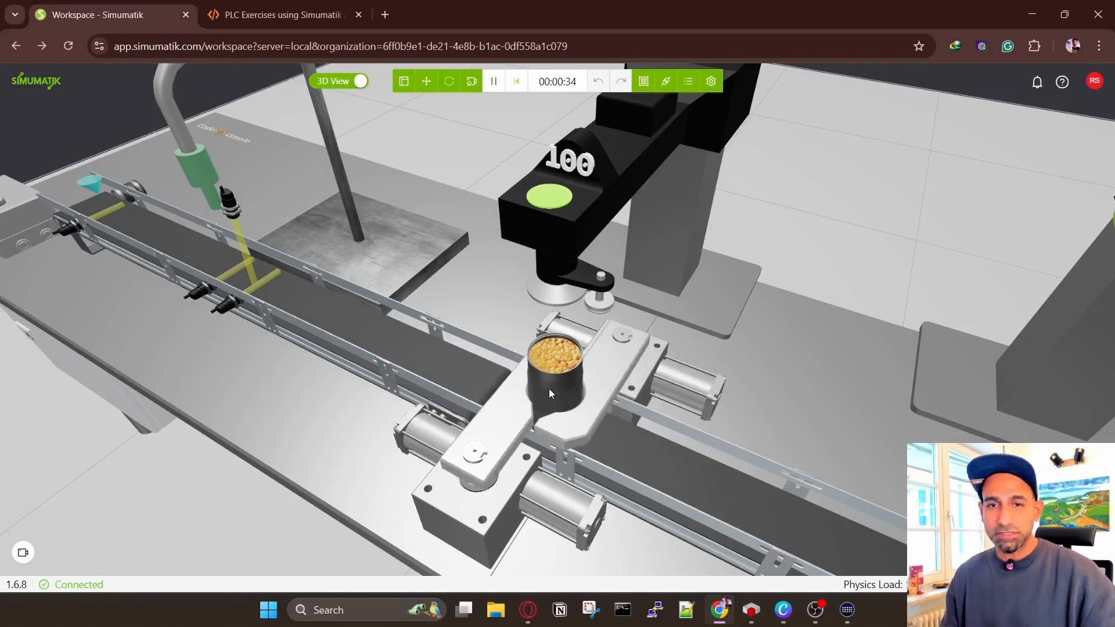
pyautogui.moveTo(549, 389); pyautogui.dragTo(614, 399)
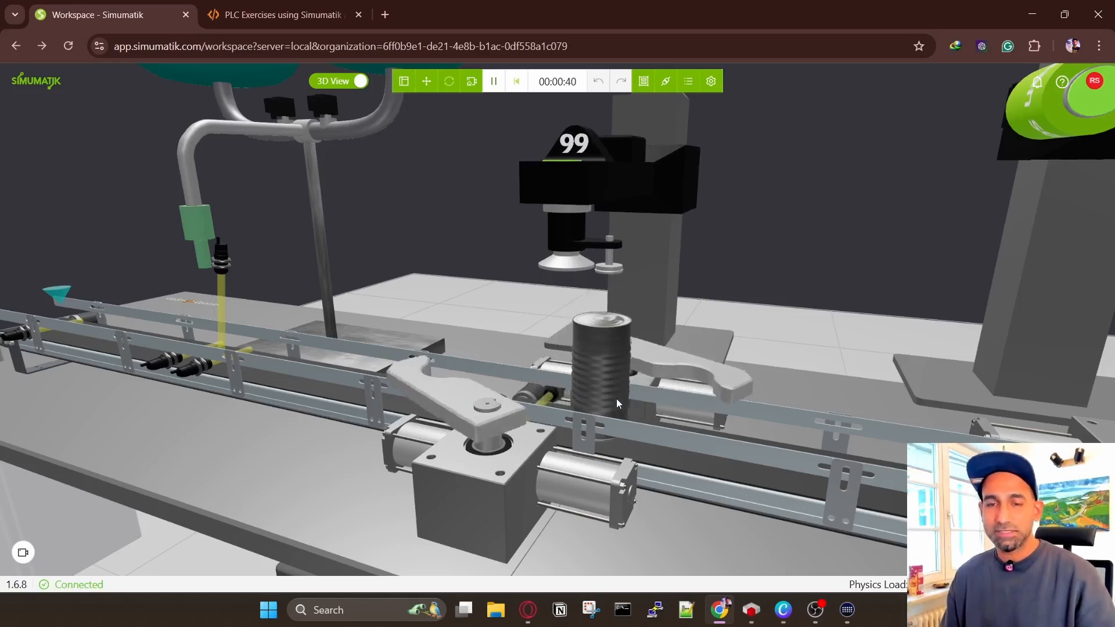
pyautogui.moveTo(627, 402)
pyautogui.mouseDown()
pyautogui.moveTo(636, 400)
pyautogui.moveTo(340, 339)
pyautogui.moveTo(660, 368)
pyautogui.moveTo(660, 420)
pyautogui.moveTo(655, 403)
pyautogui.moveTo(621, 409)
pyautogui.mouseUp()
# Step: Examine how the labelling station clamps and labels the sealed can near the conveyor's end
pyautogui.scroll(-5, 691, 372)
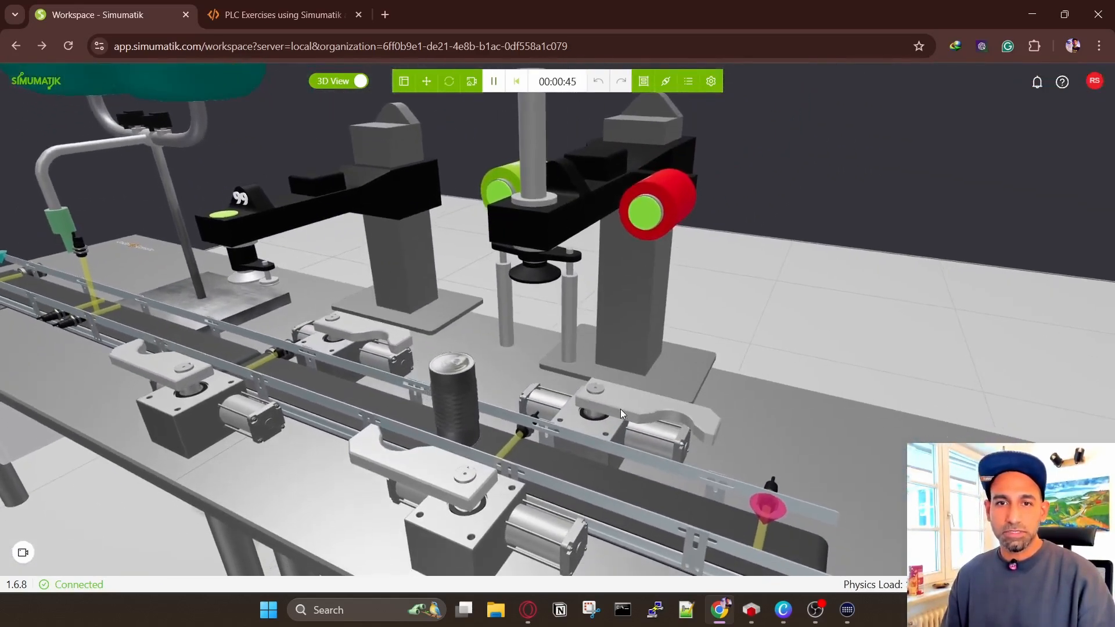
pyautogui.scroll(3, 604, 399)
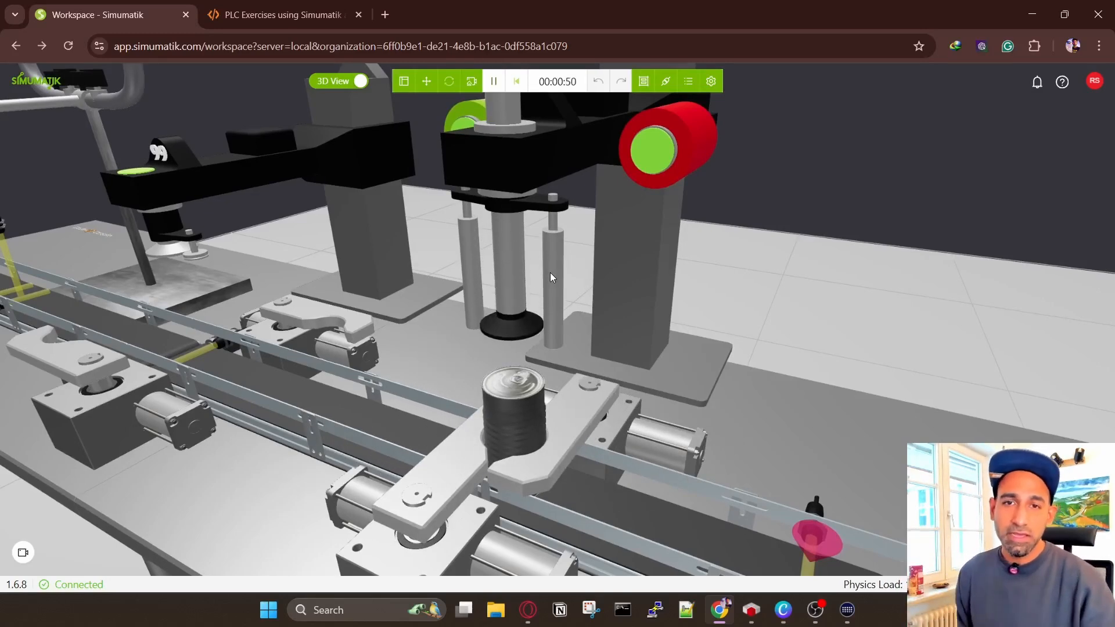
pyautogui.scroll(-1, 551, 277)
pyautogui.scroll(-3, 552, 278)
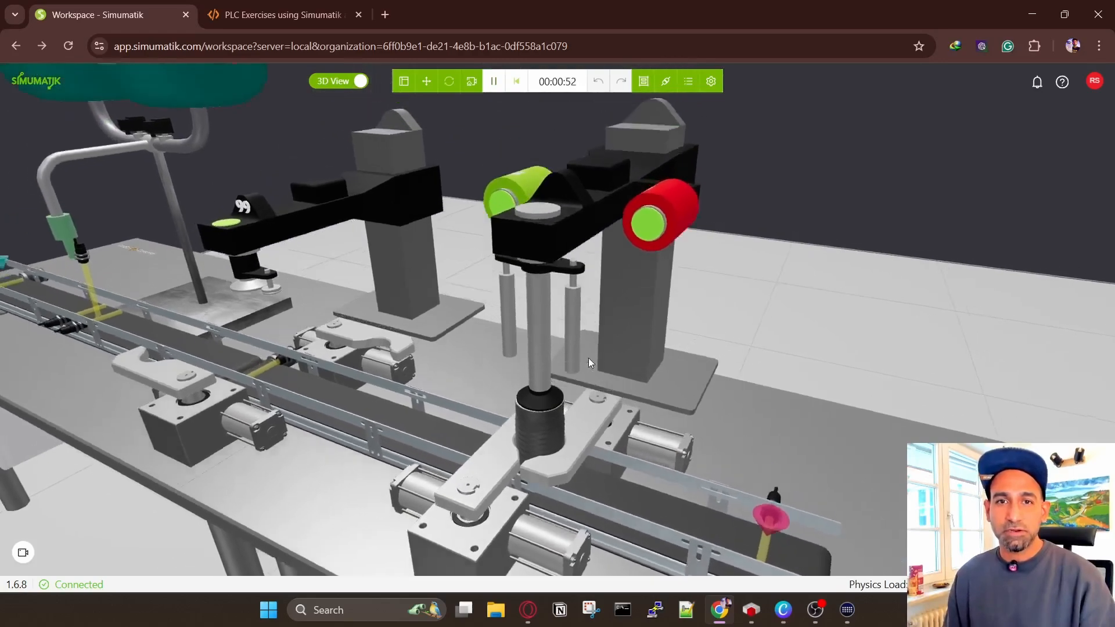
pyautogui.scroll(5, 560, 208)
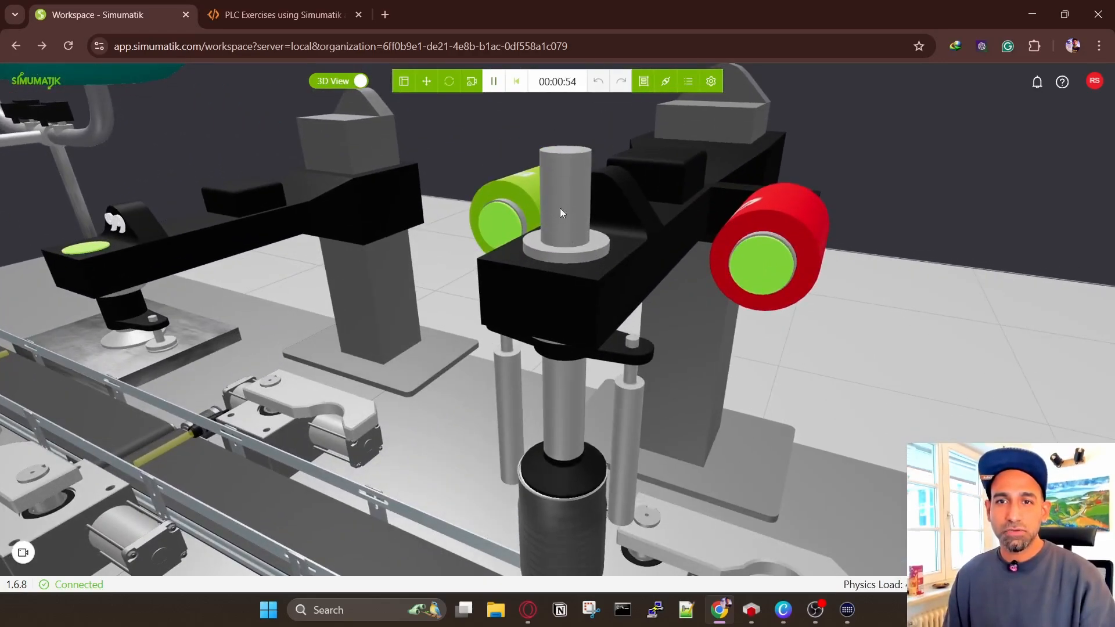
pyautogui.scroll(-5, 732, 311)
pyautogui.moveTo(693, 324); pyautogui.dragTo(657, 296)
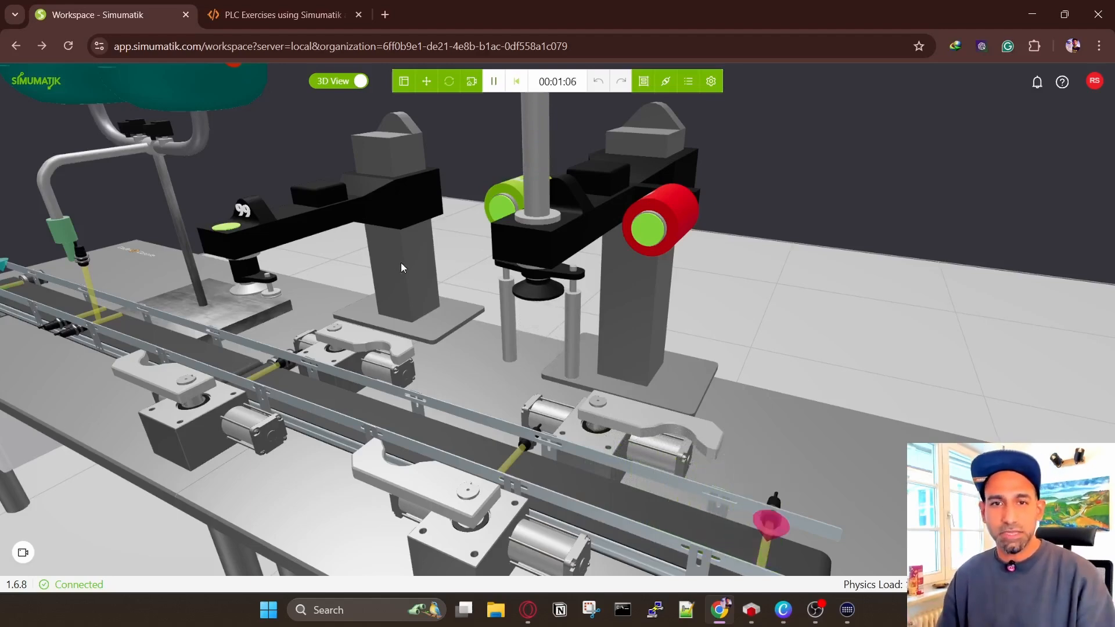
# Step: Observe the whole conveyor line from several angles while further cans are filled, sealed and labelled
pyautogui.moveTo(401, 262); pyautogui.dragTo(473, 340)
pyautogui.scroll(-2, 511, 337)
pyautogui.scroll(1, 472, 340)
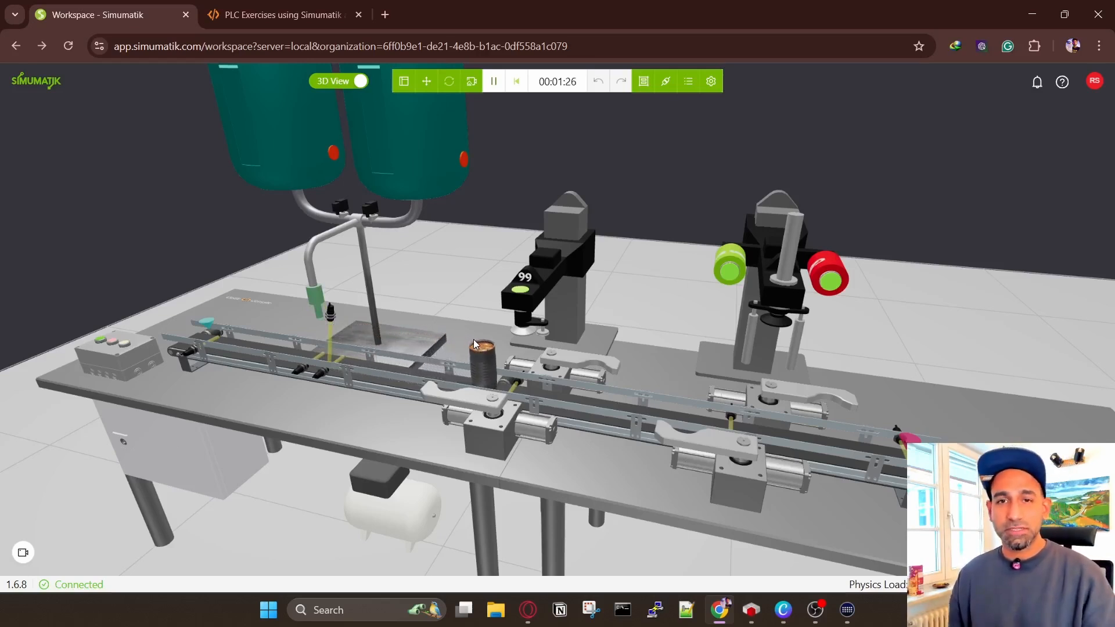
pyautogui.scroll(3, 622, 347)
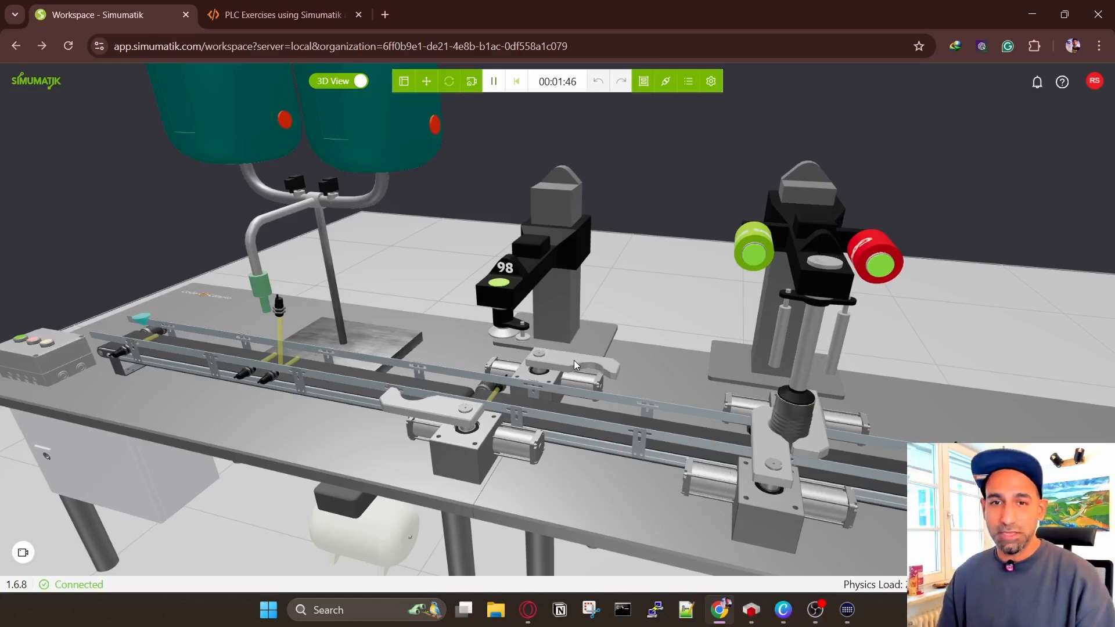
pyautogui.moveTo(686, 365); pyautogui.dragTo(715, 373)
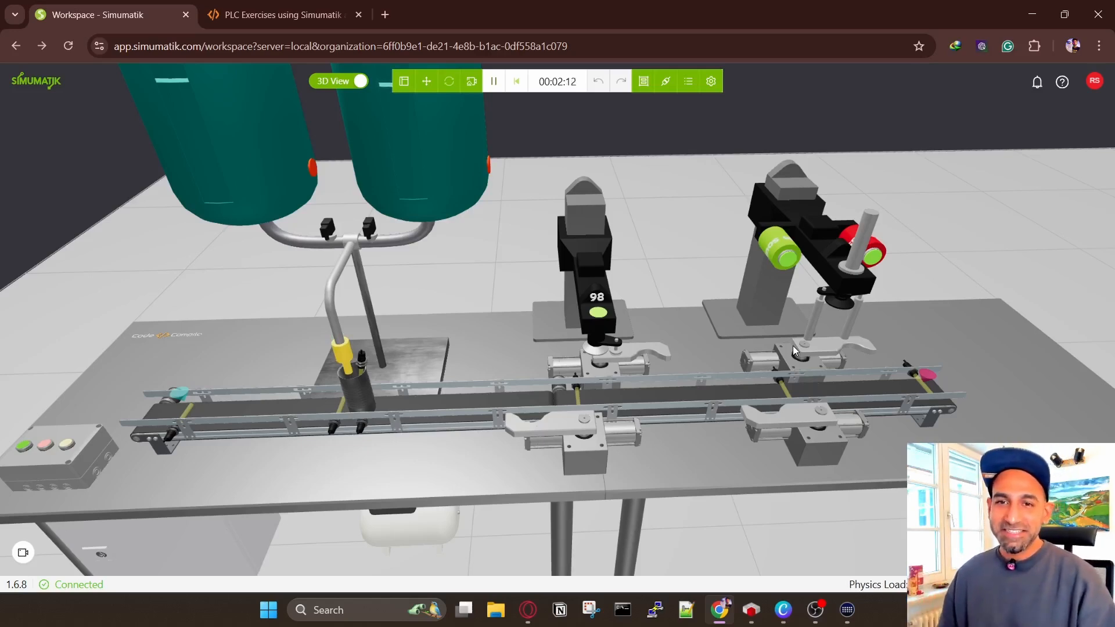
pyautogui.moveTo(693, 510); pyautogui.dragTo(683, 491)
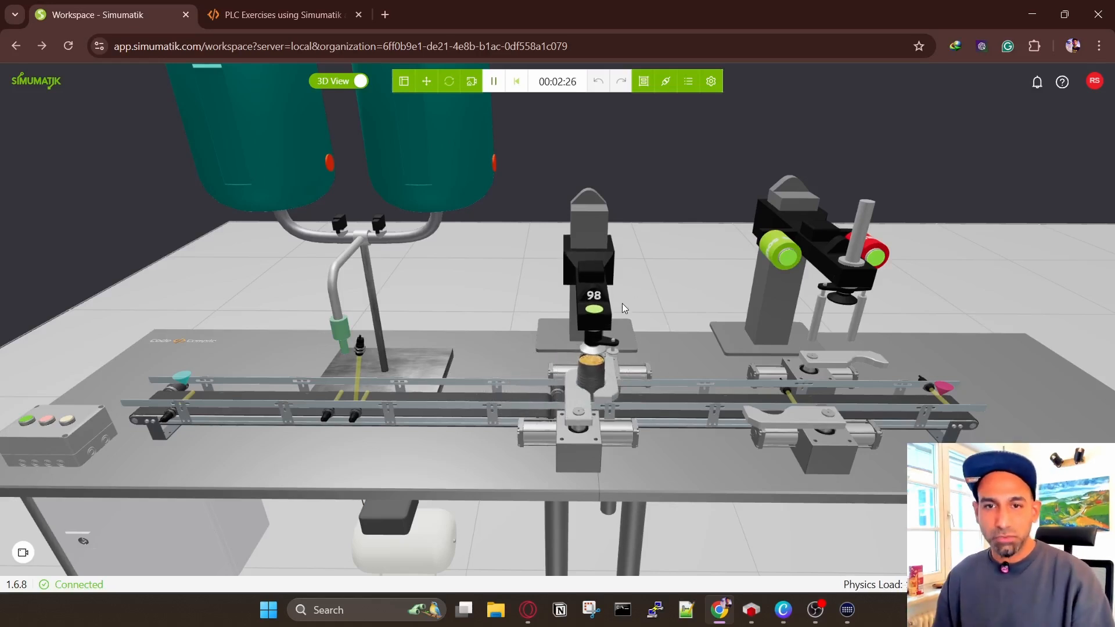
pyautogui.scroll(2, 591, 361)
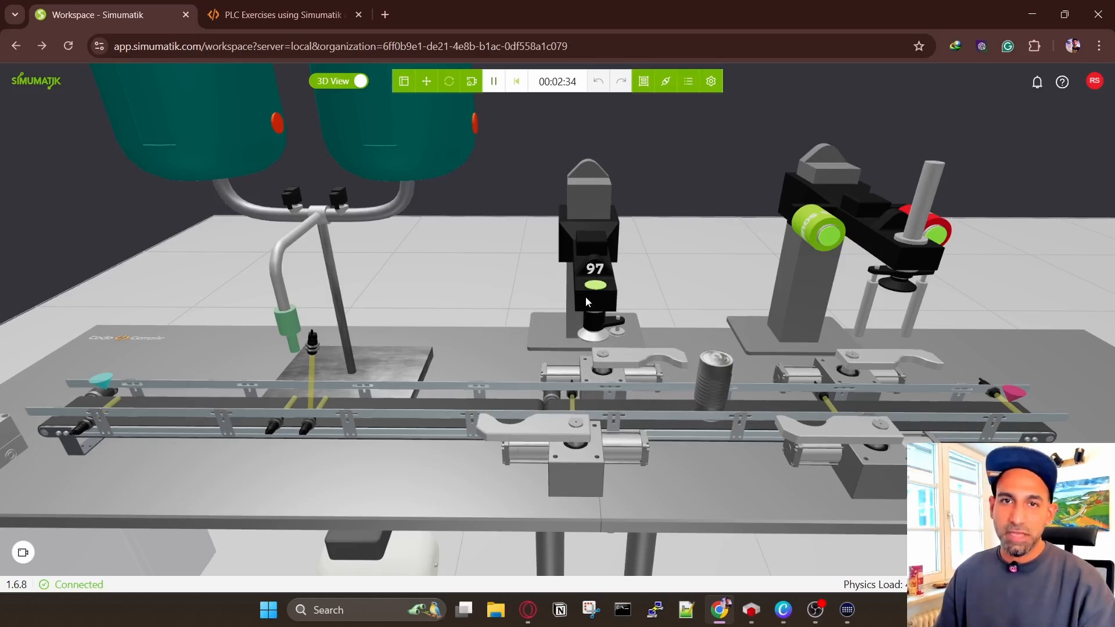
# Step: Switch to the CODESYS project in full size and dock the Devices tree beside the PLC_PRG code
pyautogui.click(752, 610)
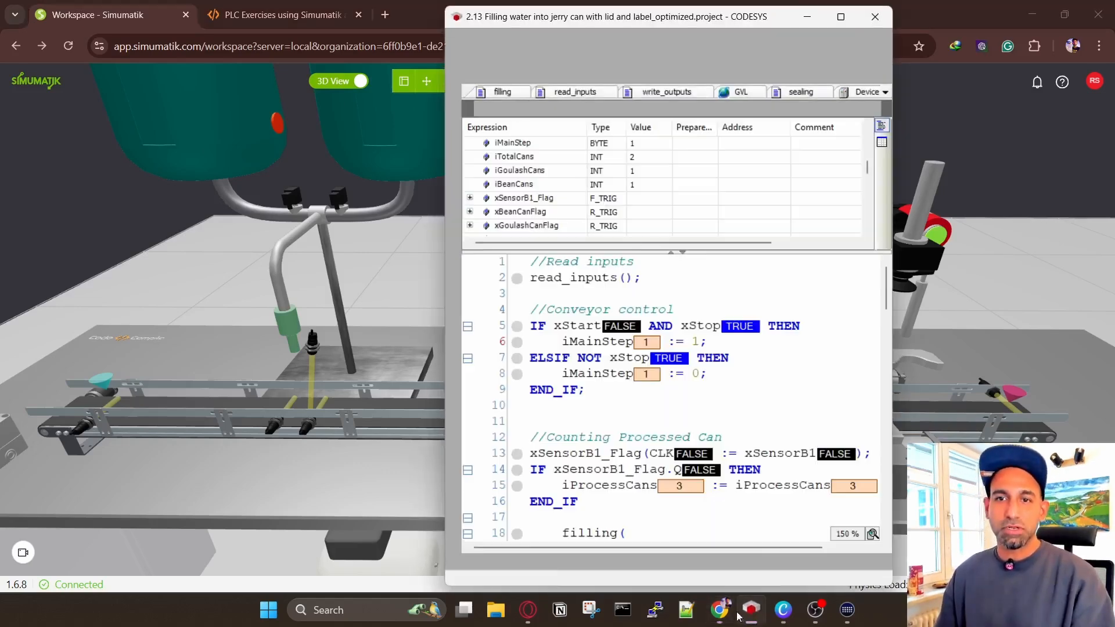
pyautogui.click(841, 16)
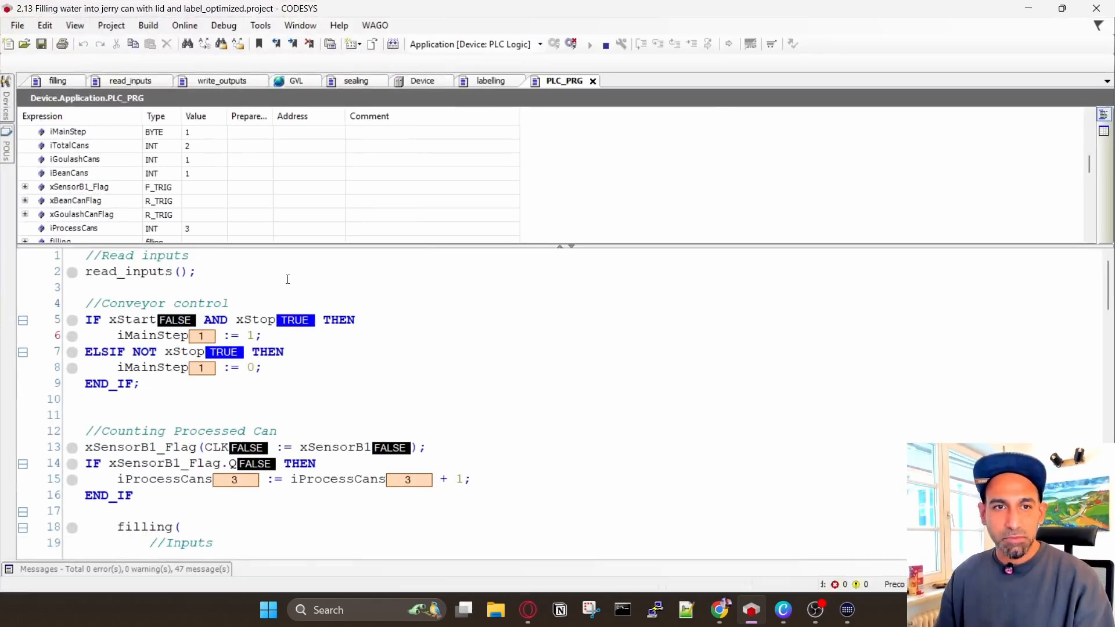
pyautogui.click(7, 111)
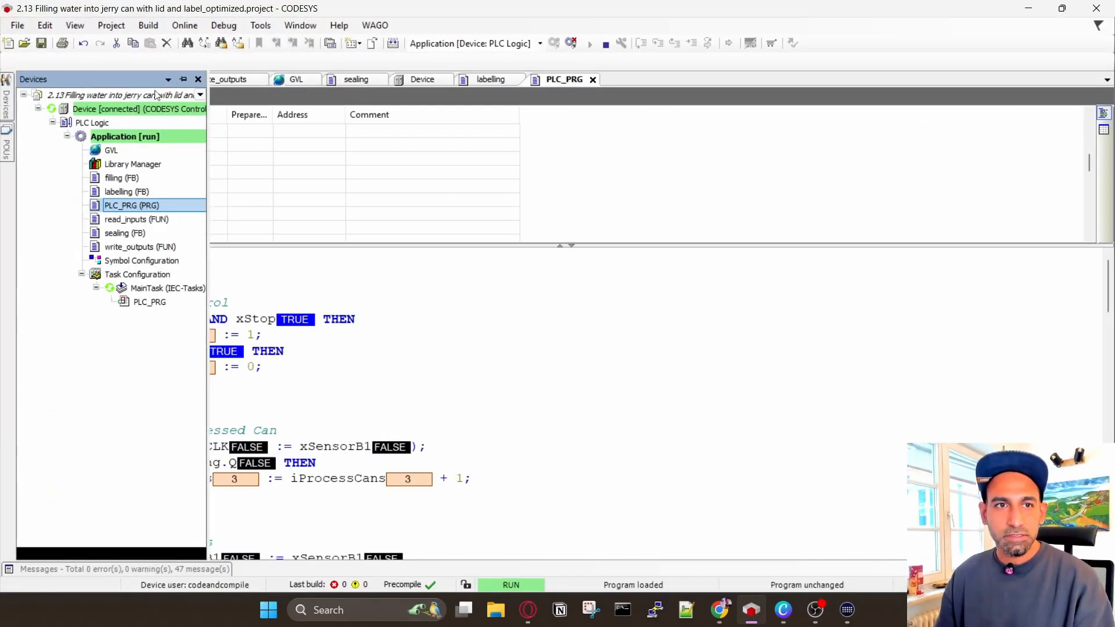
pyautogui.click(183, 79)
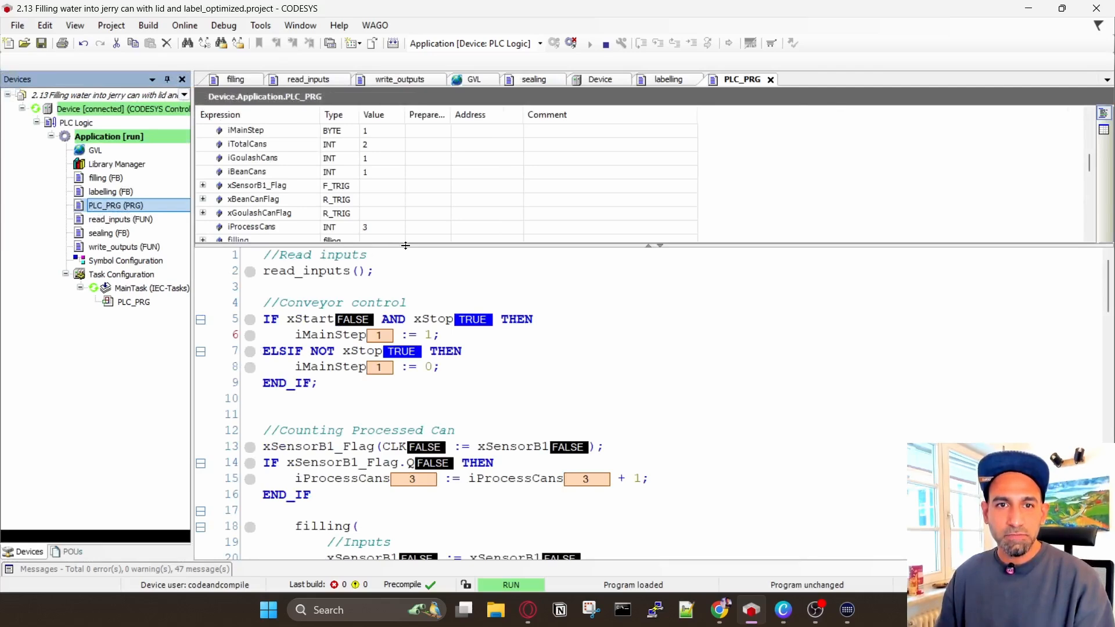
pyautogui.moveTo(406, 246); pyautogui.dragTo(417, 255)
# Step: Restore the CODESYS window to a smaller size and place it directly beside the Simumatik simulation
pyautogui.doubleClick(541, 16)
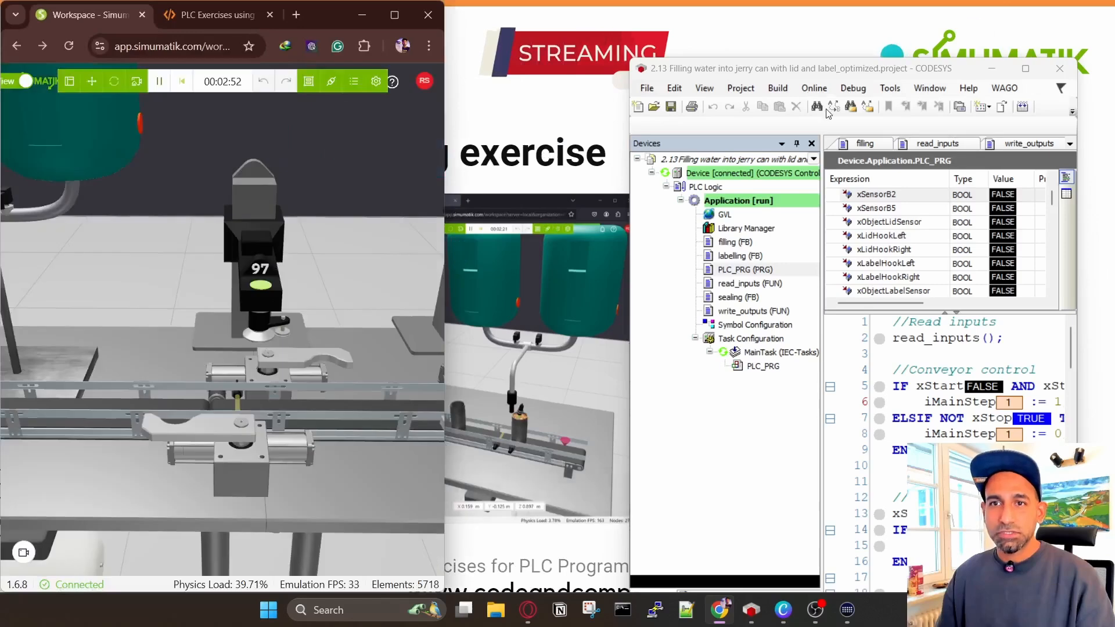
pyautogui.moveTo(848, 70); pyautogui.dragTo(675, 22)
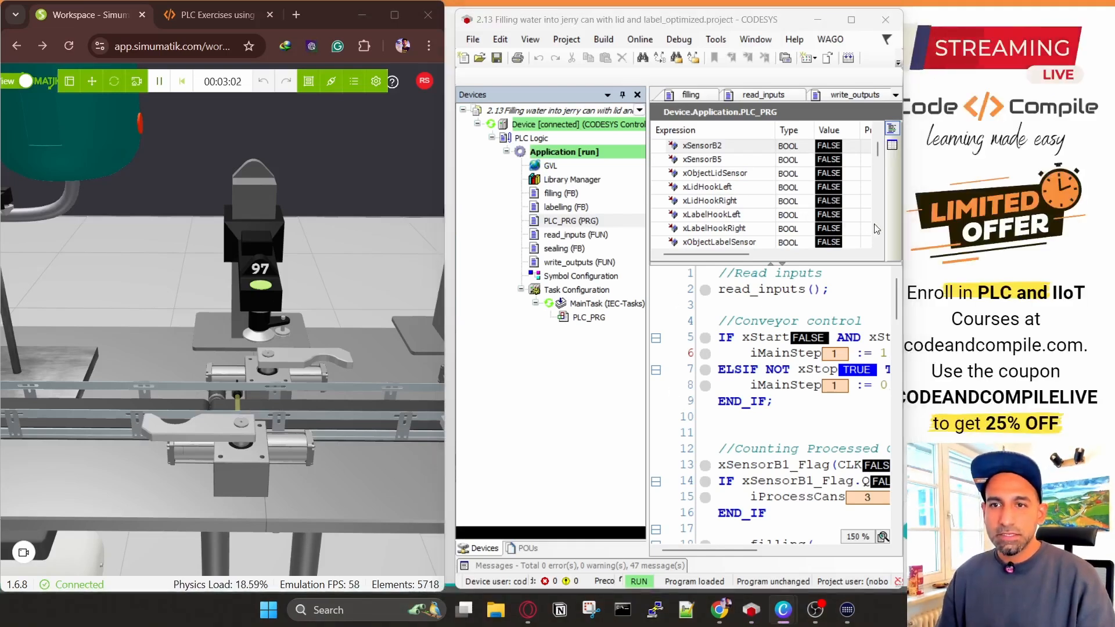
pyautogui.click(902, 231)
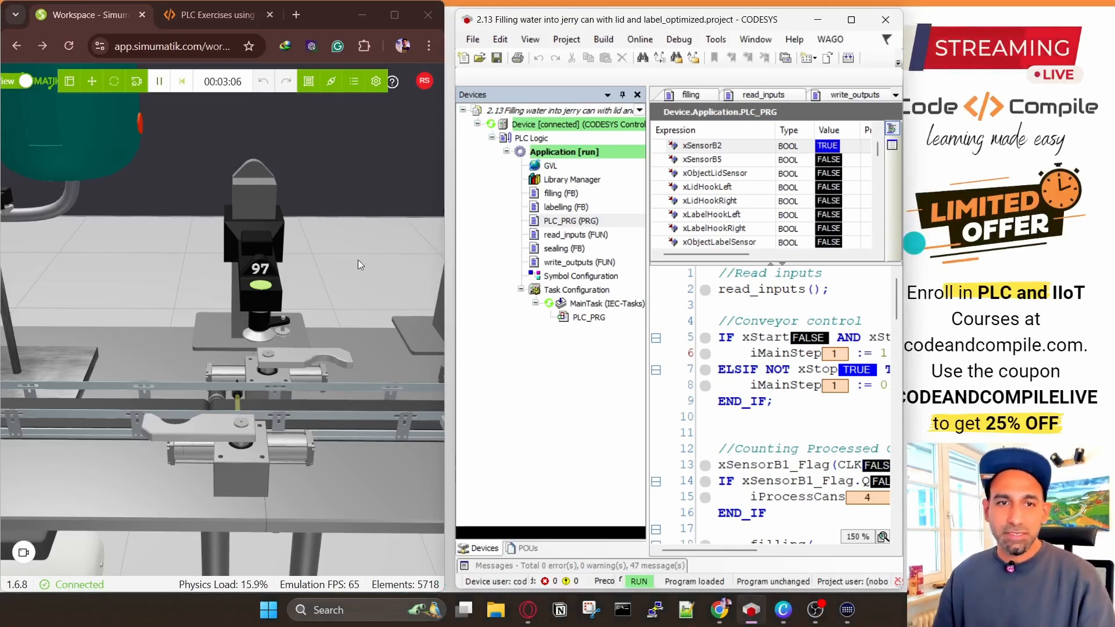
# Step: Examine the filling station up close in the Simumatik 3D view
pyautogui.moveTo(173, 338); pyautogui.dragTo(381, 348)
pyautogui.scroll(5, 239, 359)
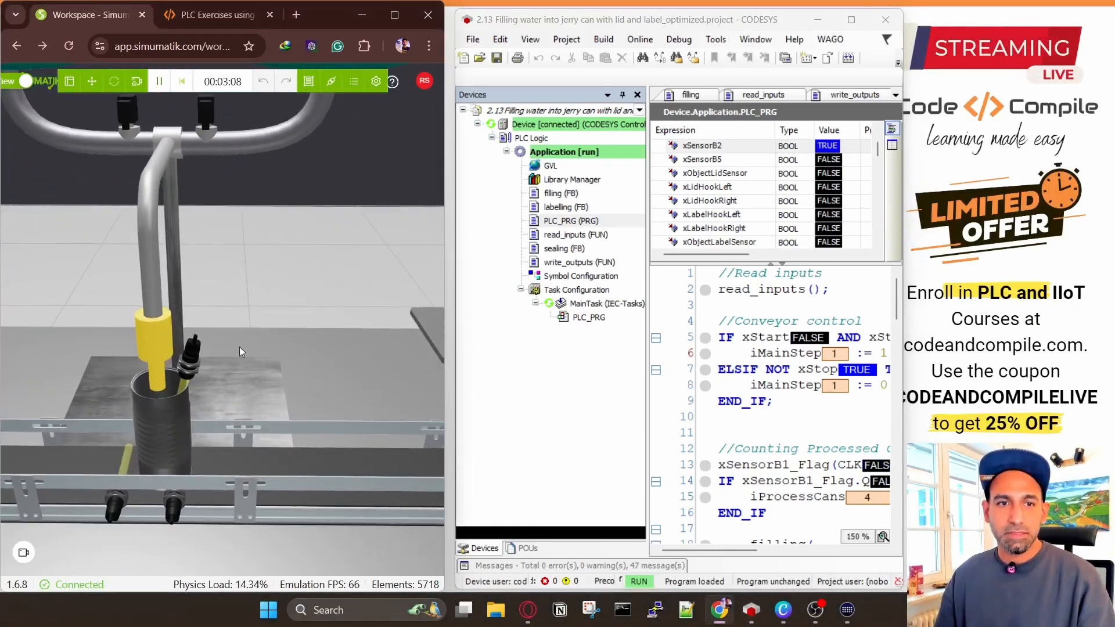
pyautogui.moveTo(240, 348); pyautogui.dragTo(334, 320)
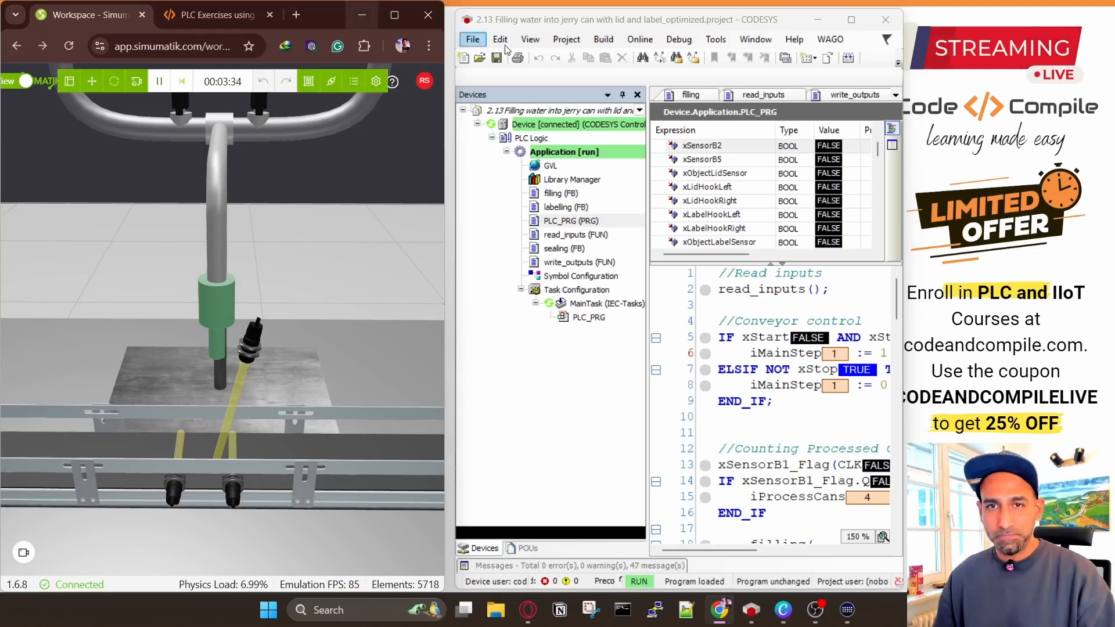
# Step: Collapse the Devices tree to widen the code area and highlight the read_inputs() call in PLC_PRG
pyautogui.click(621, 99)
pyautogui.click(621, 95)
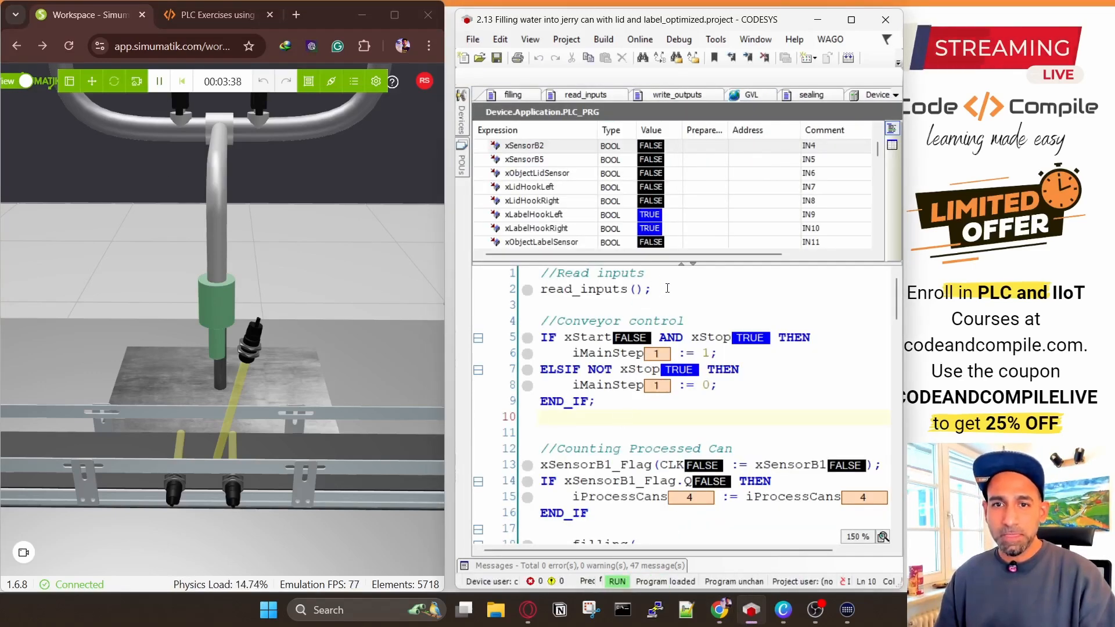
pyautogui.moveTo(655, 291); pyautogui.dragTo(540, 290)
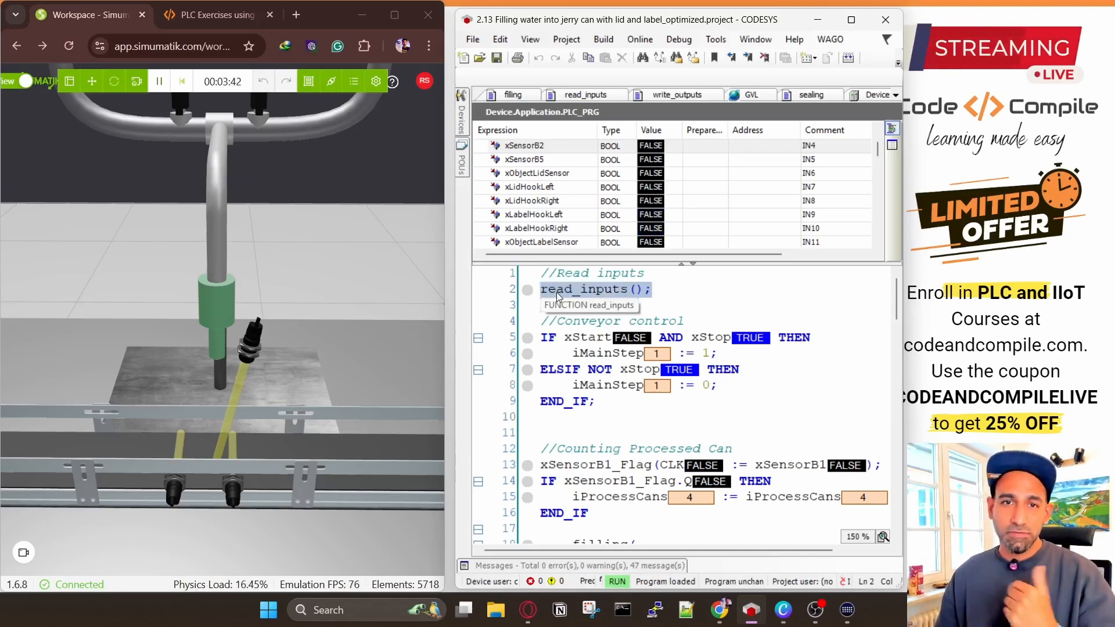
pyautogui.scroll(-1, 655, 366)
pyautogui.scroll(1, 655, 366)
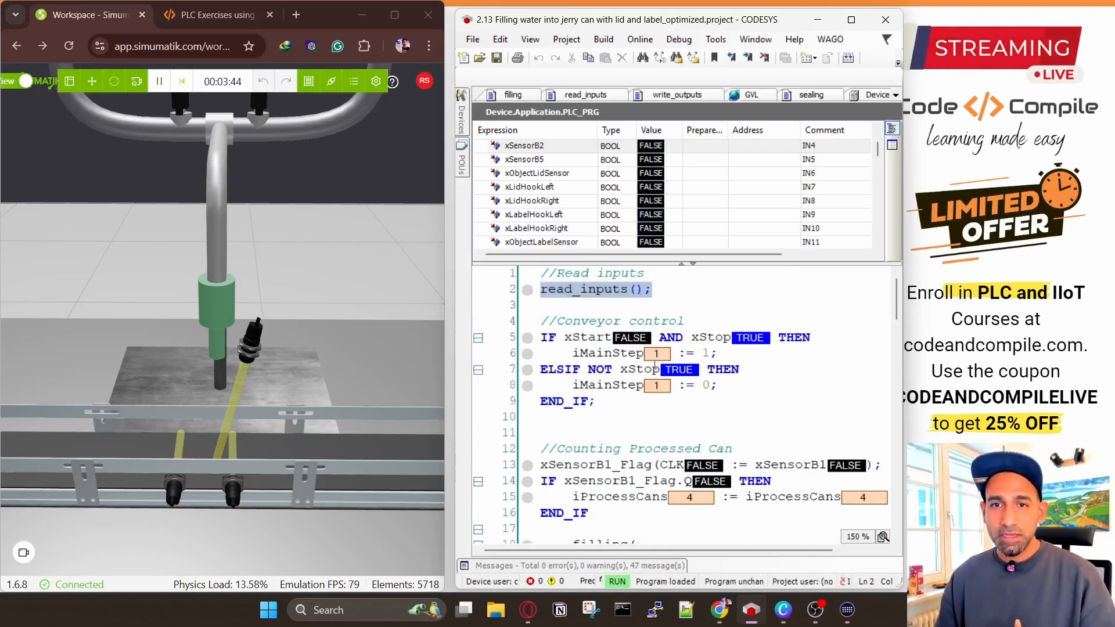
# Step: Examine the PLC_PRG code from the conveyor control and processed can counting sections to the filling call
pyautogui.moveTo(539, 322); pyautogui.dragTo(705, 320)
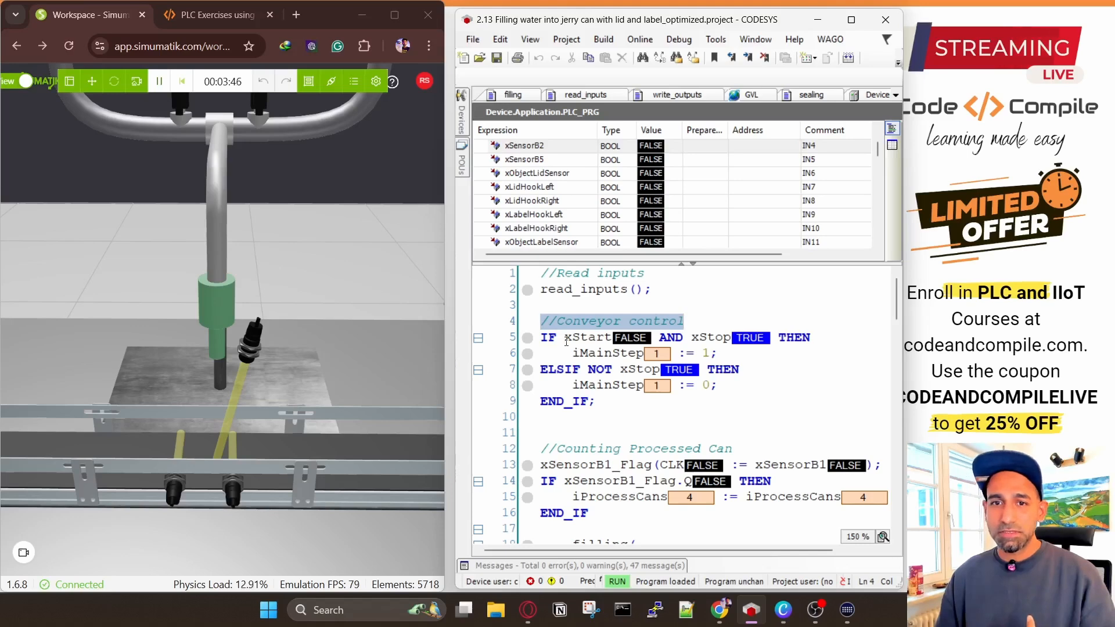
pyautogui.click(703, 353)
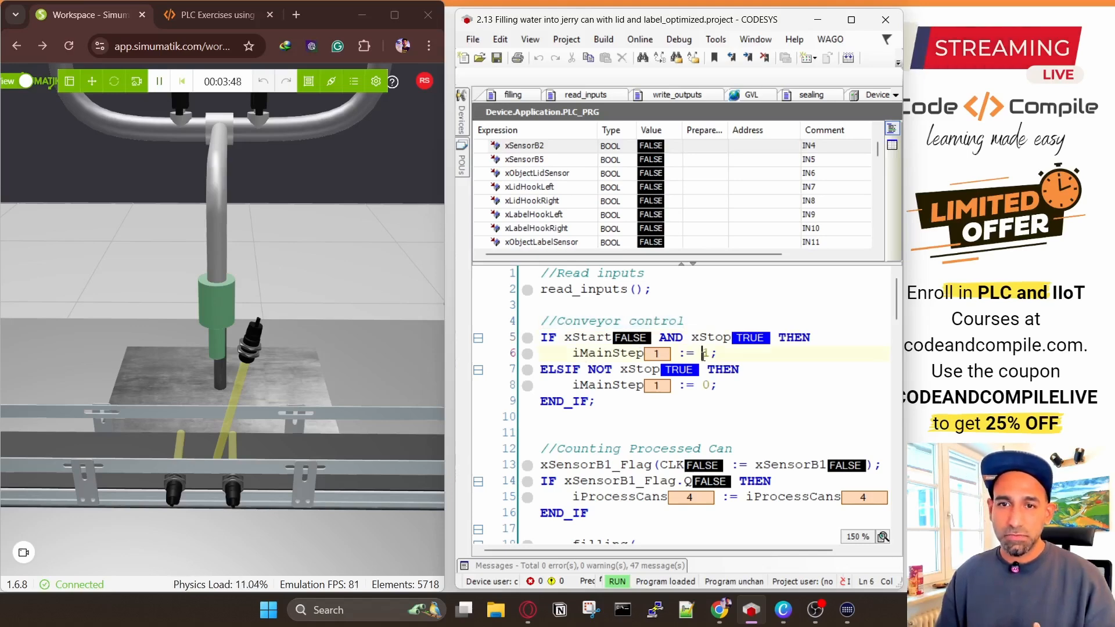
pyautogui.scroll(-3, 685, 378)
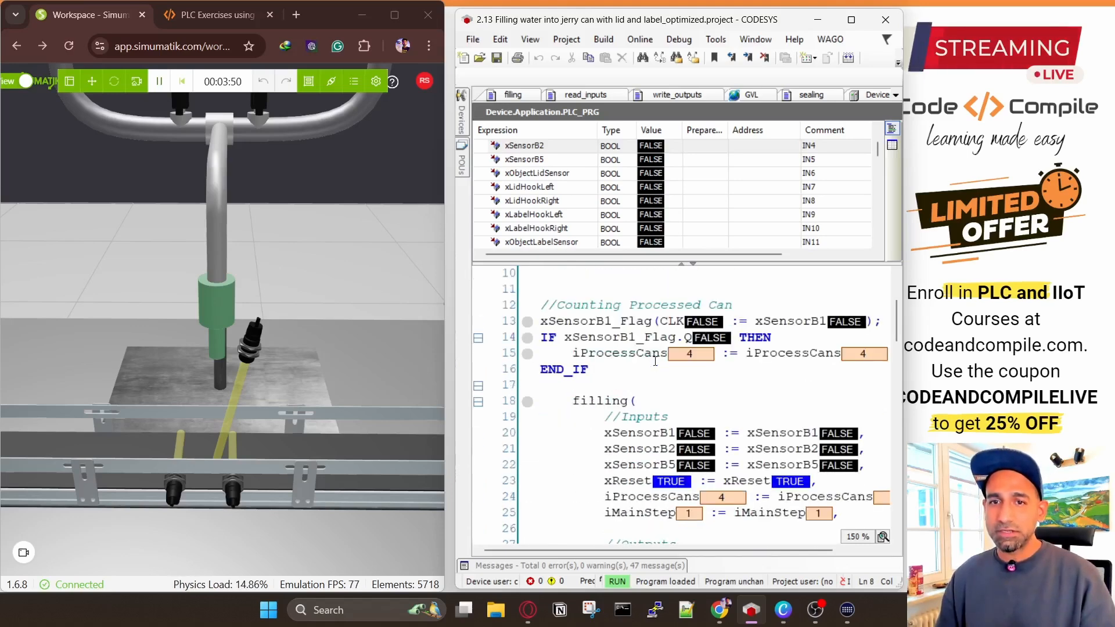
pyautogui.moveTo(547, 305); pyautogui.dragTo(708, 305)
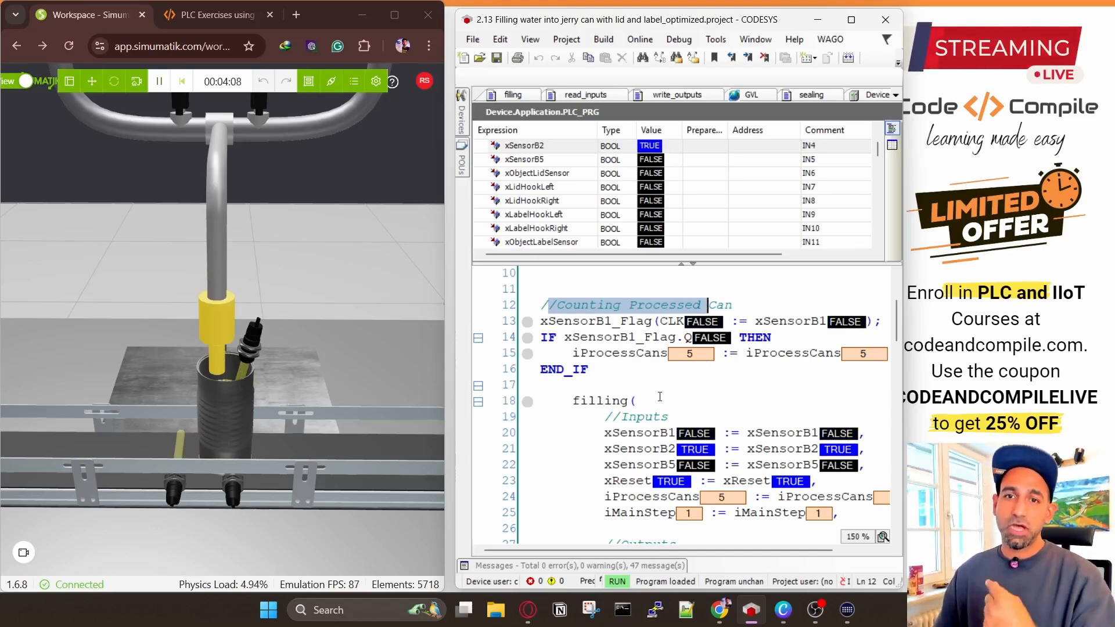
pyautogui.scroll(-2, 636, 396)
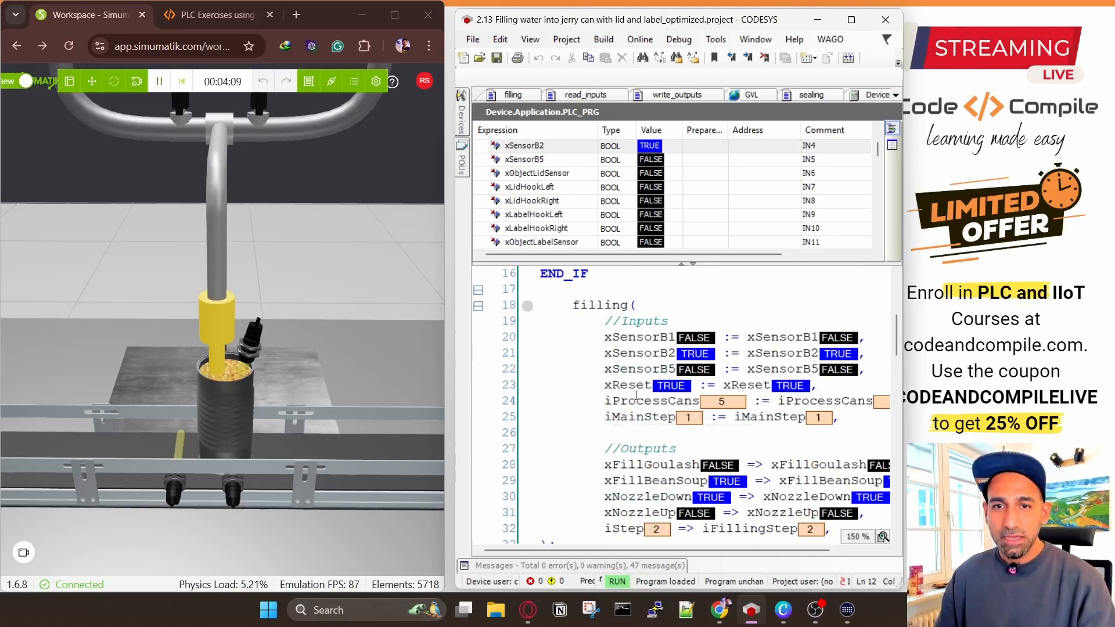
pyautogui.doubleClick(600, 305)
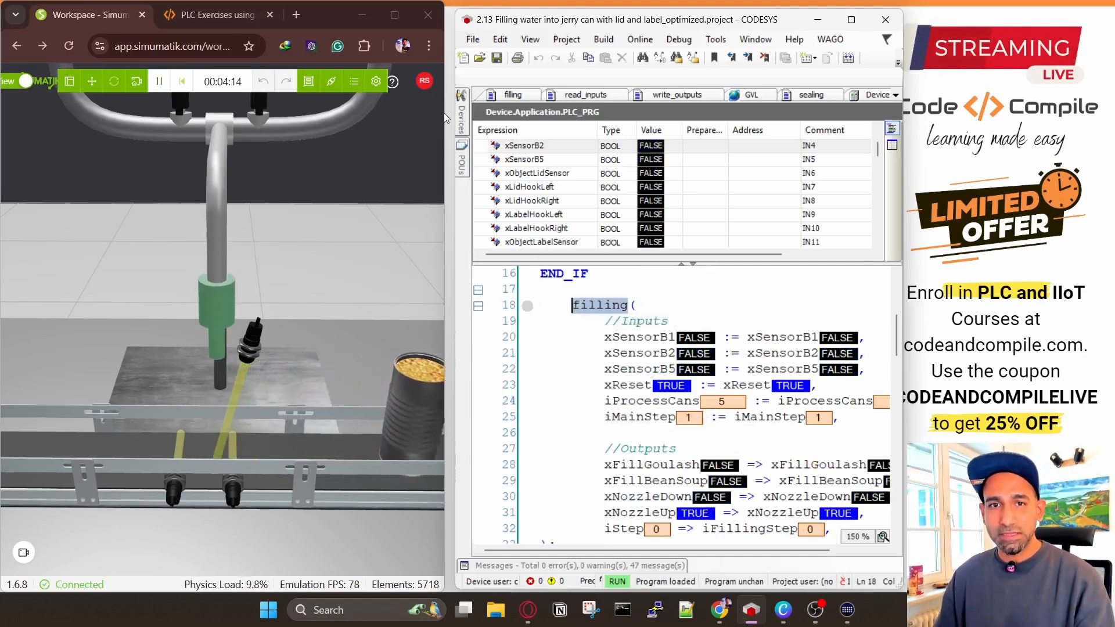
# Step: Open the filling function block from the Devices tree, collapse the tree again and show the start of its code
pyautogui.click(462, 119)
pyautogui.doubleClick(574, 194)
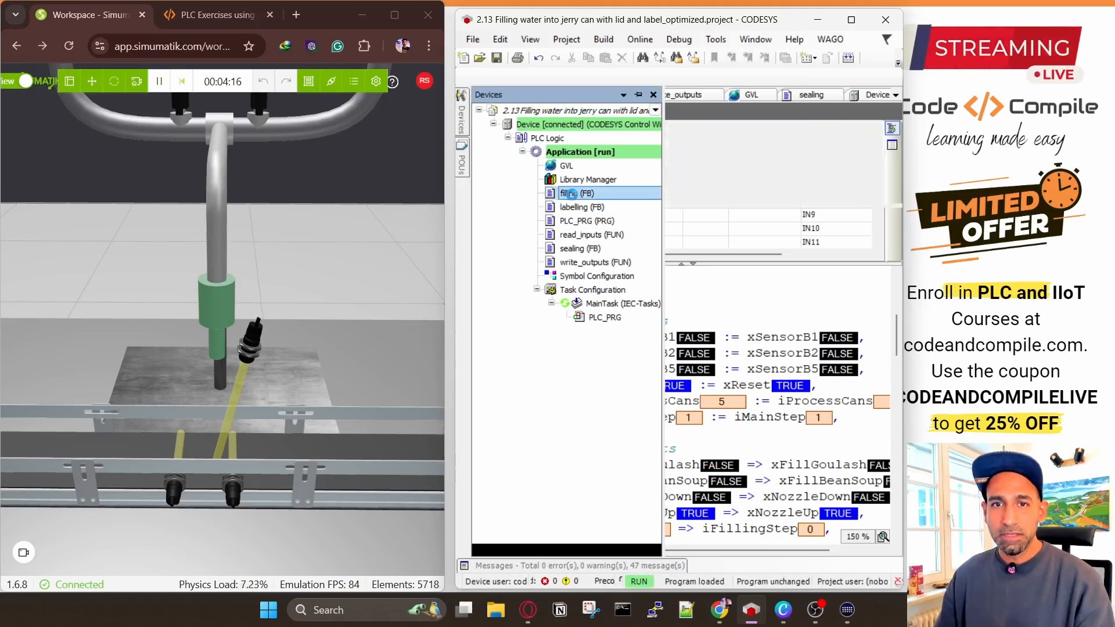
pyautogui.click(640, 96)
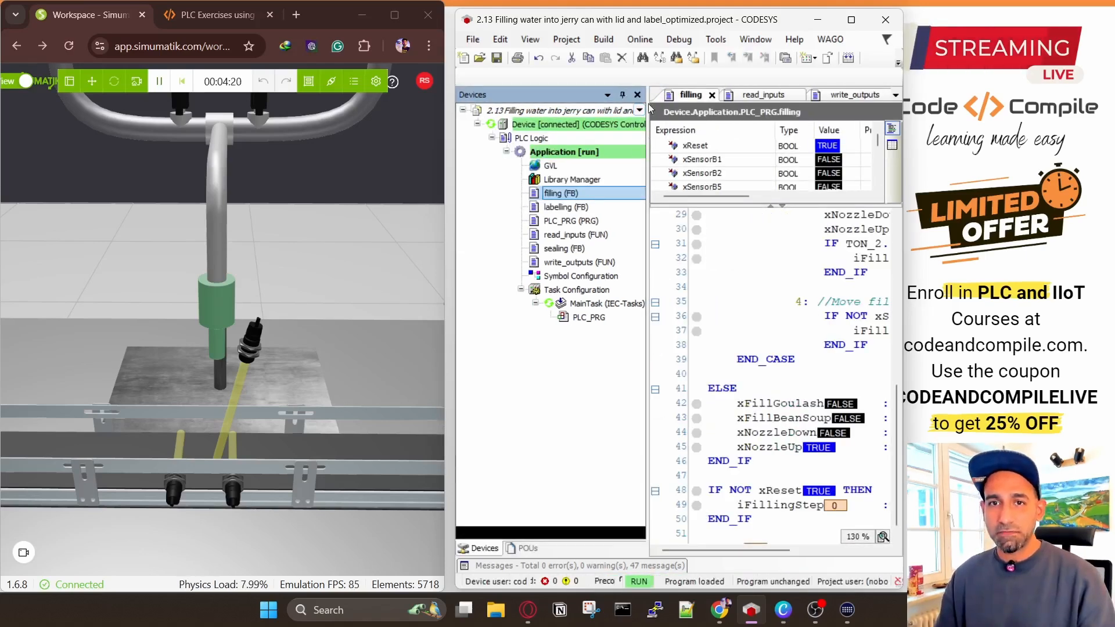
pyautogui.click(622, 95)
pyautogui.scroll(9, 633, 373)
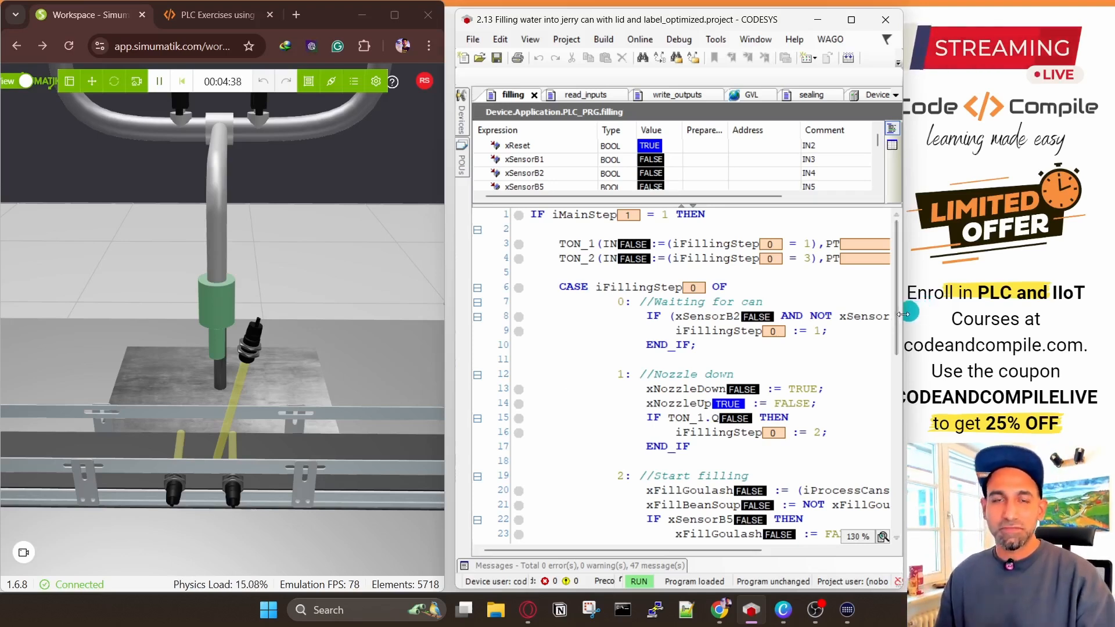
# Step: Narrow the CODESYS window slightly and read through the filling function block's case steps 0 to 4
pyautogui.moveTo(904, 315); pyautogui.dragTo(888, 317)
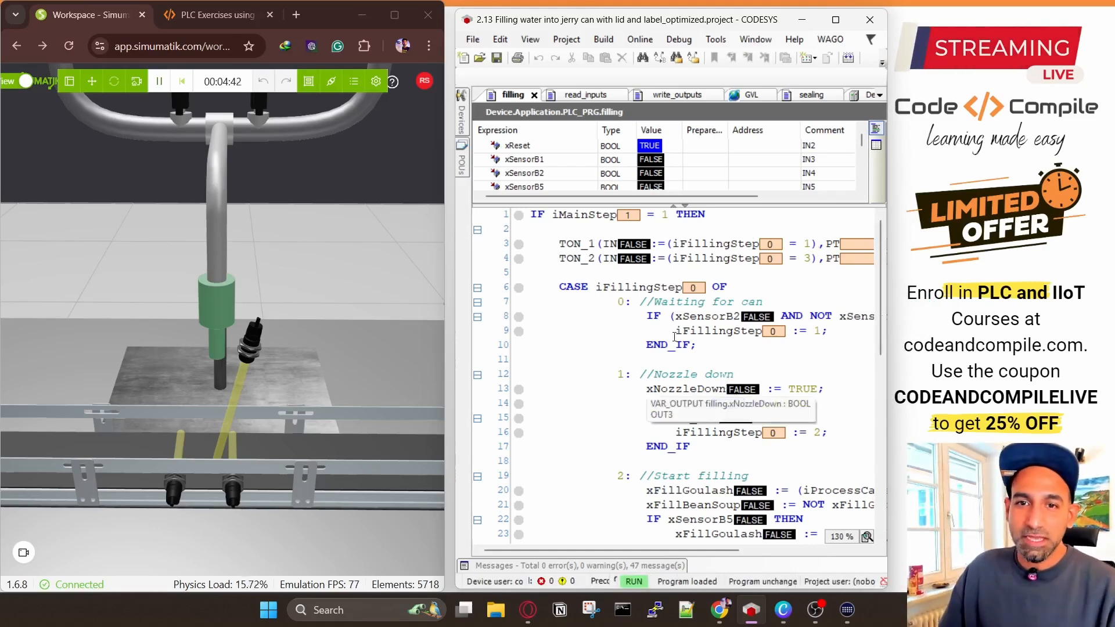
pyautogui.scroll(-3, 649, 337)
pyautogui.scroll(-5, 649, 337)
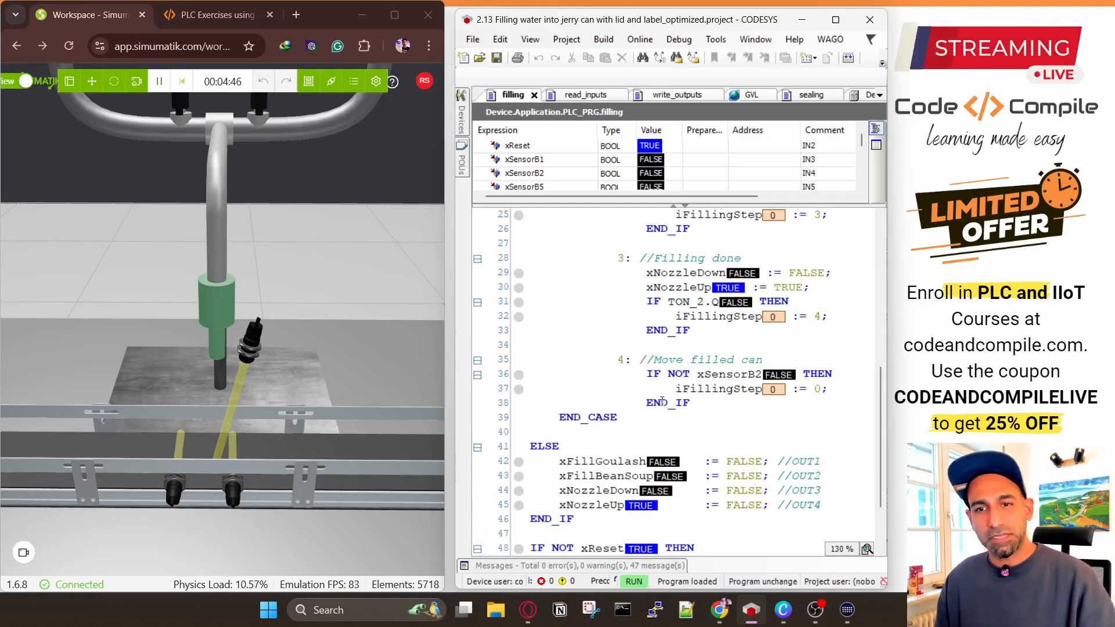
pyautogui.scroll(8, 662, 401)
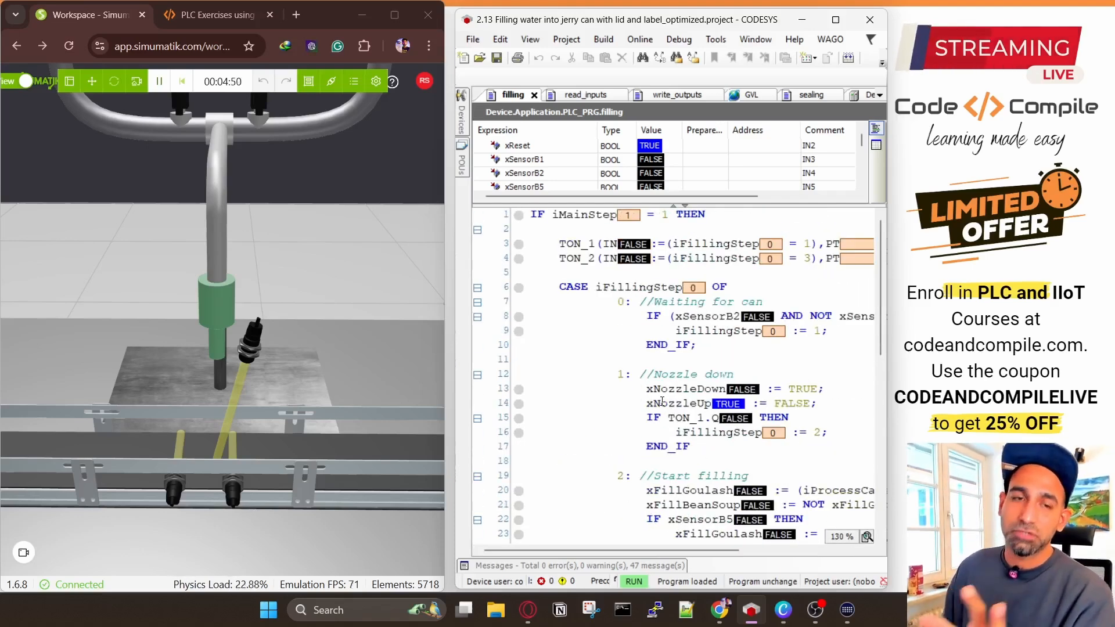
# Step: Move the Simumatik 3D view from the filling station to a close-up of the sealing station
pyautogui.scroll(-6, 287, 376)
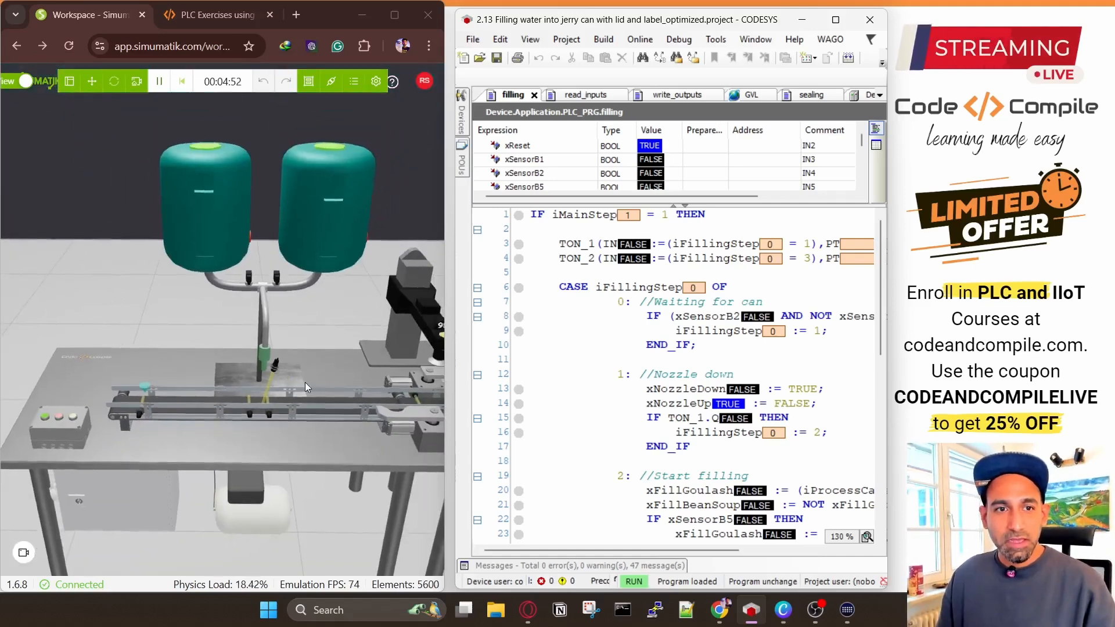
pyautogui.moveTo(305, 382); pyautogui.dragTo(102, 391)
pyautogui.scroll(5, 225, 400)
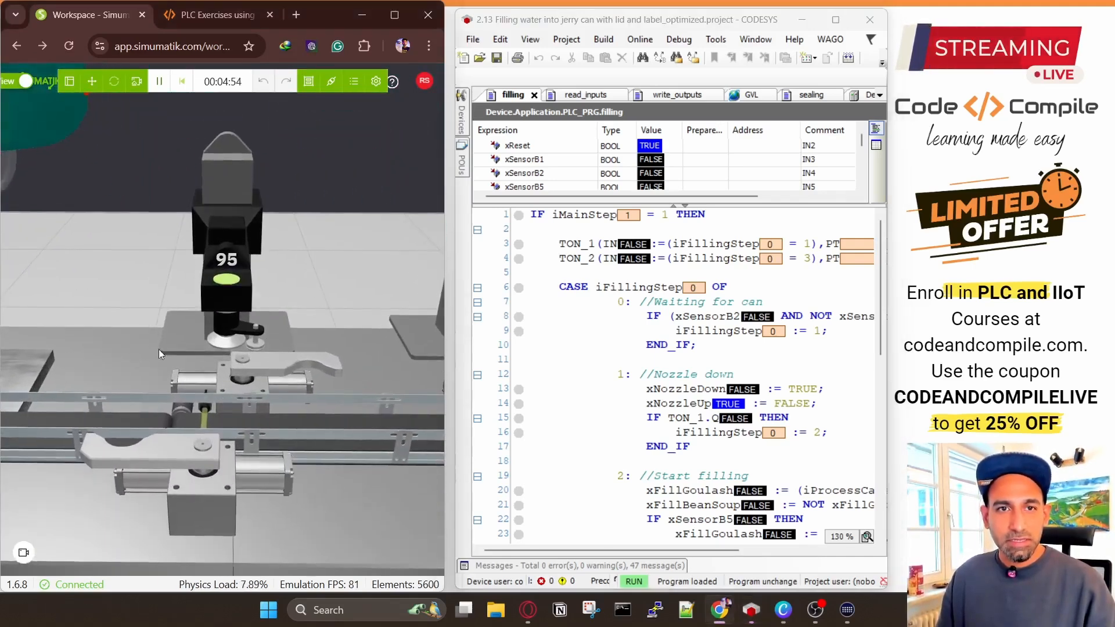
pyautogui.scroll(-5, 205, 375)
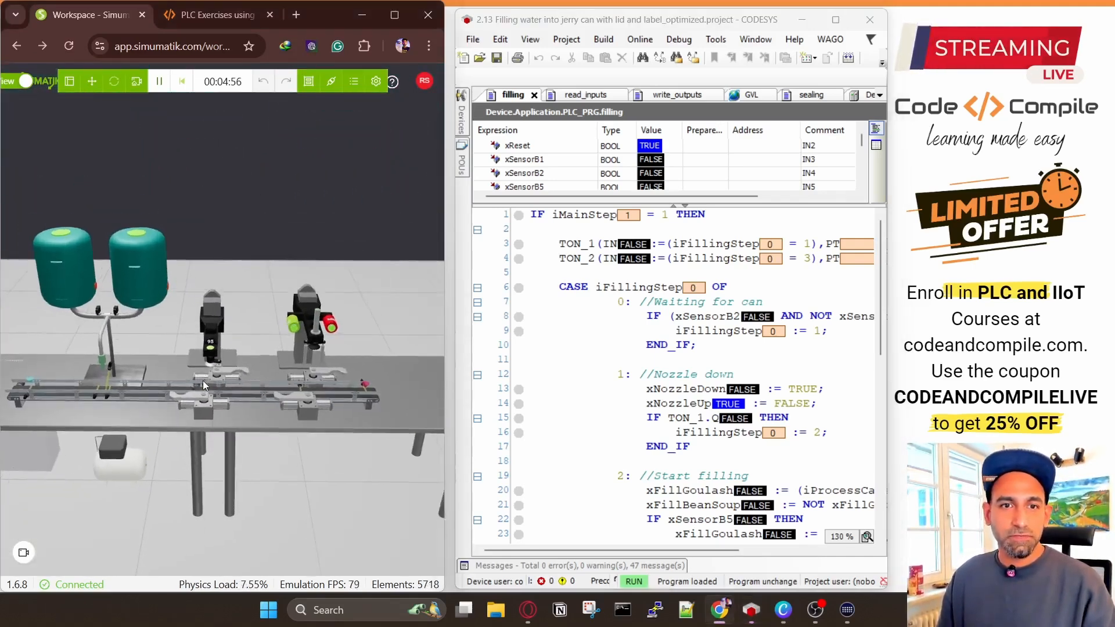
pyautogui.scroll(5, 204, 381)
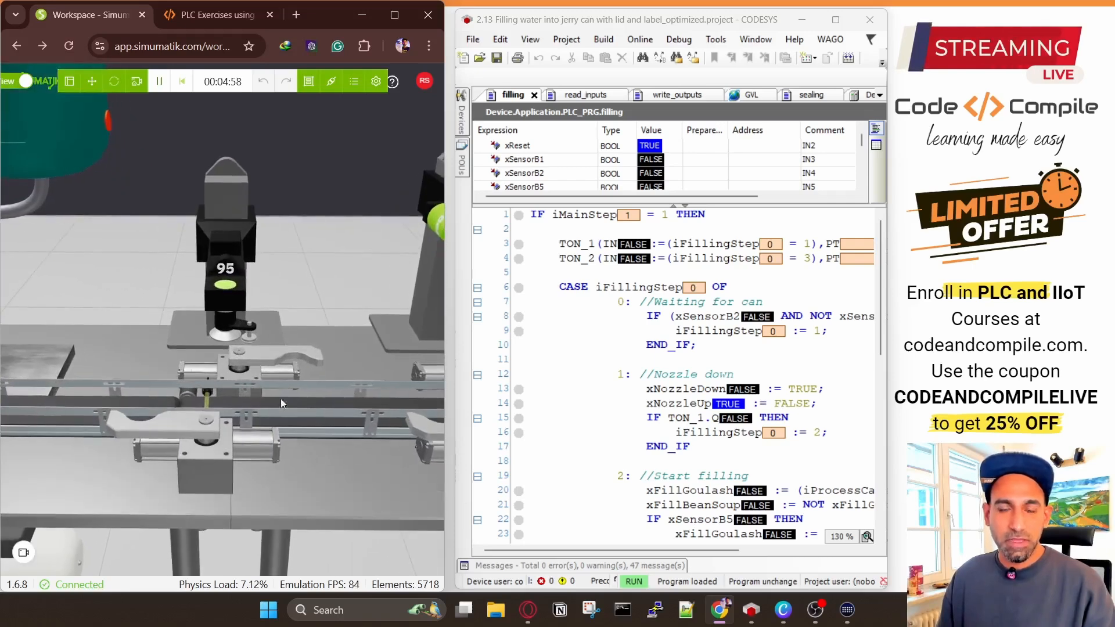
# Step: Open the sealing function block from the Devices tree, collapse the tree again and show its timers and first case steps
pyautogui.click(462, 113)
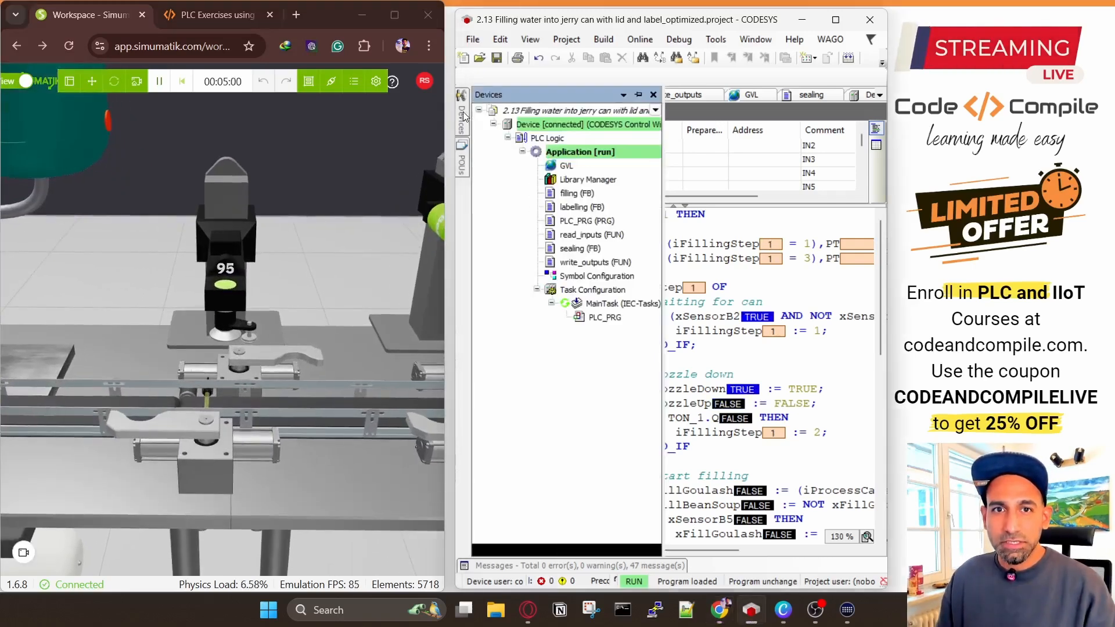
pyautogui.doubleClick(575, 248)
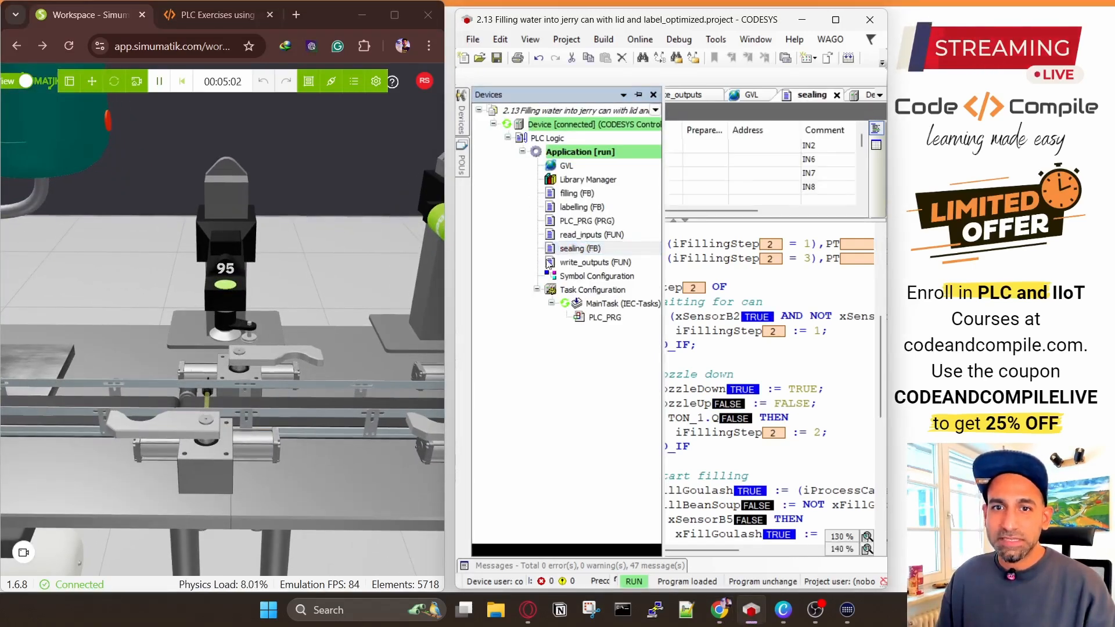
pyautogui.click(638, 94)
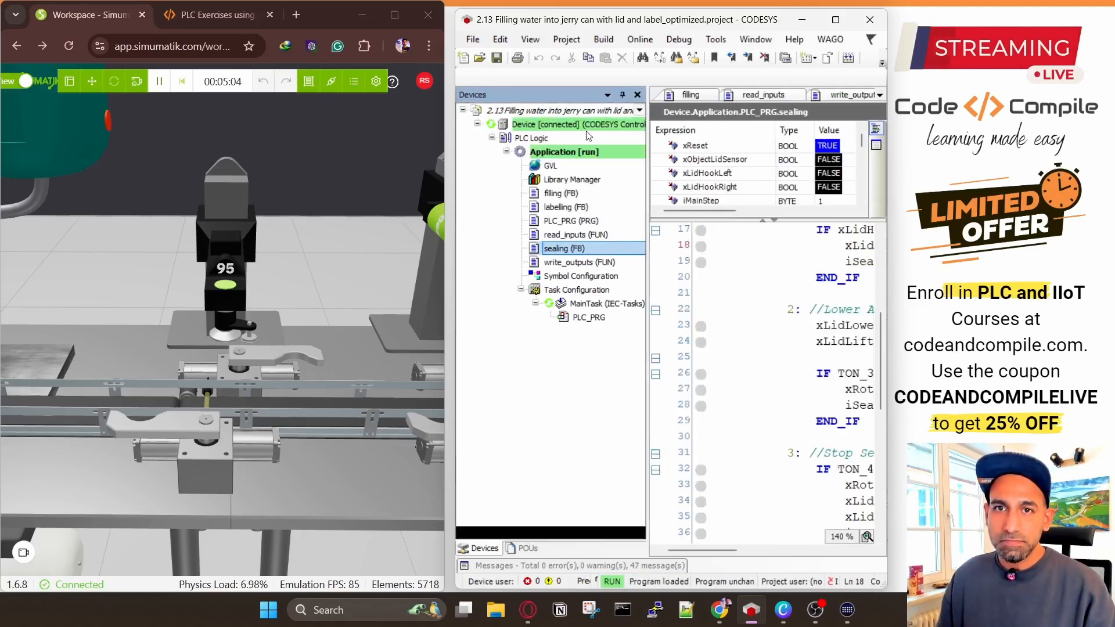
pyautogui.click(623, 94)
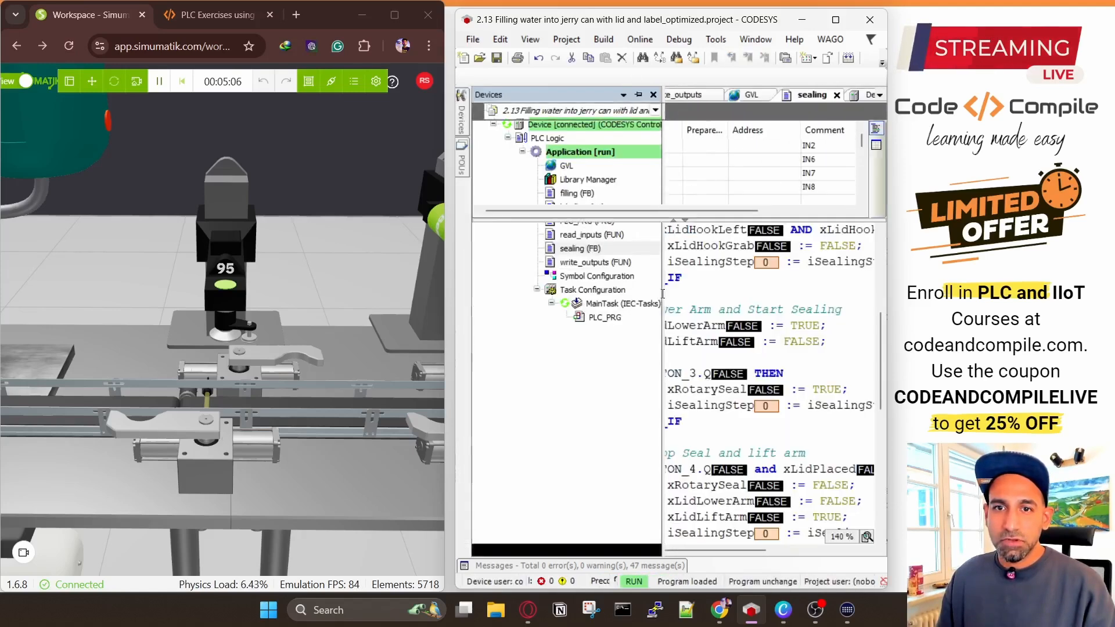
pyautogui.scroll(5, 680, 349)
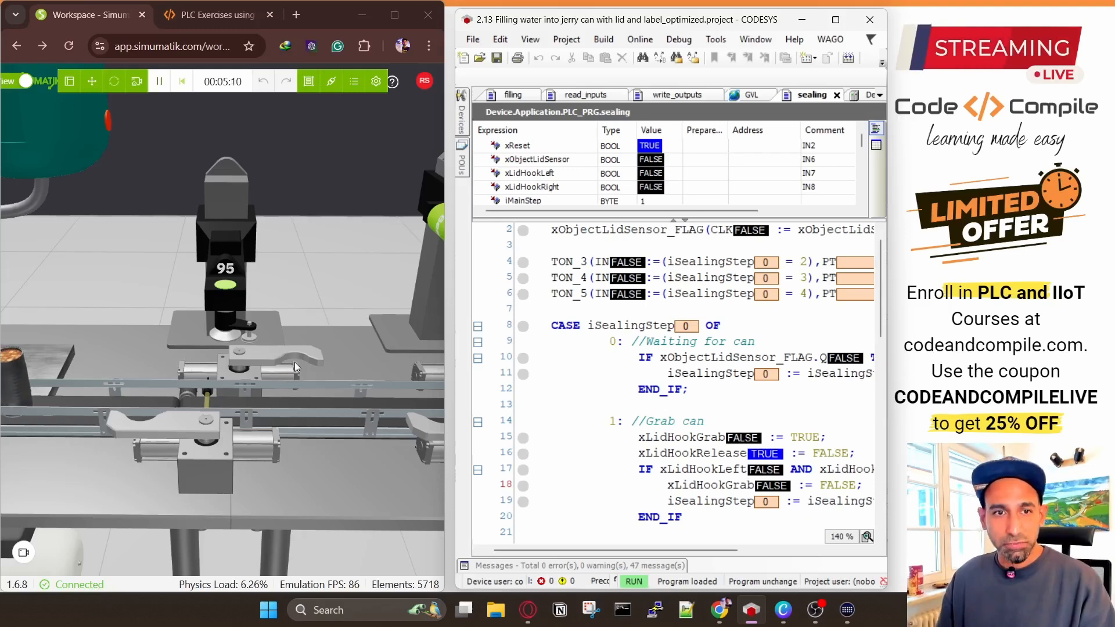
# Step: Pause the emulation and compare the sealing station's lid sensor with the "Waiting for can" step of the sealing code
pyautogui.click(161, 84)
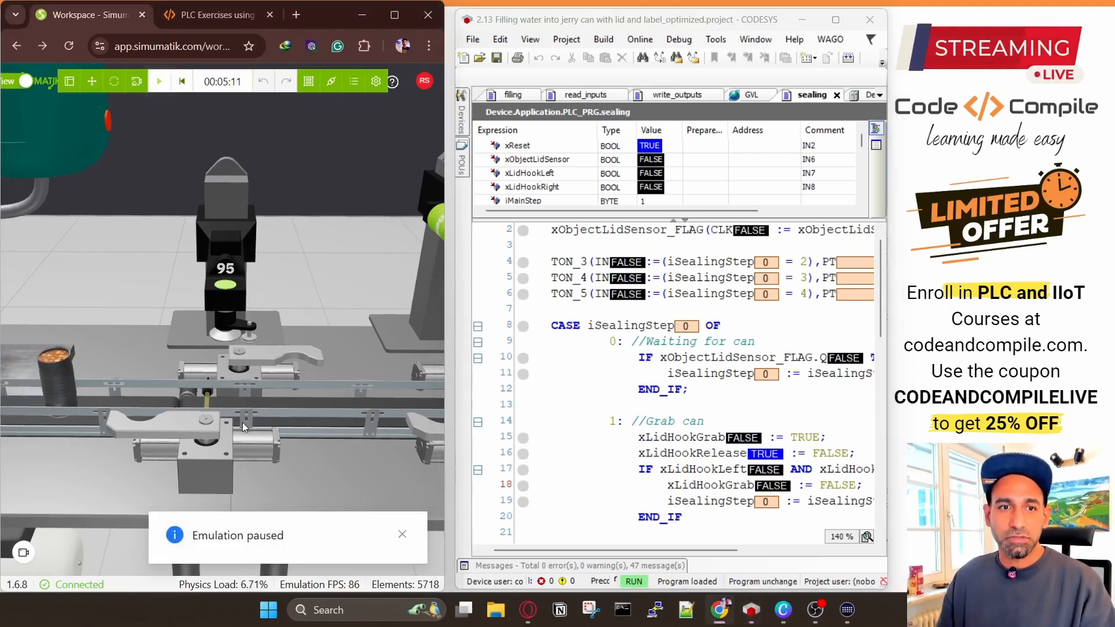
pyautogui.click(680, 345)
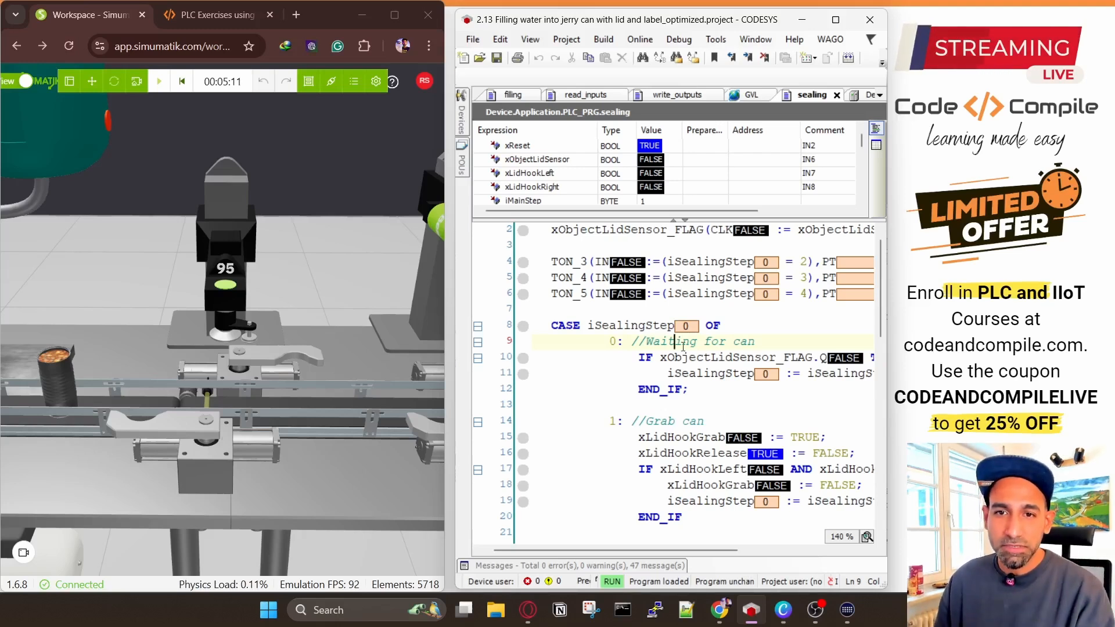
pyautogui.scroll(3, 231, 375)
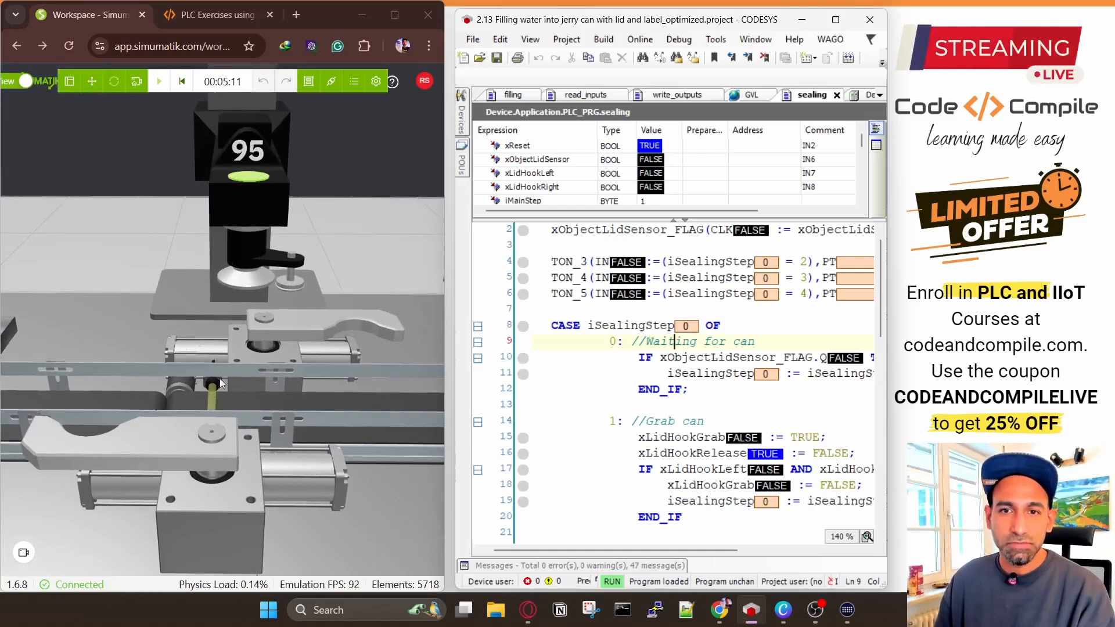
pyautogui.scroll(-3, 197, 393)
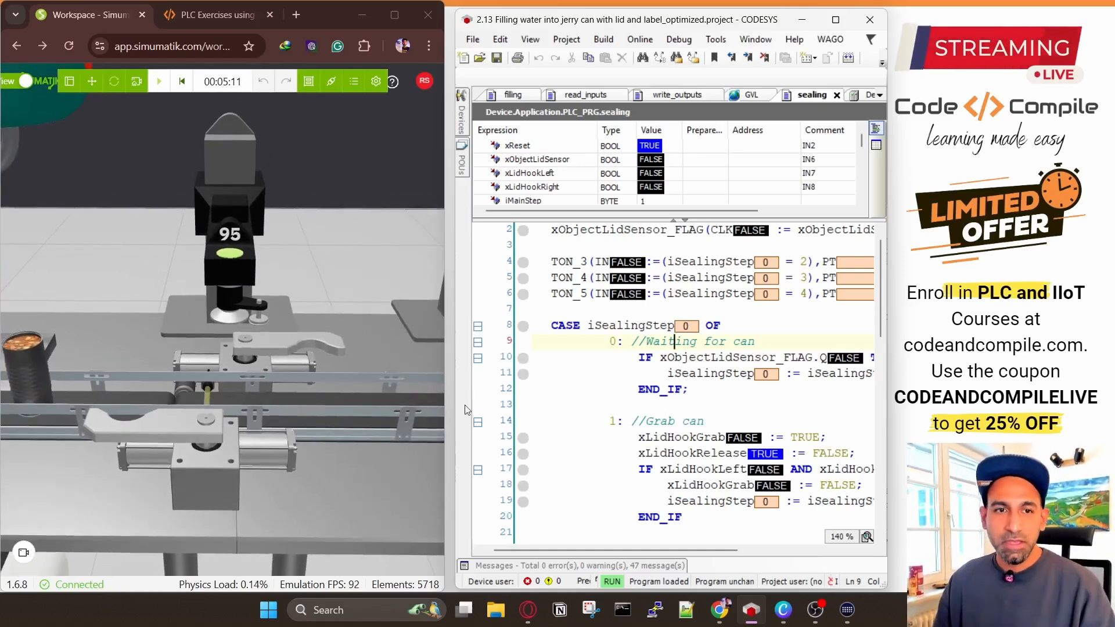
# Step: Examine the sealing code from "Grab can" to "Reset LiftArm", comparing it with the hooks and arm in the 3D view
pyautogui.scroll(-2, 682, 344)
pyautogui.click(682, 343)
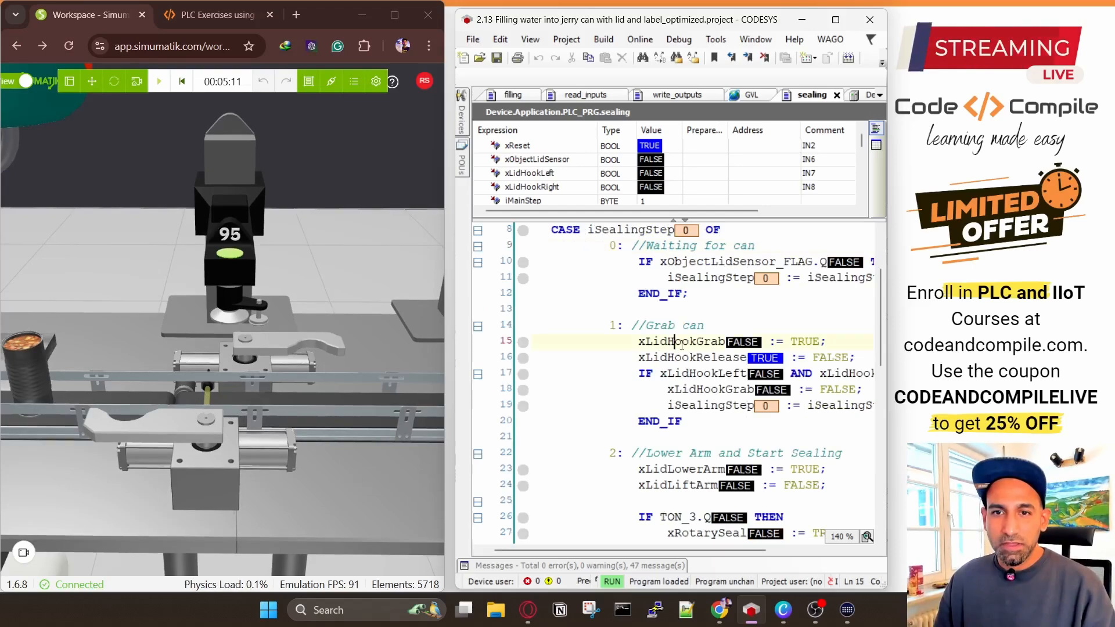
pyautogui.scroll(2, 246, 369)
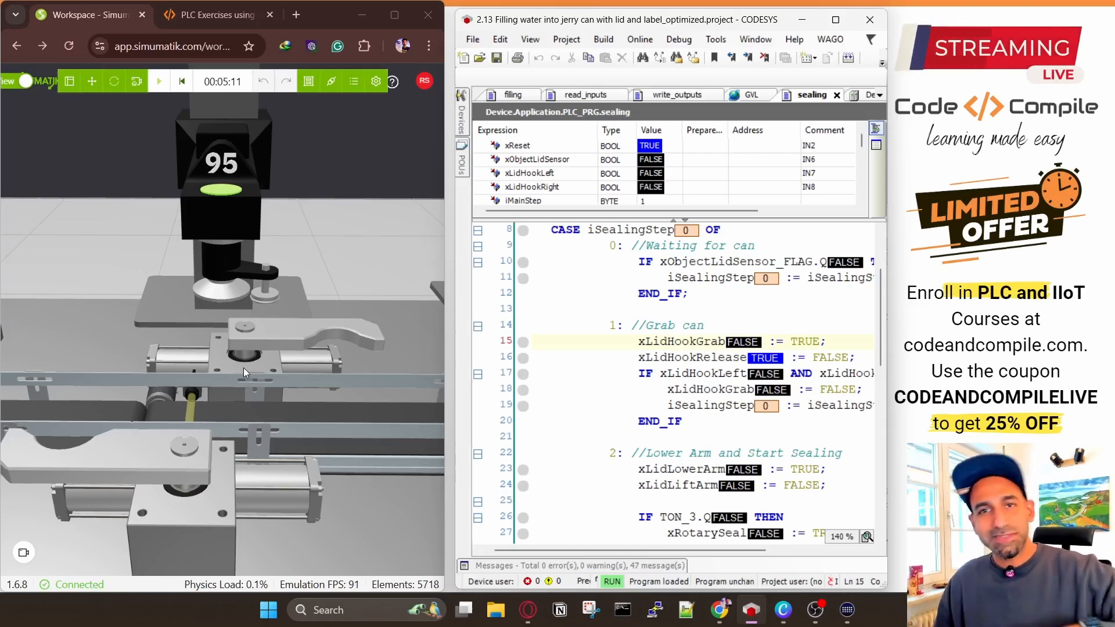
pyautogui.scroll(-2, 700, 350)
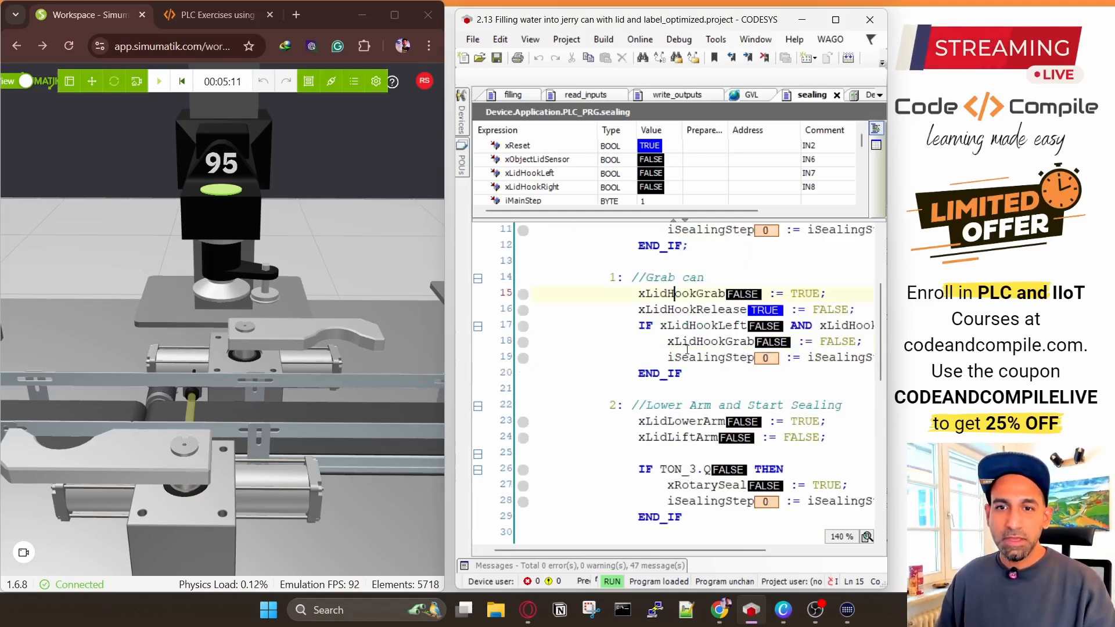
pyautogui.moveTo(656, 360); pyautogui.dragTo(711, 359)
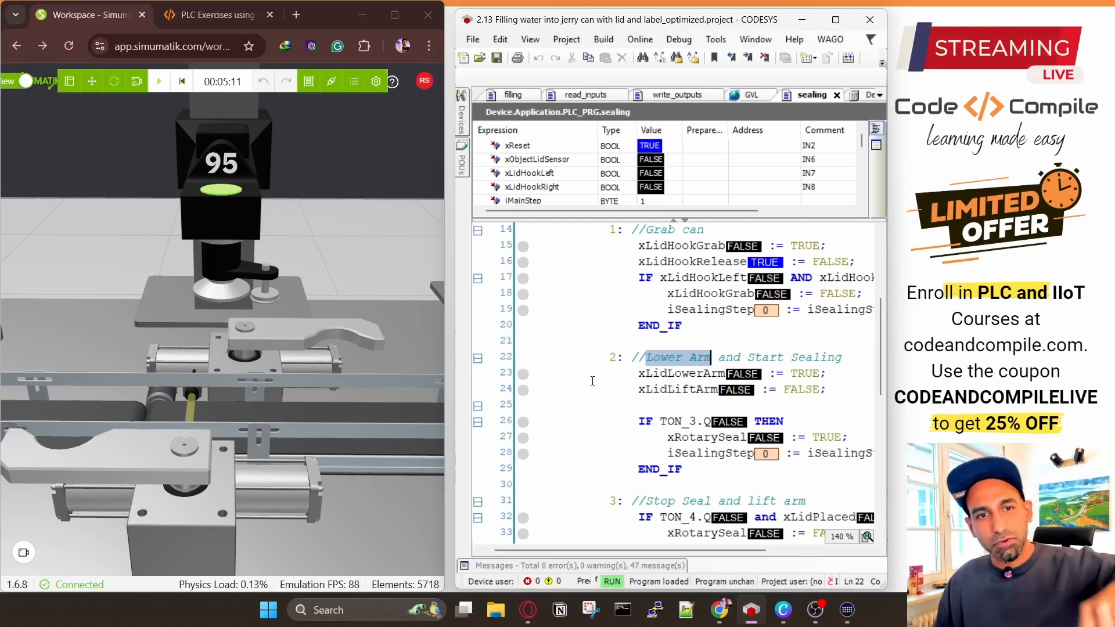
pyautogui.scroll(-3, 631, 420)
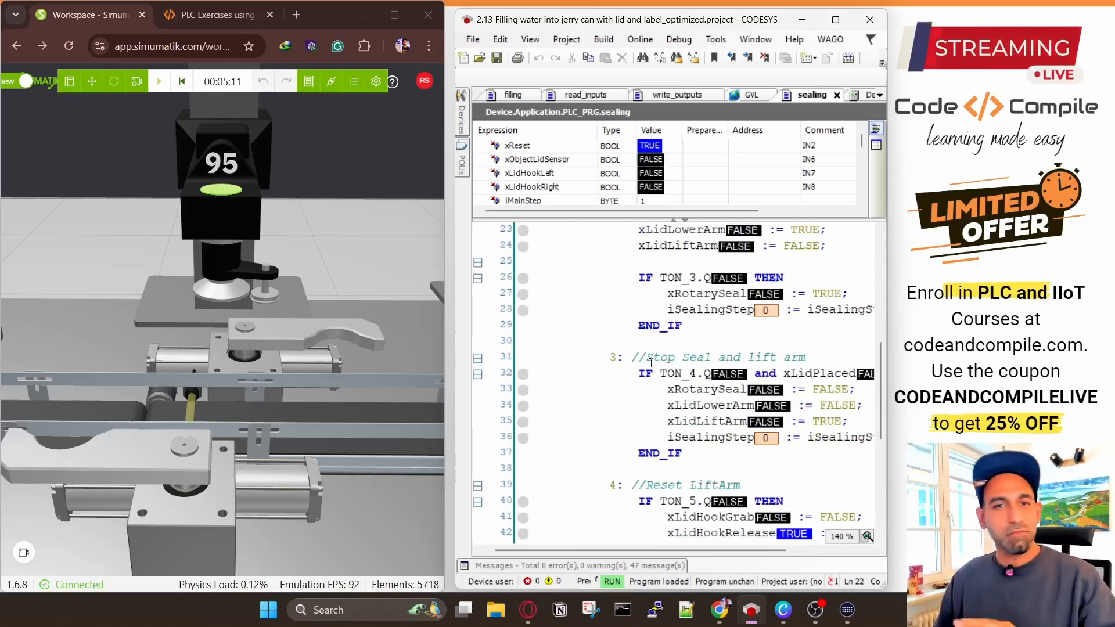
pyautogui.scroll(-2, 748, 423)
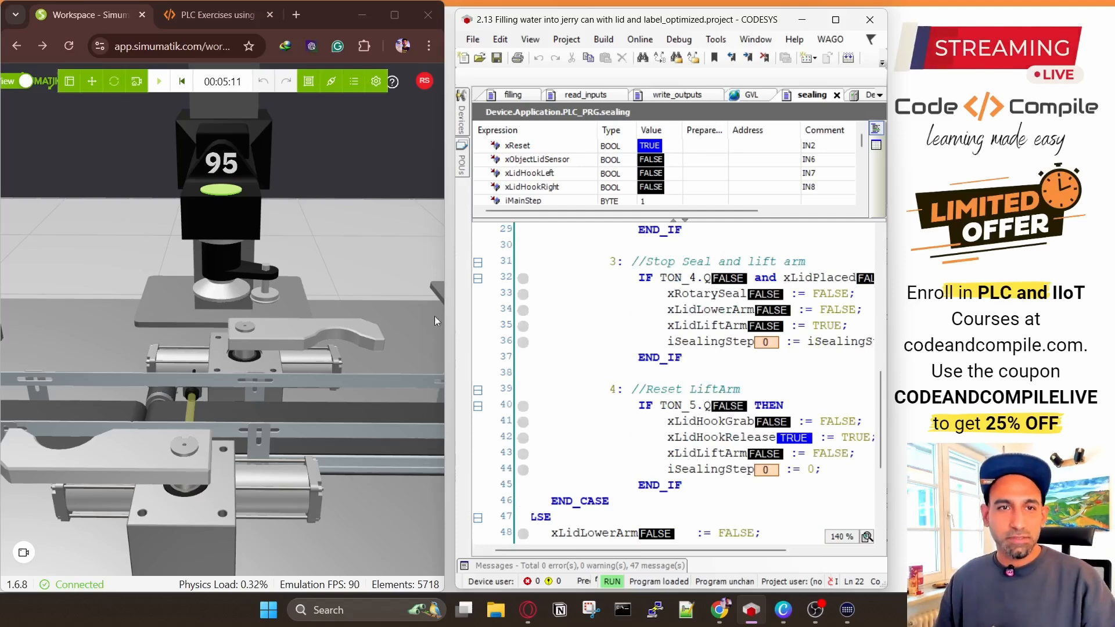
# Step: Resume the emulation and show the whole sealing station with the approaching can
pyautogui.click(158, 81)
pyautogui.scroll(-3, 240, 315)
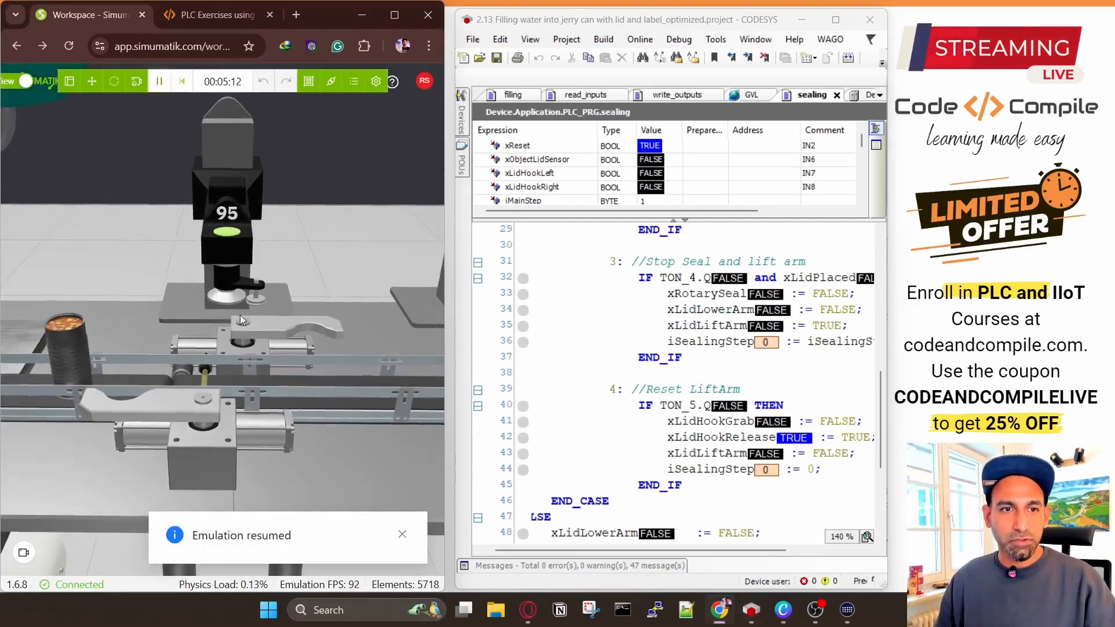
# Step: Examine the full conditions of the sealing steps "Stop Seal and lift arm" and "Reset LiftArm" beside a close view of the sealing station
pyautogui.scroll(2, 239, 315)
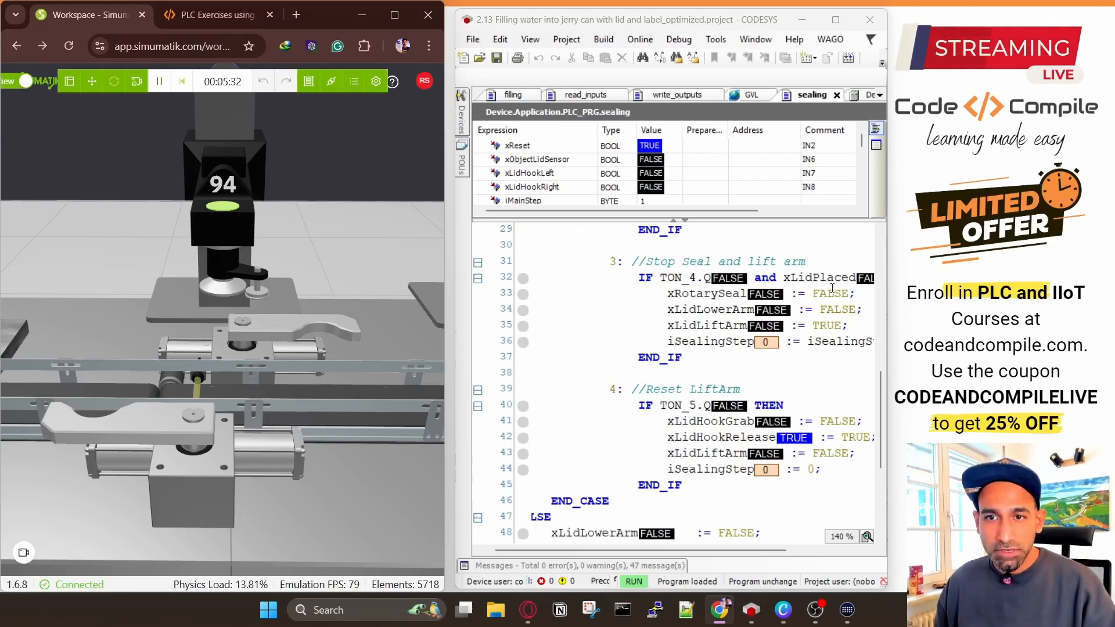
pyautogui.moveTo(611, 551); pyautogui.dragTo(674, 550)
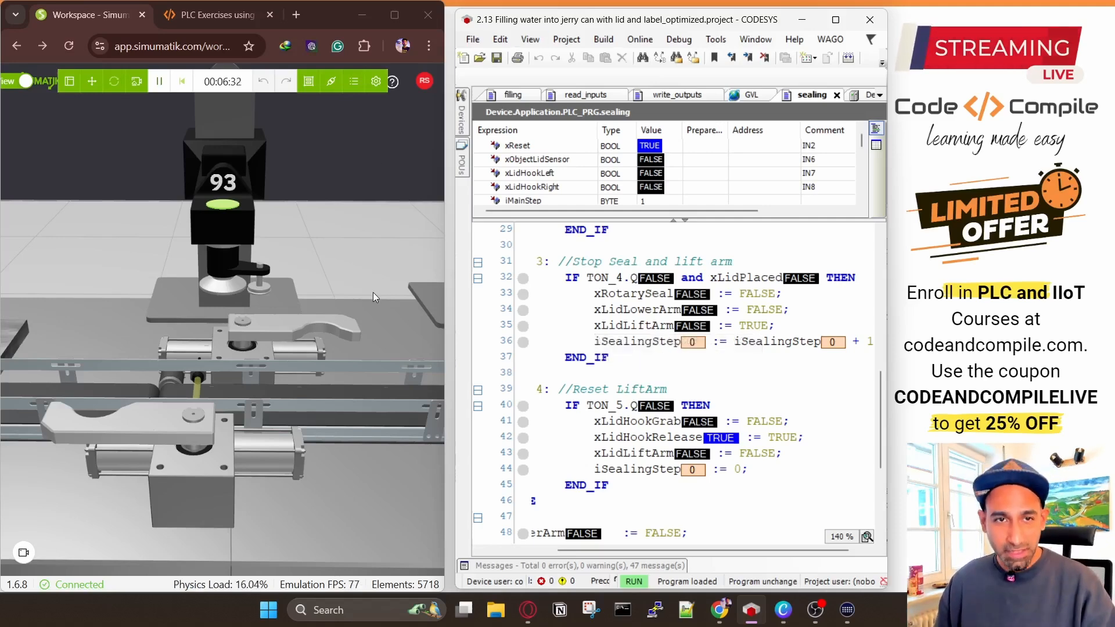
# Step: Bring the labelling station into the 3D view, open the labelling function block from the Devices tree and collapse the tree again
pyautogui.moveTo(349, 324); pyautogui.dragTo(38, 313)
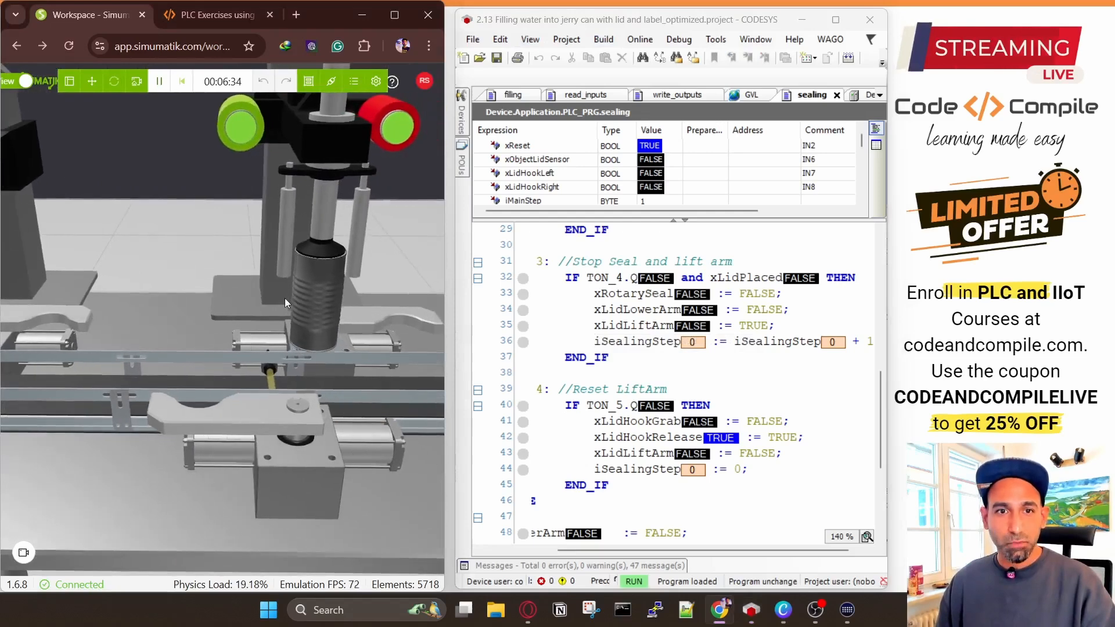
pyautogui.moveTo(285, 298); pyautogui.dragTo(193, 315)
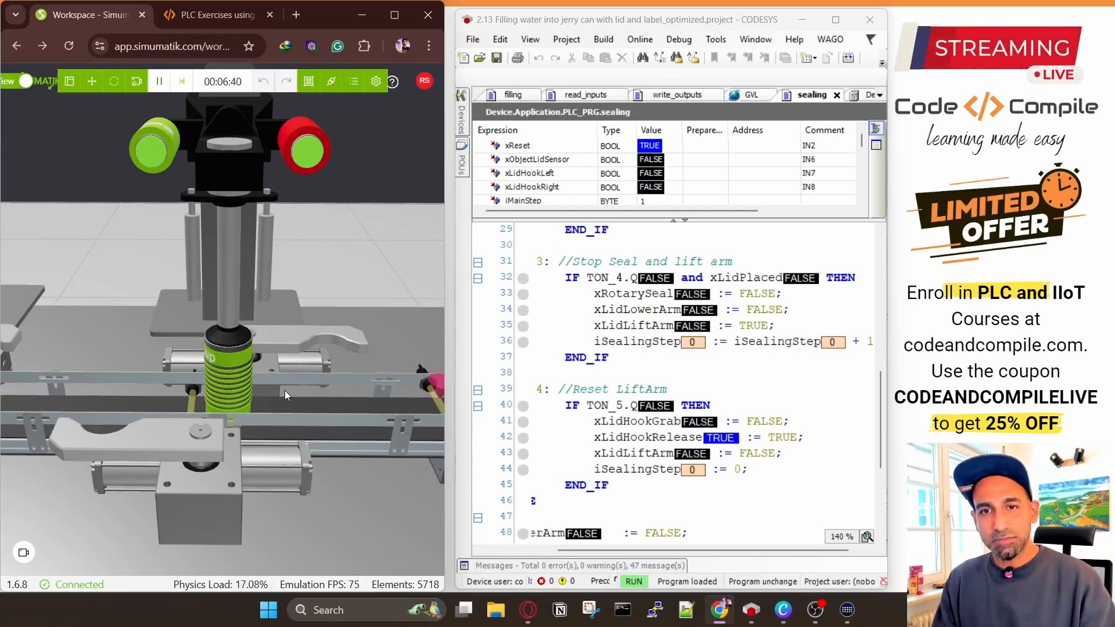
pyautogui.click(462, 119)
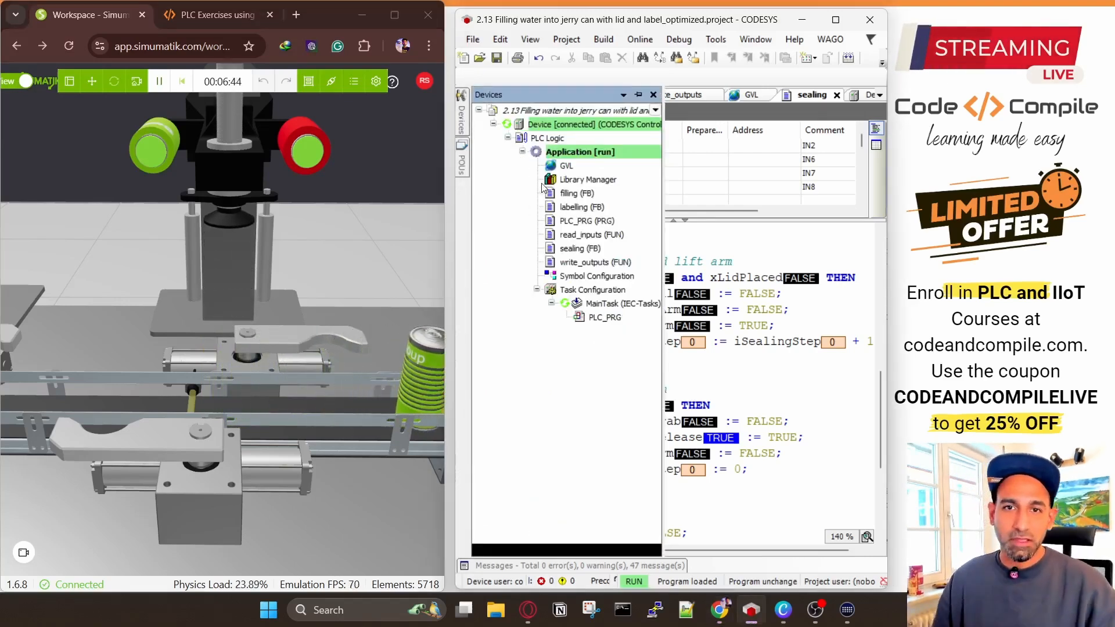
pyautogui.doubleClick(575, 207)
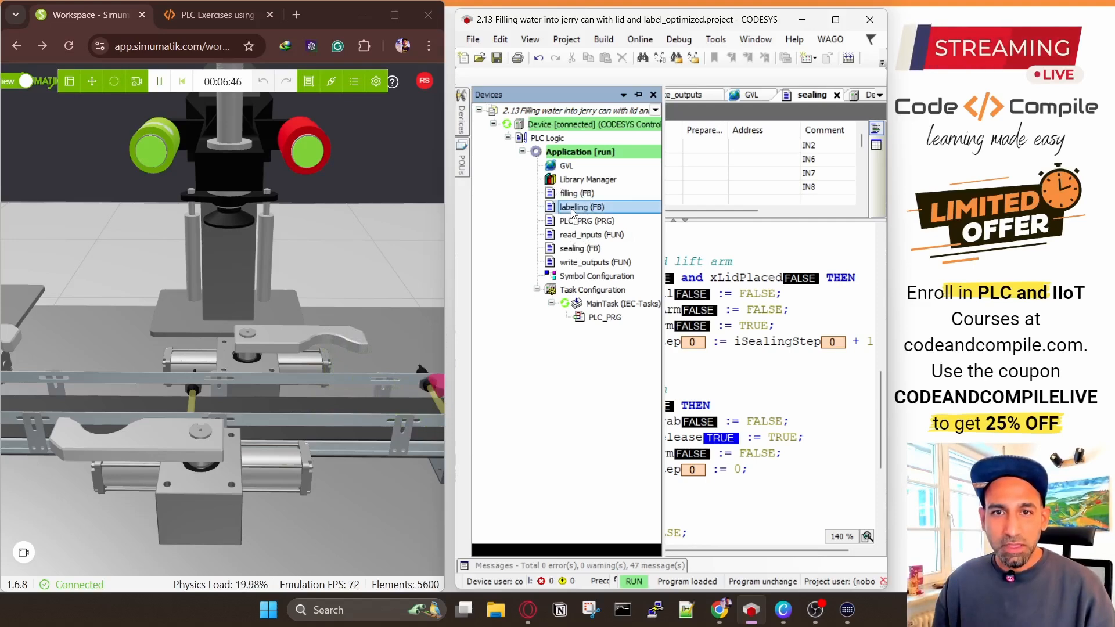
pyautogui.click(639, 95)
pyautogui.click(639, 94)
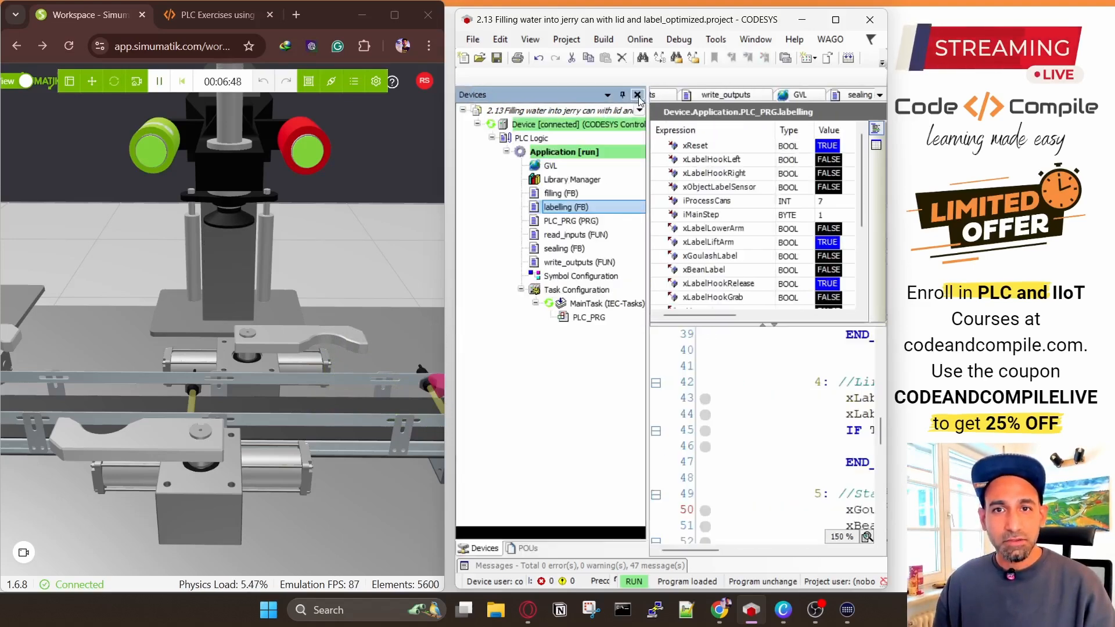
pyautogui.click(637, 95)
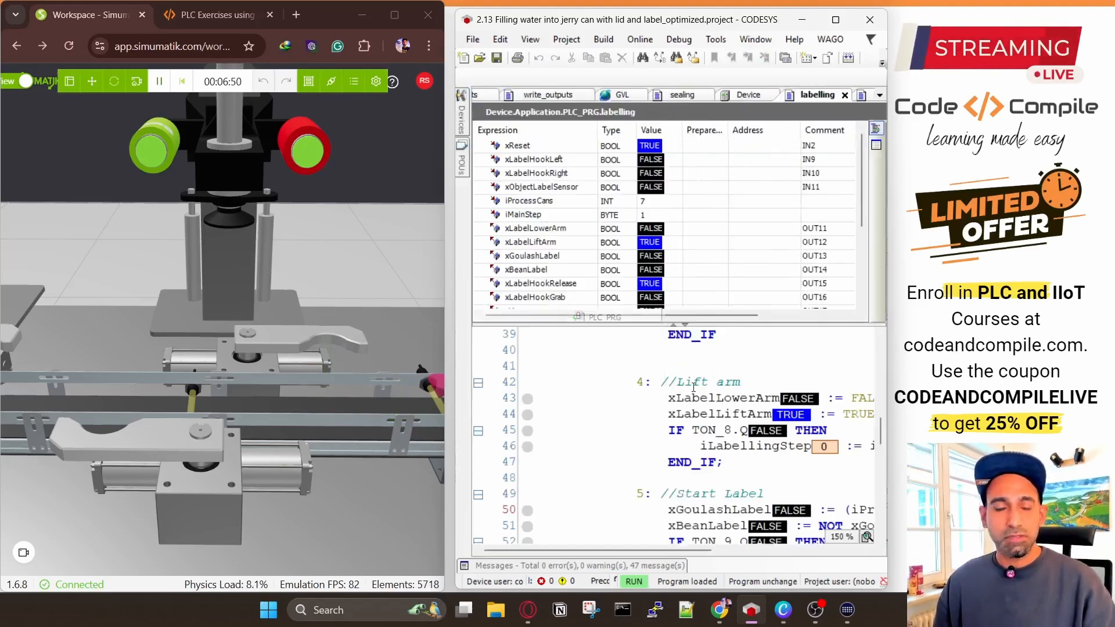
# Step: Examine the labelling code from its timers through "Release can", comparing it with the label sensor, hooks and arm in the 3D view
pyautogui.moveTo(628, 547); pyautogui.dragTo(690, 539)
pyautogui.scroll(8, 681, 451)
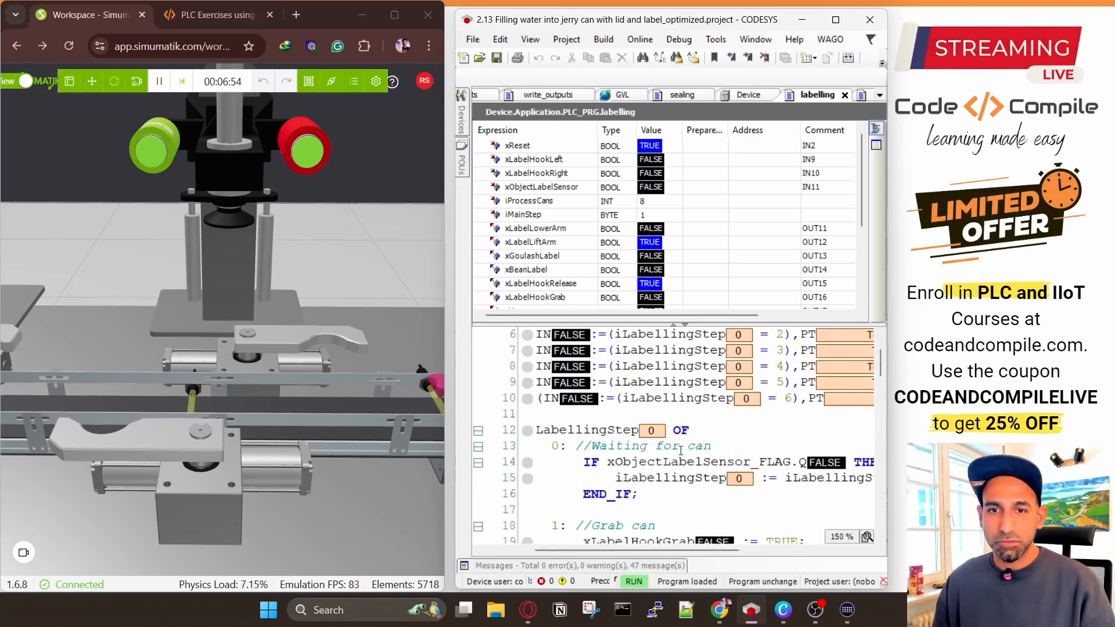
pyautogui.scroll(1, 681, 452)
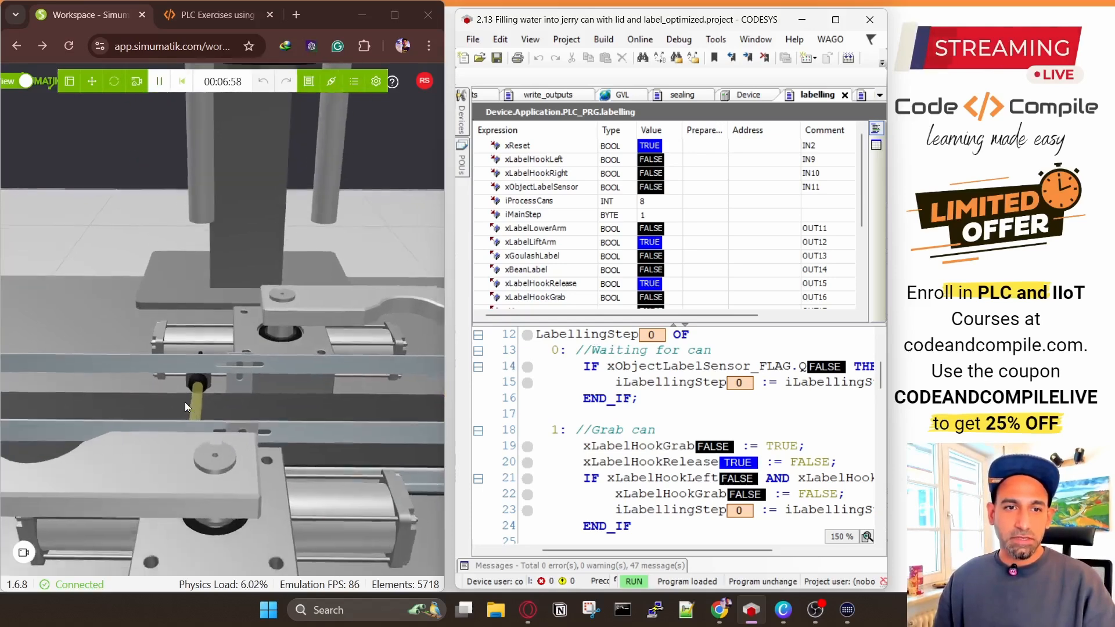
pyautogui.scroll(3, 201, 403)
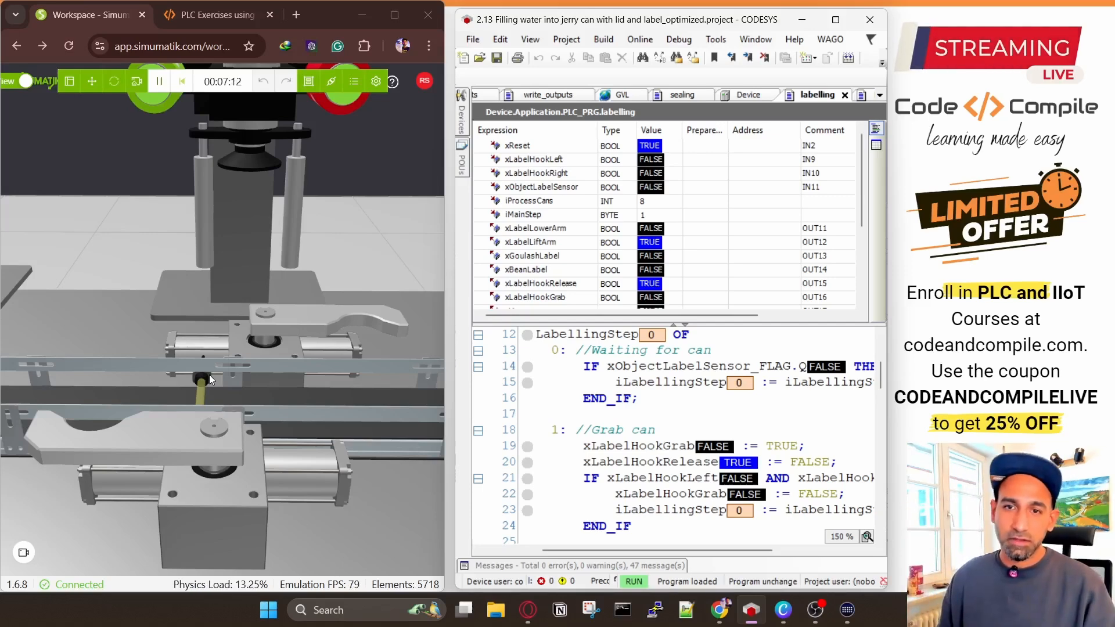
pyautogui.scroll(-4, 617, 381)
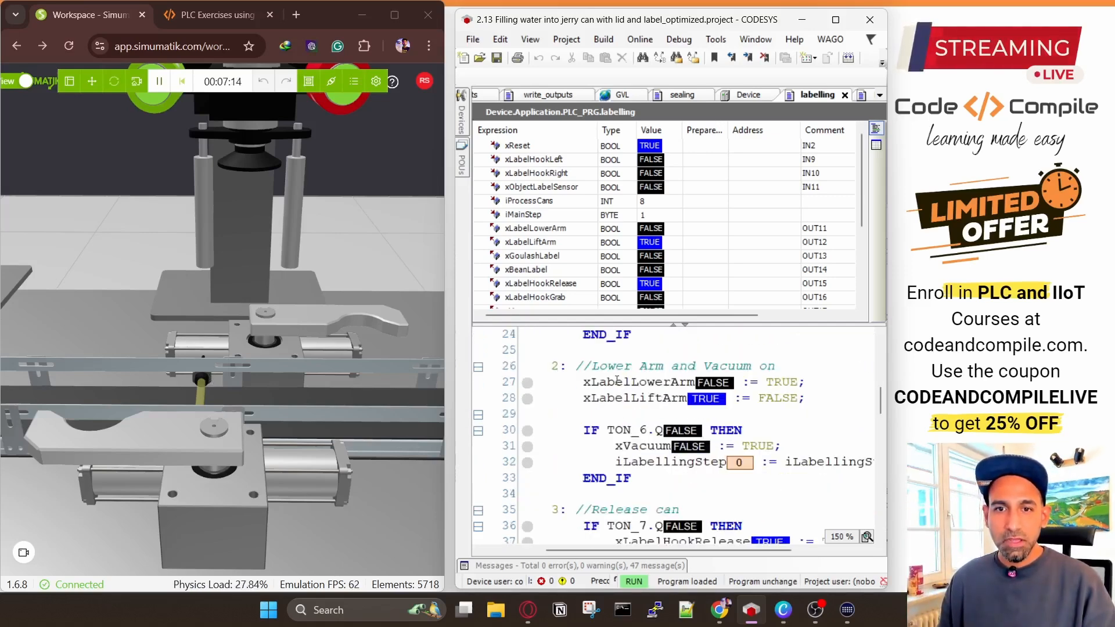
pyautogui.scroll(-2, 632, 372)
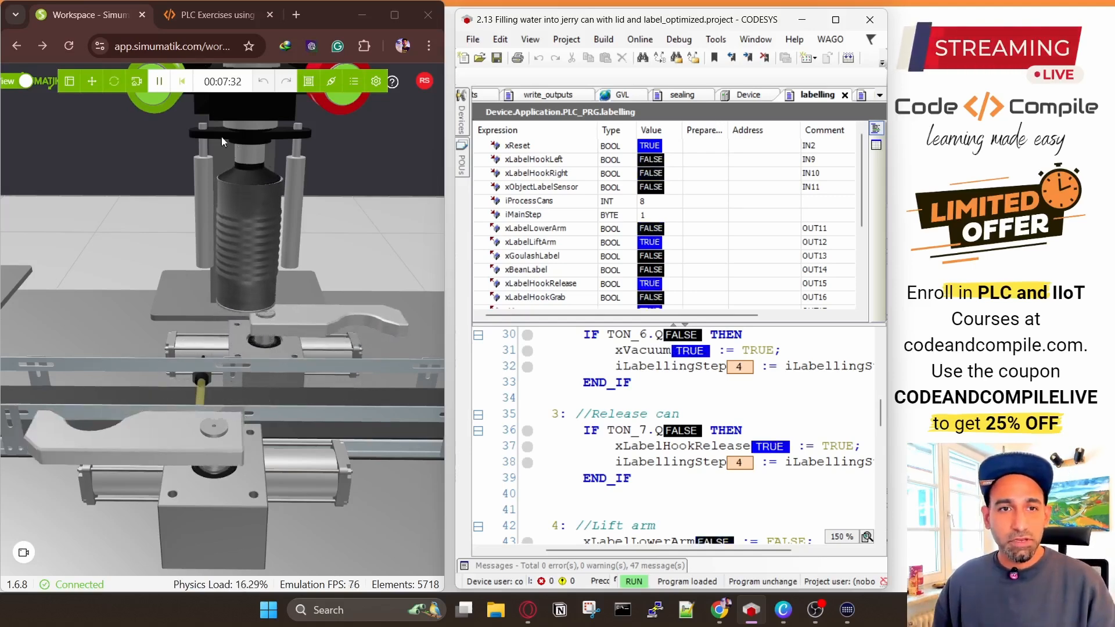
# Step: Inspect the bean and goulash label rolls with their refill buttons on the labelling station in the 3D view
pyautogui.moveTo(222, 138); pyautogui.dragTo(233, 302)
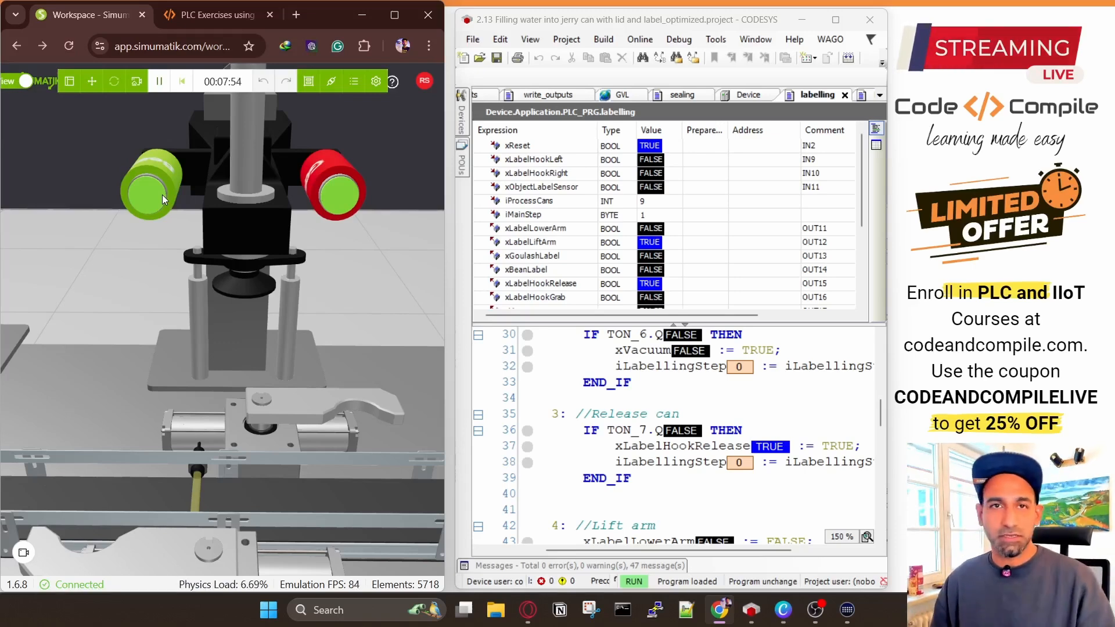
pyautogui.scroll(2, 347, 206)
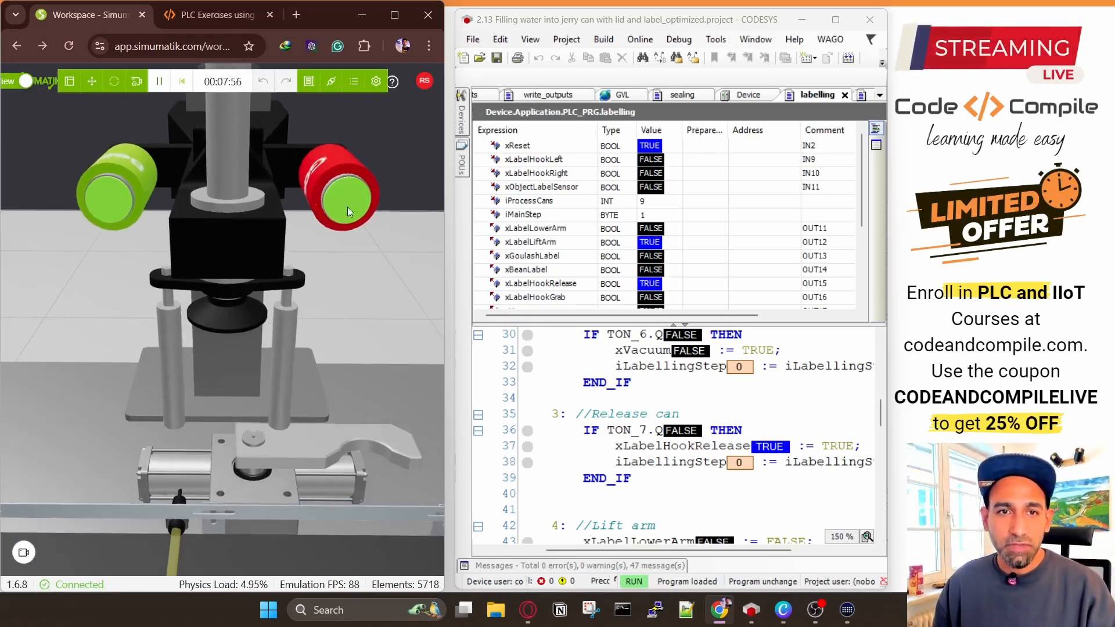
pyautogui.scroll(-4, 157, 207)
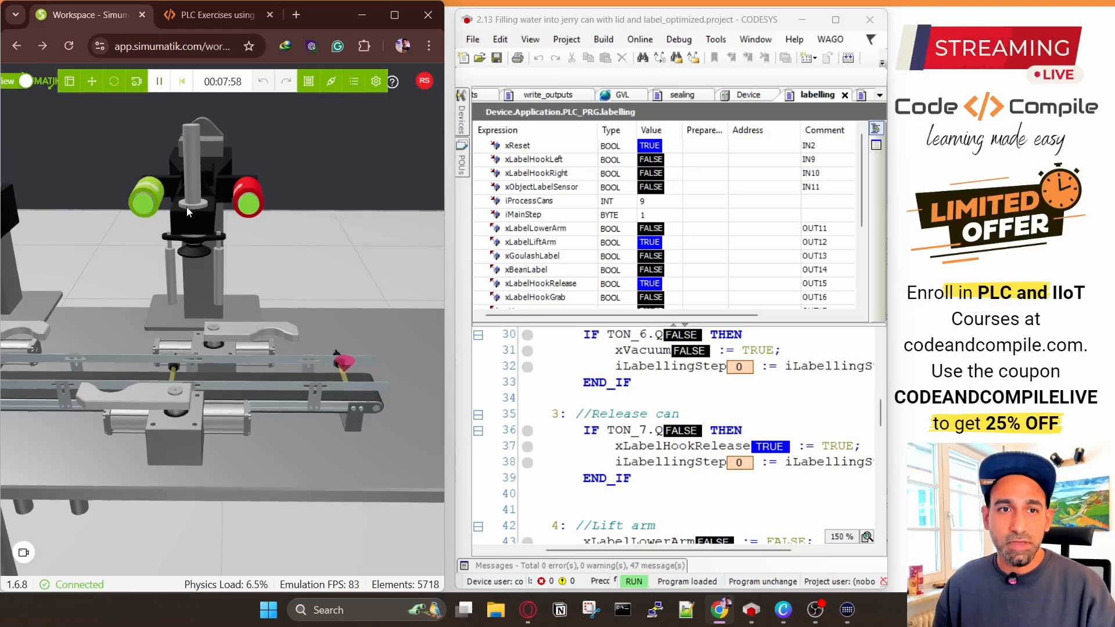
pyautogui.scroll(3, 177, 249)
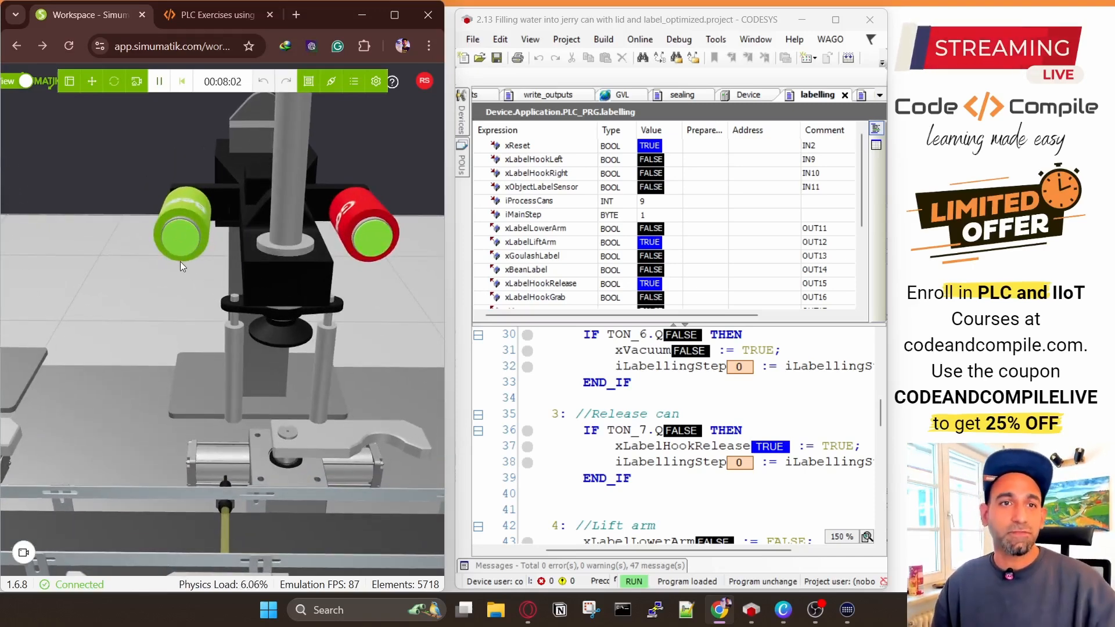
pyautogui.scroll(-4, 244, 265)
pyautogui.scroll(3, 217, 250)
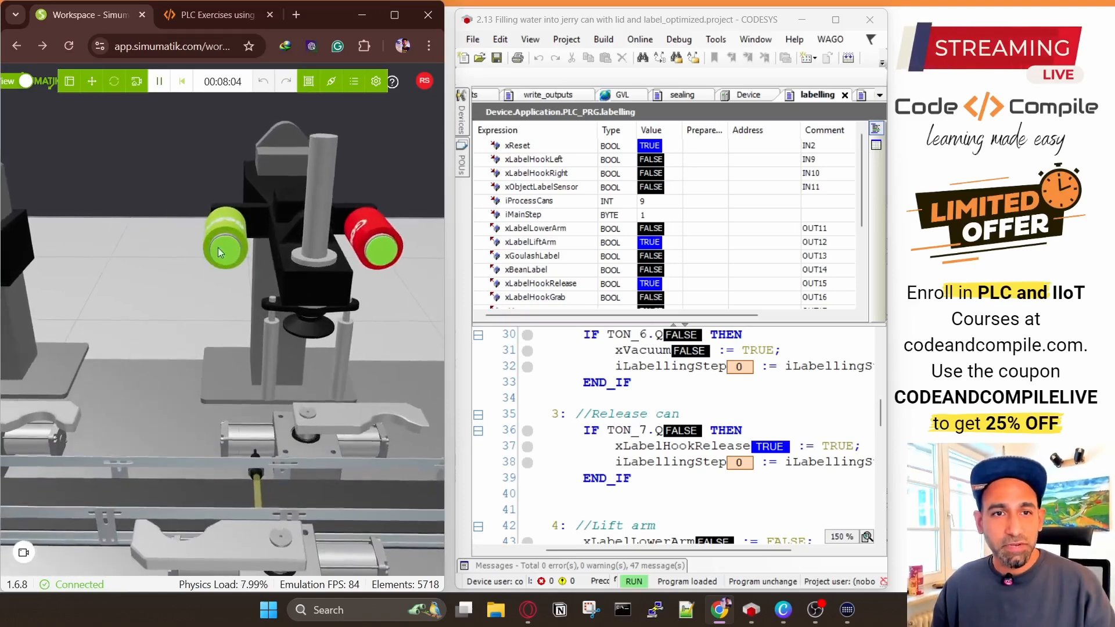
pyautogui.scroll(3, 333, 251)
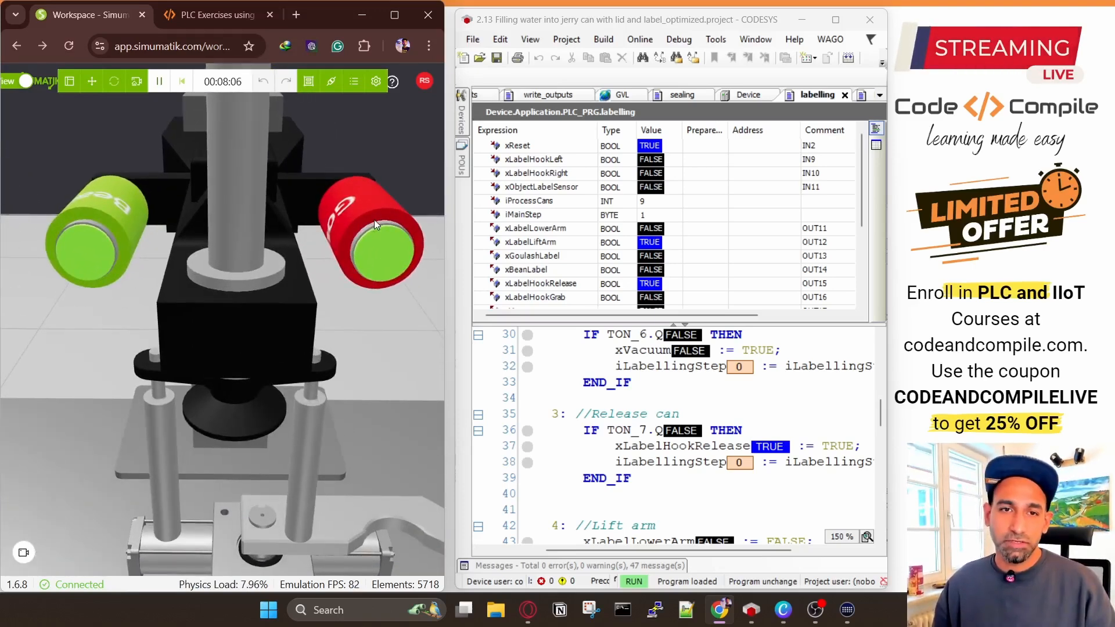
# Step: Open the GVL and check the live values of label_Goulash and label_Bean
pyautogui.click(538, 215)
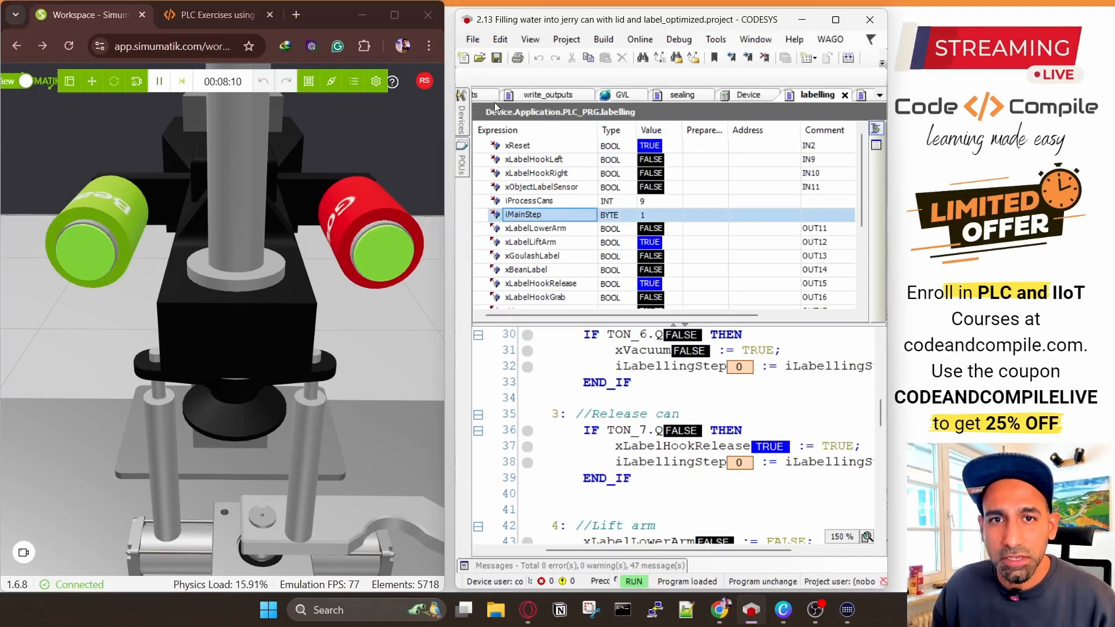
pyautogui.click(620, 95)
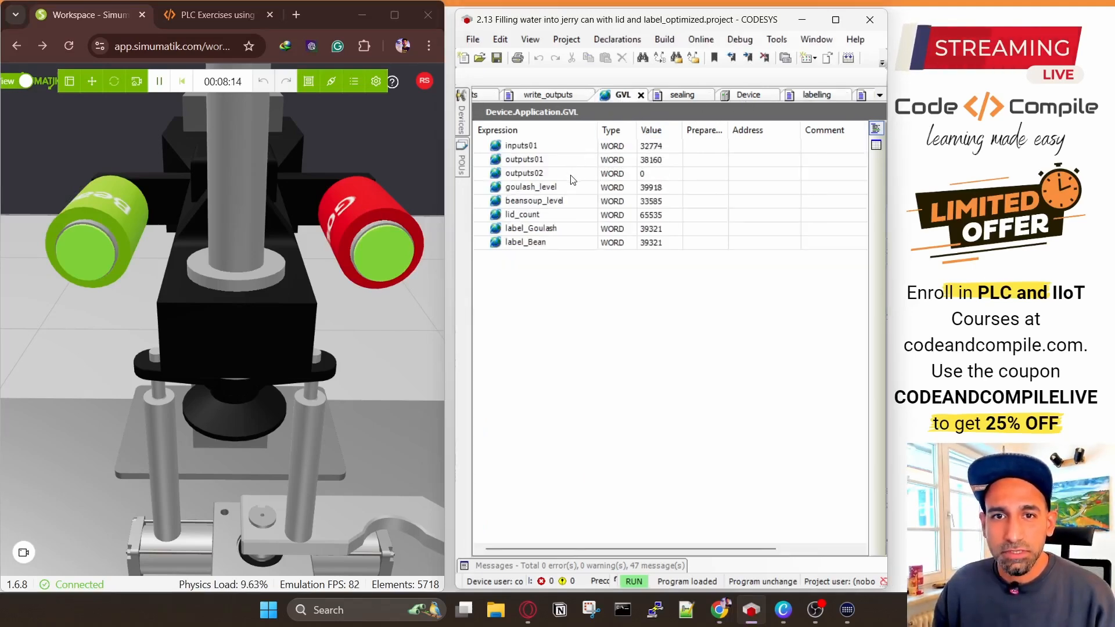
pyautogui.click(654, 230)
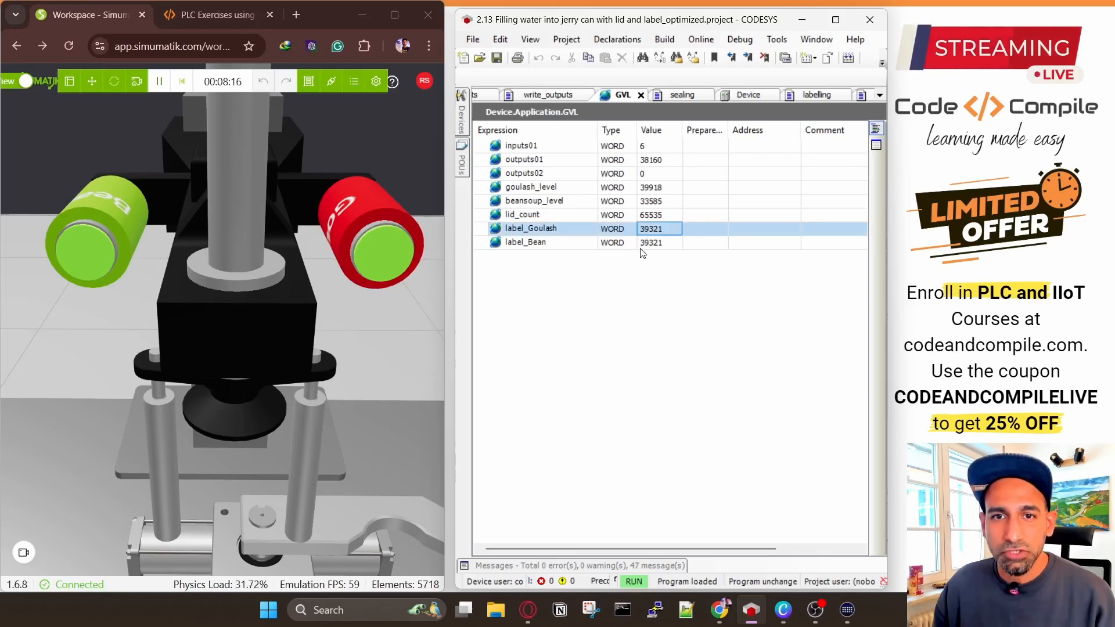
pyautogui.click(656, 244)
pyautogui.press('Up')
pyautogui.press('Down')
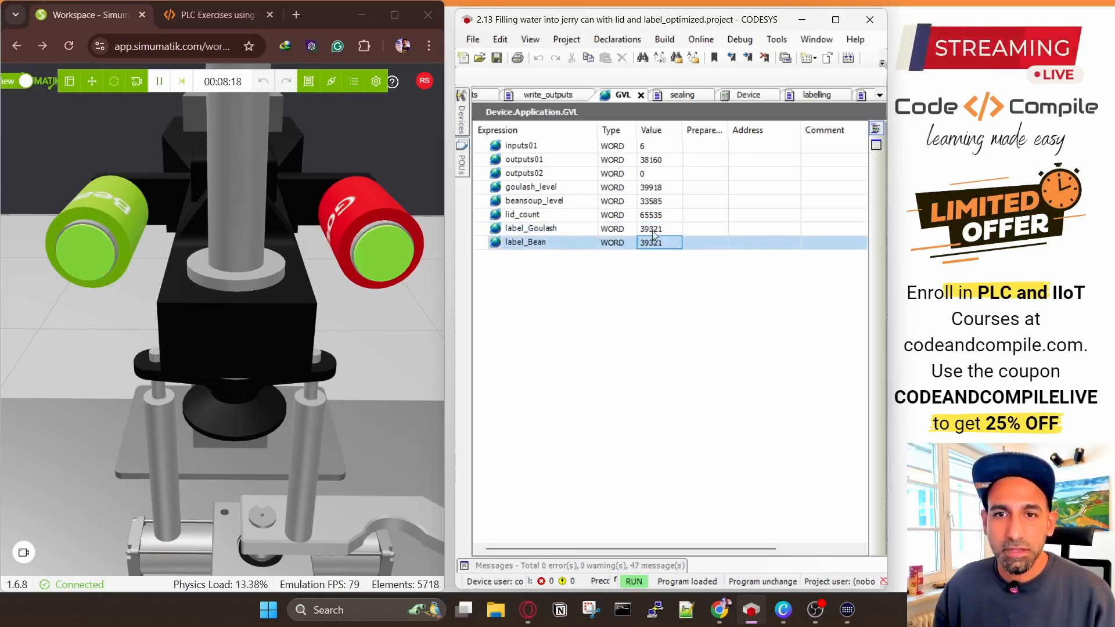
pyautogui.press('Up')
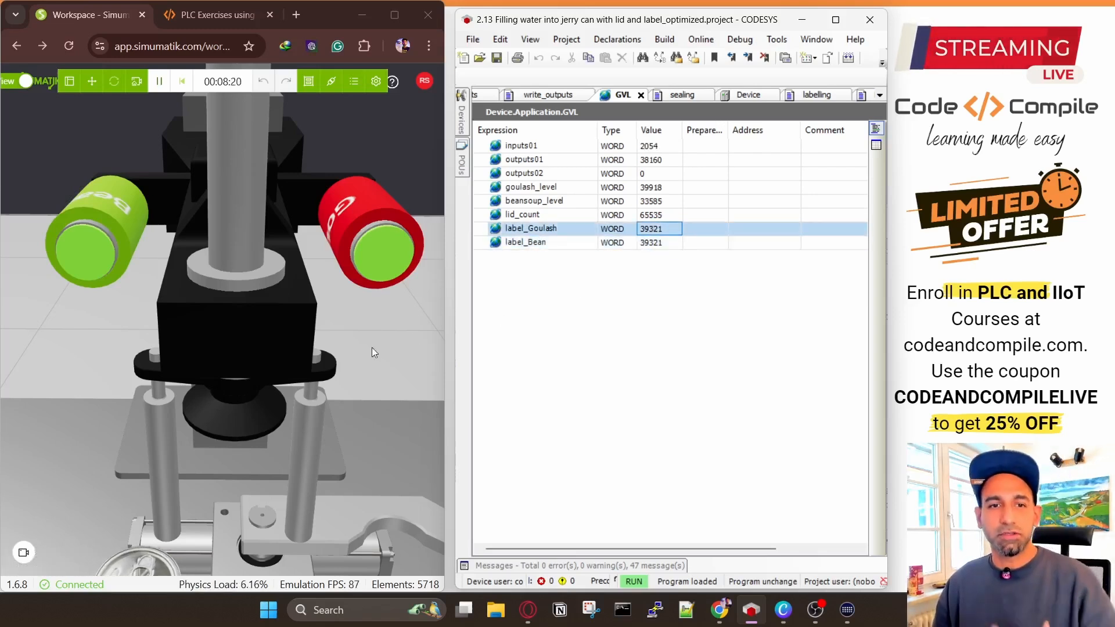
# Step: Refill the bean and goulash label rolls at the labelling station while watching the label variables in the GVL
pyautogui.scroll(-5, 372, 347)
pyautogui.click(322, 289)
pyautogui.scroll(2, 323, 289)
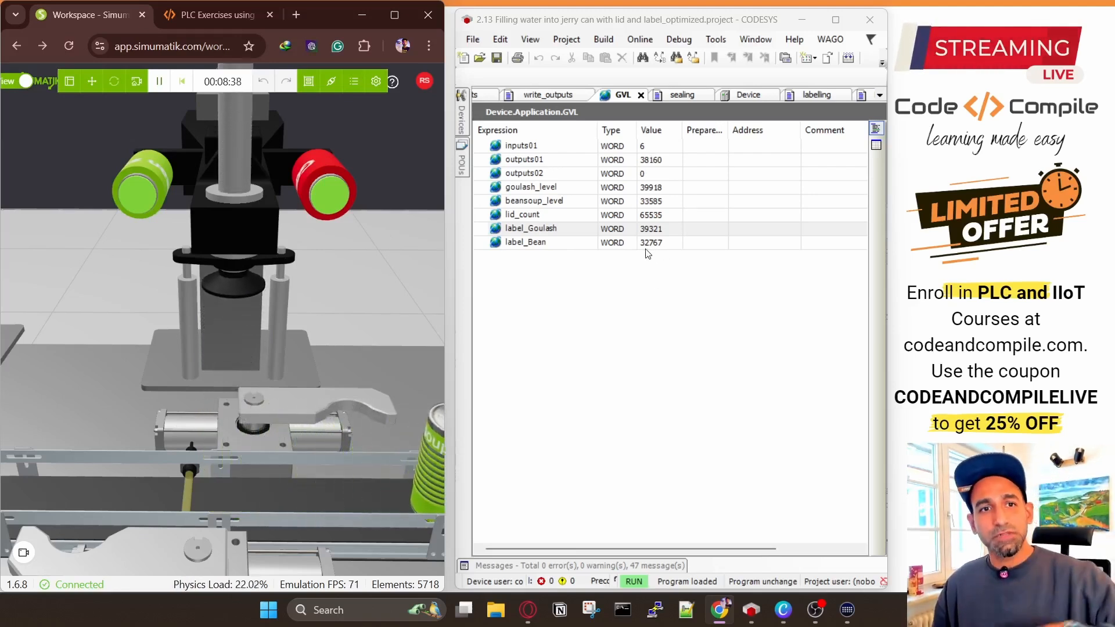
pyautogui.scroll(-4, 305, 266)
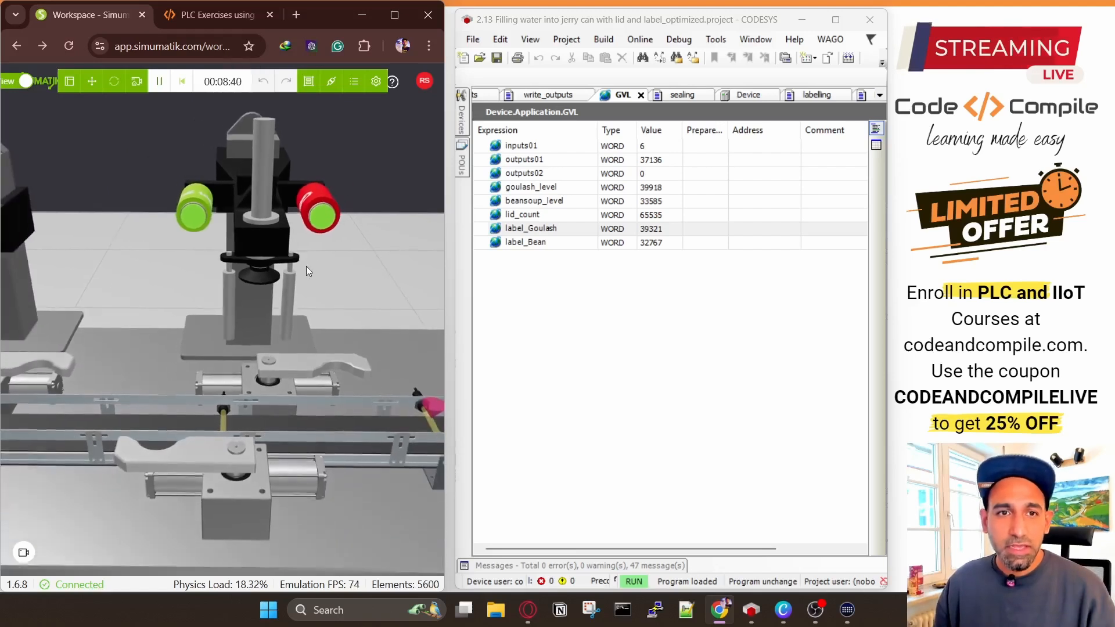
pyautogui.scroll(5, 231, 185)
pyautogui.moveTo(240, 232); pyautogui.dragTo(240, 260)
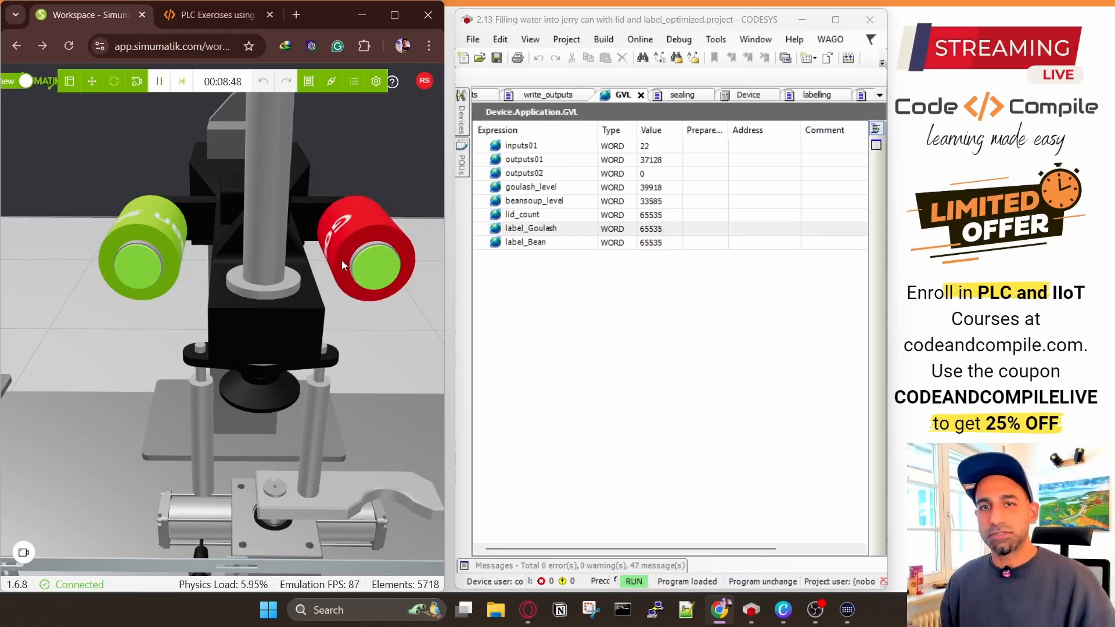
# Step: Move the 3D view to the sealing station and refill its lids
pyautogui.scroll(-6, 342, 260)
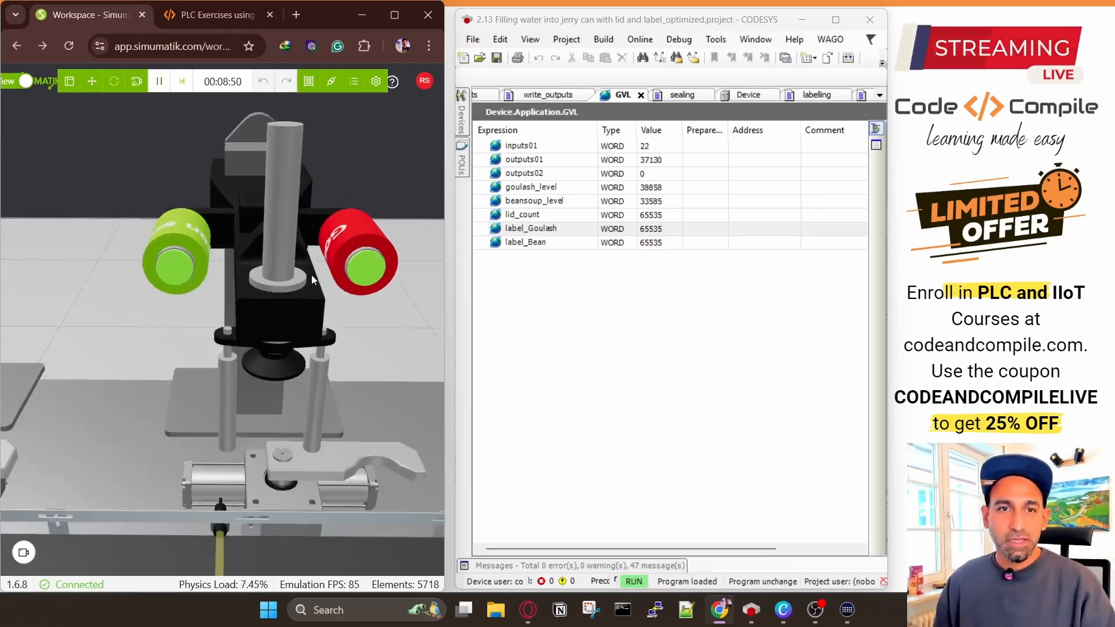
pyautogui.moveTo(248, 317); pyautogui.dragTo(406, 320)
pyautogui.scroll(5, 262, 329)
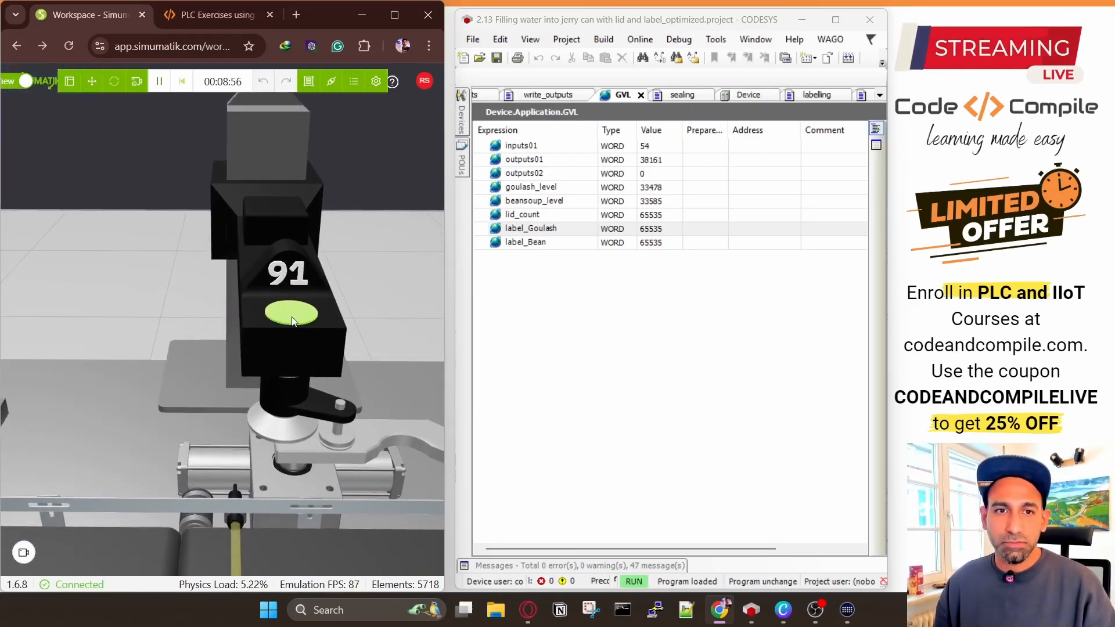
pyautogui.scroll(-5, 289, 292)
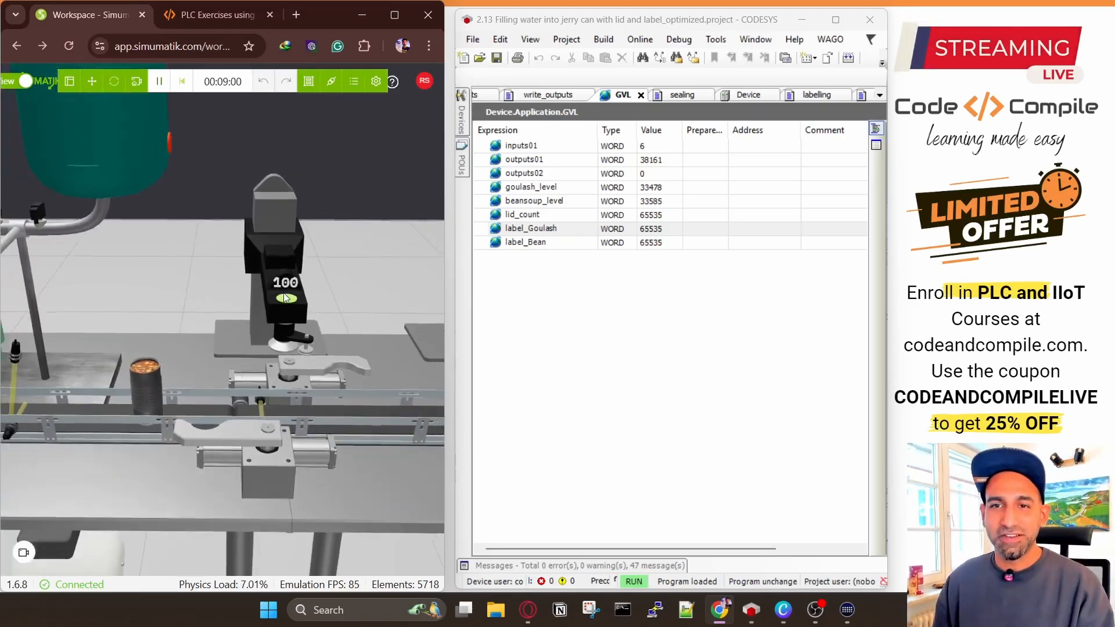
# Step: Maximize the simulation window and show the whole line from the filling tanks to the labelling station
pyautogui.scroll(-5, 284, 296)
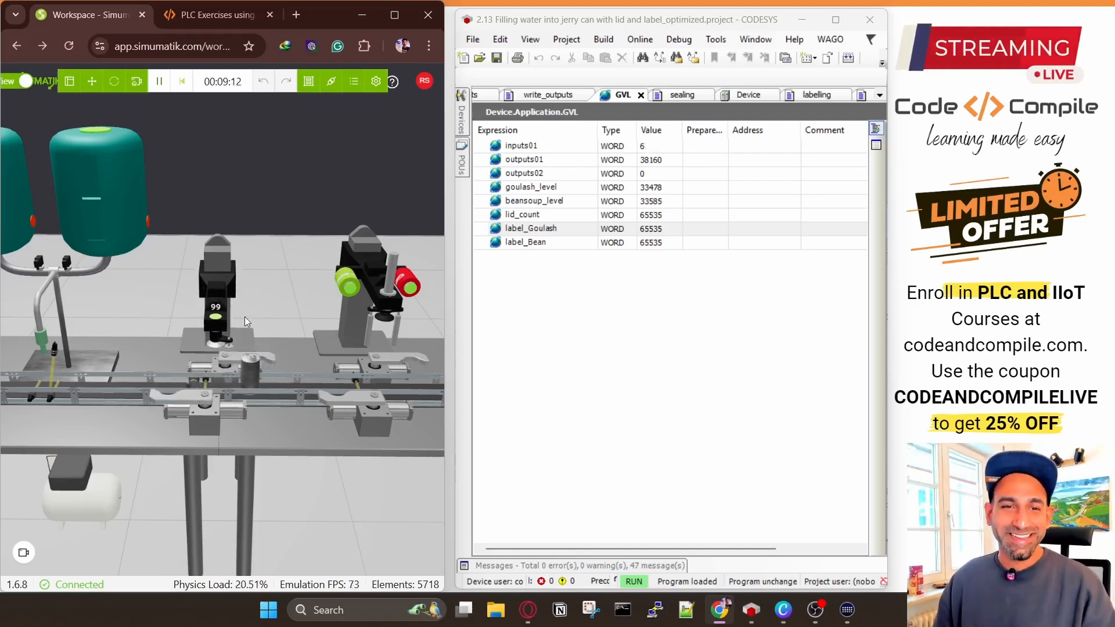
pyautogui.scroll(3, 317, 374)
pyautogui.scroll(-3, 308, 378)
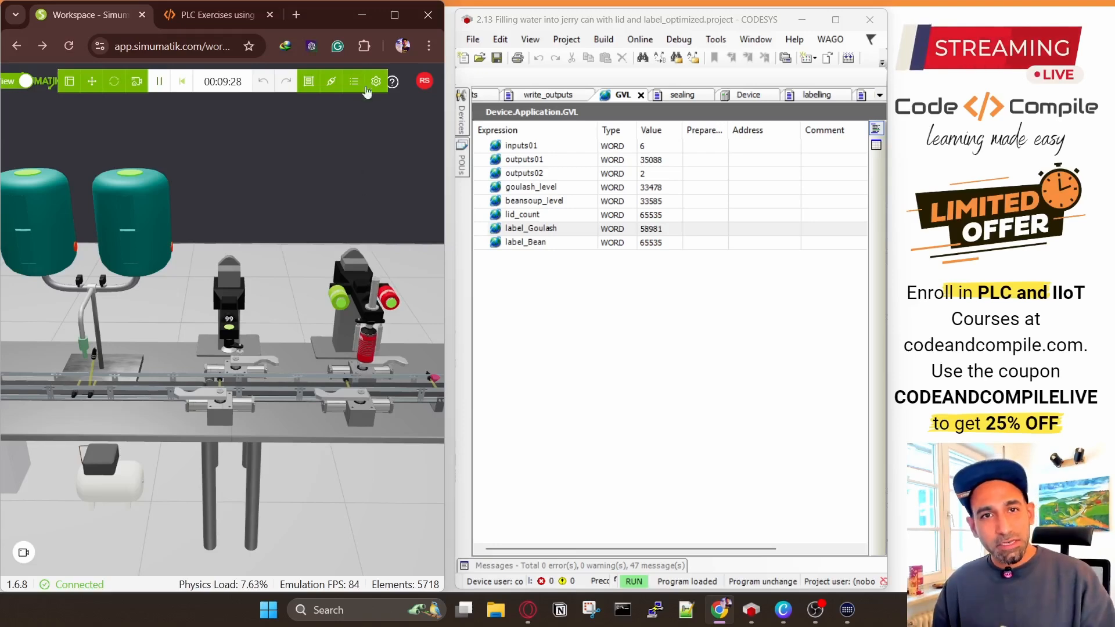
pyautogui.click(397, 18)
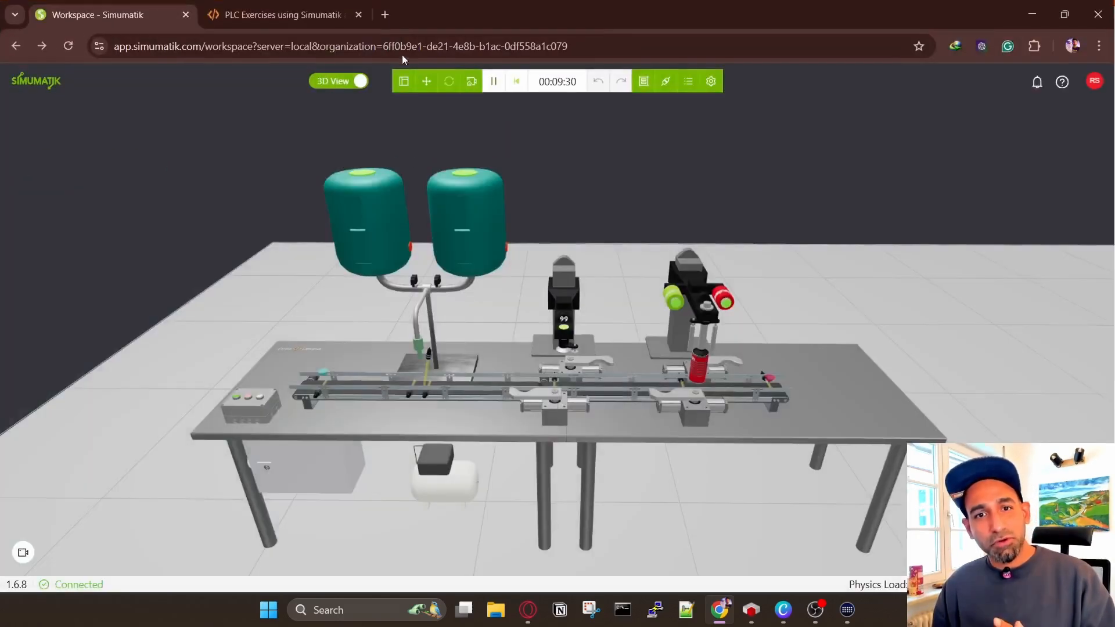
pyautogui.scroll(5, 517, 430)
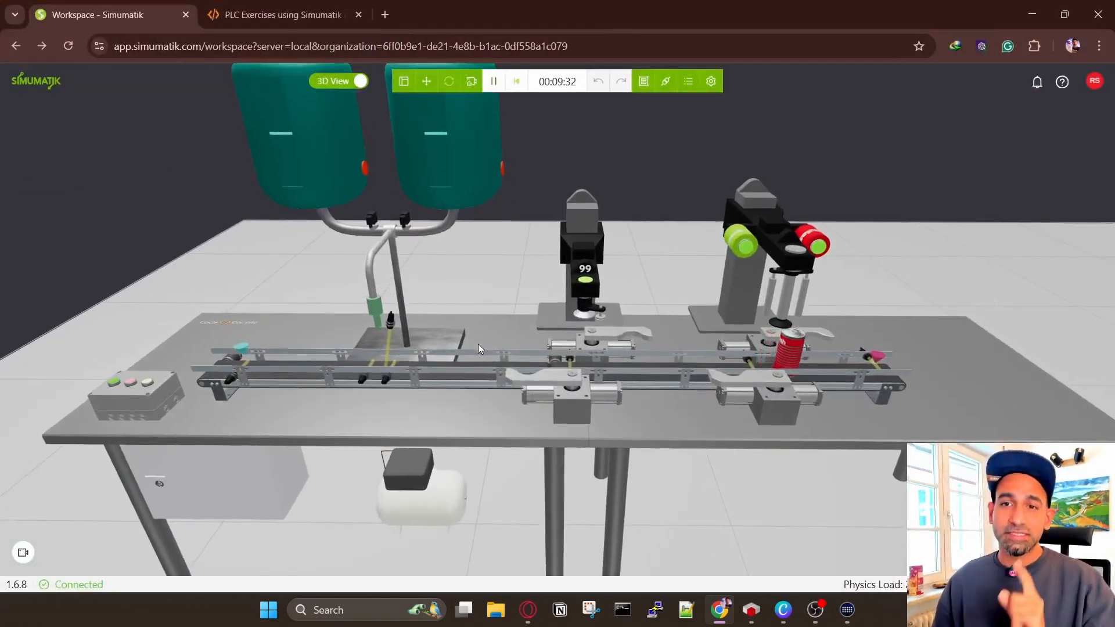
pyautogui.scroll(-4, 529, 377)
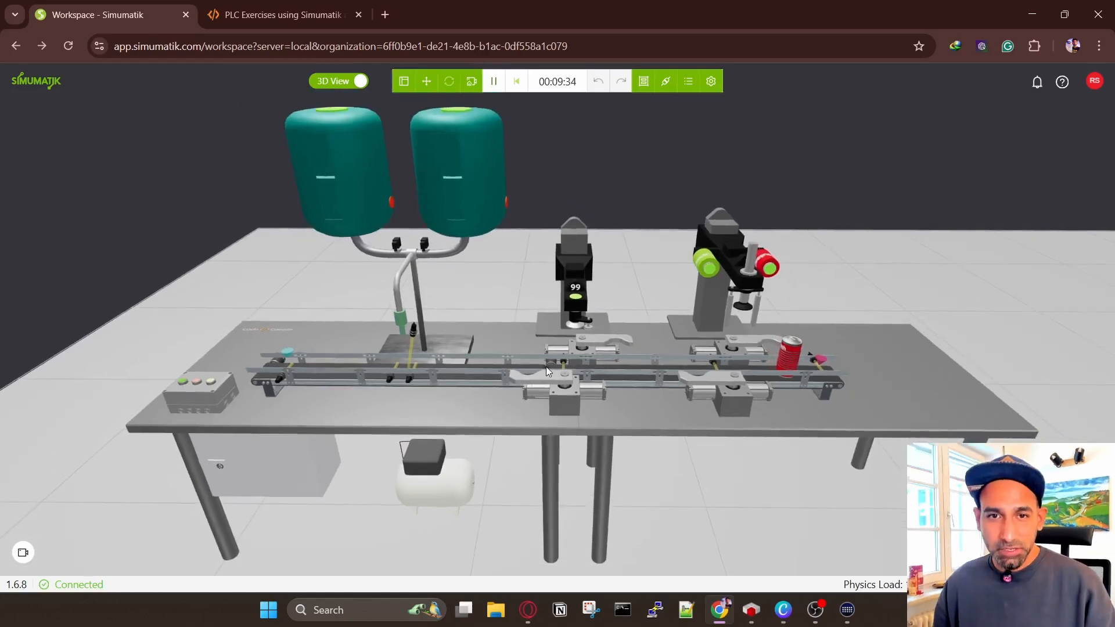
# Step: Zoom the 3D view in on the filling nozzle and watch the empty can being filled with bean soup
pyautogui.scroll(4, 550, 410)
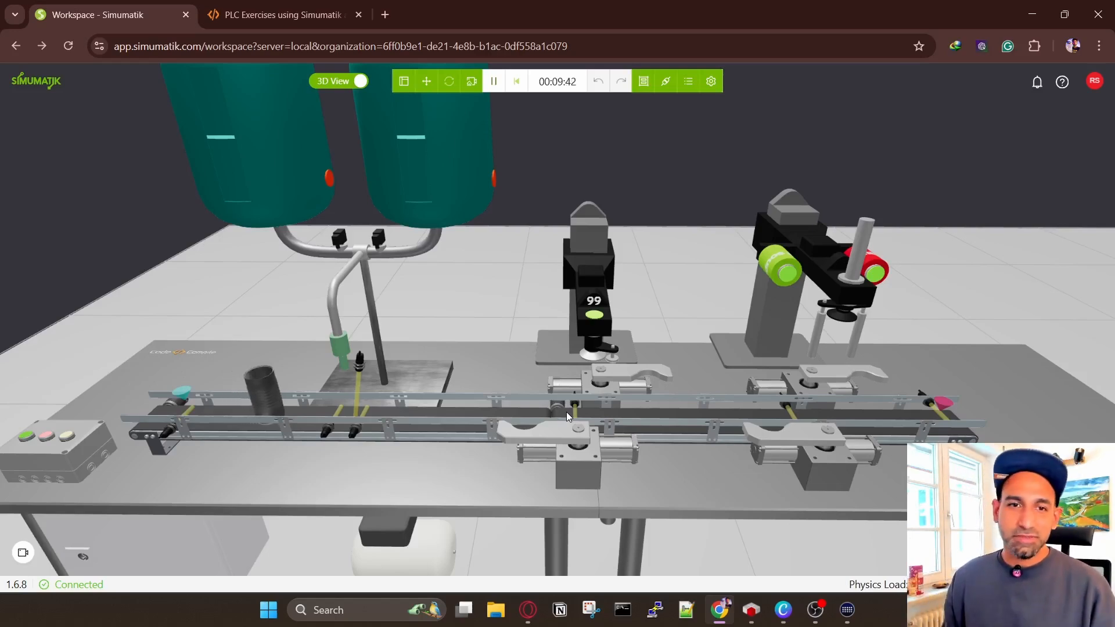
pyautogui.scroll(1, 356, 370)
pyautogui.scroll(6, 357, 369)
pyautogui.moveTo(299, 366); pyautogui.dragTo(439, 281)
pyautogui.scroll(-3, 493, 319)
pyautogui.moveTo(492, 319); pyautogui.dragTo(521, 415)
pyautogui.scroll(3, 510, 402)
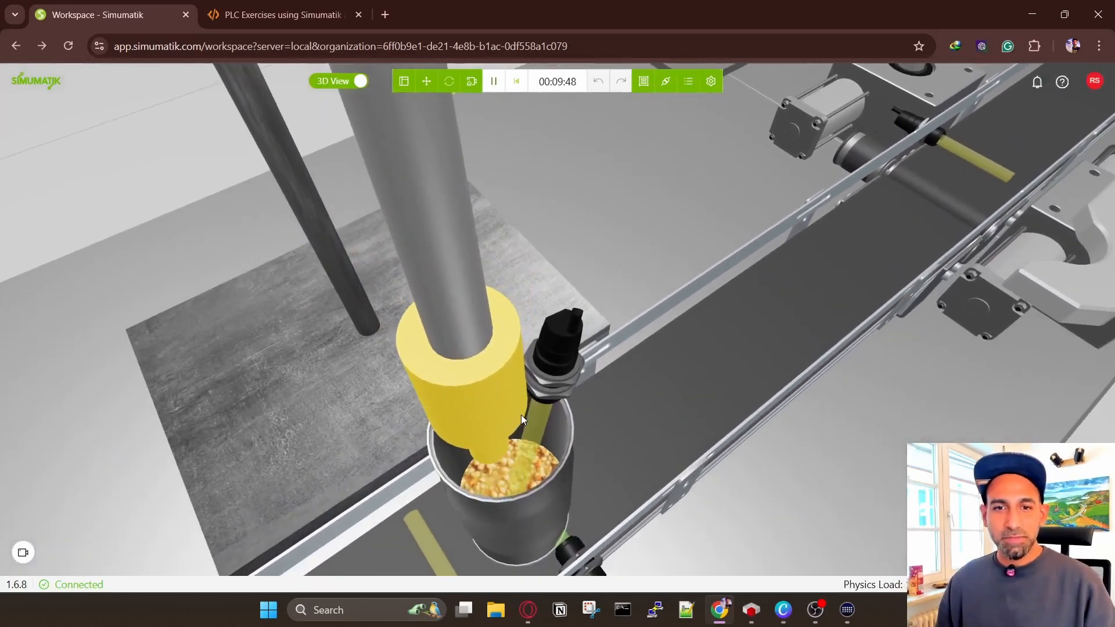
pyautogui.moveTo(563, 452); pyautogui.dragTo(514, 443)
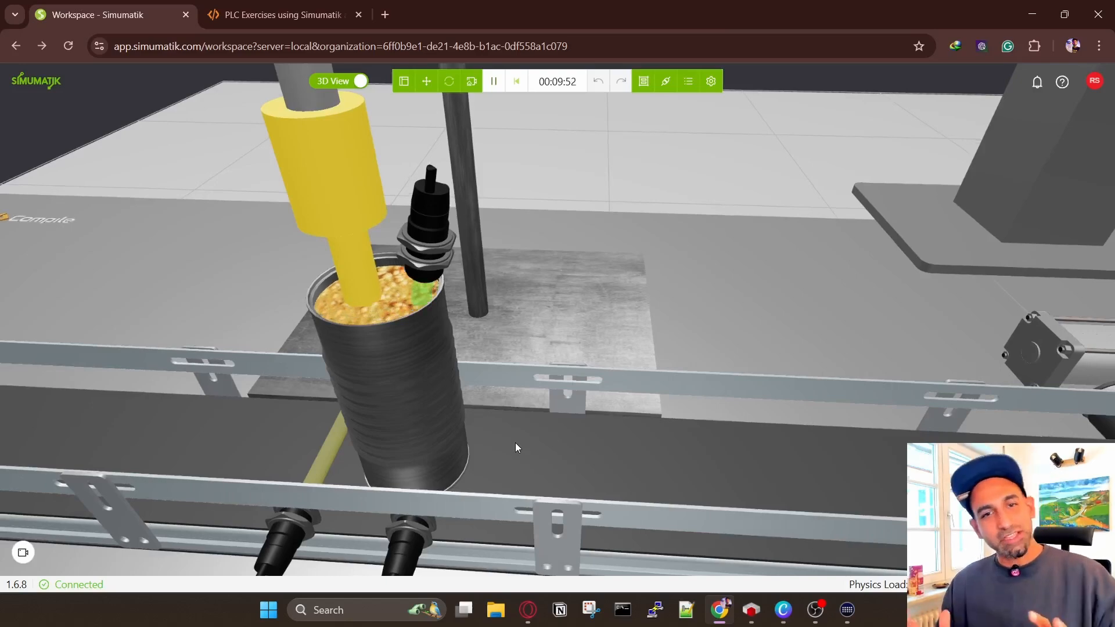
pyautogui.scroll(-5, 519, 444)
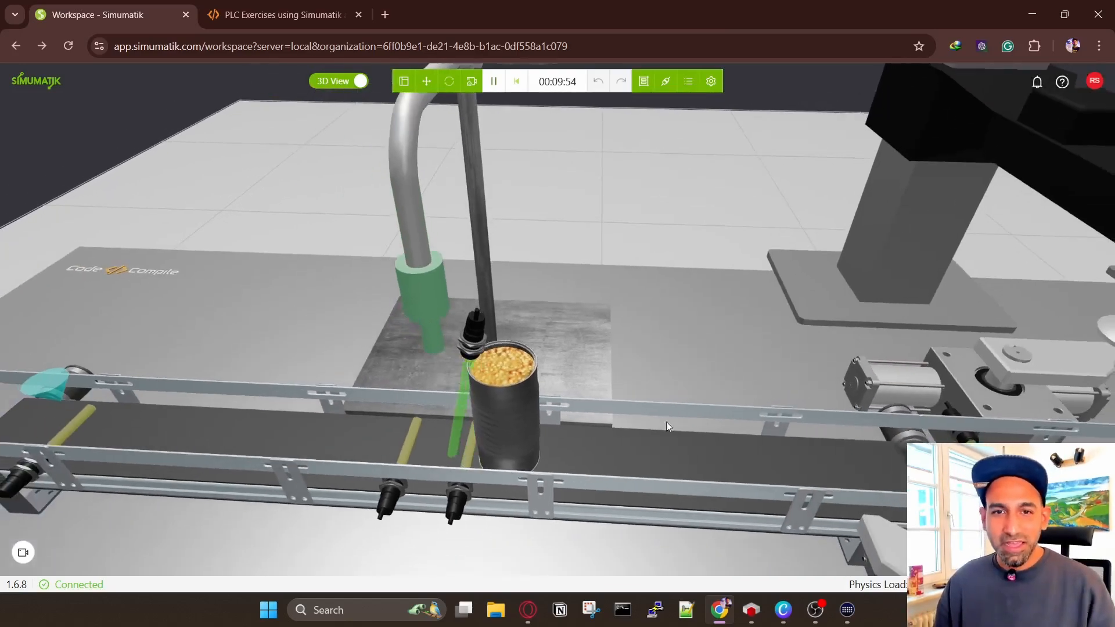
# Step: Follow the filled can along the conveyor and watch the sealing station clamp it and fit its lid
pyautogui.moveTo(813, 433); pyautogui.dragTo(632, 445)
pyautogui.scroll(4, 750, 454)
pyautogui.moveTo(750, 453); pyautogui.dragTo(656, 420)
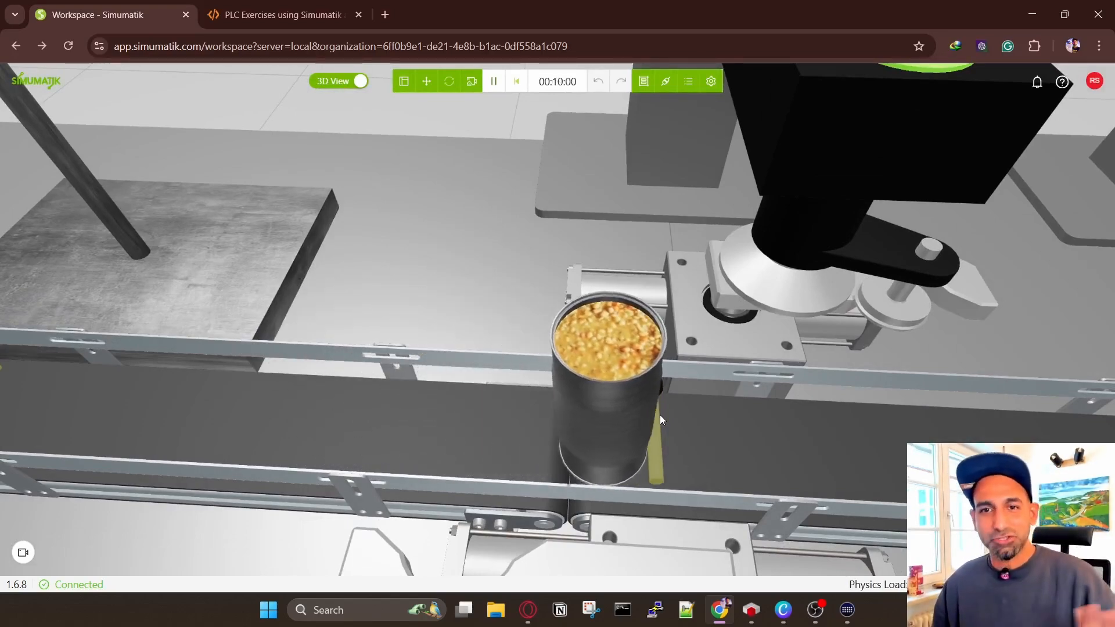
pyautogui.moveTo(733, 445); pyautogui.dragTo(682, 408)
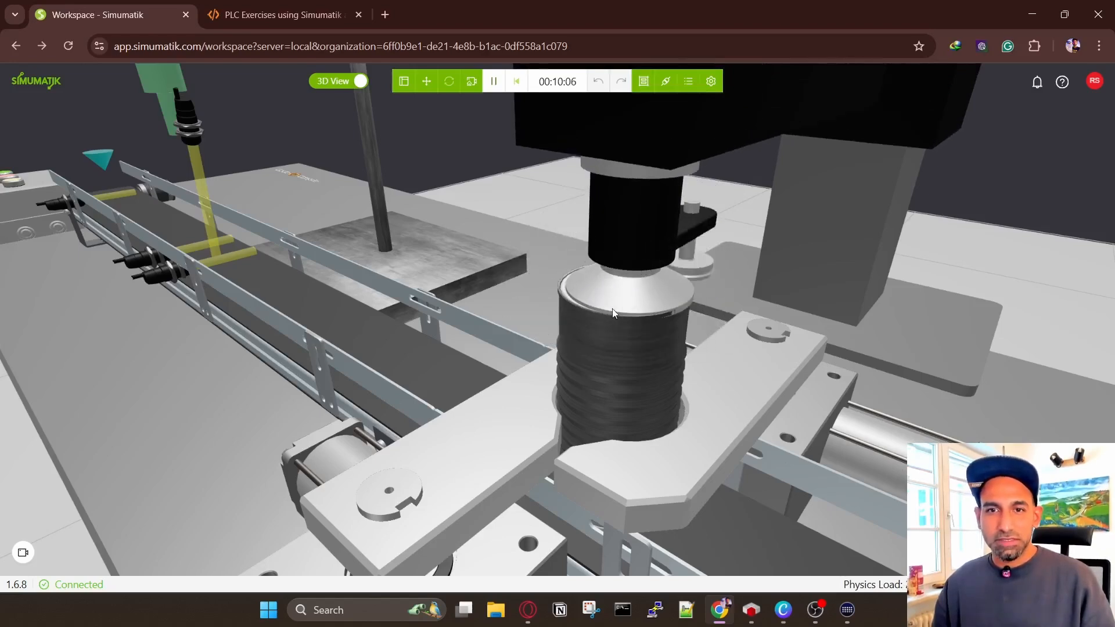
pyautogui.scroll(-5, 594, 340)
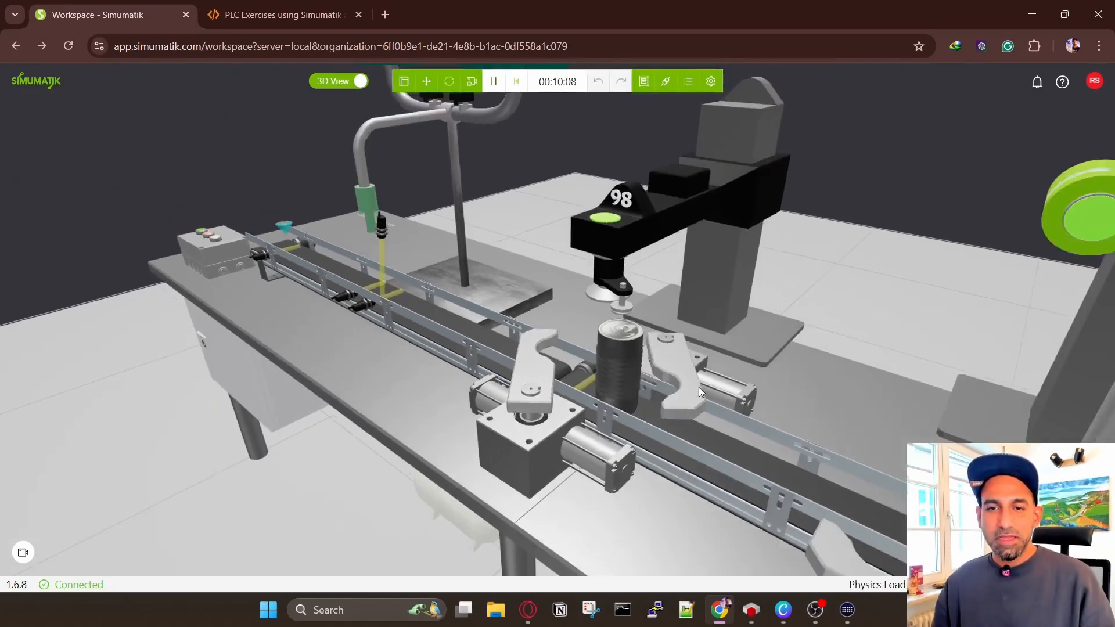
# Step: Follow the sealed can to the labelling station, watch its label being applied, and bring the line back into view
pyautogui.moveTo(699, 387); pyautogui.dragTo(490, 318)
pyautogui.scroll(5, 597, 353)
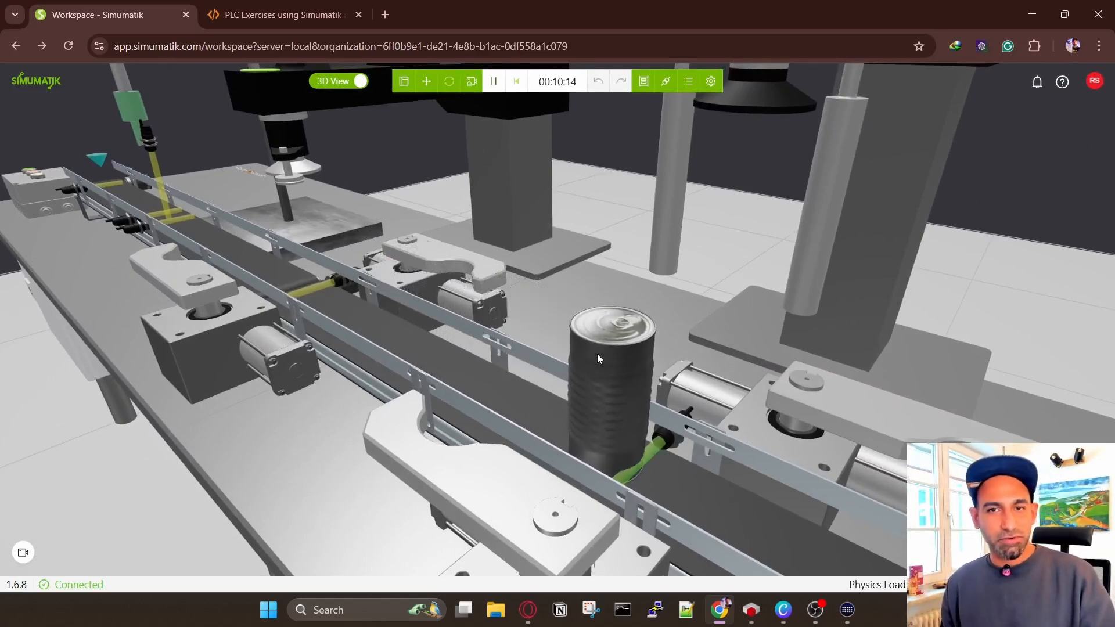
pyautogui.scroll(-5, 605, 364)
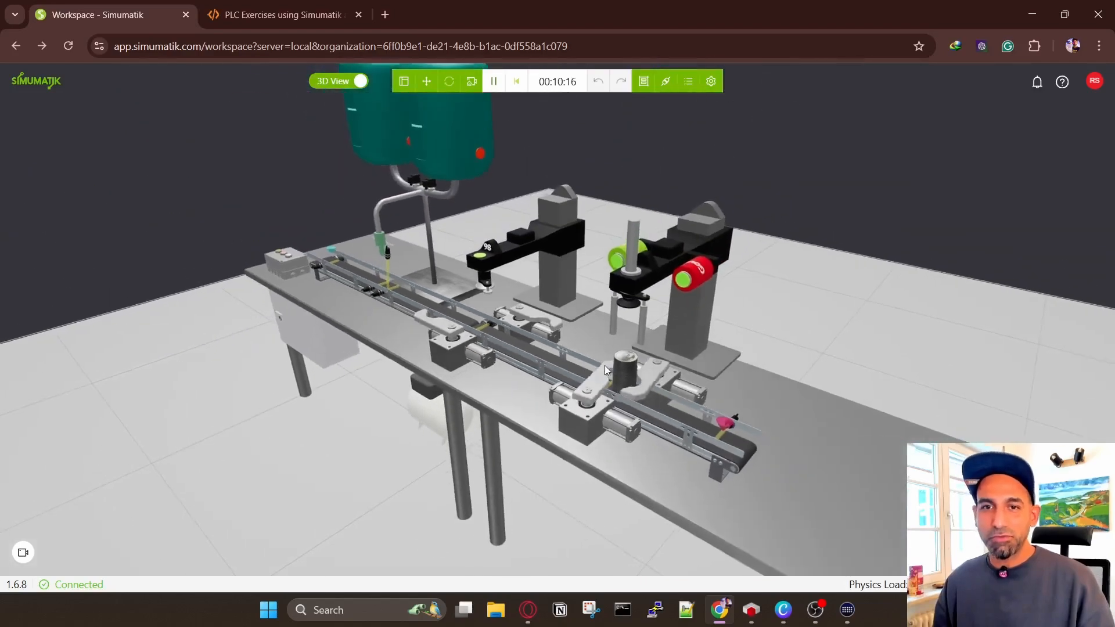
pyautogui.scroll(2, 605, 365)
pyautogui.scroll(2, 606, 364)
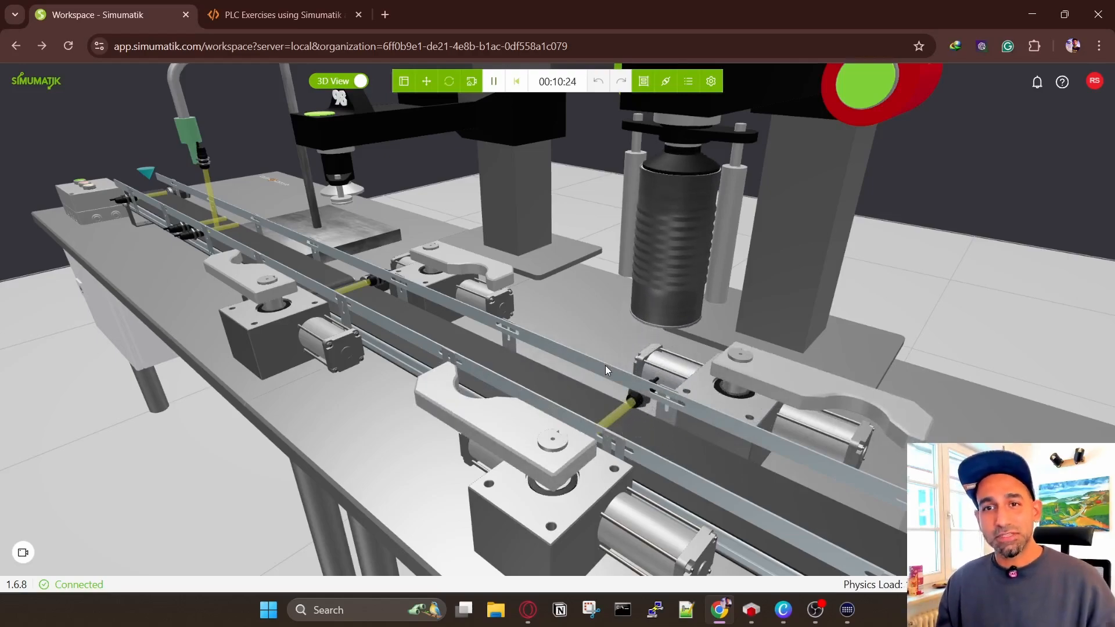
pyautogui.scroll(-5, 453, 332)
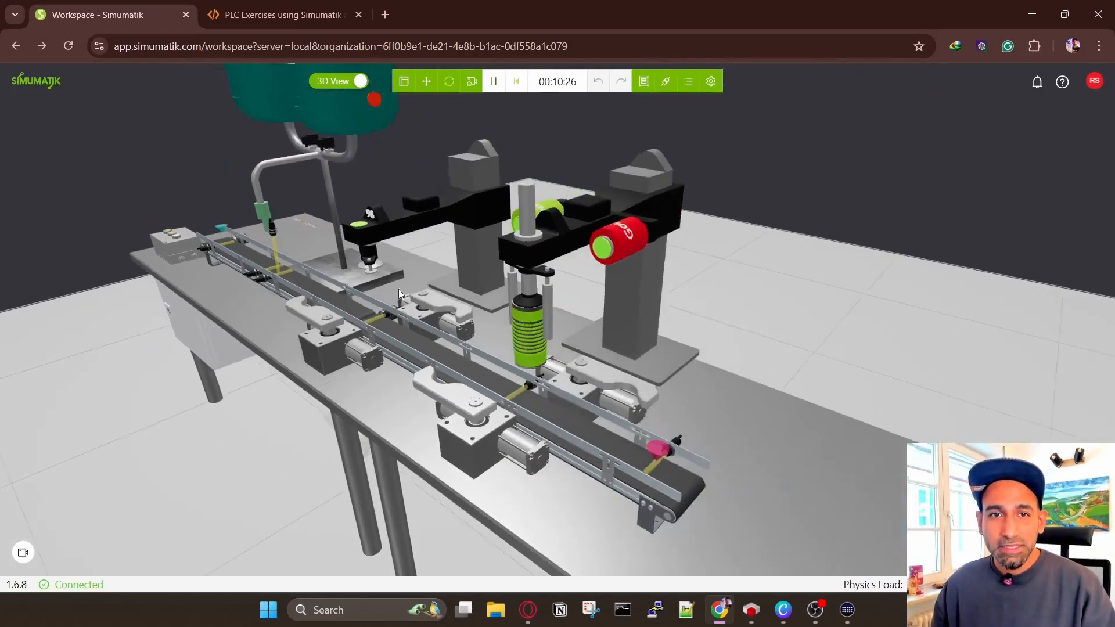
pyautogui.moveTo(455, 280); pyautogui.dragTo(611, 275)
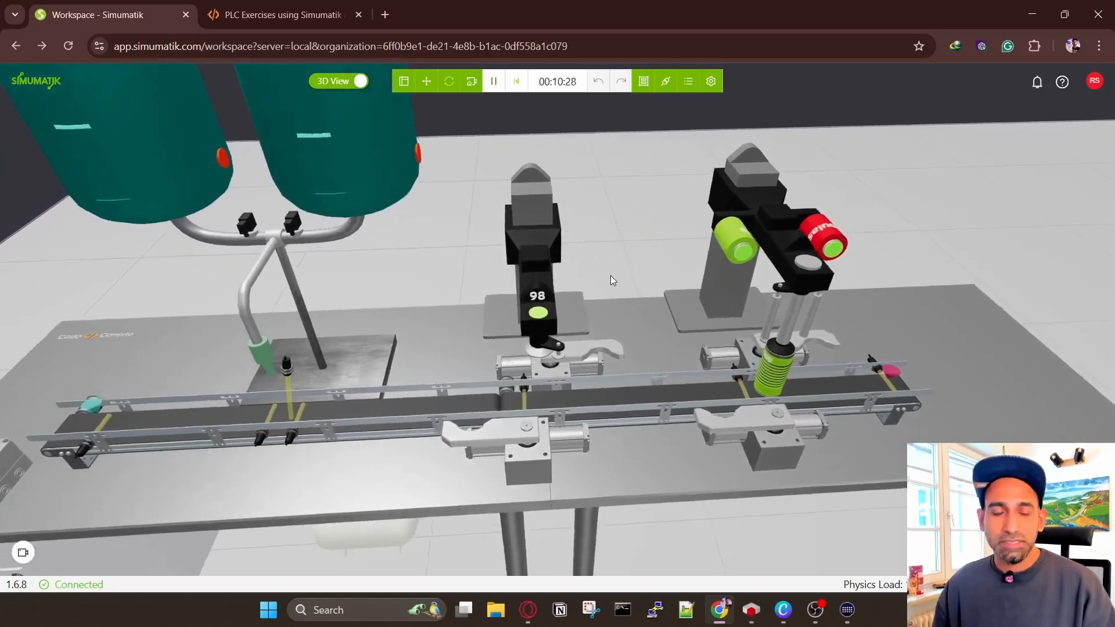
# Step: Show the workspace panels and open the component page of the can listed under the product_entry assembly
pyautogui.click(403, 81)
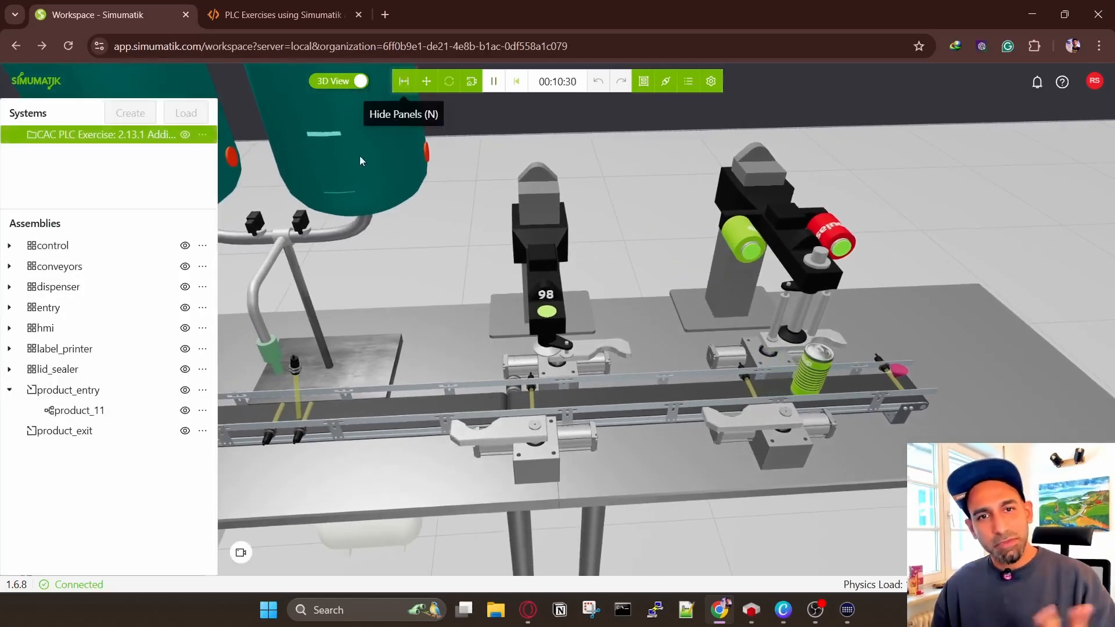
pyautogui.click(112, 414)
pyautogui.click(202, 411)
pyautogui.click(174, 376)
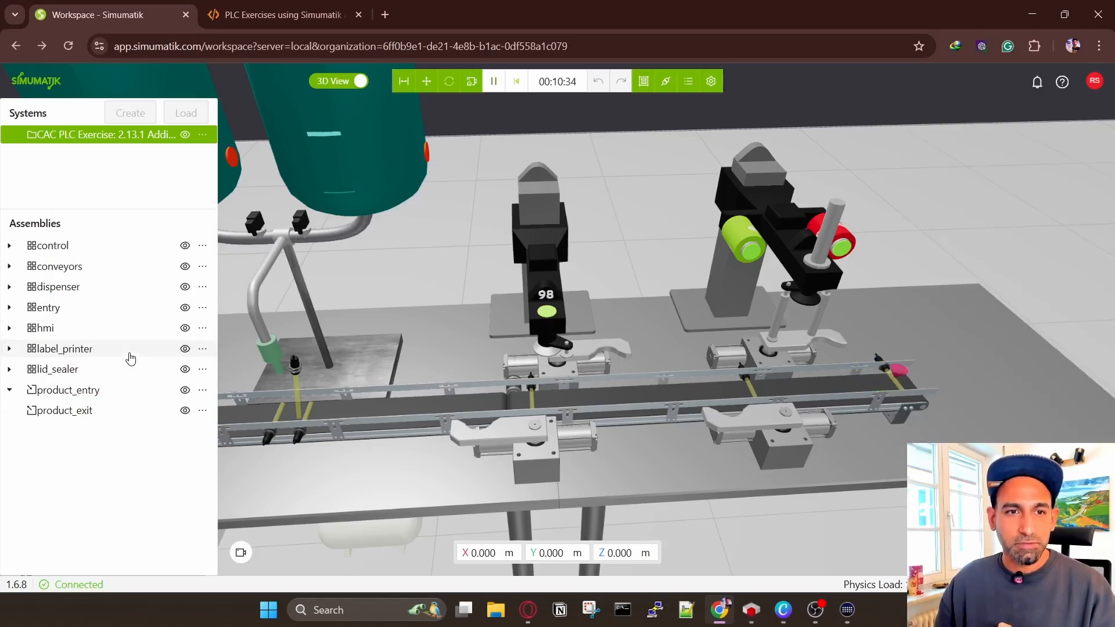
pyautogui.click(130, 350)
pyautogui.scroll(-1, 35, 494)
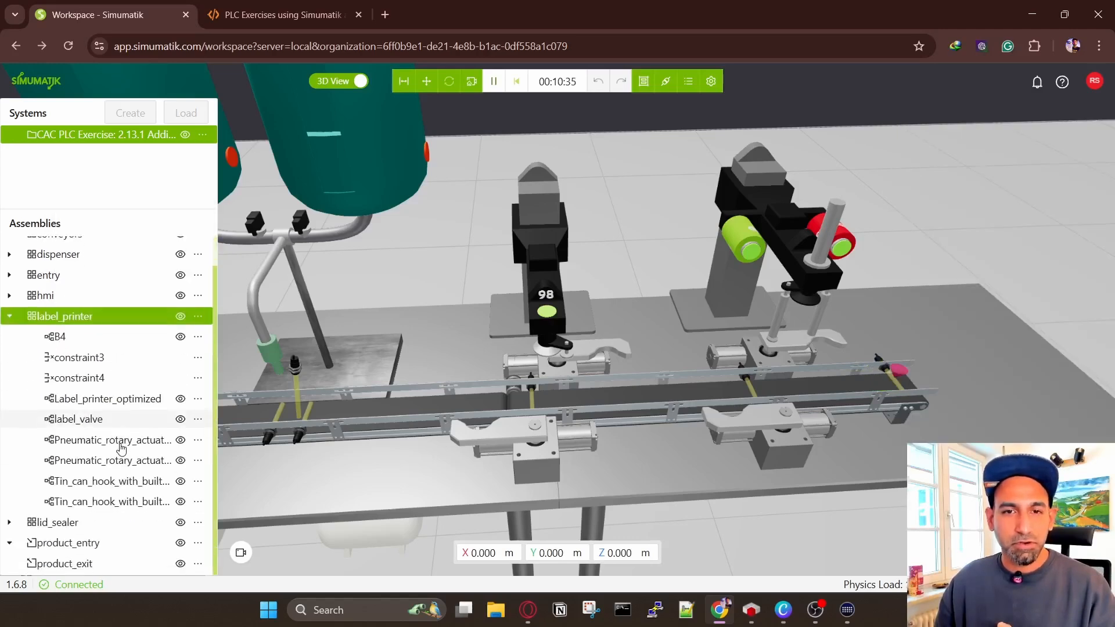
pyautogui.click(9, 543)
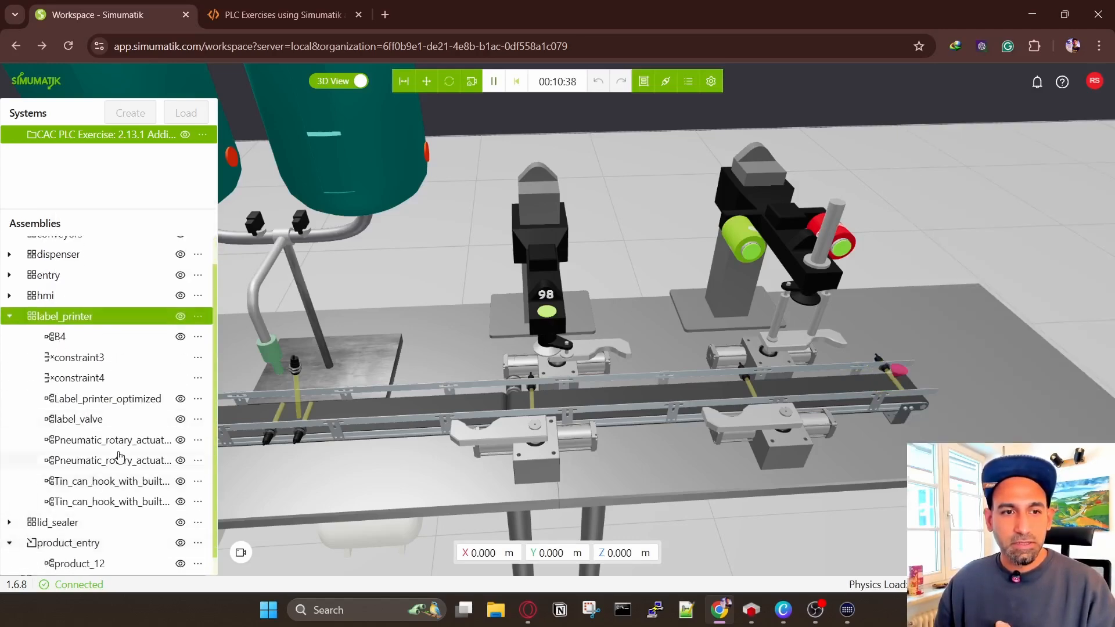
pyautogui.scroll(-1, 58, 546)
pyautogui.click(96, 545)
pyautogui.click(197, 544)
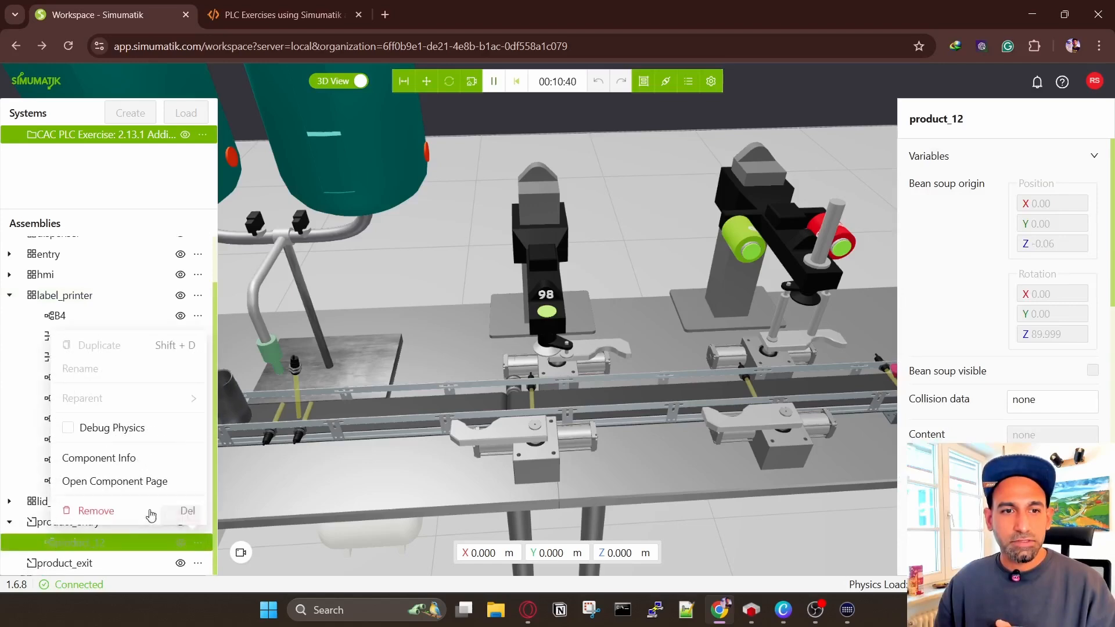
pyautogui.click(132, 485)
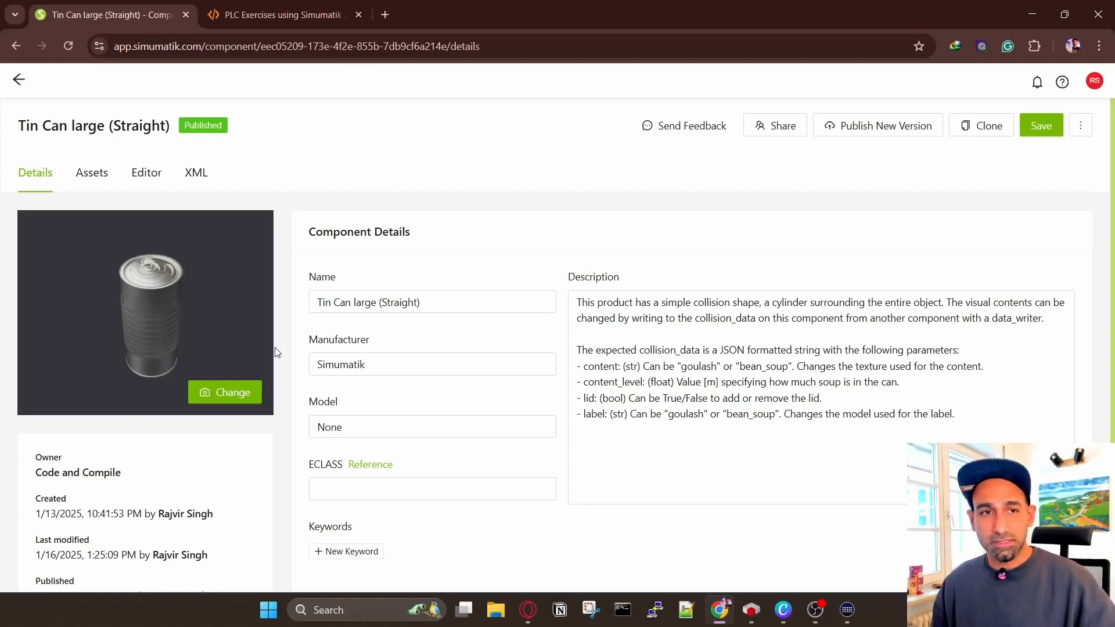
# Step: Open bean_label.glb from the Tin Can component's assets, inspect the label model up close, and return to the asset list
pyautogui.click(88, 178)
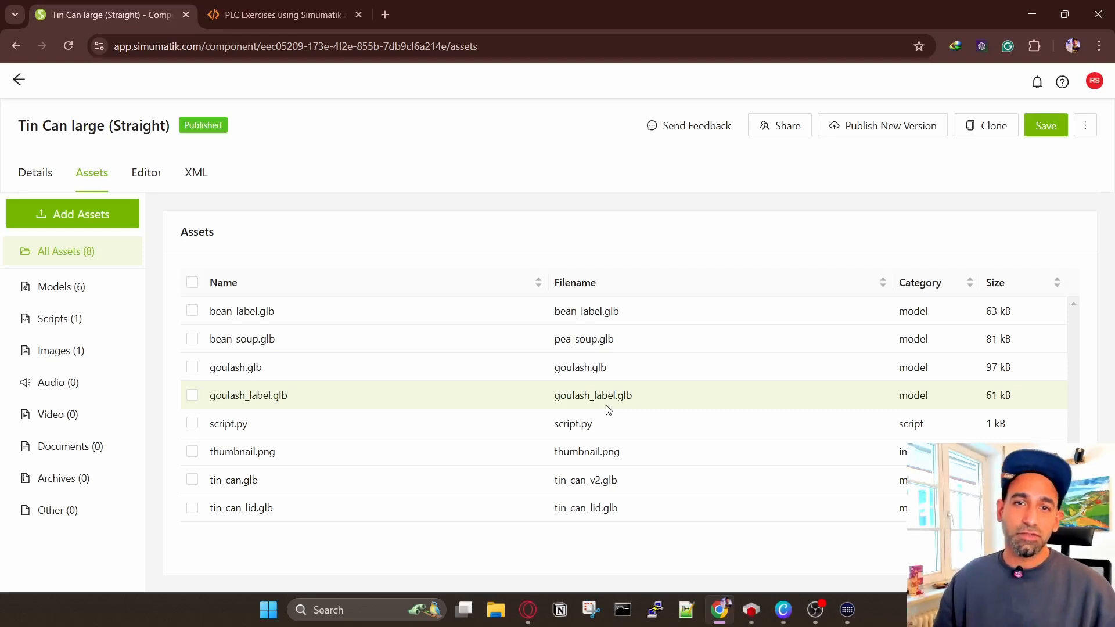
pyautogui.click(586, 314)
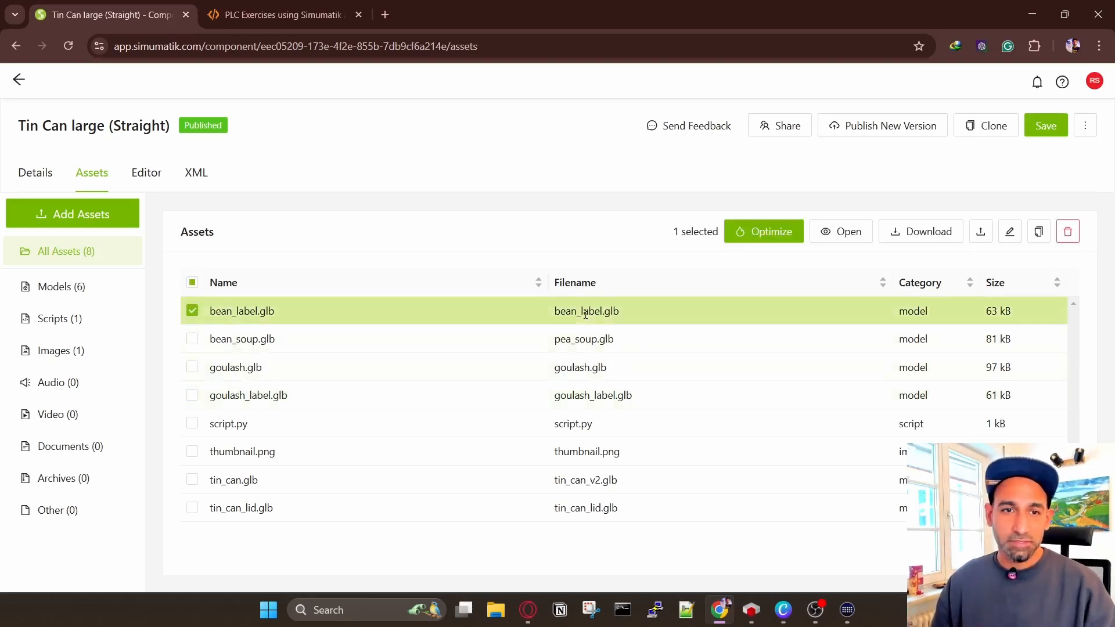
pyautogui.click(833, 241)
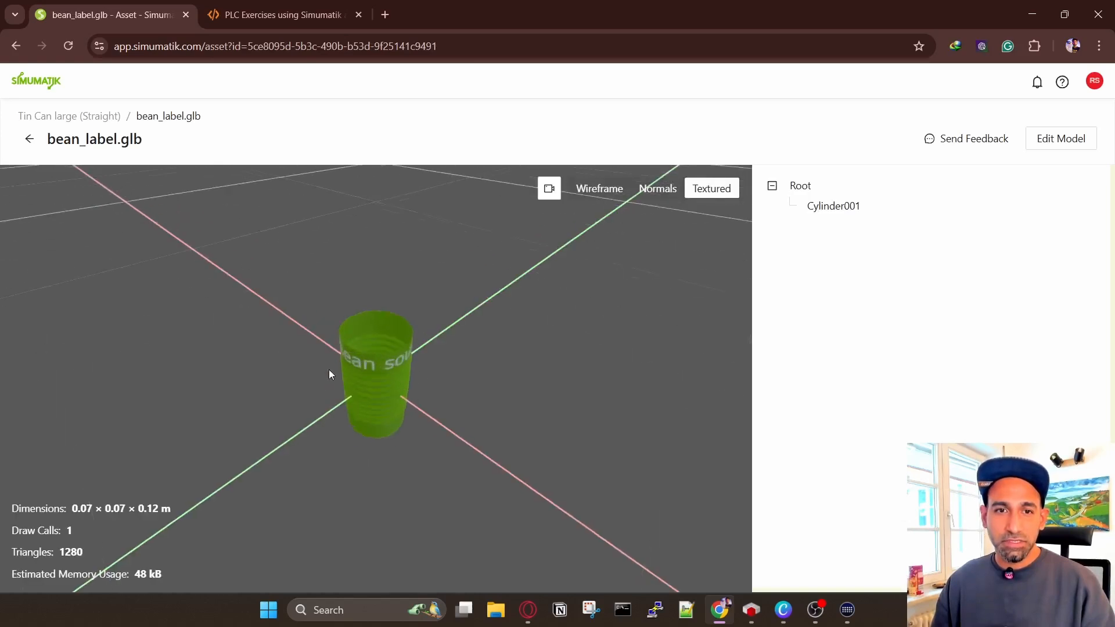
pyautogui.scroll(6, 357, 381)
pyautogui.moveTo(390, 383); pyautogui.dragTo(368, 432)
pyautogui.click(34, 148)
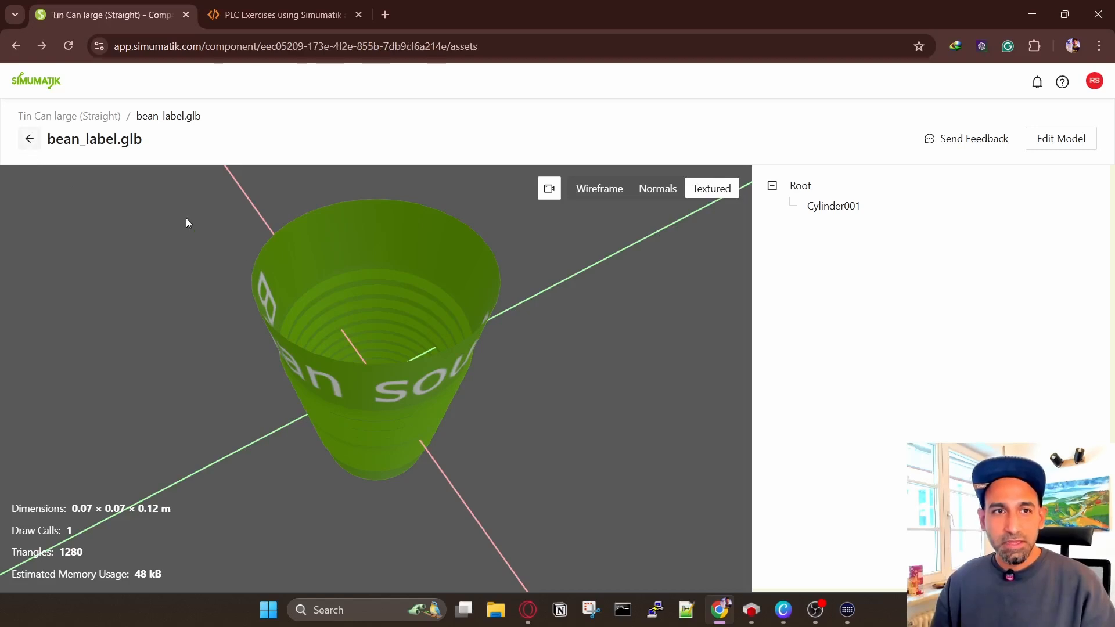
# Step: Open the bean_soup.glb asset, inspect the soup surface model from a low angle, and return to the asset list
pyautogui.click(493, 347)
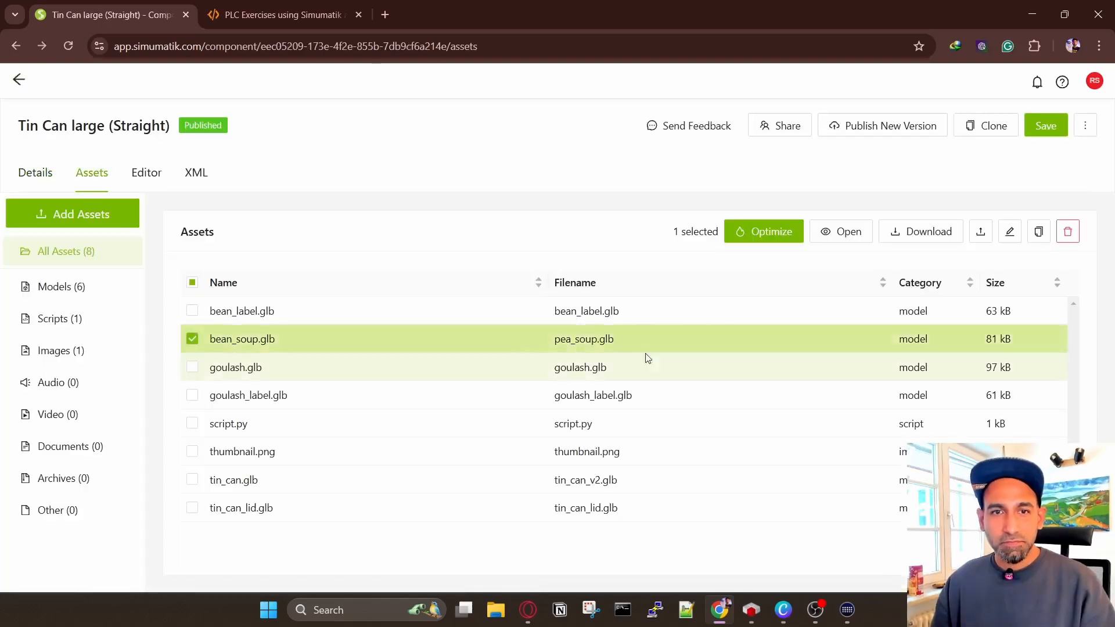
pyautogui.click(851, 235)
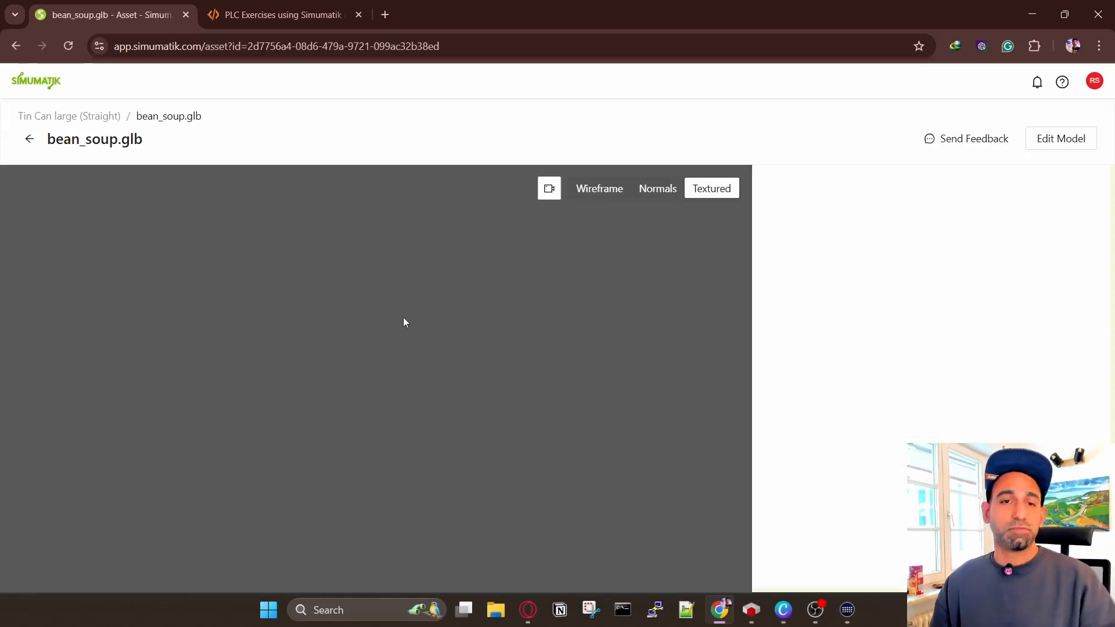
pyautogui.moveTo(423, 374); pyautogui.dragTo(437, 406)
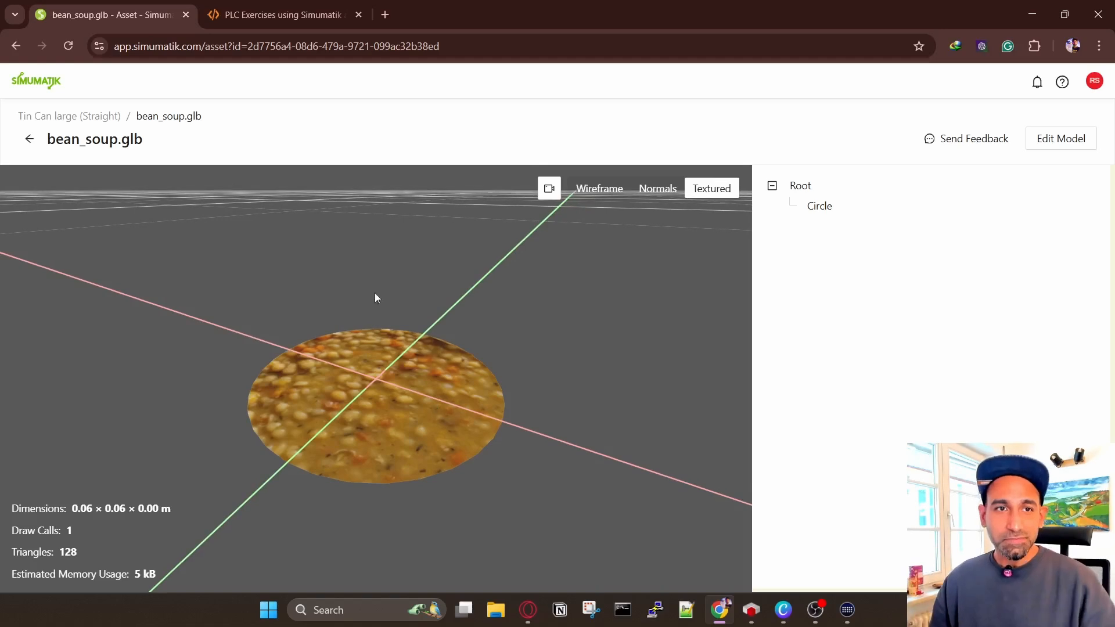
pyautogui.click(30, 142)
# Step: Open the goulash.glb asset, inspect the goulash surface model, and return to the asset list
pyautogui.click(436, 377)
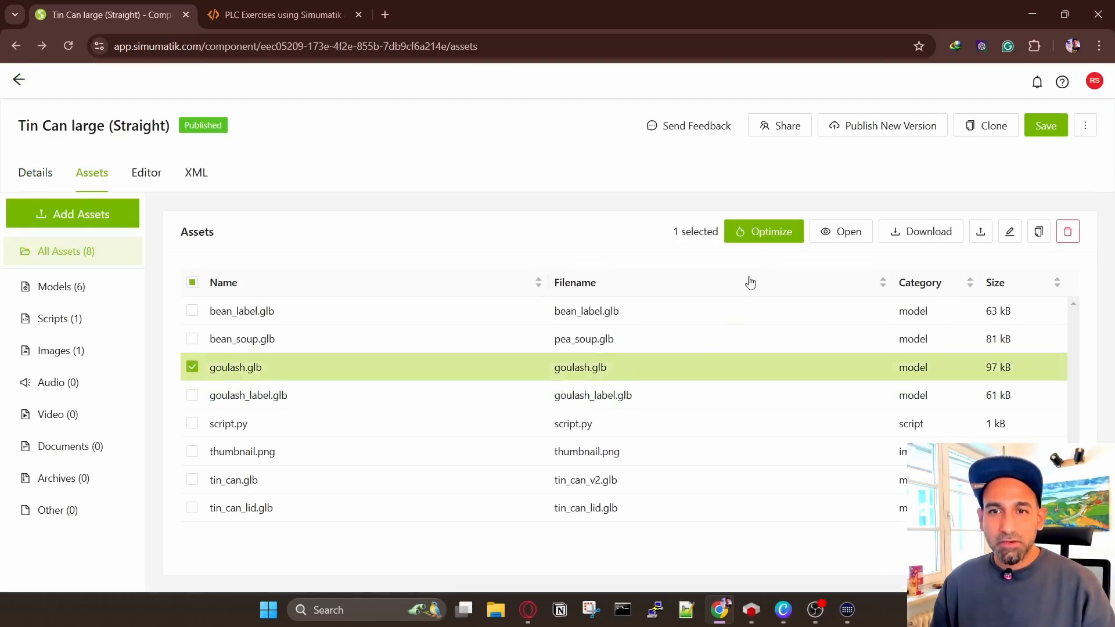
pyautogui.click(864, 231)
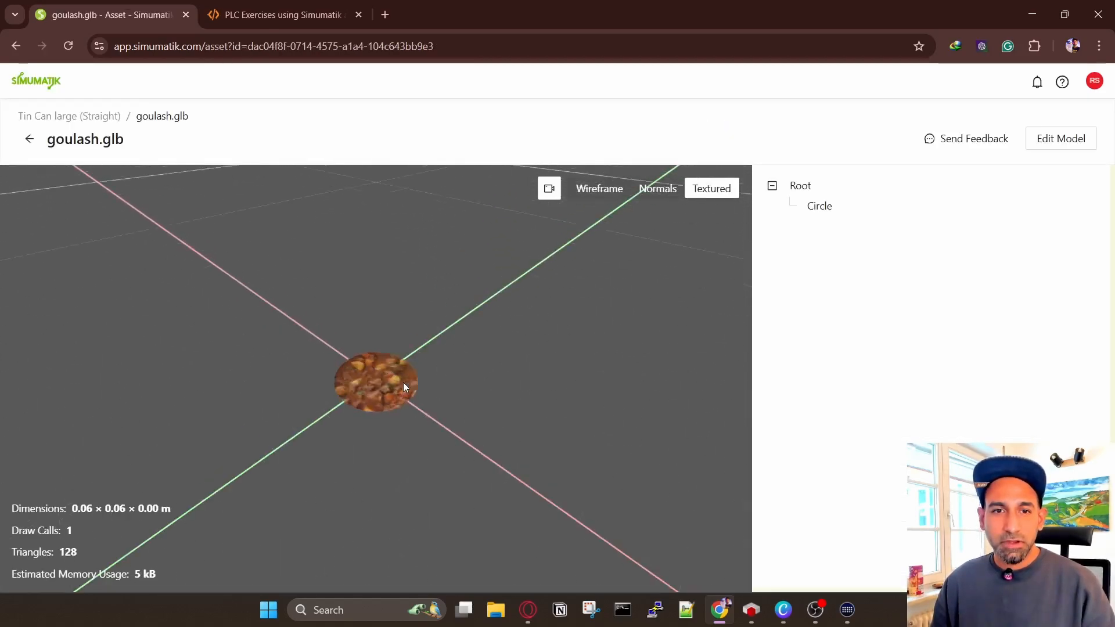
pyautogui.moveTo(402, 382)
pyautogui.mouseDown()
pyautogui.moveTo(388, 352)
pyautogui.moveTo(406, 396)
pyautogui.mouseUp()
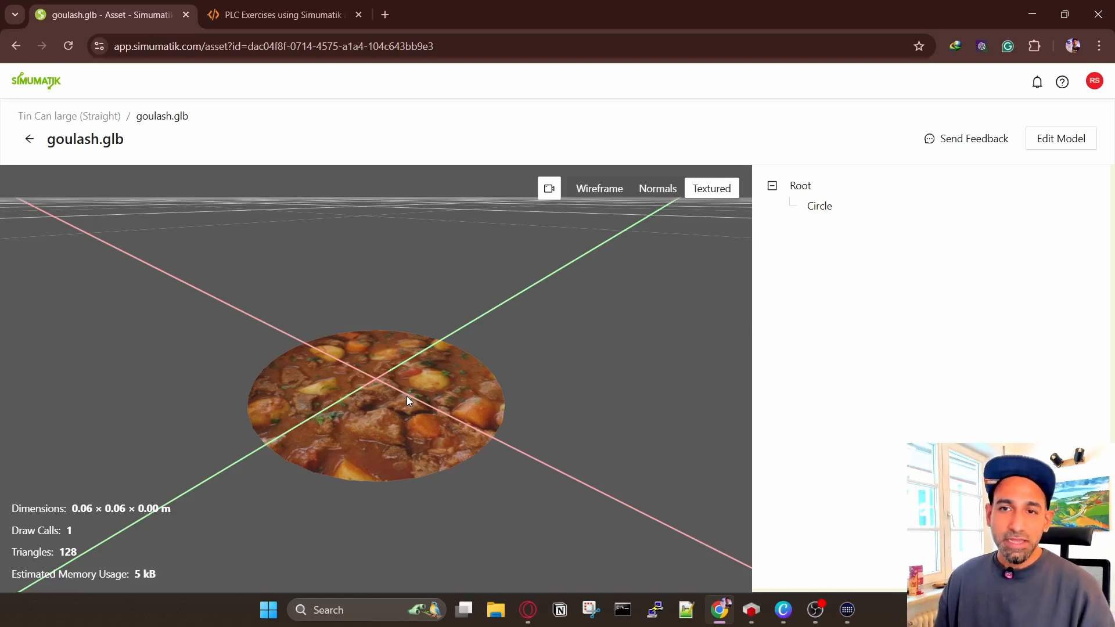
pyautogui.click(27, 143)
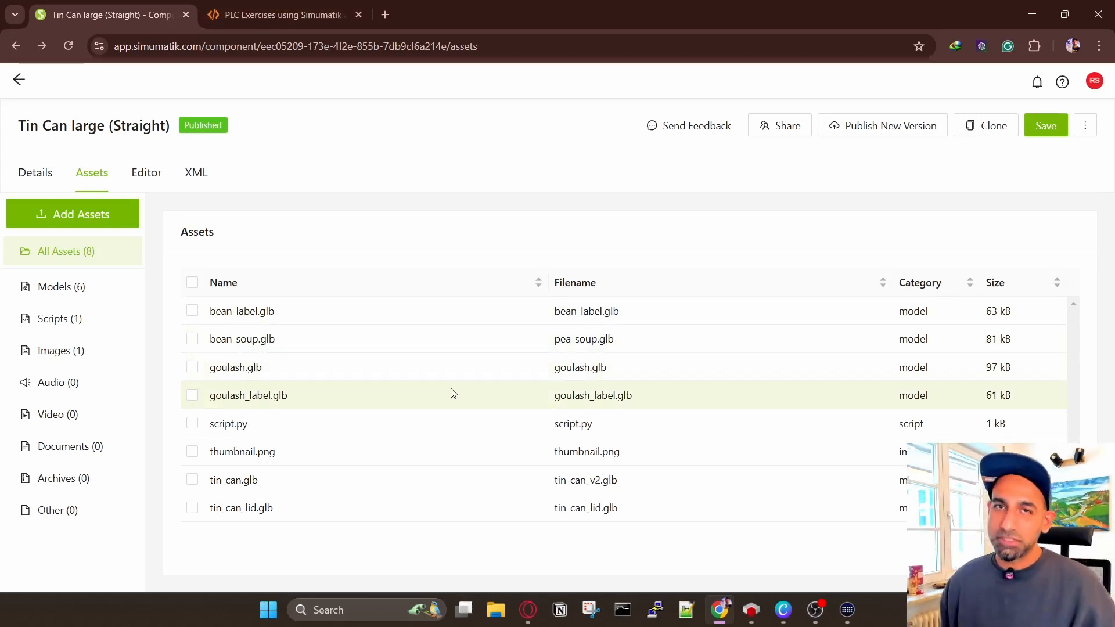
# Step: Open the Tin Can component in the editor and read through its behavior script
pyautogui.click(147, 172)
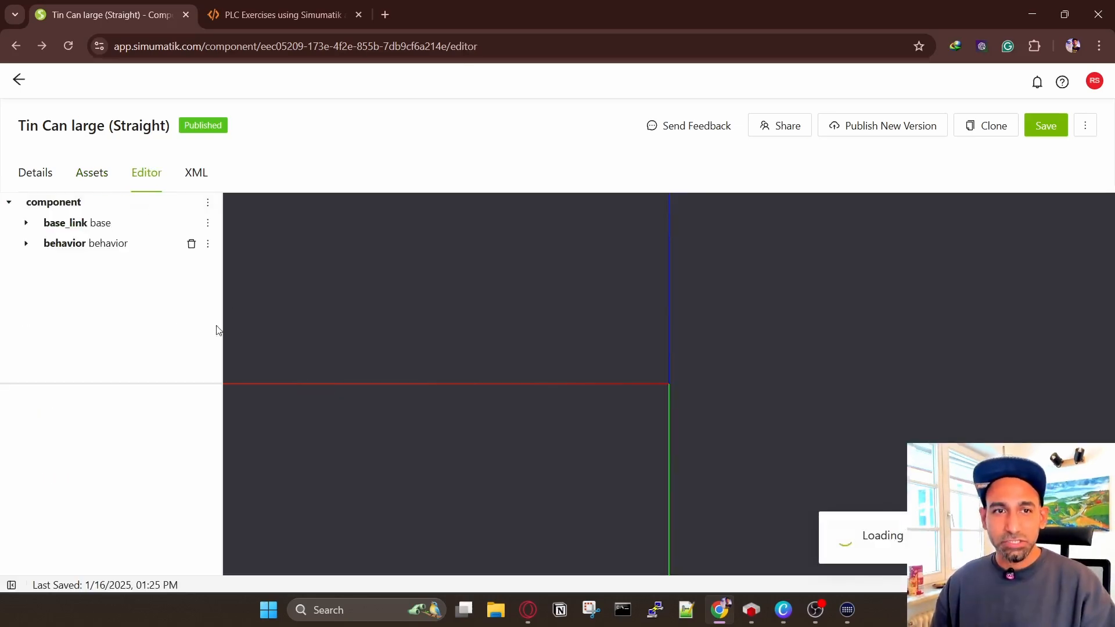
pyautogui.click(90, 243)
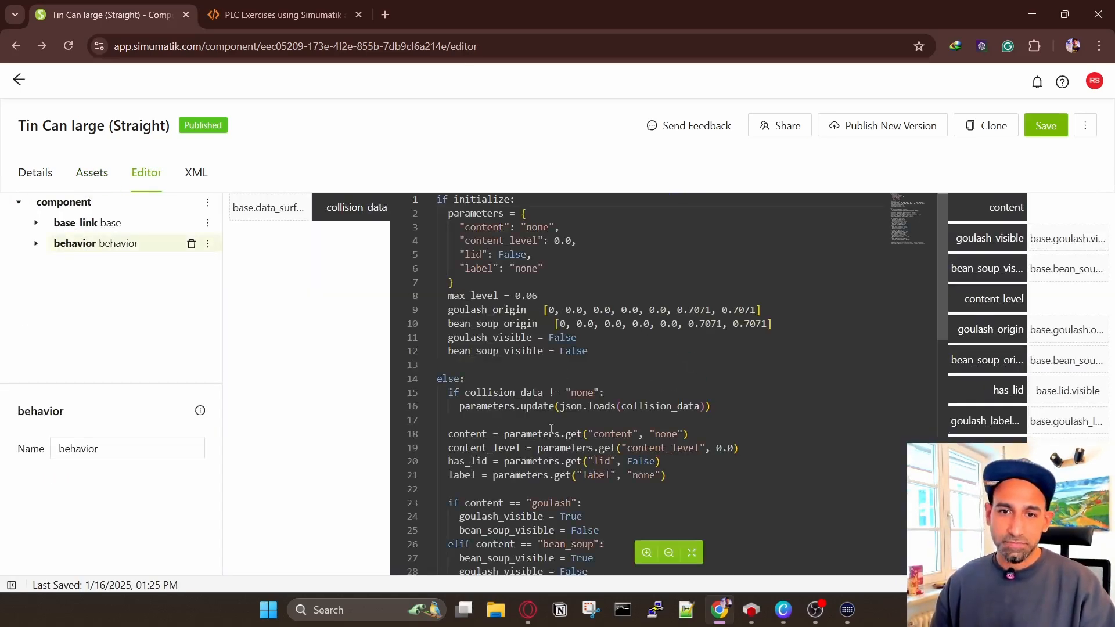
pyautogui.scroll(-6, 551, 428)
pyautogui.scroll(6, 537, 403)
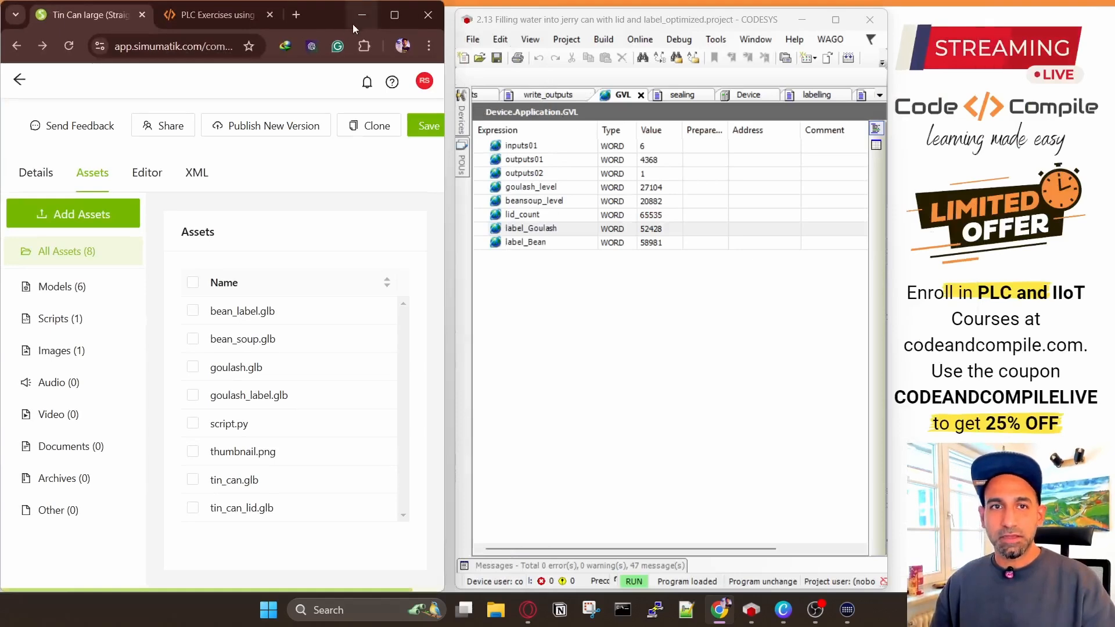
# Step: Return to the workspace beside CODESYS with its panels hidden, and view the can at the labelling station
pyautogui.moveTo(349, 23); pyautogui.dragTo(325, 24)
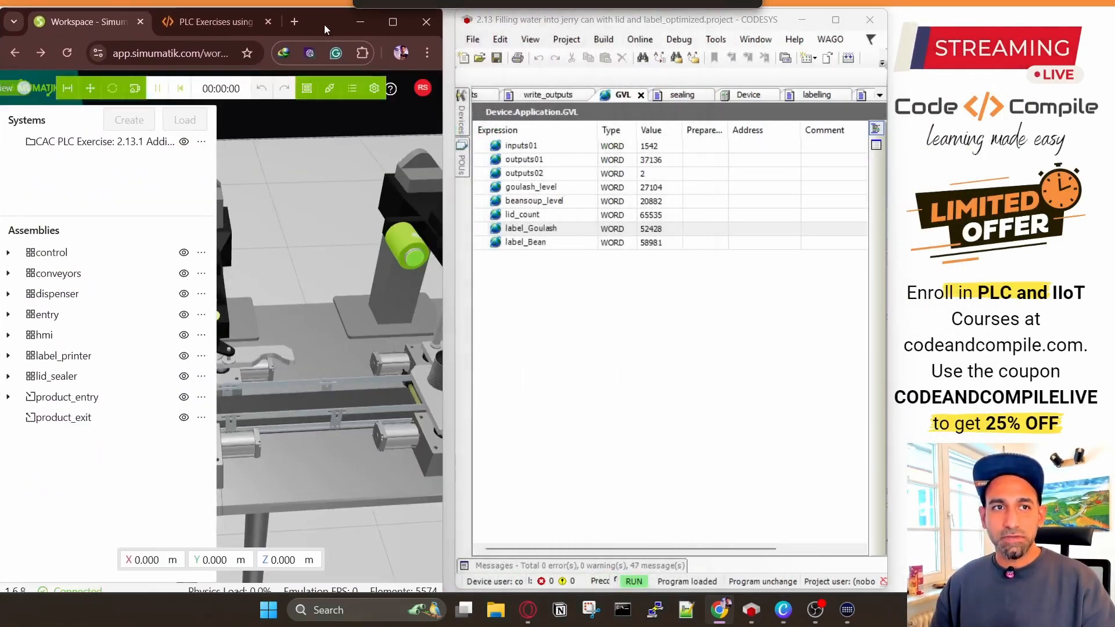
pyautogui.click(68, 88)
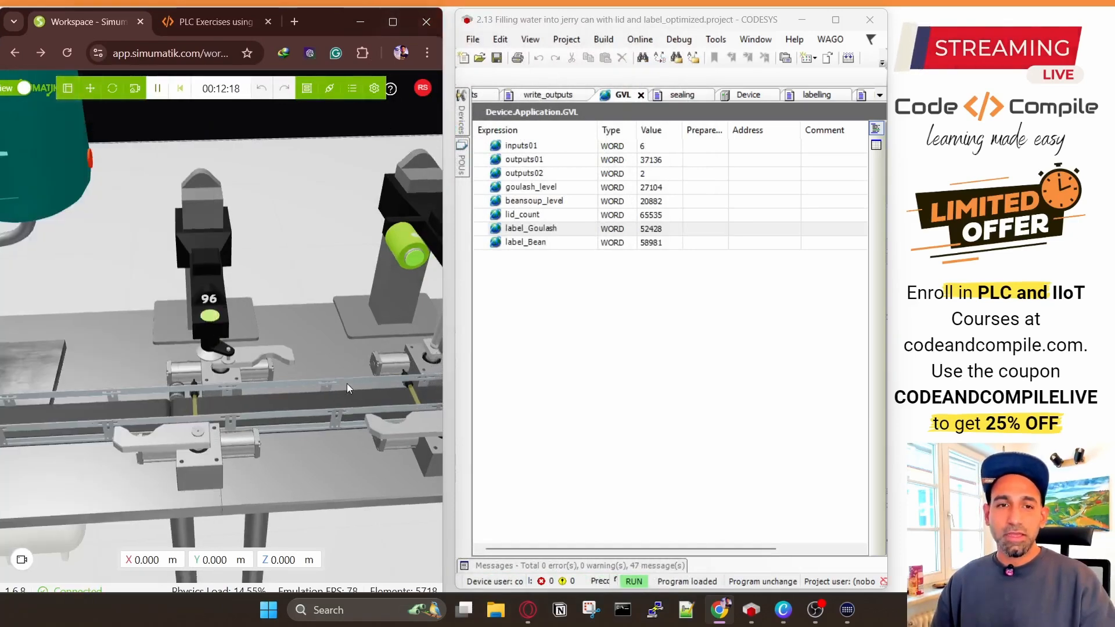
pyautogui.moveTo(347, 383); pyautogui.dragTo(316, 395)
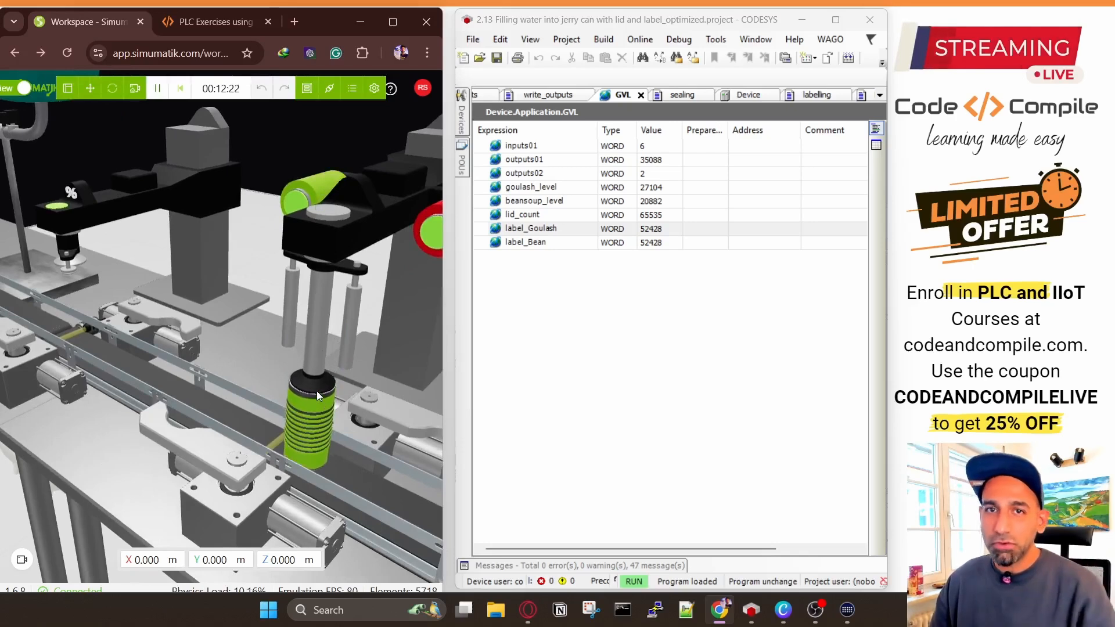
# Step: Follow the next can along the line from the filling nozzle through the lid sealer to the labelling station
pyautogui.scroll(-5, 297, 429)
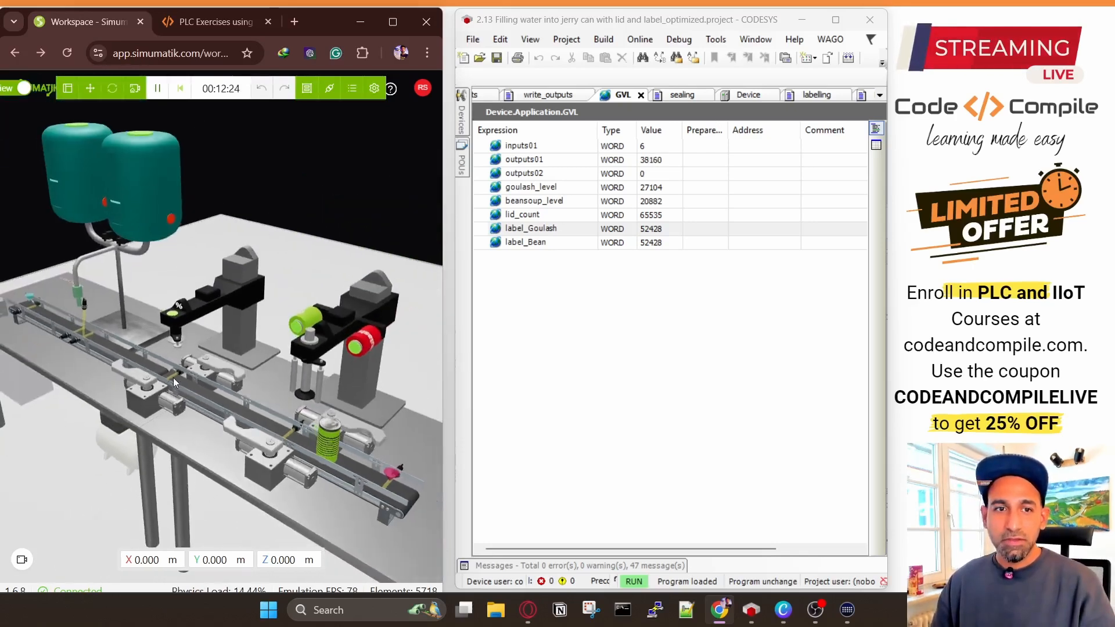
pyautogui.moveTo(173, 378); pyautogui.dragTo(220, 417)
pyautogui.scroll(5, 201, 406)
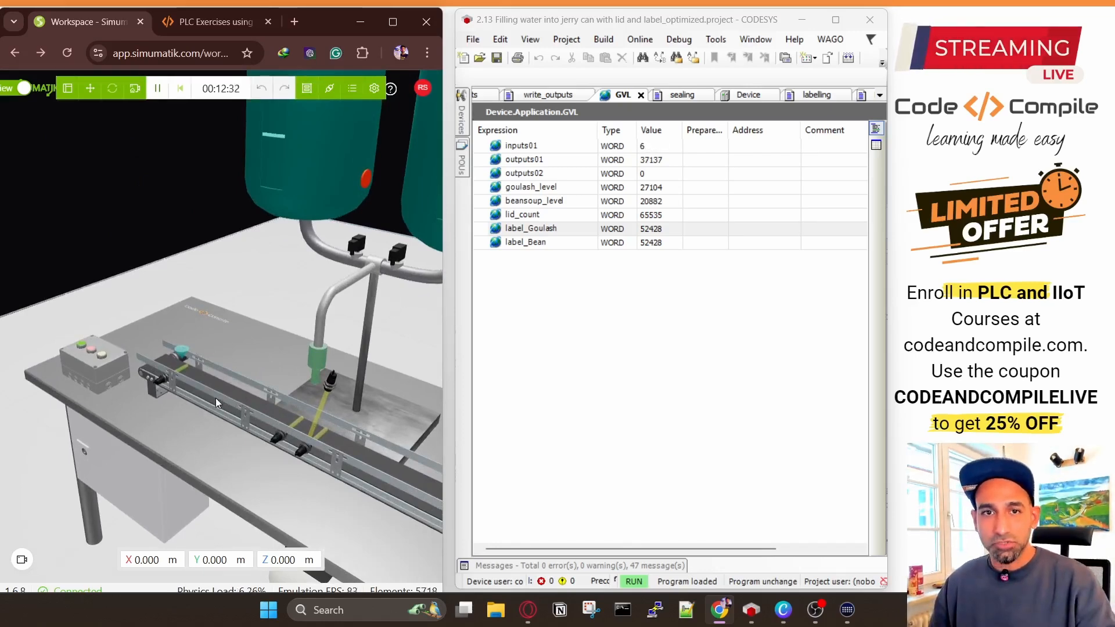
pyautogui.moveTo(322, 424); pyautogui.dragTo(225, 403)
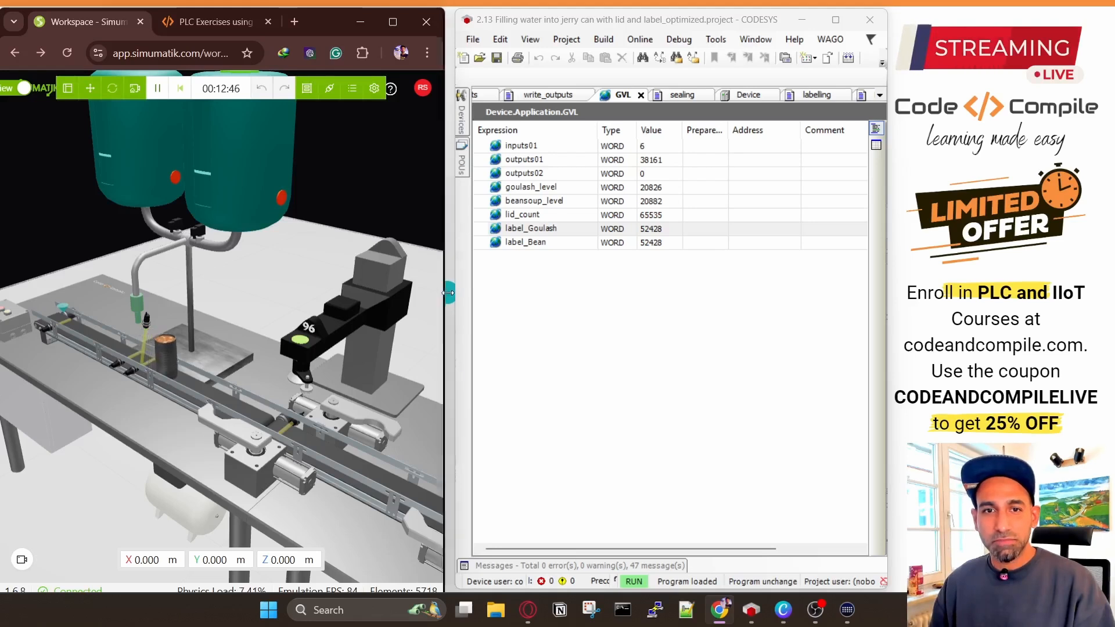
pyautogui.moveTo(448, 293); pyautogui.dragTo(455, 294)
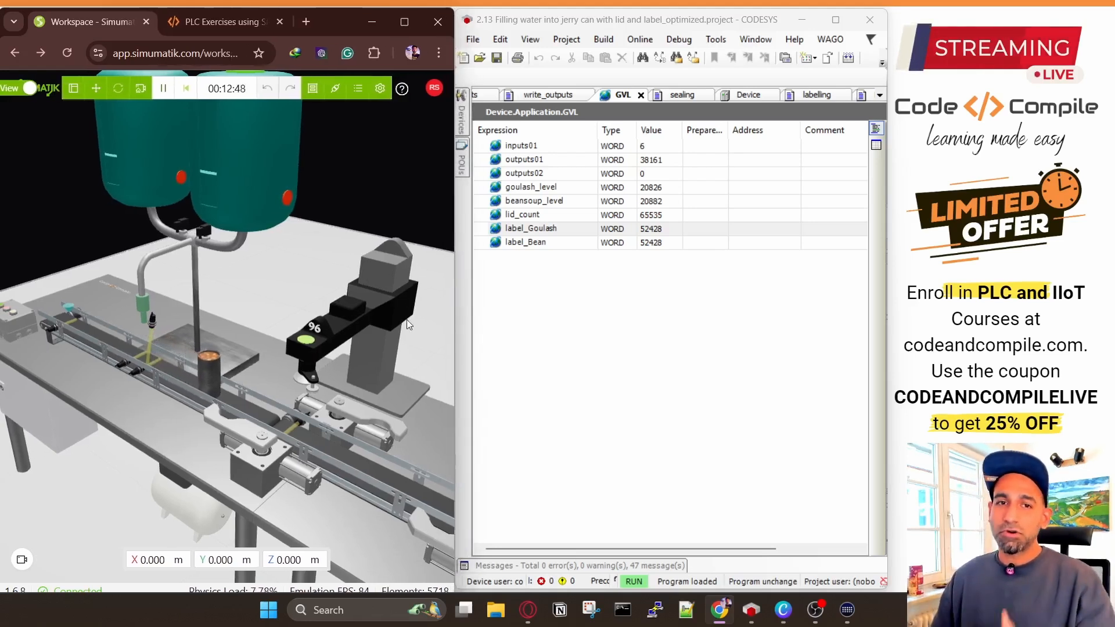
pyautogui.moveTo(318, 382); pyautogui.dragTo(227, 343)
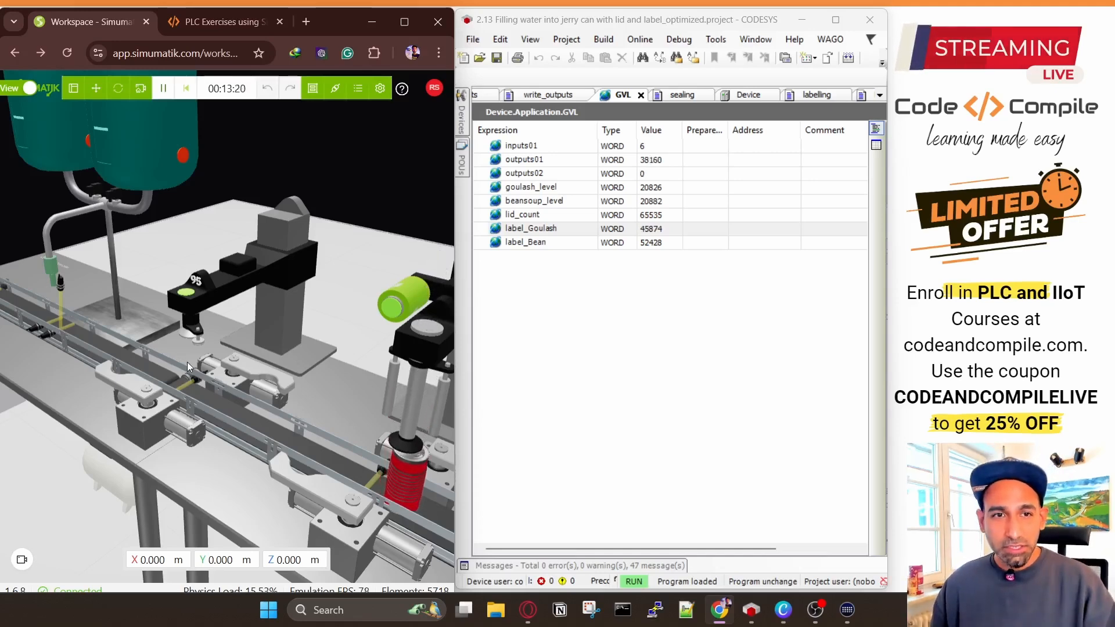
pyautogui.moveTo(187, 361); pyautogui.dragTo(339, 403)
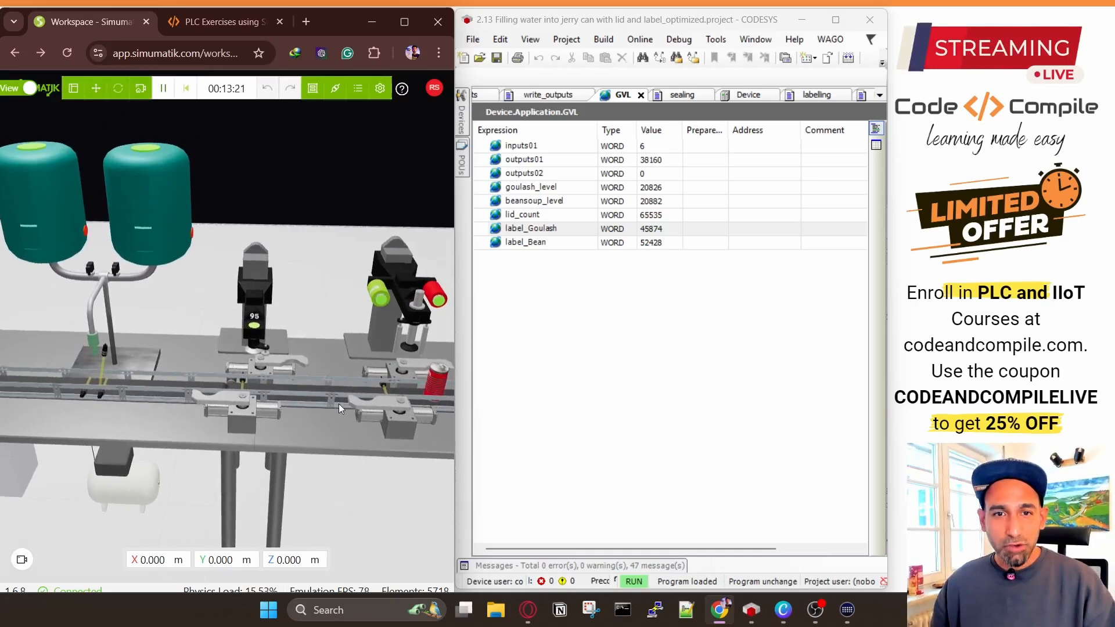
# Step: Maximize the workspace window, show its panels, select product_15 under product_entry, and pause the emulation
pyautogui.click(404, 21)
pyautogui.click(403, 89)
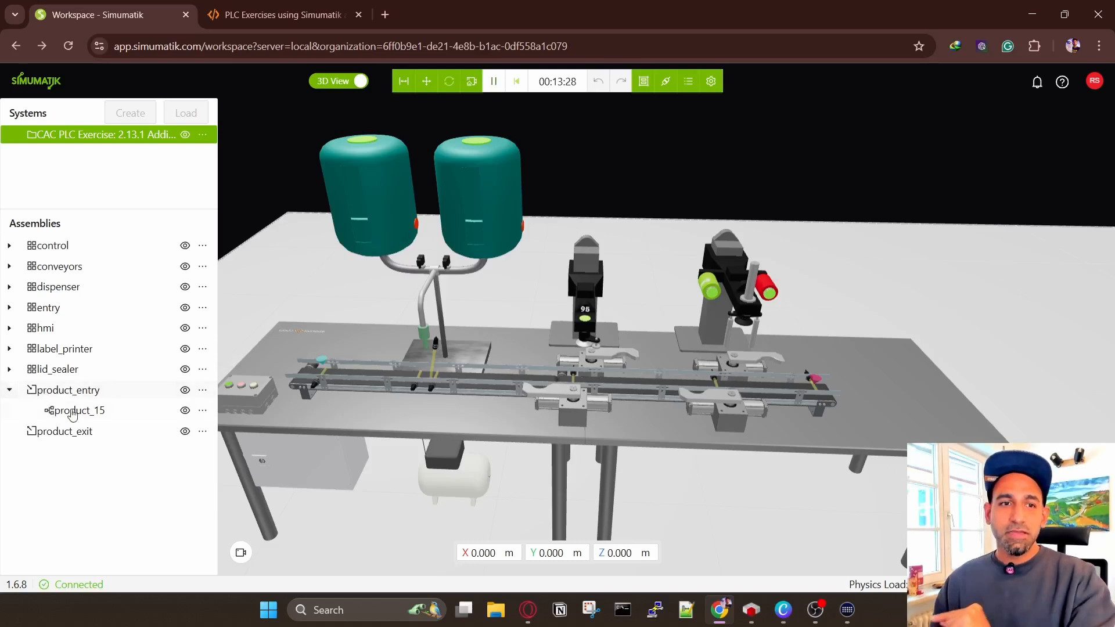
pyautogui.click(73, 412)
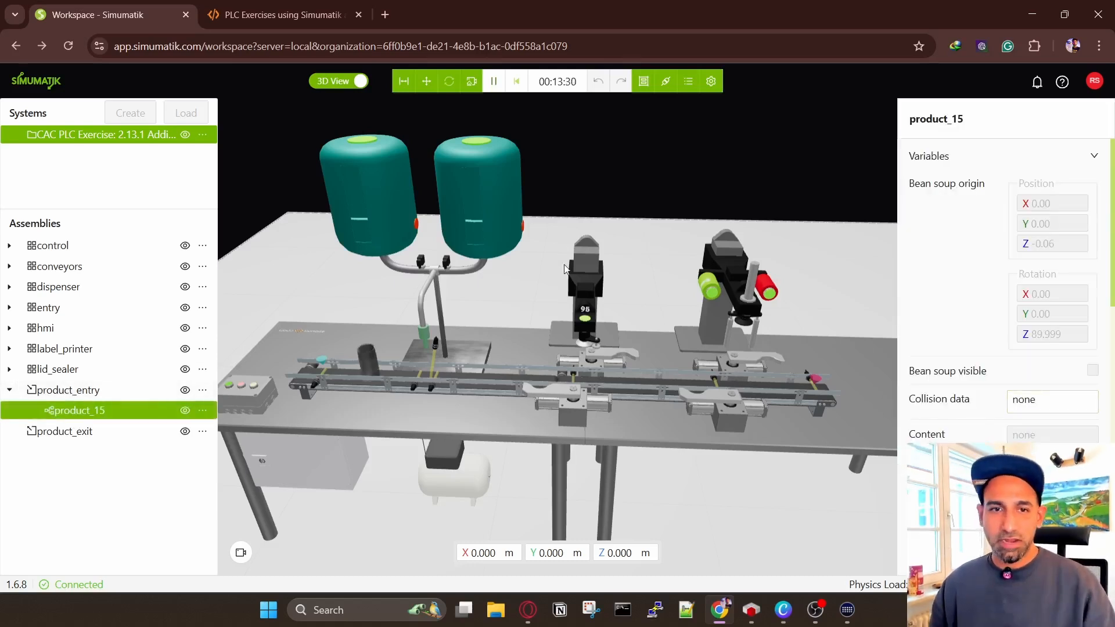
pyautogui.click(493, 82)
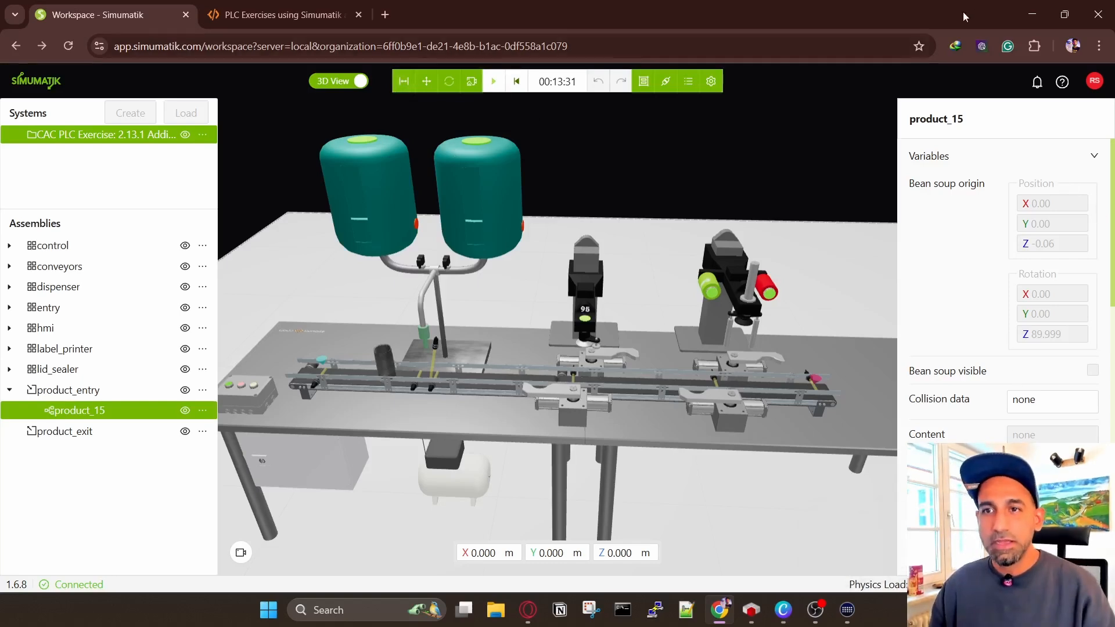
# Step: Restore the browser window, widen it over CODESYS, and focus on product_15's collision data
pyautogui.click(1064, 15)
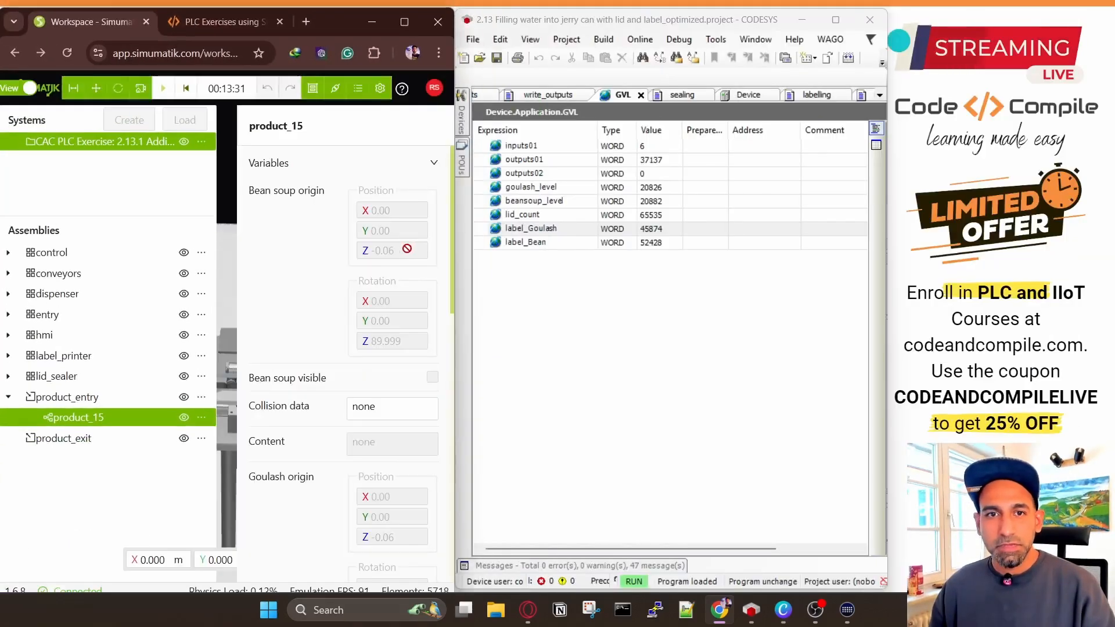
pyautogui.moveTo(454, 237); pyautogui.dragTo(884, 239)
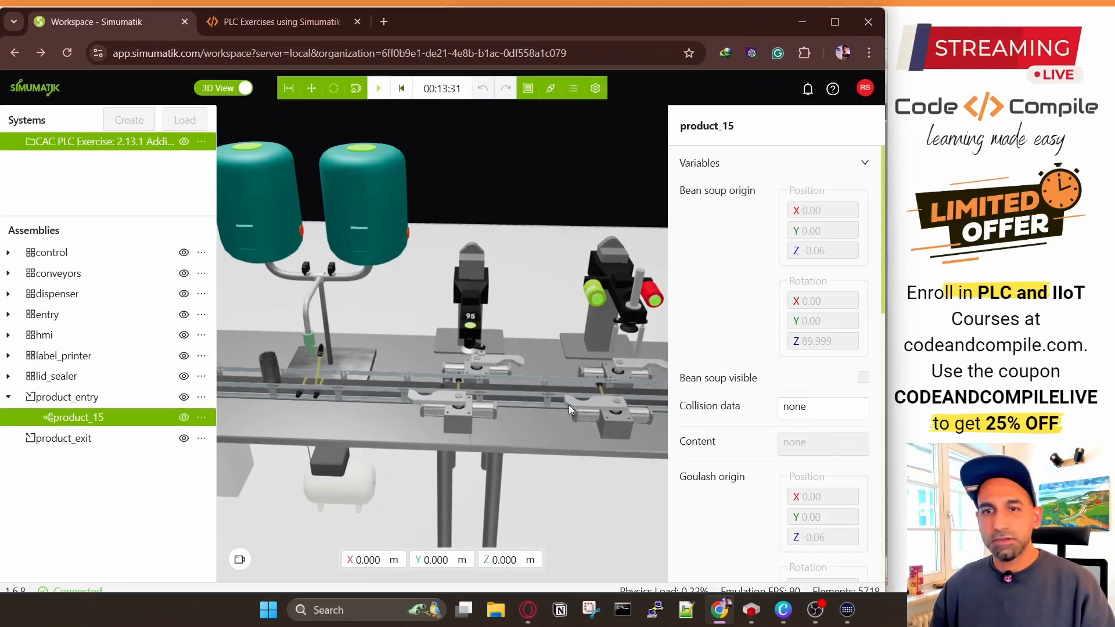
pyautogui.click(806, 405)
# Step: View the can at the filling nozzle, run the emulation until it is filled, and pause to read its collision data
pyautogui.scroll(5, 316, 431)
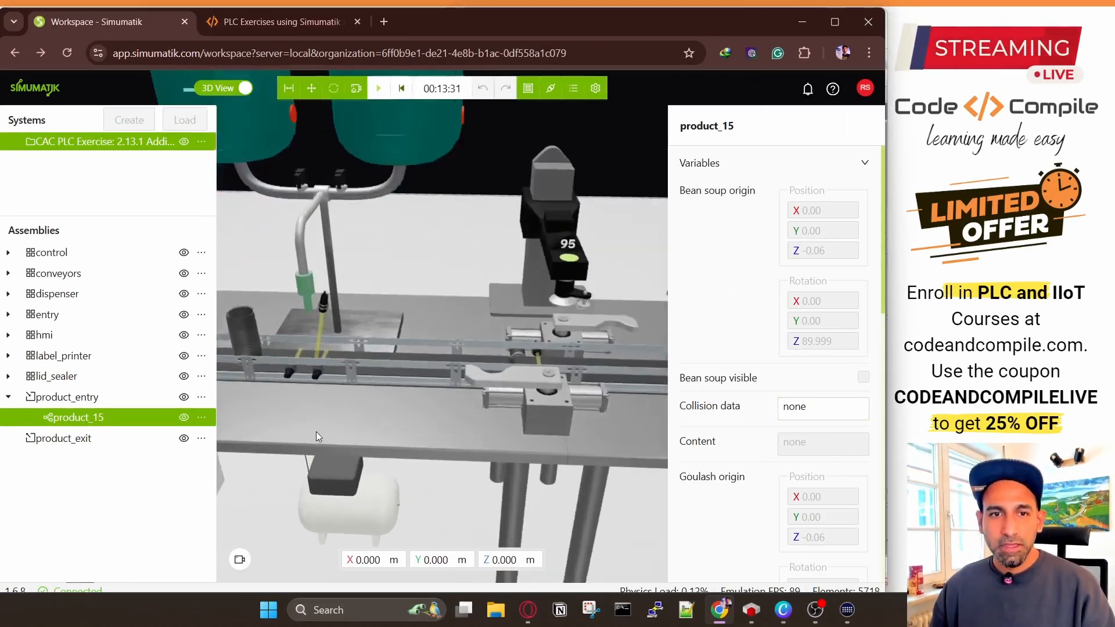
pyautogui.moveTo(370, 378); pyautogui.dragTo(432, 409)
pyautogui.scroll(4, 427, 406)
pyautogui.moveTo(348, 351); pyautogui.dragTo(271, 351)
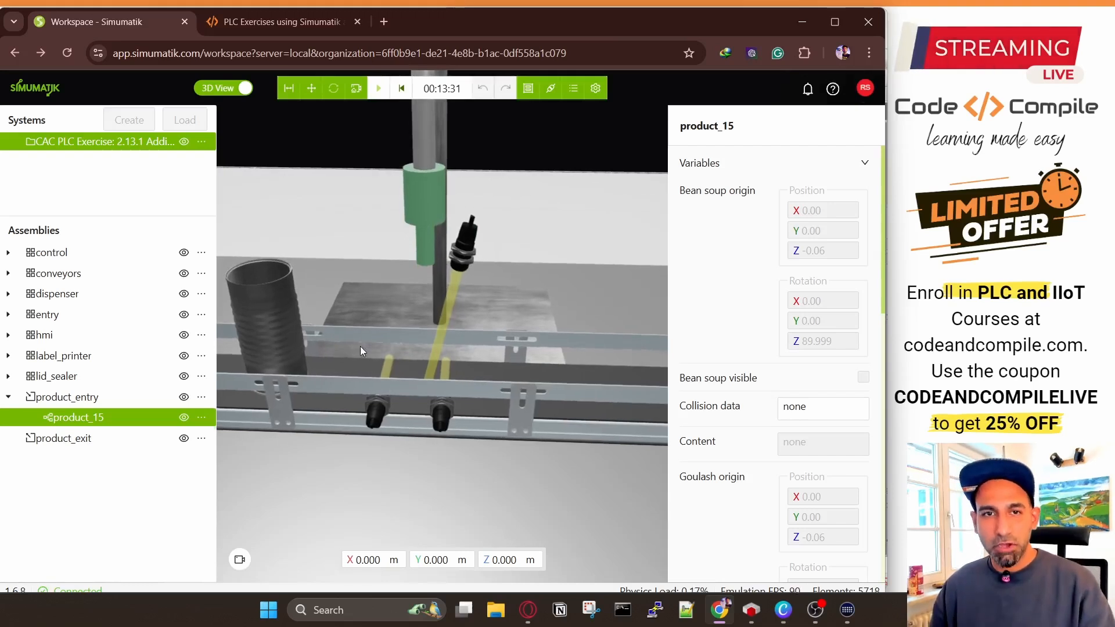
pyautogui.click(378, 90)
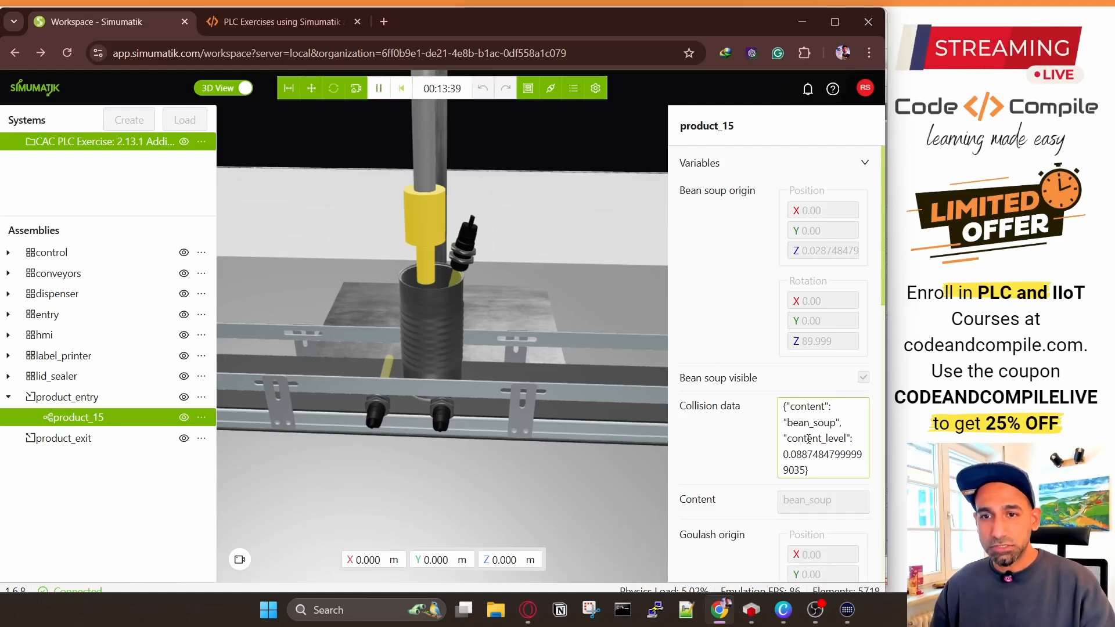
pyautogui.click(379, 92)
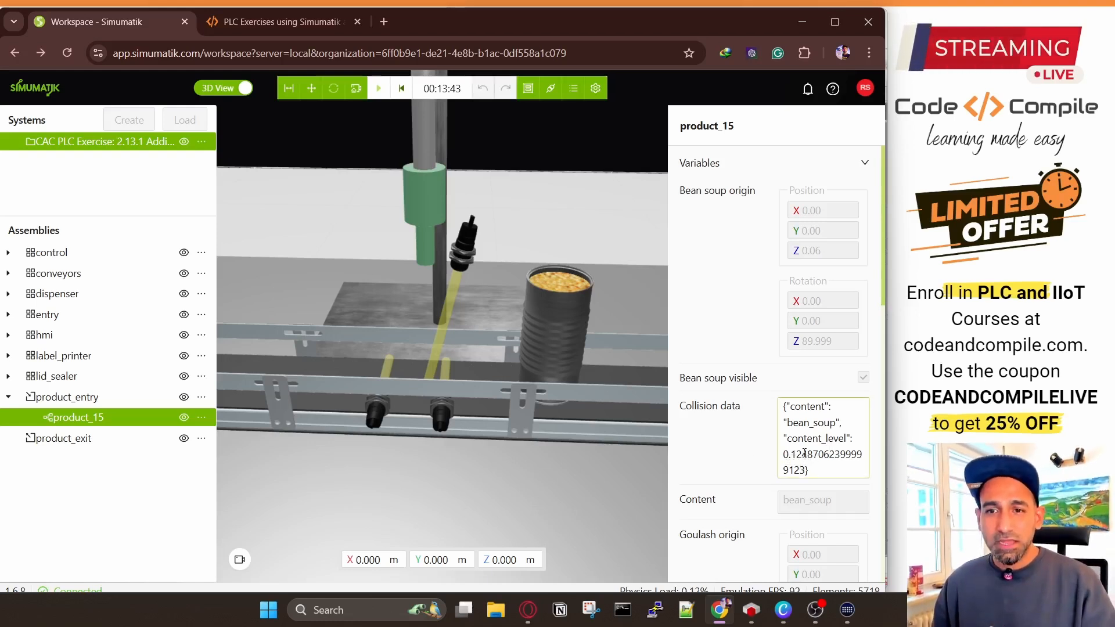
# Step: Resume the emulation, follow the can through the lid sealer, and pause to check the lid entry in its collision data
pyautogui.click(379, 88)
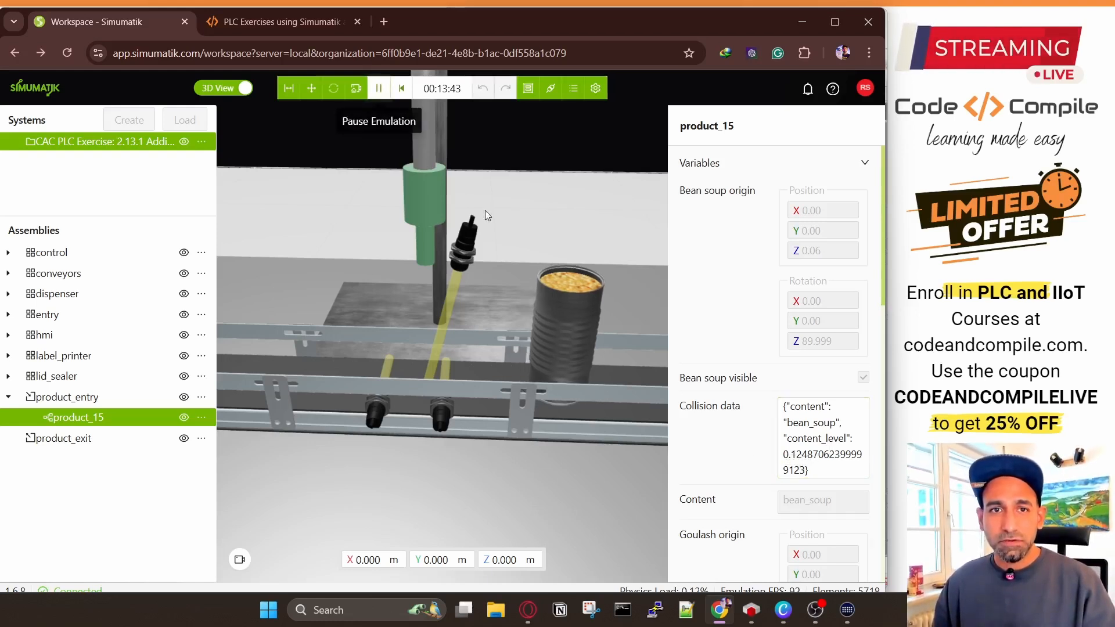
pyautogui.moveTo(570, 339); pyautogui.dragTo(583, 381)
pyautogui.scroll(5, 518, 365)
pyautogui.scroll(-3, 541, 386)
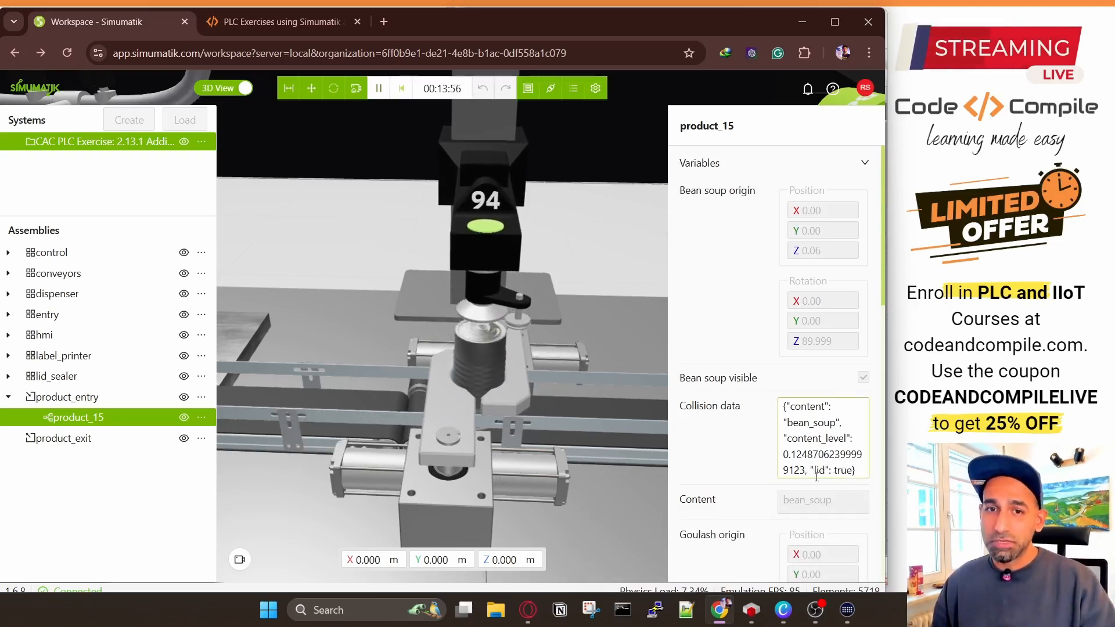
pyautogui.click(379, 88)
pyautogui.moveTo(489, 318); pyautogui.dragTo(311, 319)
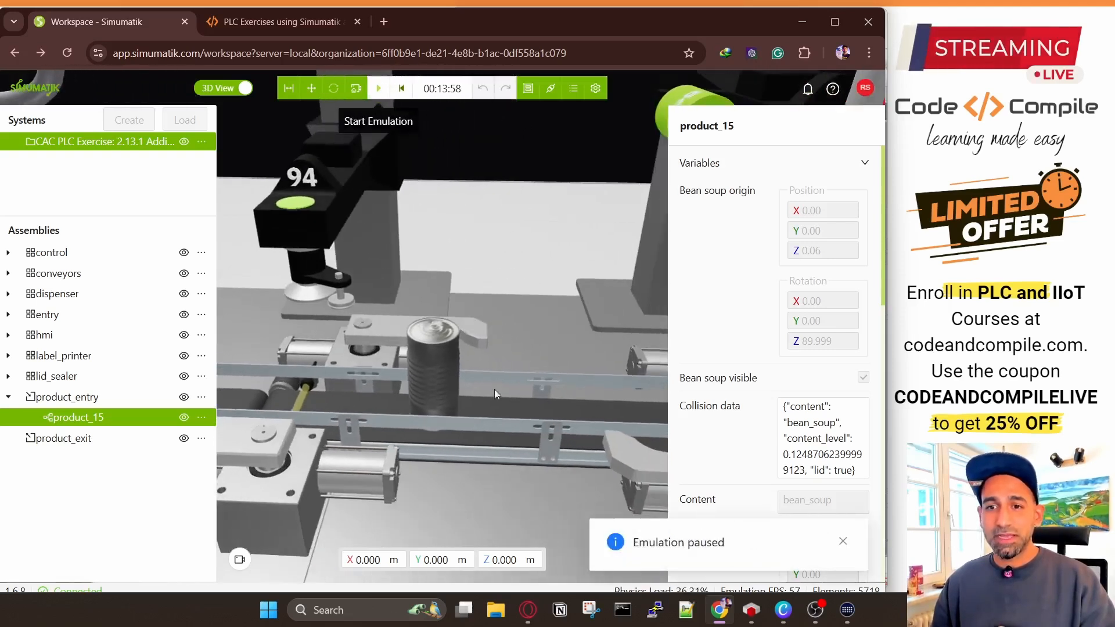
pyautogui.click(844, 551)
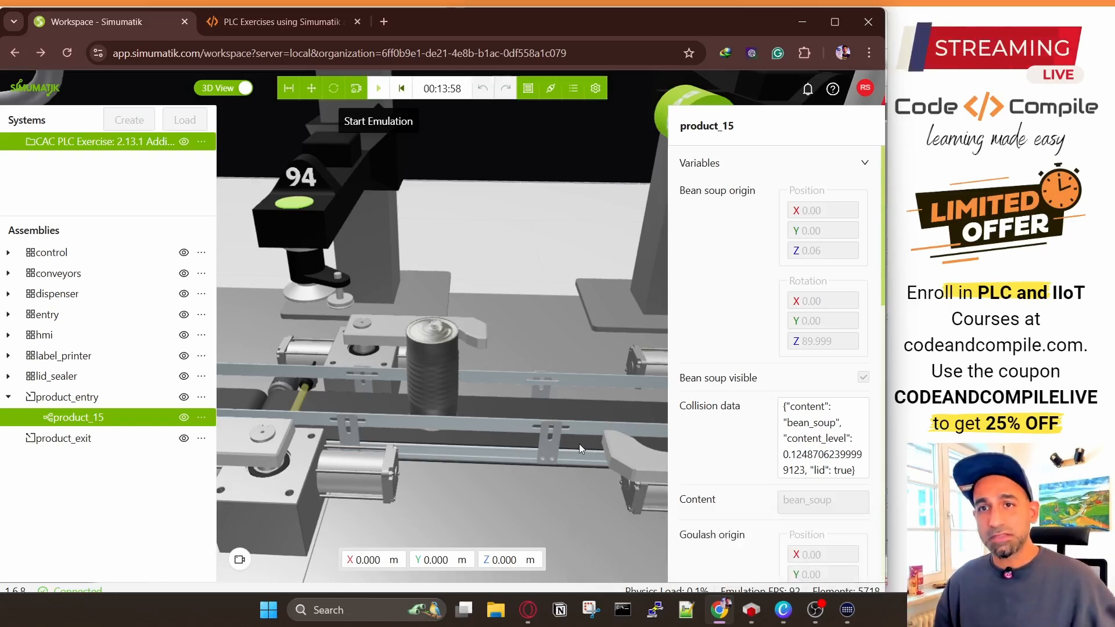
# Step: Resume the emulation, follow the can through the labelling station, and pause to check the label entry in its collision data
pyautogui.click(383, 95)
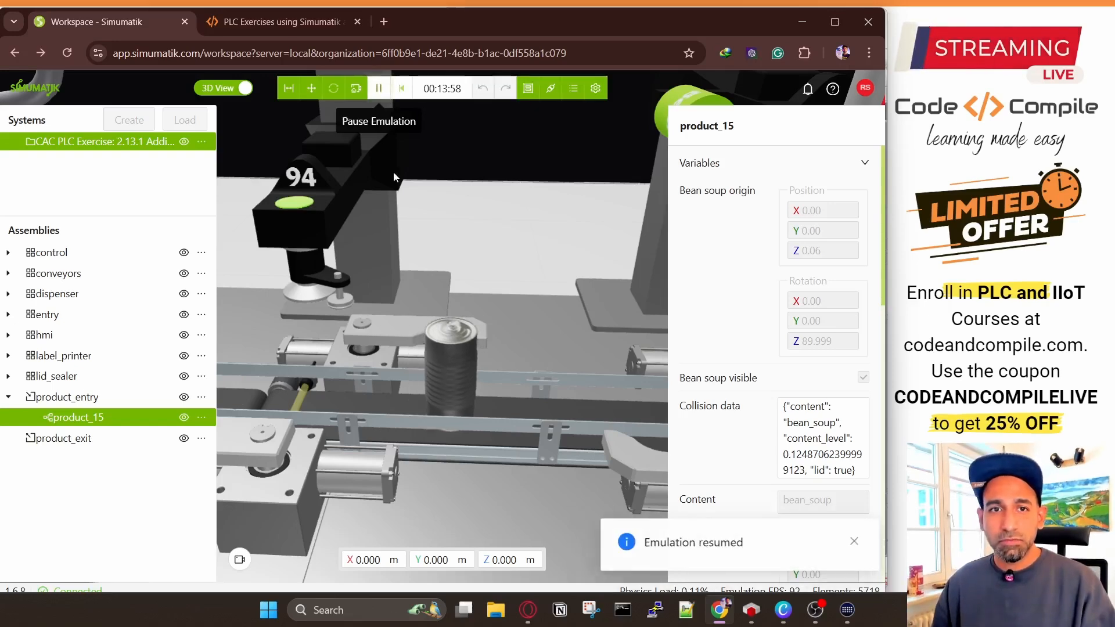
pyautogui.moveTo(507, 274); pyautogui.dragTo(479, 326)
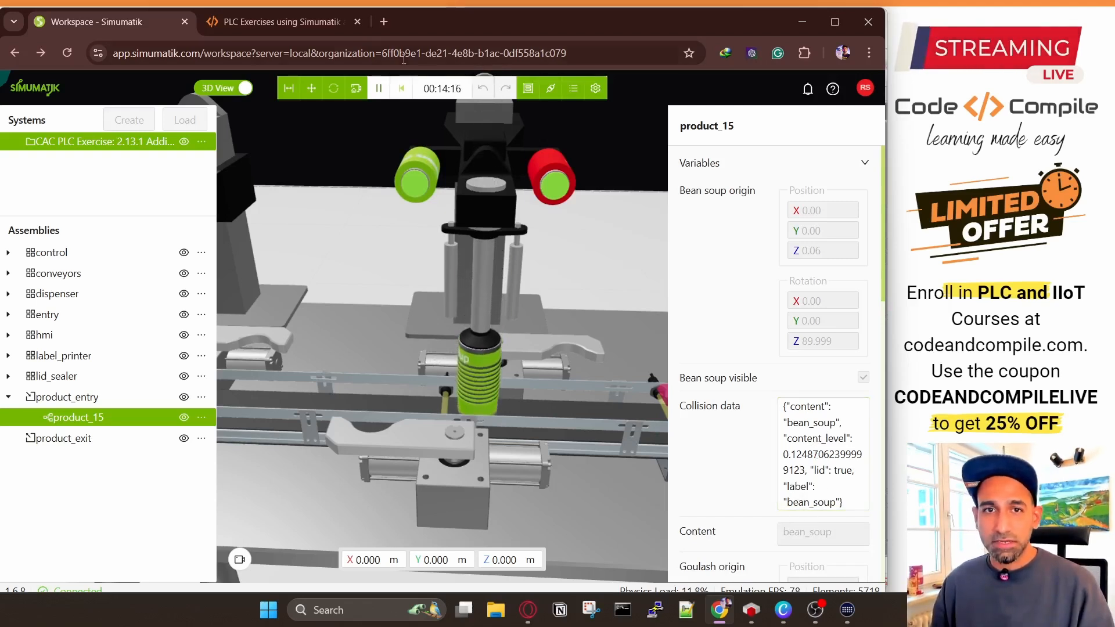
pyautogui.click(379, 91)
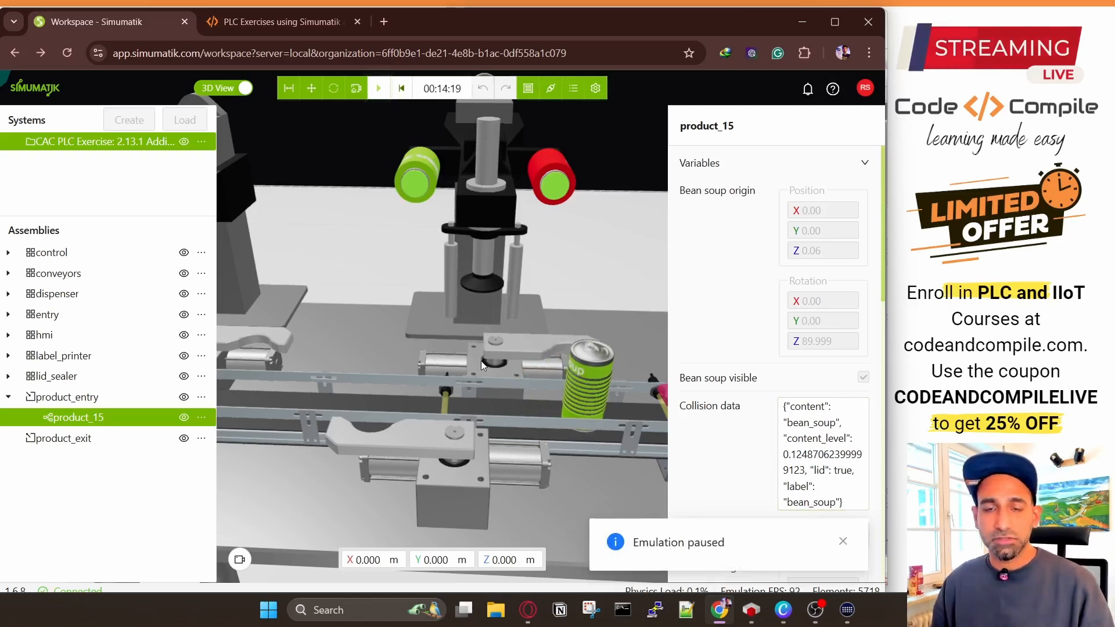
pyautogui.scroll(-5, 481, 361)
pyautogui.moveTo(380, 348); pyautogui.dragTo(414, 358)
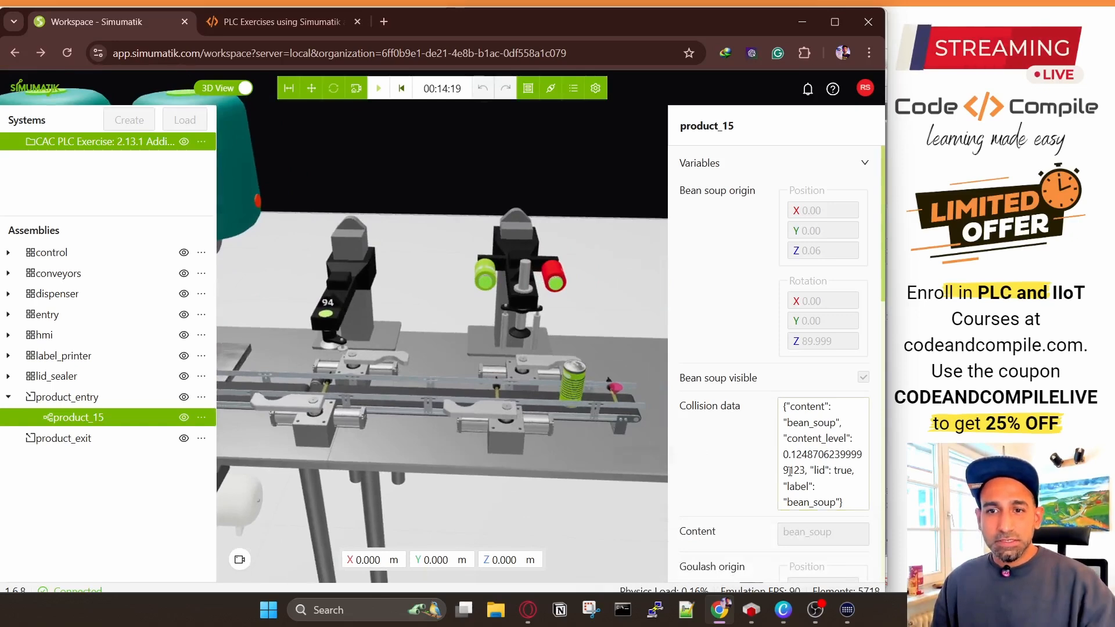
# Step: Return the view to the dispenser, resume the emulation, and select the next can, product_16, to show its variables
pyautogui.scroll(-5, 322, 318)
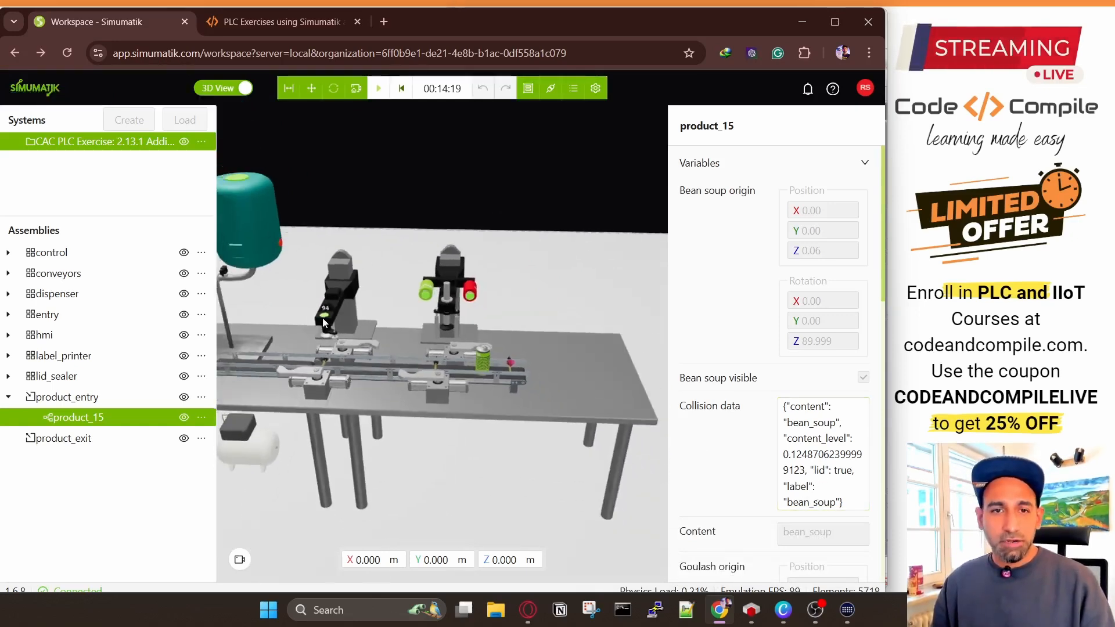
pyautogui.moveTo(322, 318); pyautogui.dragTo(465, 340)
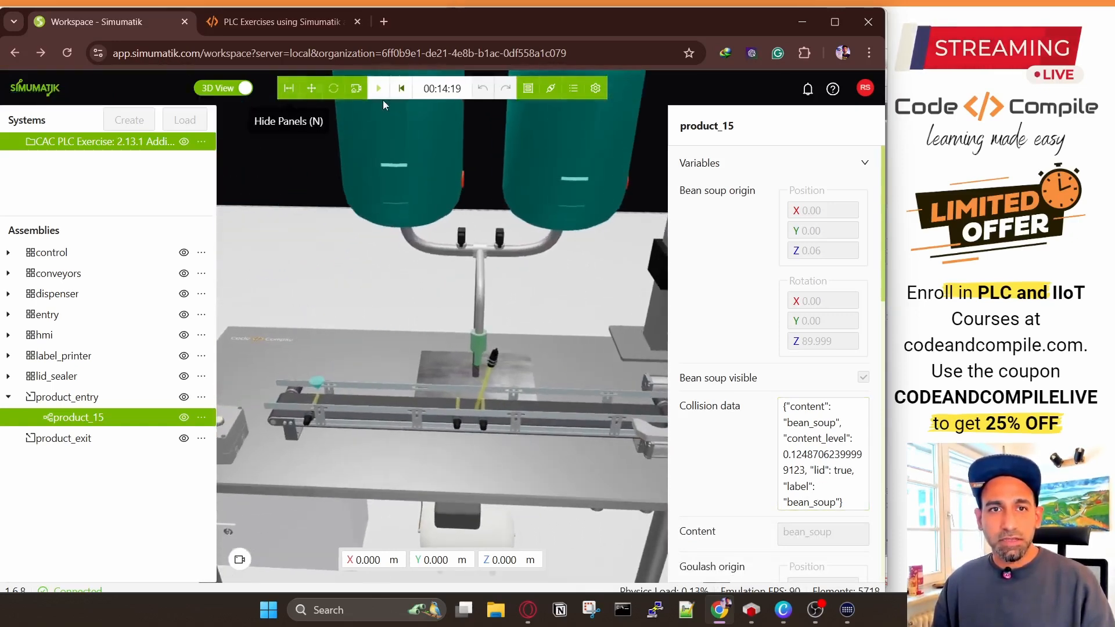
pyautogui.click(378, 88)
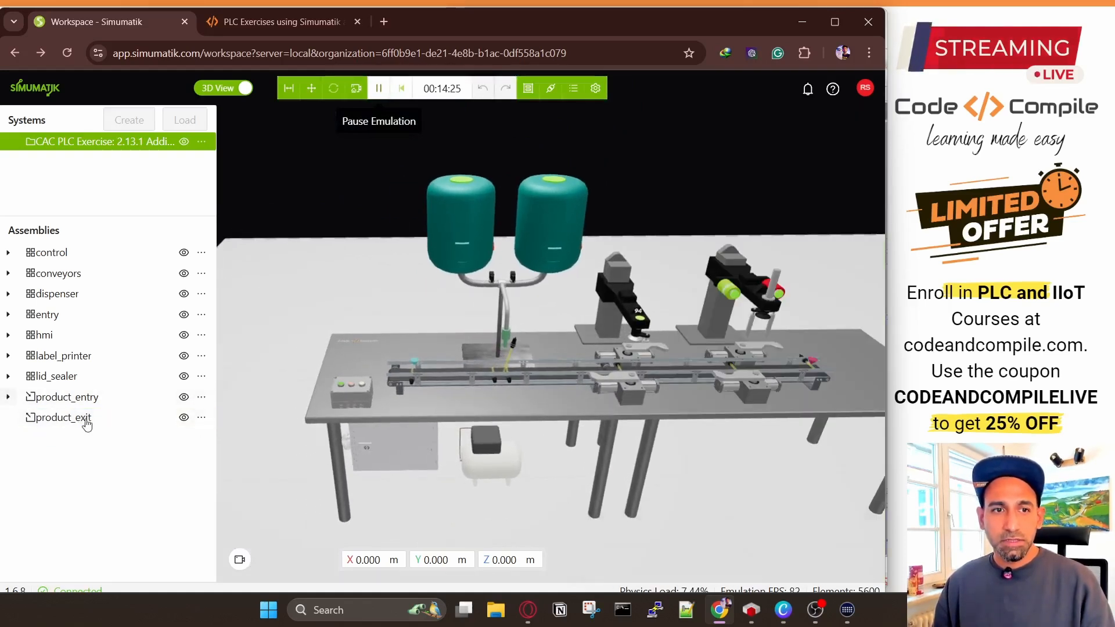
pyautogui.click(139, 417)
pyautogui.click(201, 417)
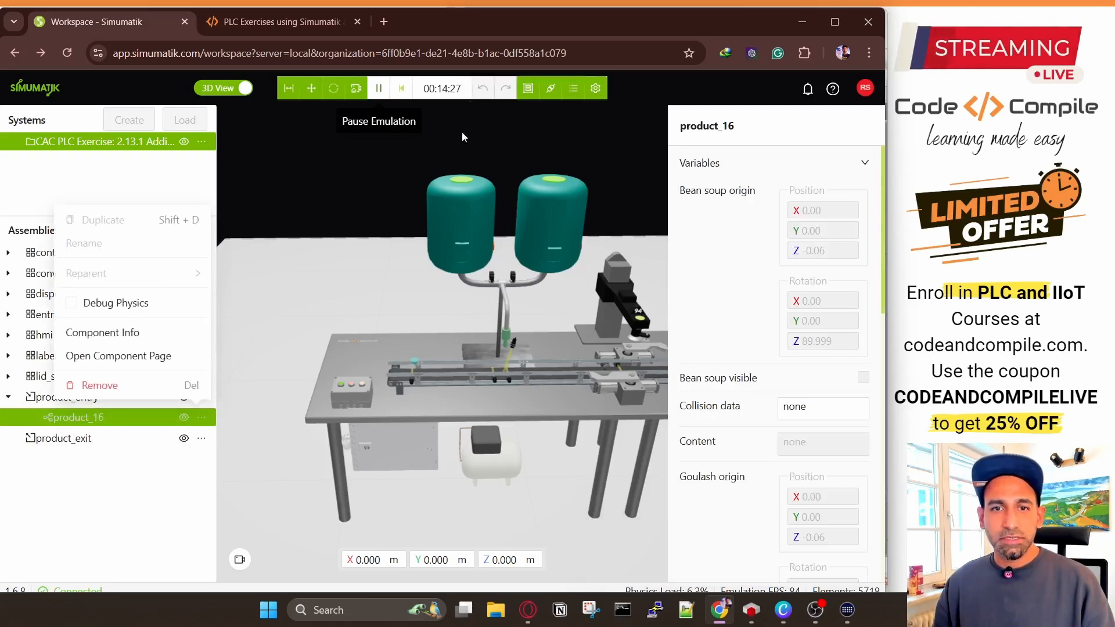
pyautogui.click(720, 270)
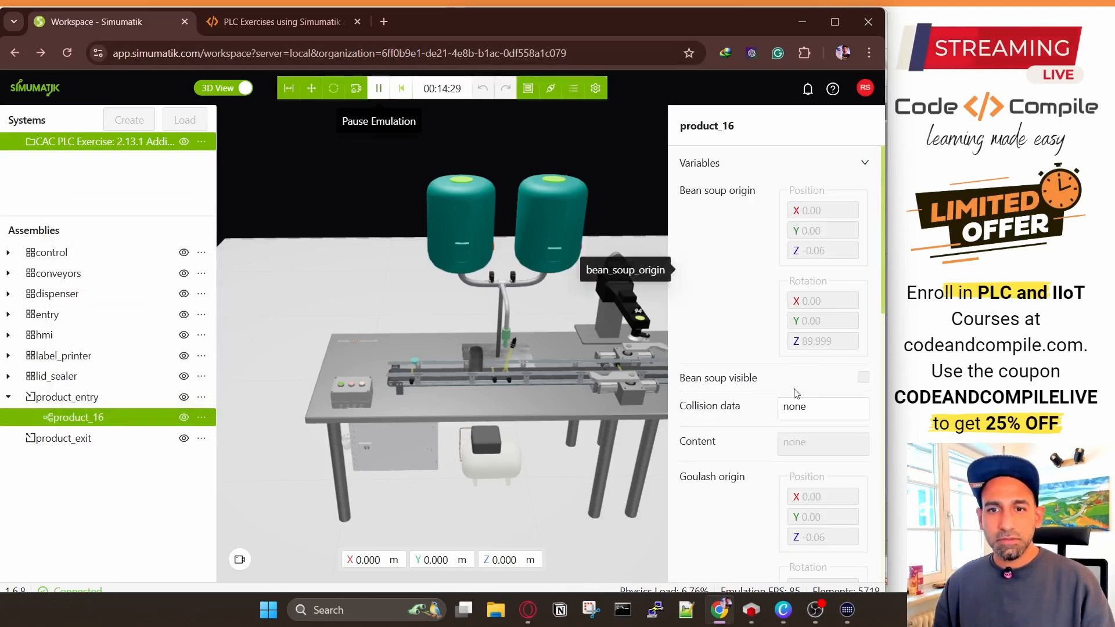
# Step: Follow product_16 through filling and lid sealing while watching its content, level and lid in the collision data
pyautogui.scroll(5, 564, 394)
pyautogui.scroll(6, 453, 342)
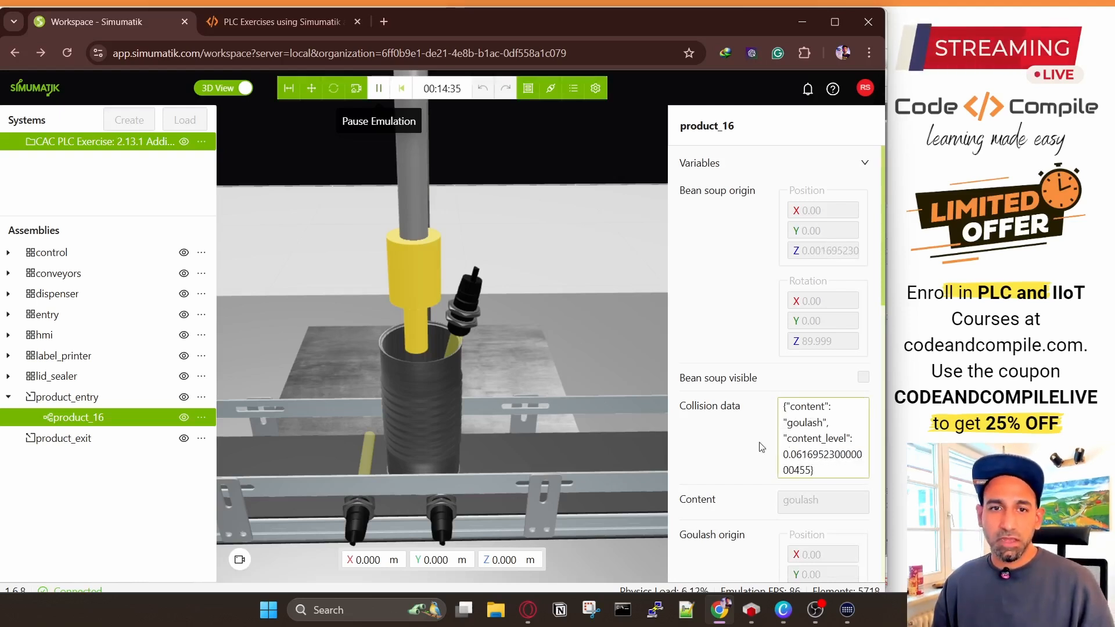
pyautogui.scroll(-6, 569, 378)
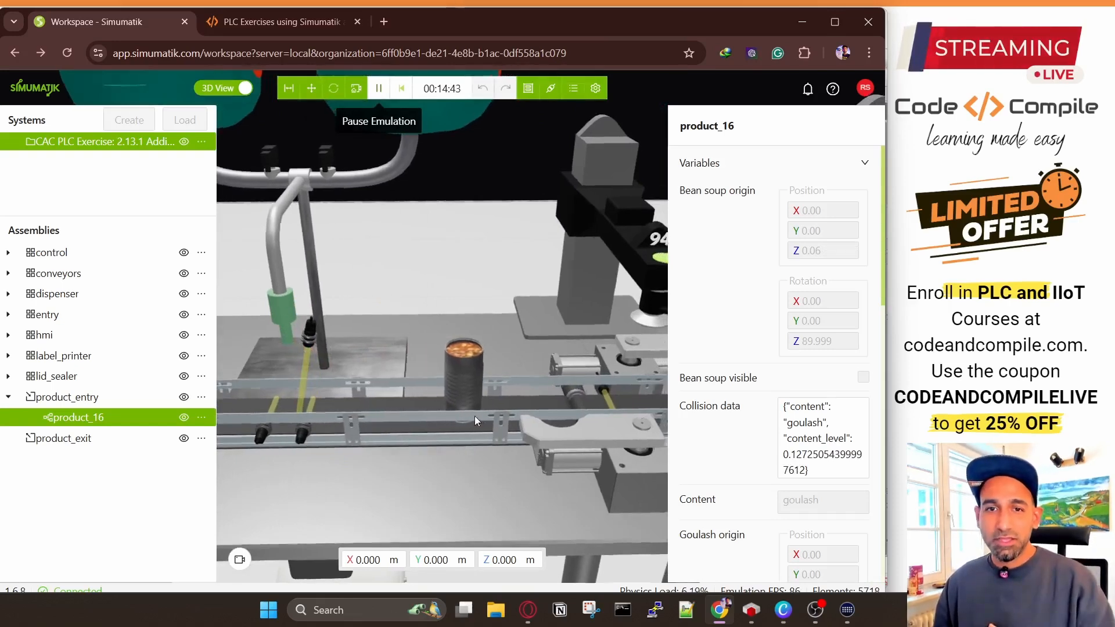
pyautogui.moveTo(475, 416); pyautogui.dragTo(408, 417)
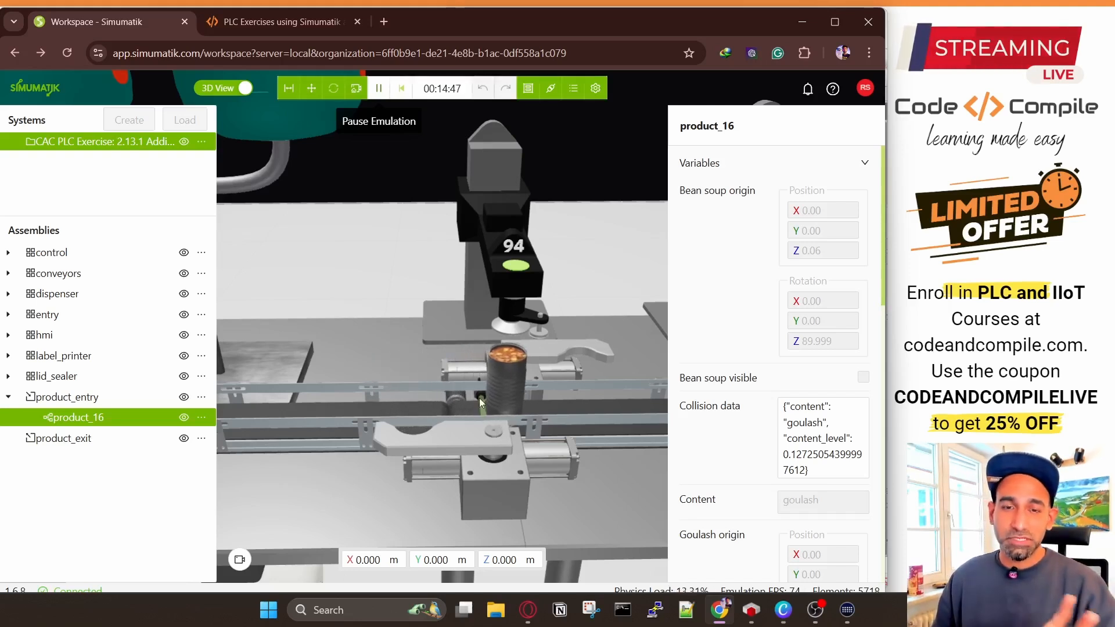
pyautogui.moveTo(518, 430); pyautogui.dragTo(441, 440)
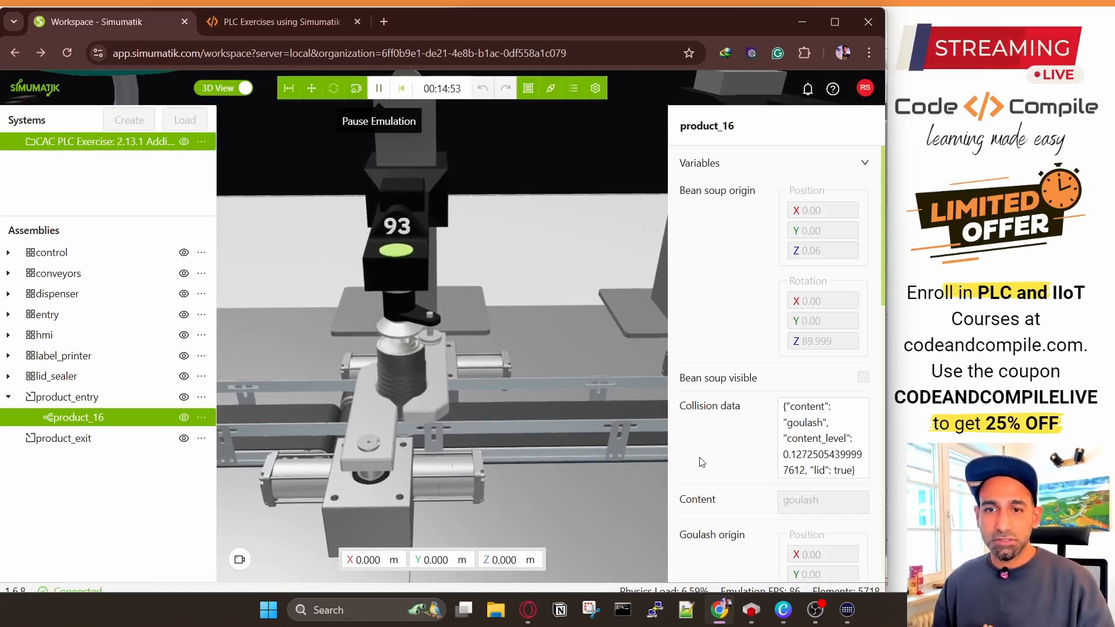
# Step: Follow product_16 through the labelling station to the conveyor's end, checking the label entry in its collision data
pyautogui.moveTo(617, 424); pyautogui.dragTo(400, 403)
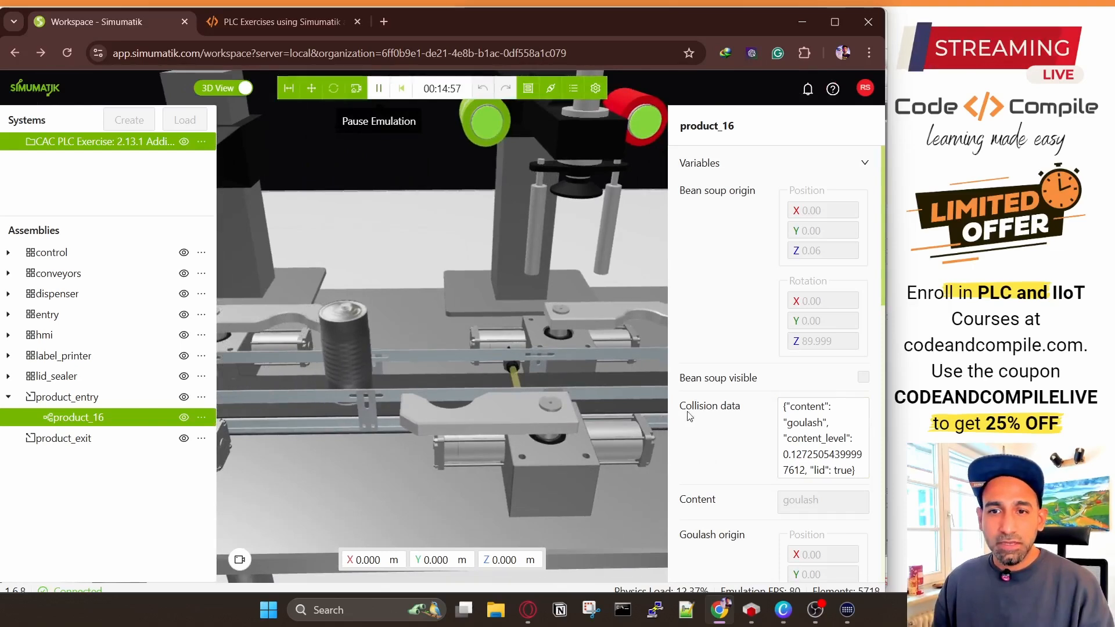
pyautogui.moveTo(537, 337); pyautogui.dragTo(447, 410)
pyautogui.scroll(3, 440, 413)
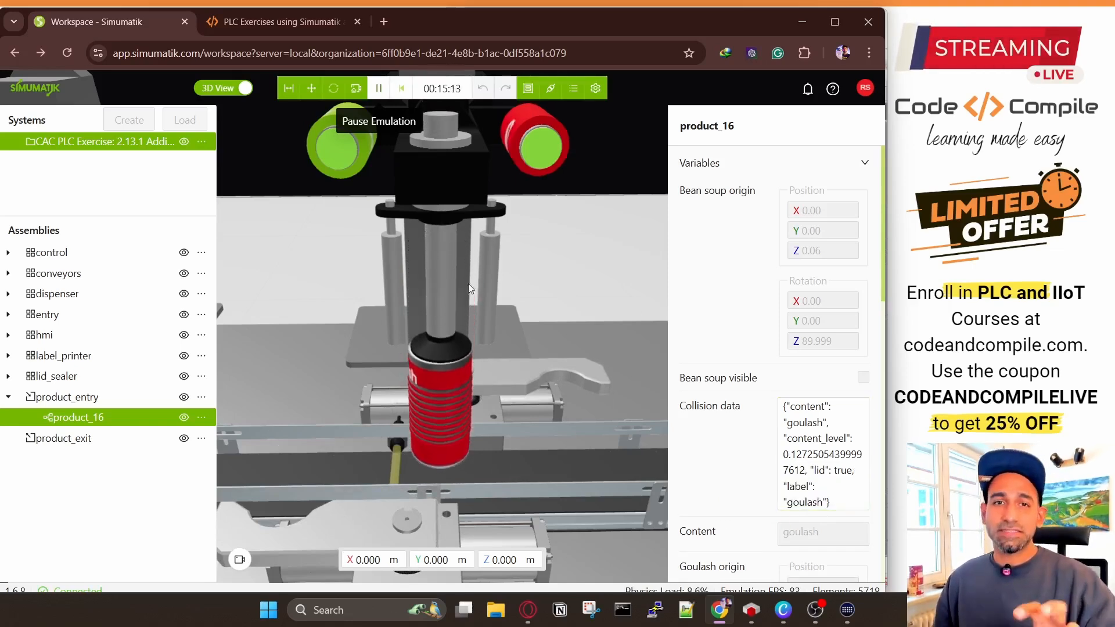
pyautogui.scroll(-5, 447, 303)
pyautogui.scroll(-4, 448, 305)
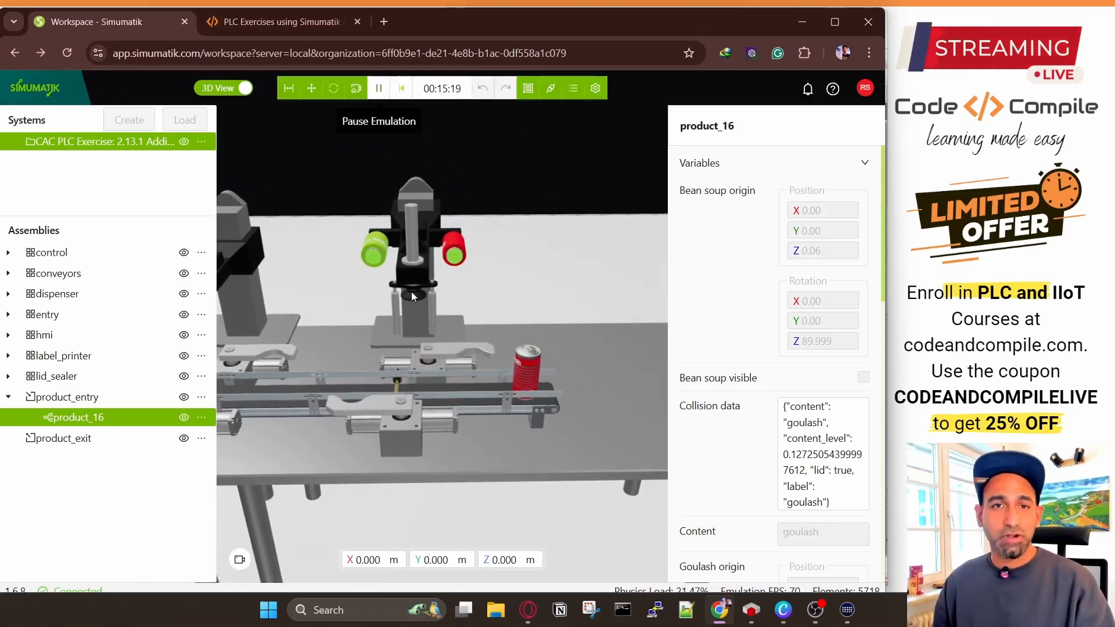
# Step: Reset the emulation and select the lid sealer arm in the 3D view to show its variables
pyautogui.click(401, 88)
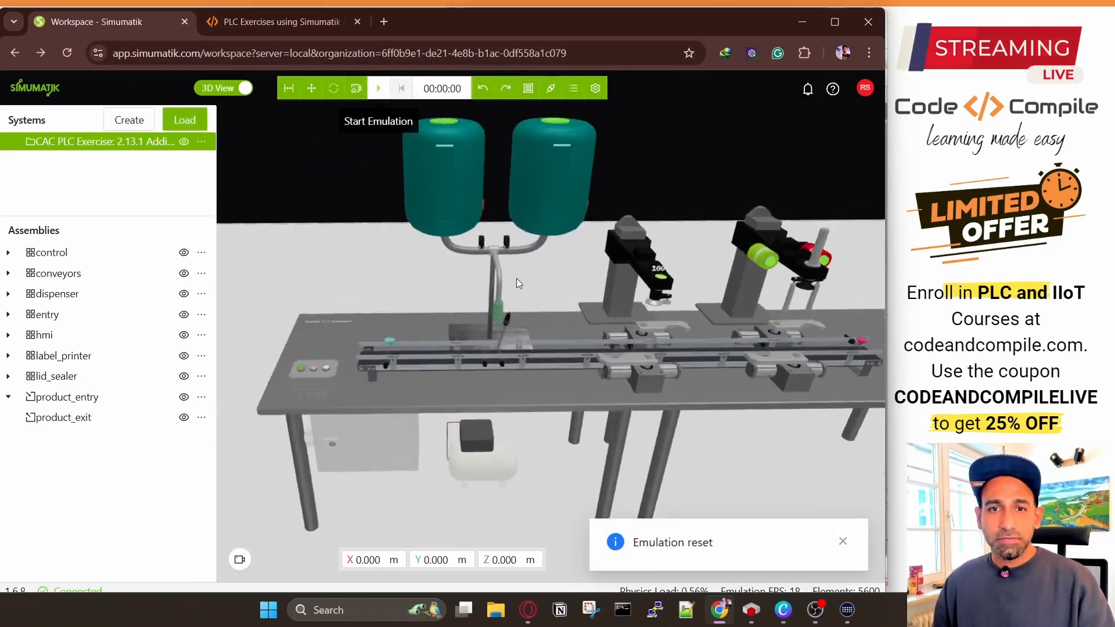
pyautogui.scroll(5, 517, 278)
pyautogui.scroll(2, 500, 270)
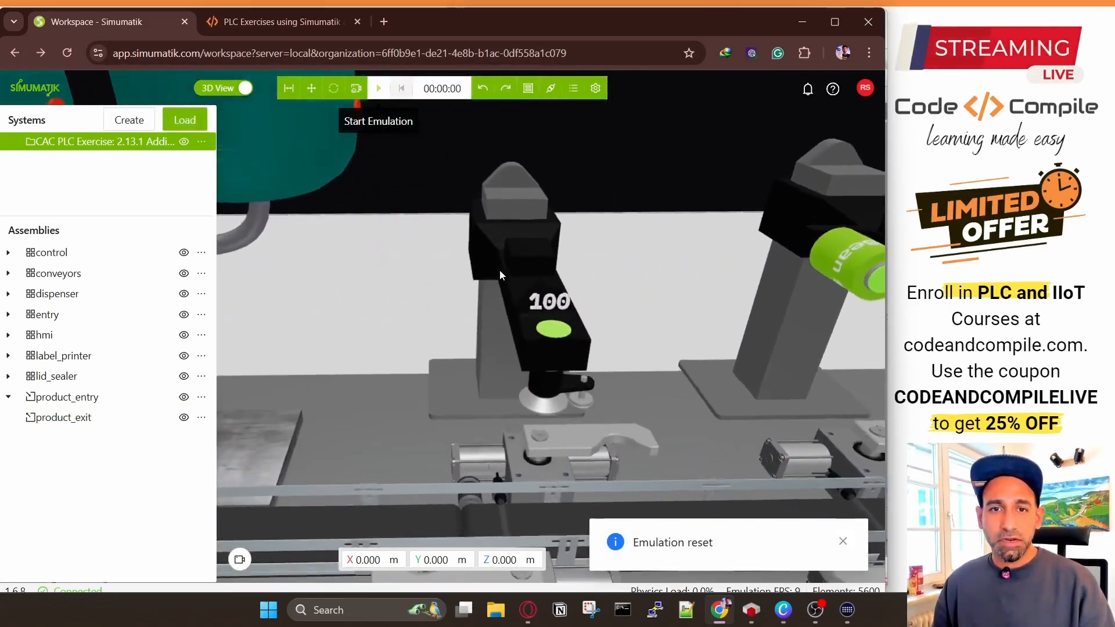
pyautogui.click(501, 297)
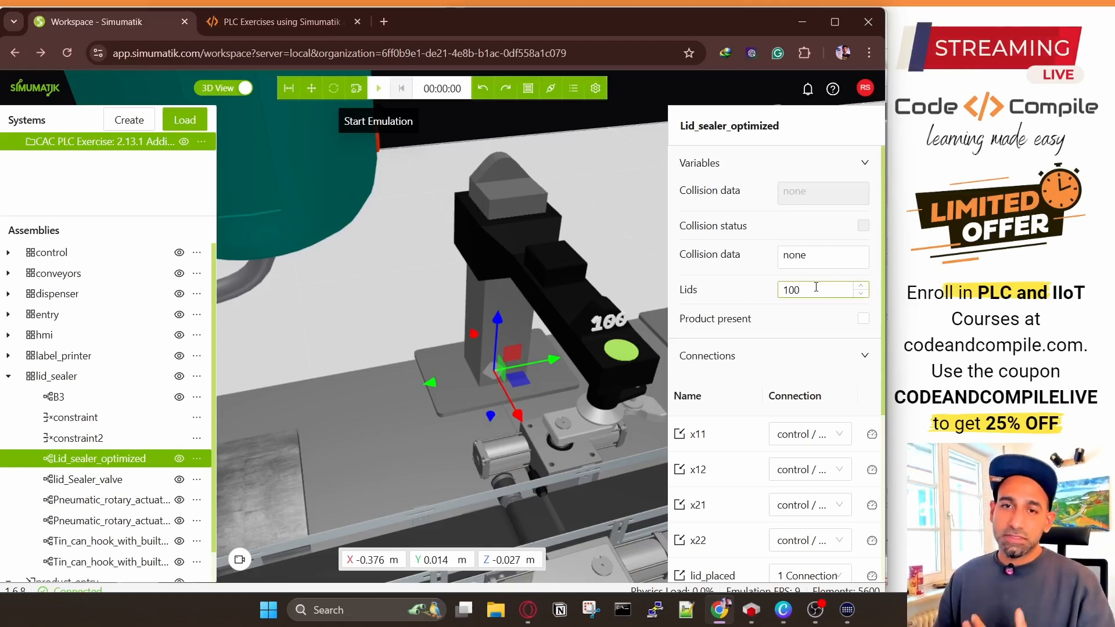
pyautogui.moveTo(543, 344); pyautogui.dragTo(479, 323)
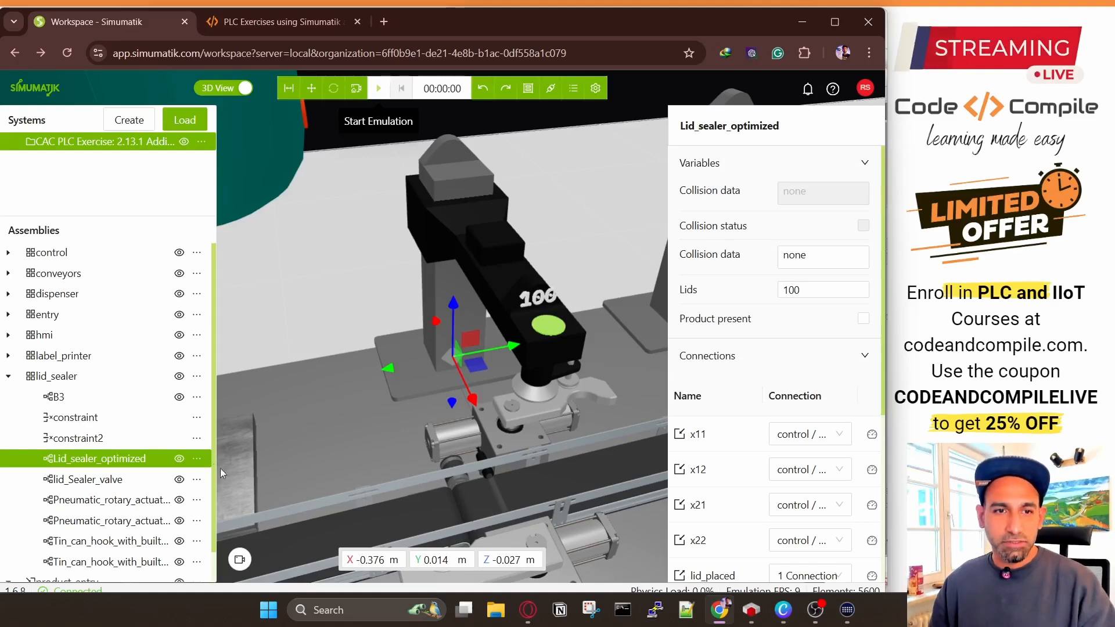
# Step: Open the Lid_sealer_optimized component for editing and list its assets
pyautogui.click(197, 458)
pyautogui.click(155, 398)
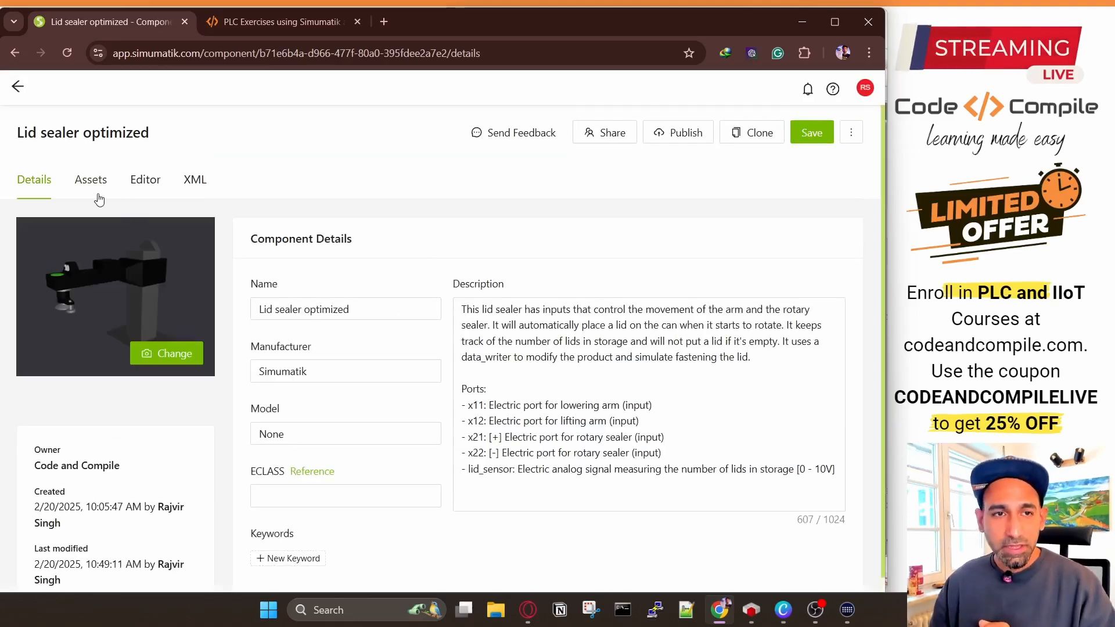
pyautogui.click(91, 181)
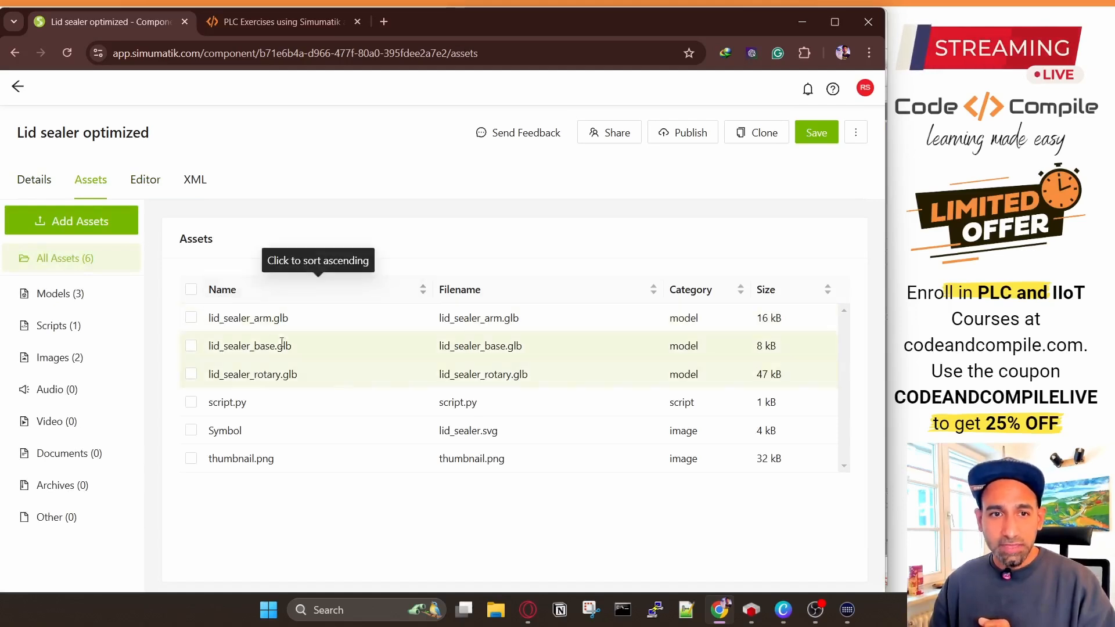
# Step: Preview the lid_sealer_arm.glb model from the lid sealer's assets and return to the asset list
pyautogui.click(283, 320)
pyautogui.click(326, 348)
pyautogui.click(326, 372)
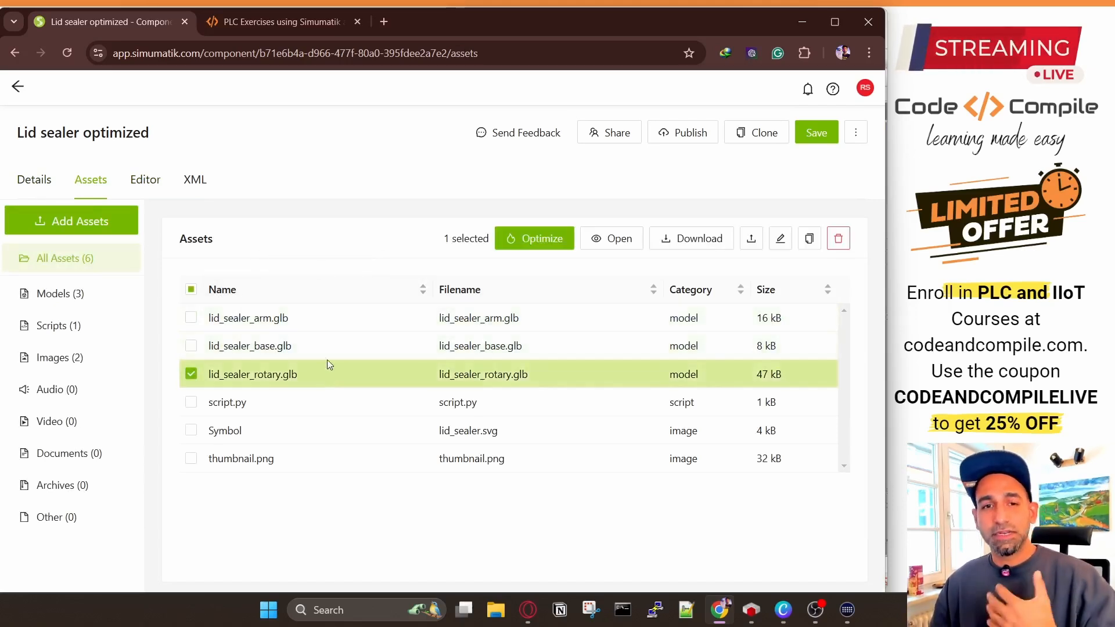
pyautogui.click(364, 319)
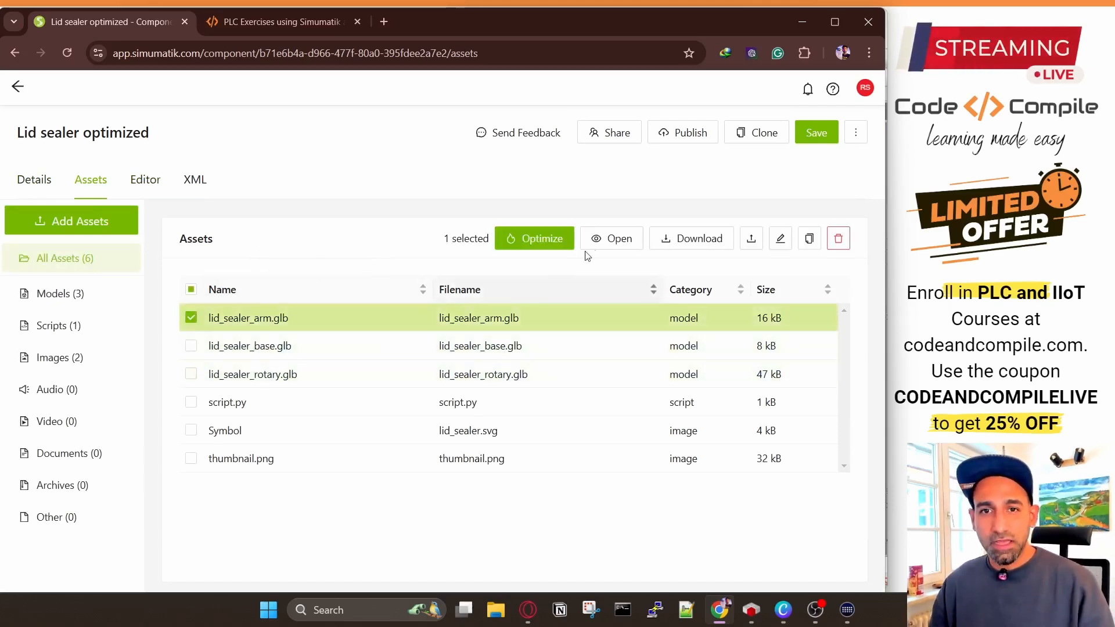
pyautogui.click(623, 242)
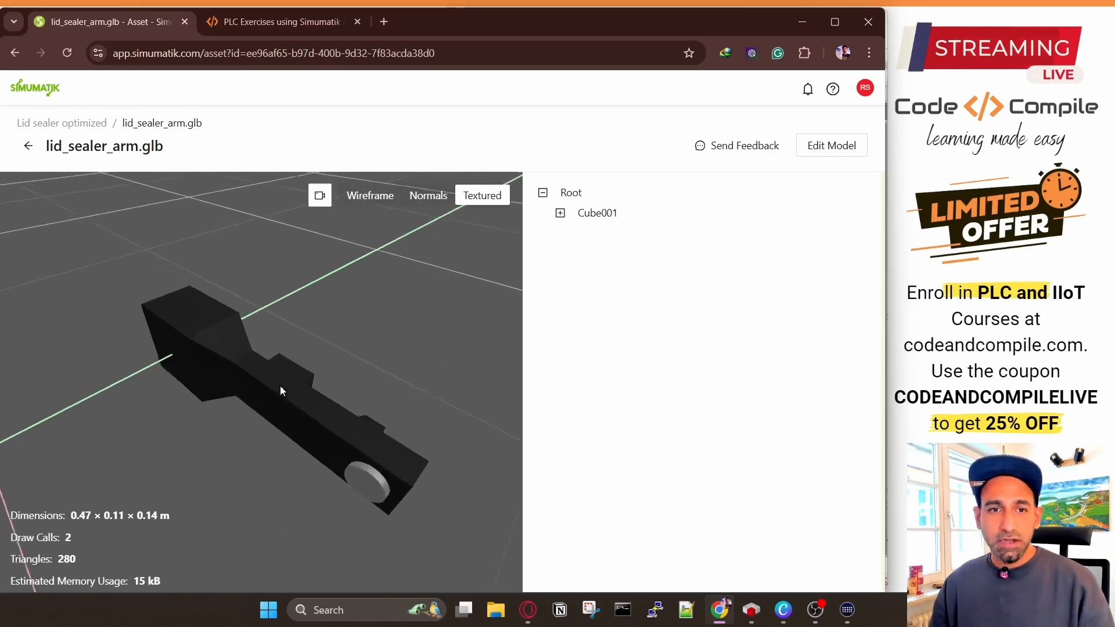
pyautogui.click(29, 152)
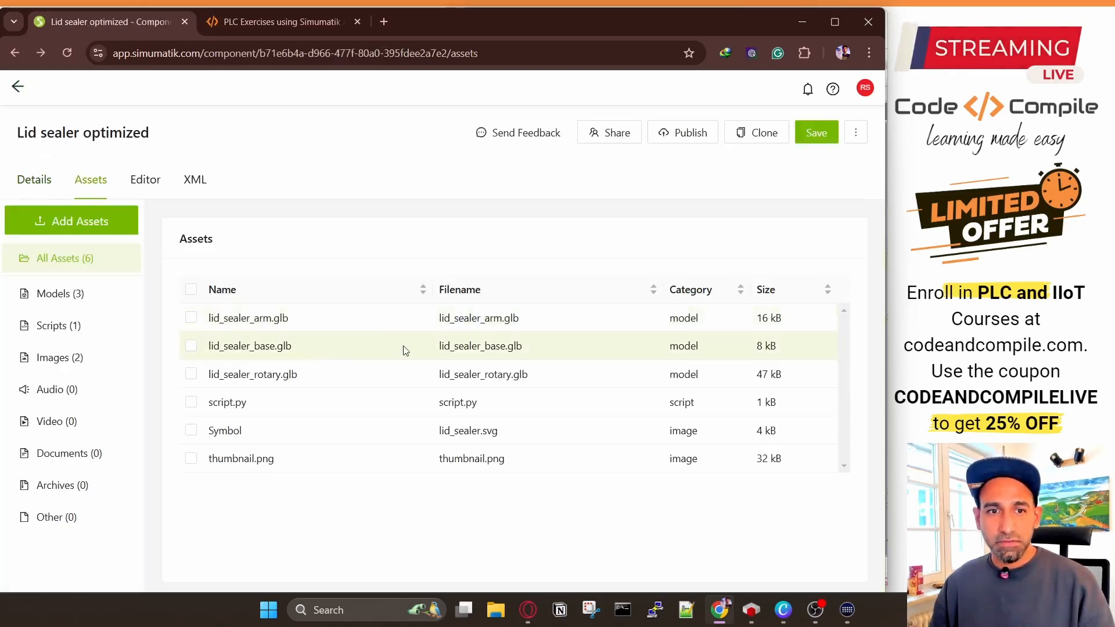
# Step: Preview the lid_sealer_base.glb and lid_sealer_rotary.glb models, and open the lid sealer in the component editor
pyautogui.click(414, 351)
pyautogui.click(601, 238)
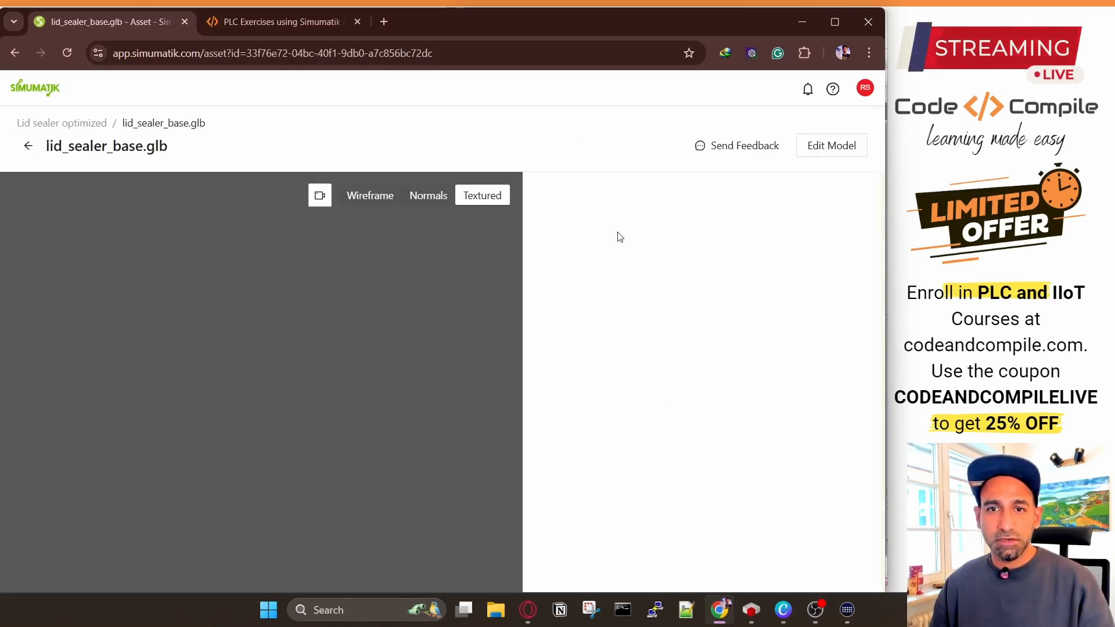
pyautogui.click(28, 146)
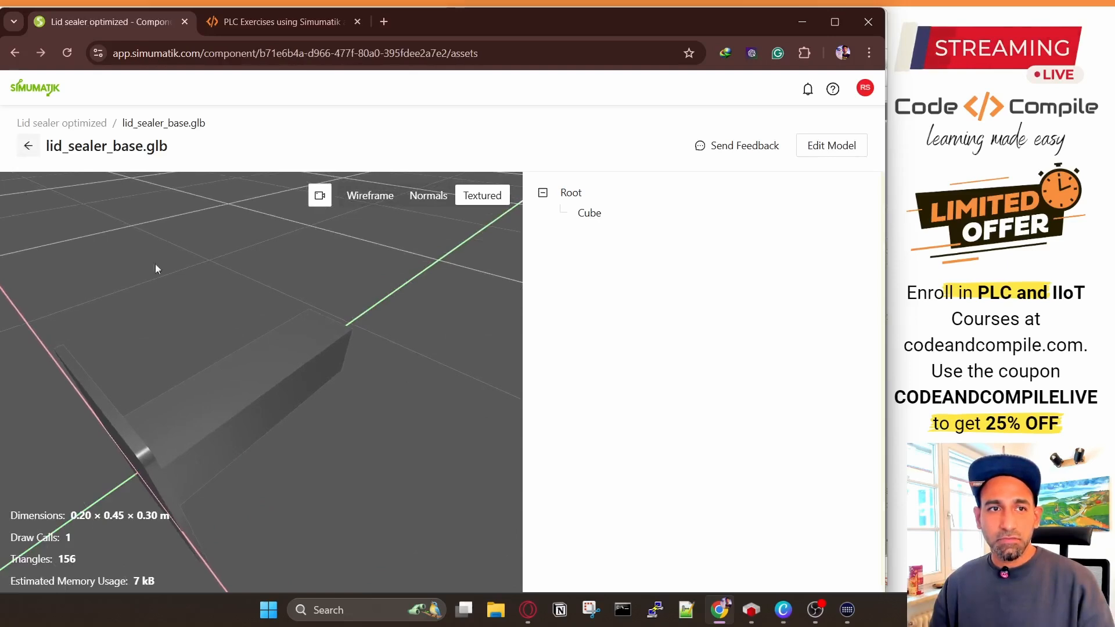
pyautogui.click(502, 375)
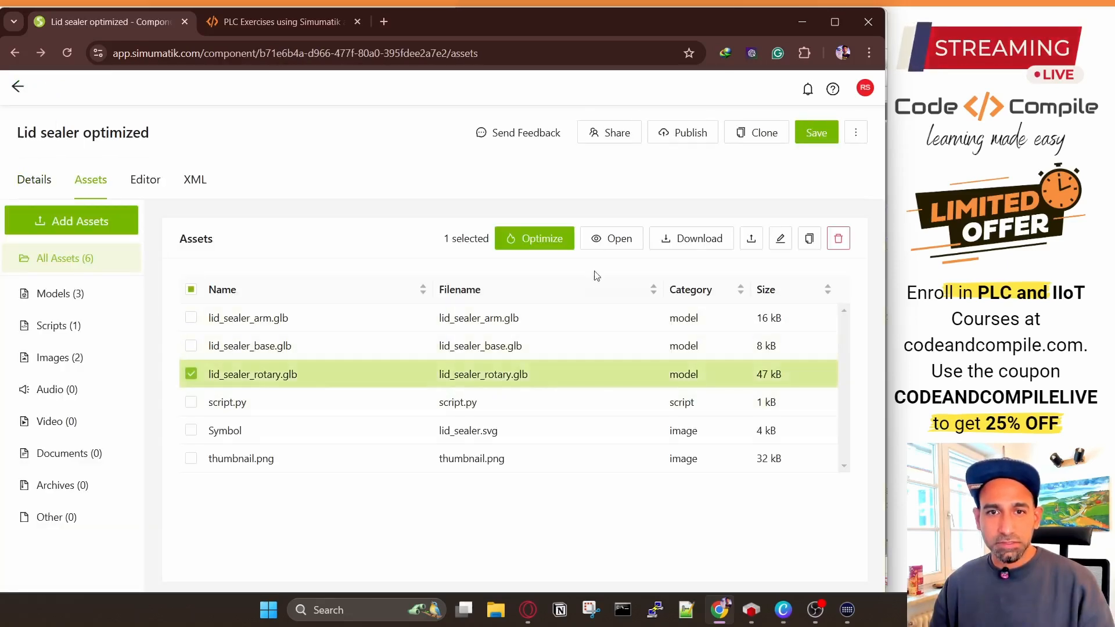
pyautogui.click(608, 239)
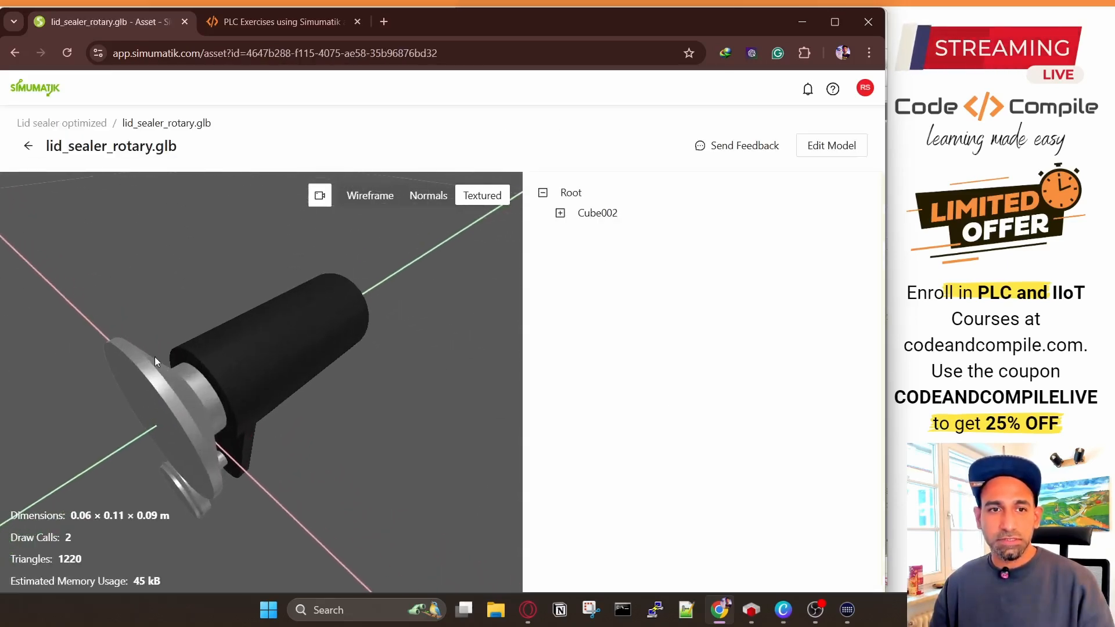
pyautogui.click(29, 146)
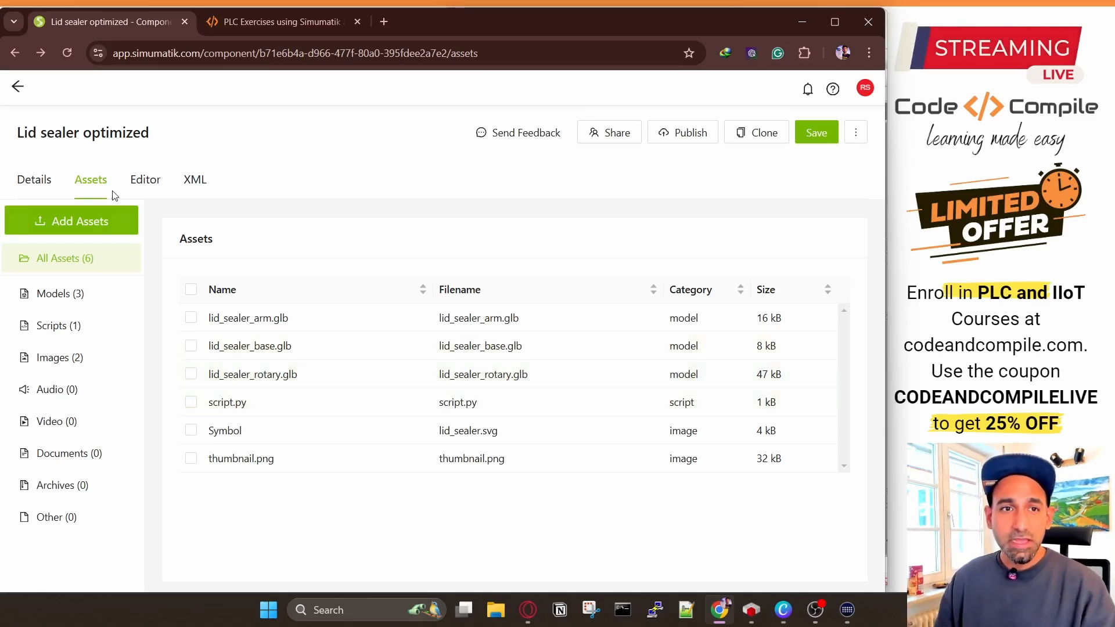
pyautogui.click(141, 185)
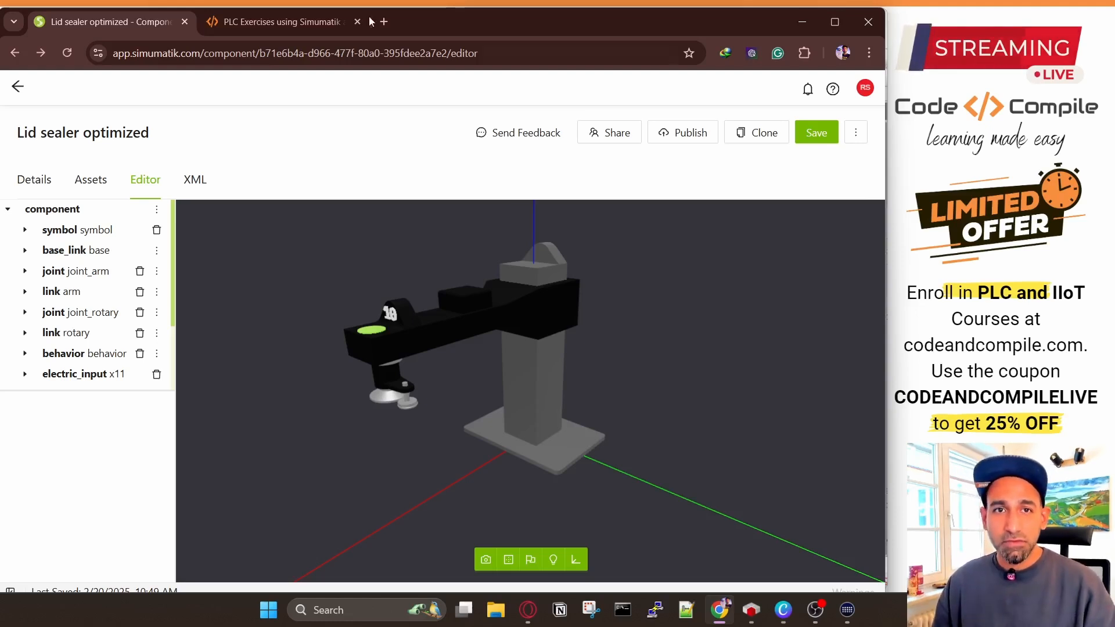
# Step: Open academy.simumatik.com in a new browser tab and go to its course catalogue
pyautogui.click(389, 22)
pyautogui.write('a')
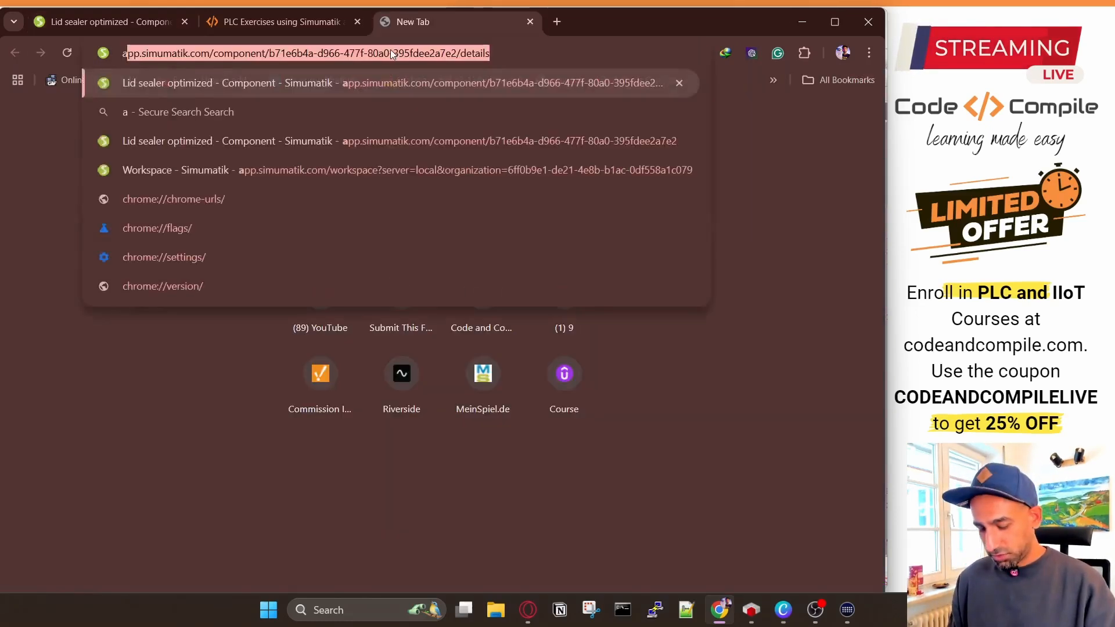
pyautogui.write('cademy.simu')
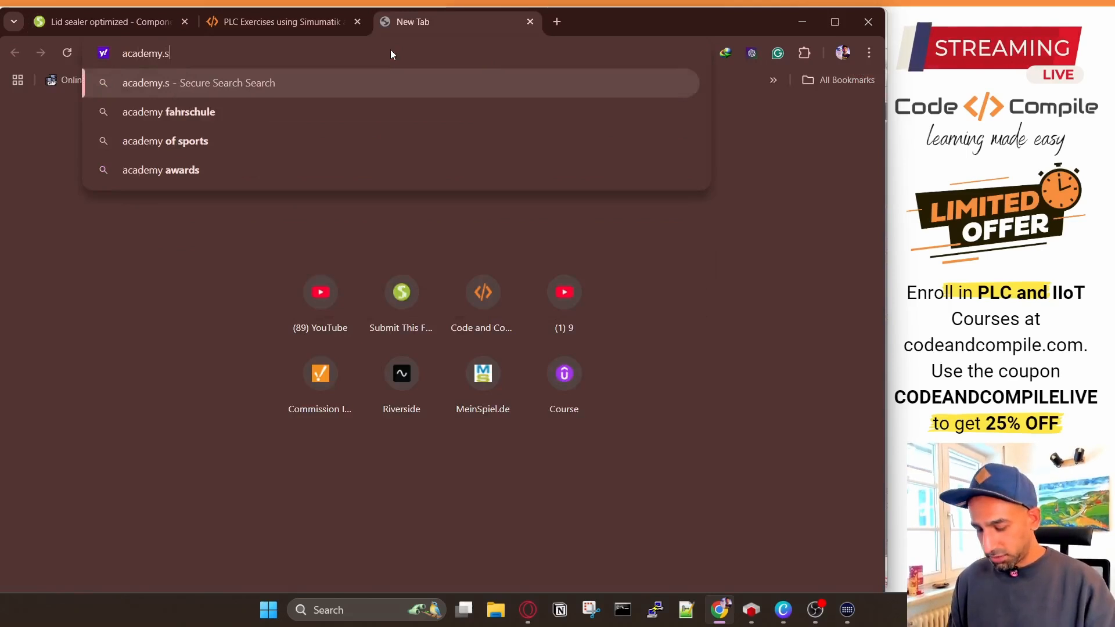
pyautogui.write('matik.com')
pyautogui.press('Return')
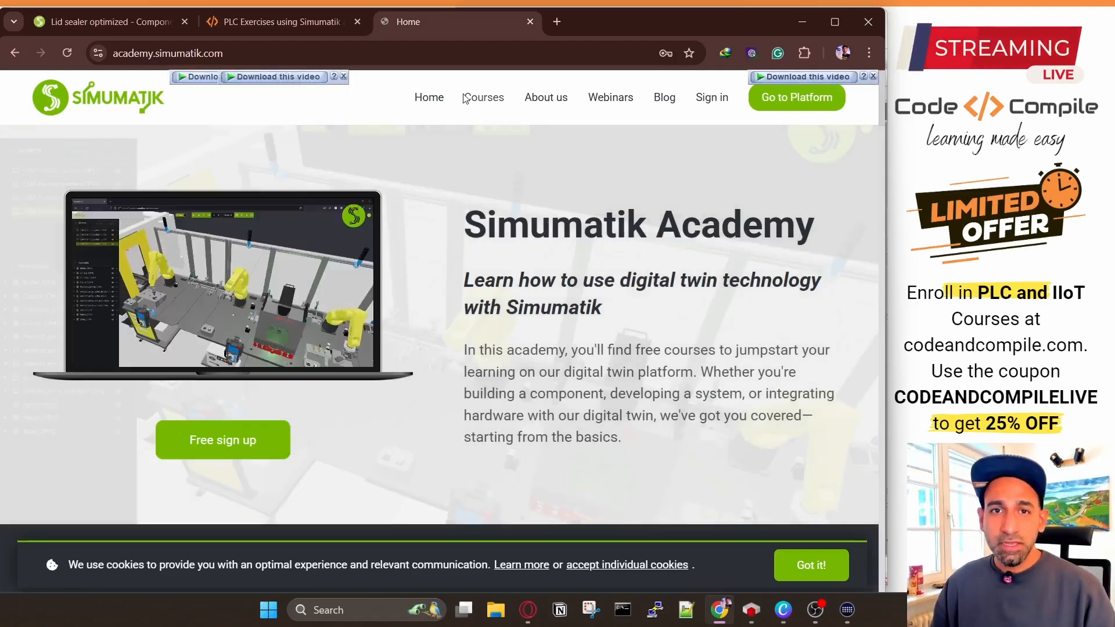
pyautogui.click(481, 100)
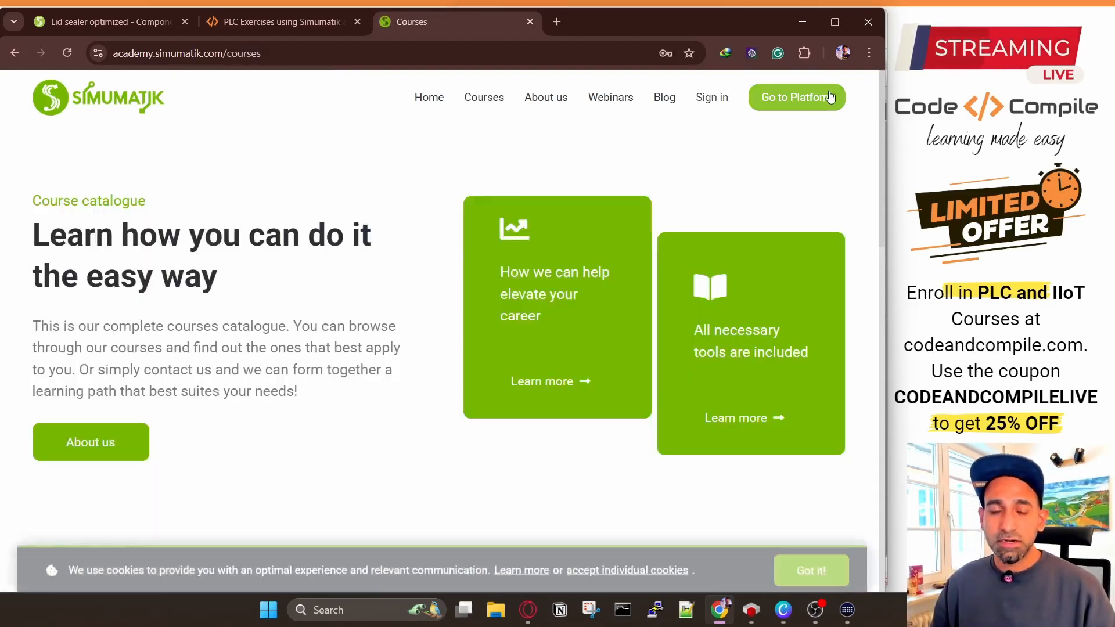
# Step: Accept the cookie notice, look through the free courses, and open the Component builder course
pyautogui.scroll(-1, 509, 321)
pyautogui.scroll(-5, 508, 321)
pyautogui.click(810, 567)
pyautogui.scroll(-3, 592, 369)
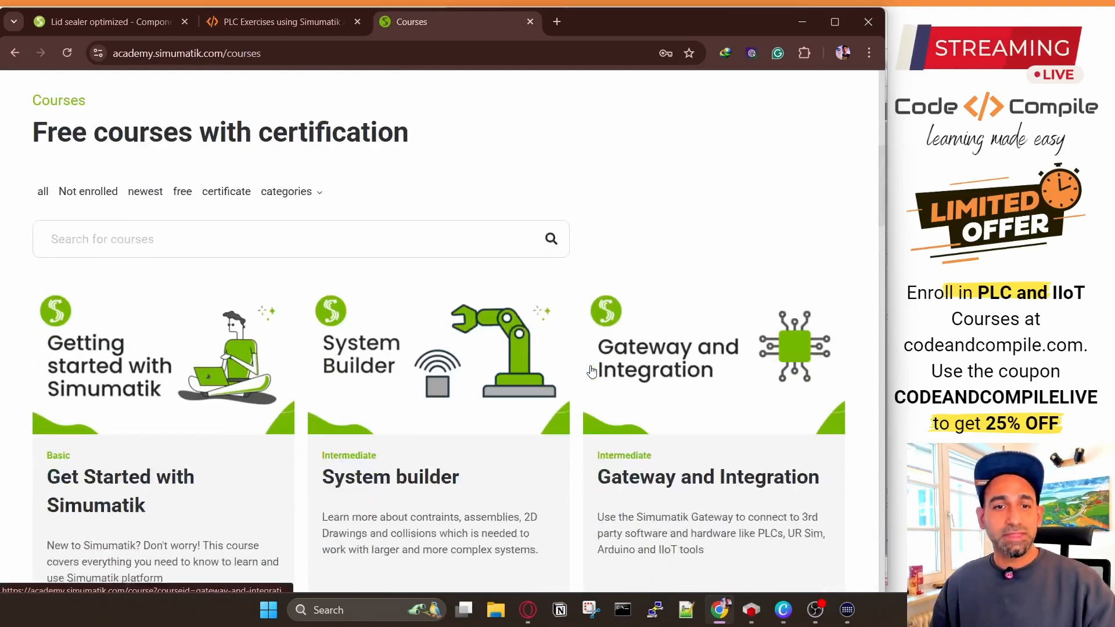
pyautogui.scroll(-5, 592, 372)
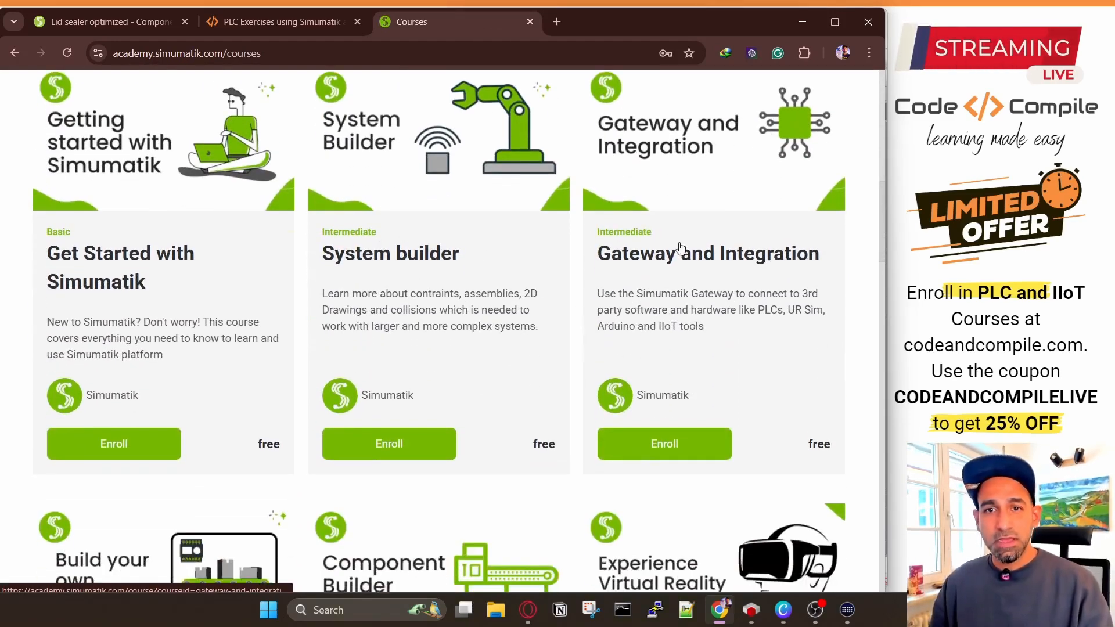
pyautogui.scroll(-2, 715, 238)
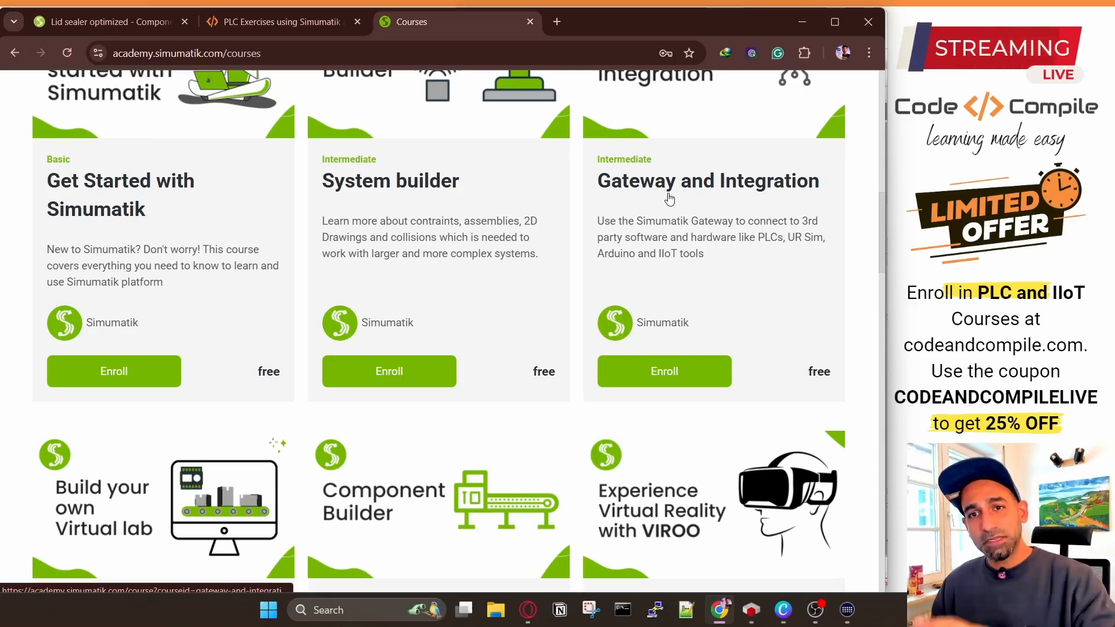
pyautogui.scroll(-5, 570, 237)
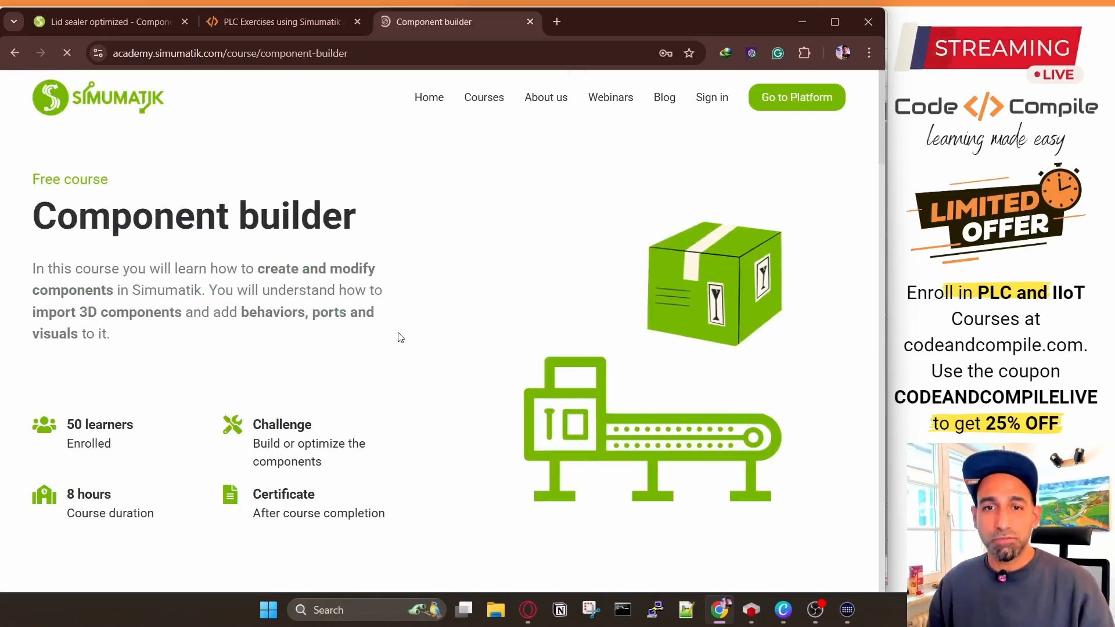
# Step: Look through the Component builder course page, covering the component categories and the course preview videos
pyautogui.scroll(-2, 407, 337)
pyautogui.scroll(-9, 417, 337)
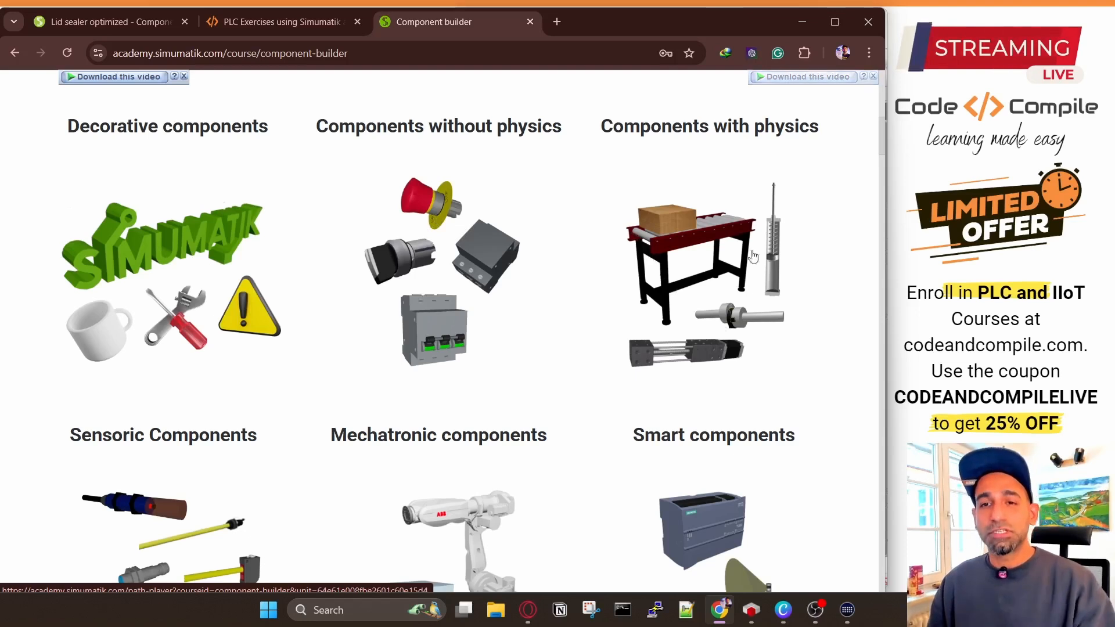
pyautogui.scroll(-1, 727, 301)
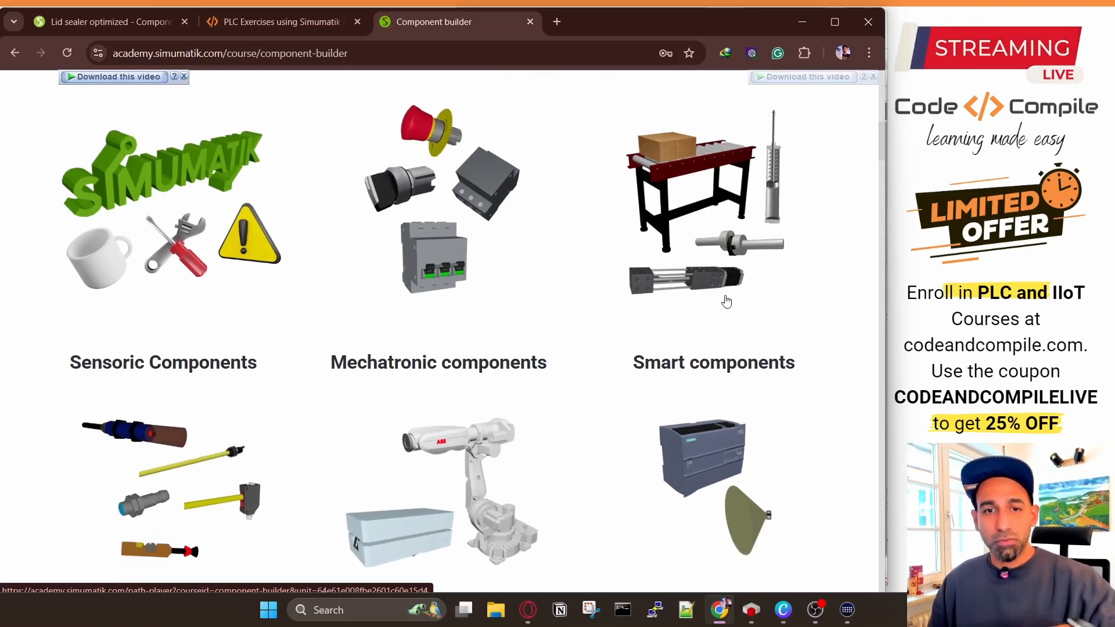
pyautogui.scroll(-2, 398, 323)
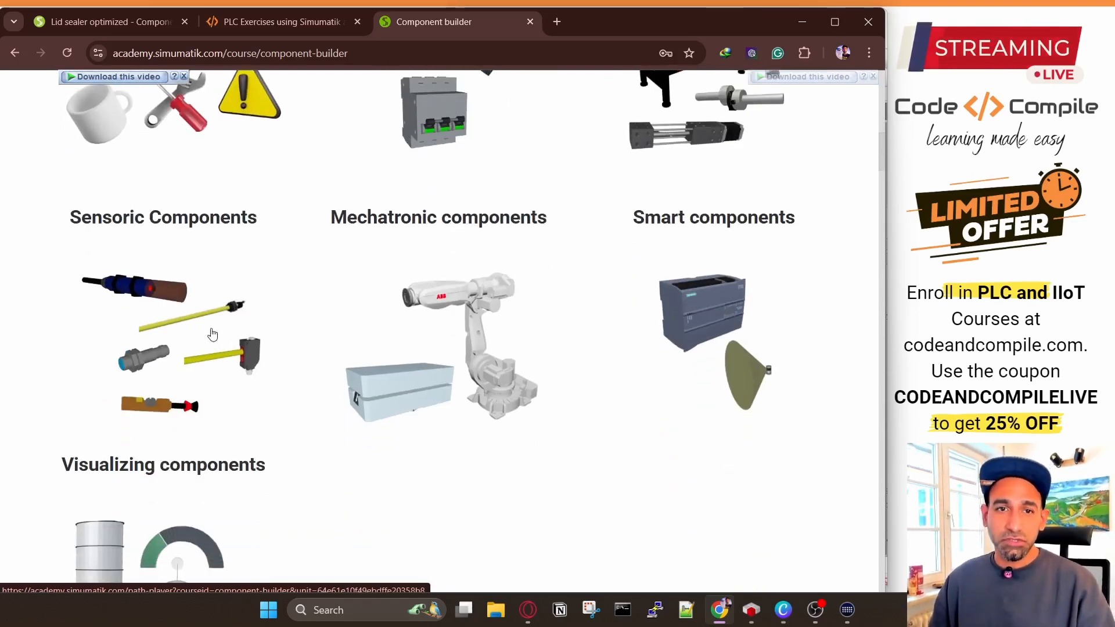
pyautogui.scroll(-4, 226, 302)
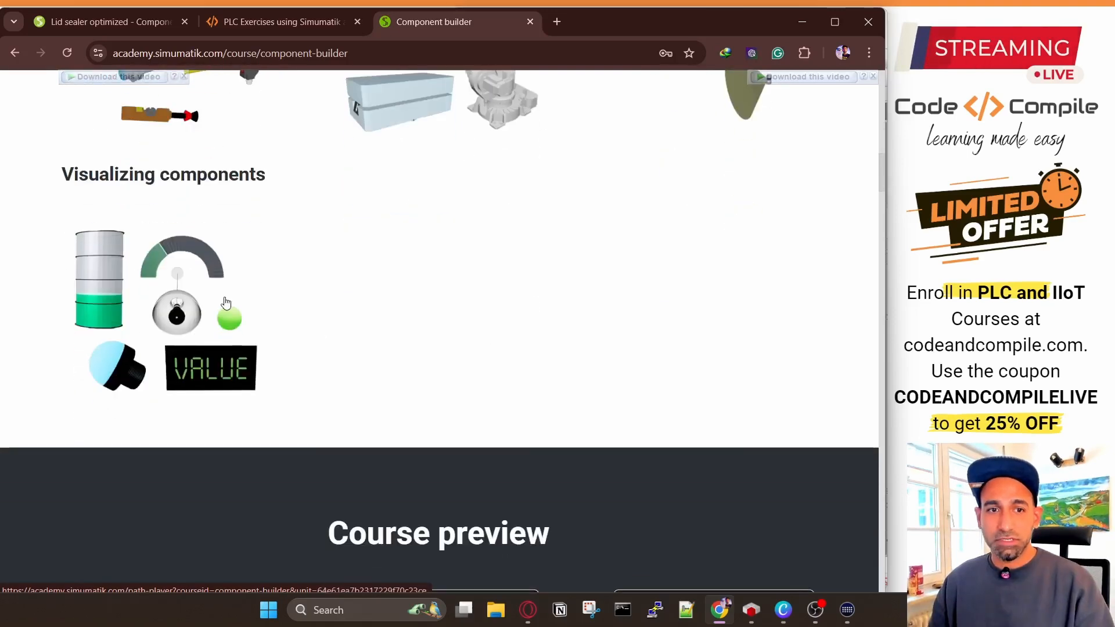
pyautogui.scroll(-4, 329, 360)
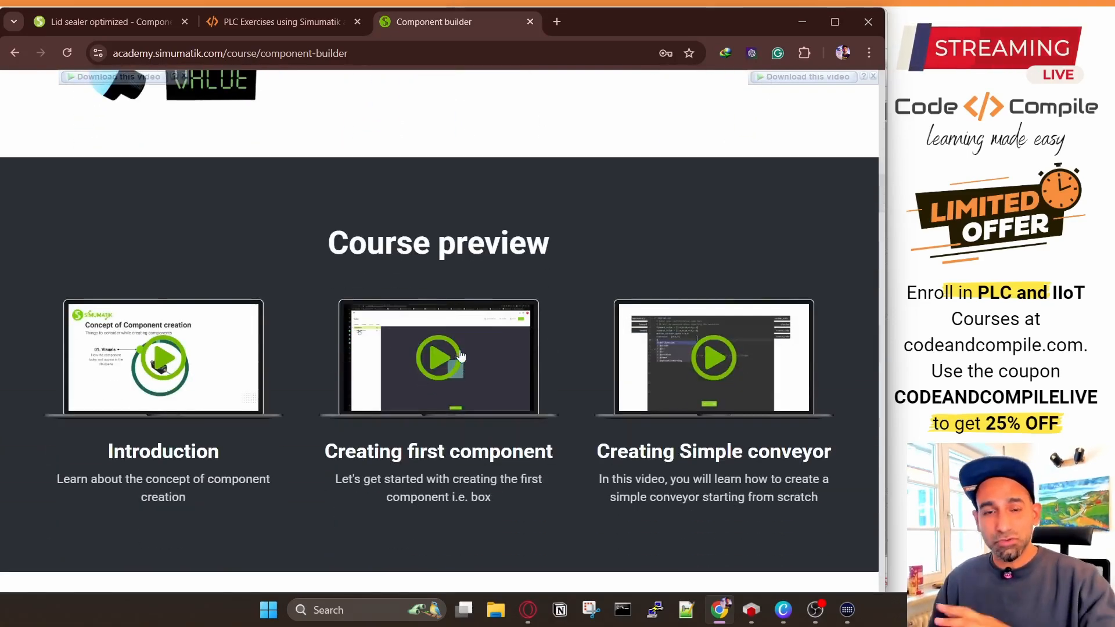
pyautogui.scroll(10, 467, 329)
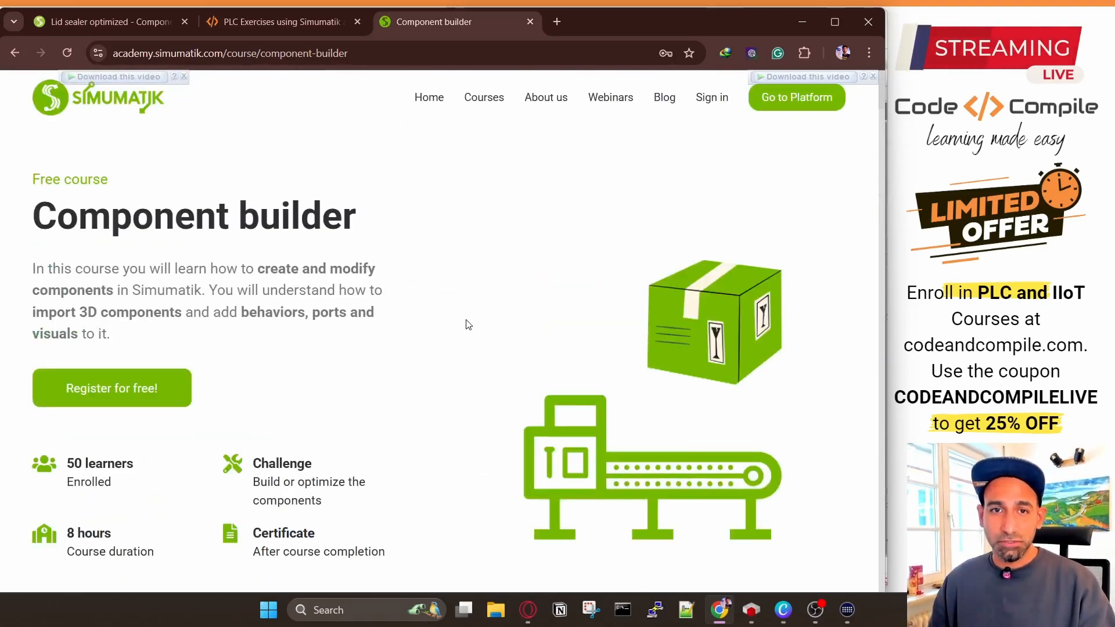
# Step: Return to the Lid sealer optimized component editor and open its behavior script
pyautogui.click(271, 29)
pyautogui.click(107, 27)
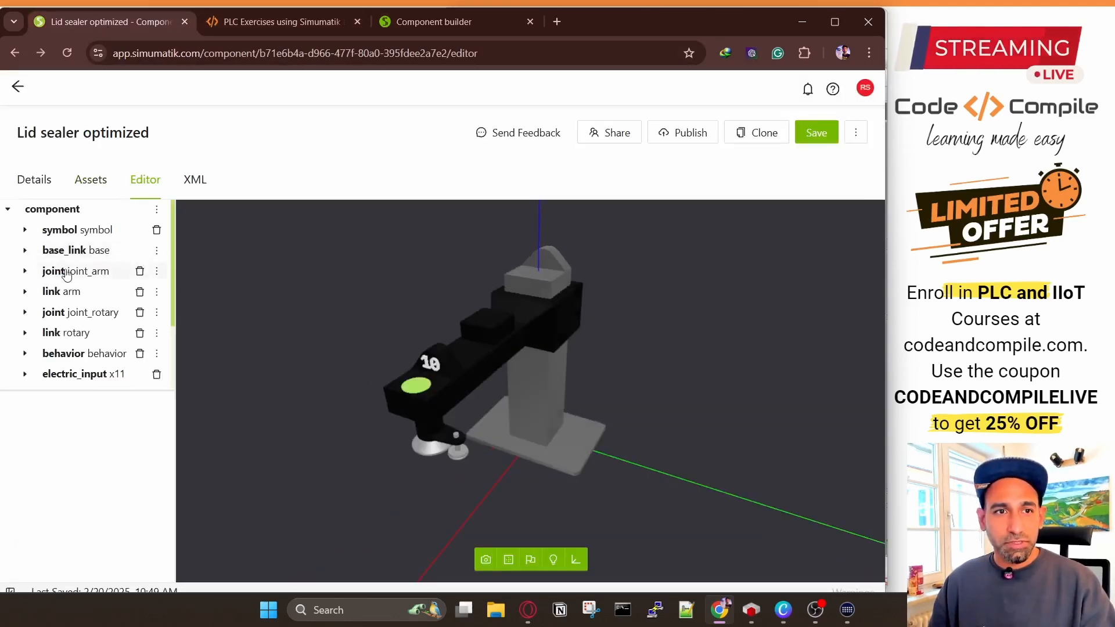
pyautogui.scroll(-3, 65, 275)
pyautogui.click(82, 263)
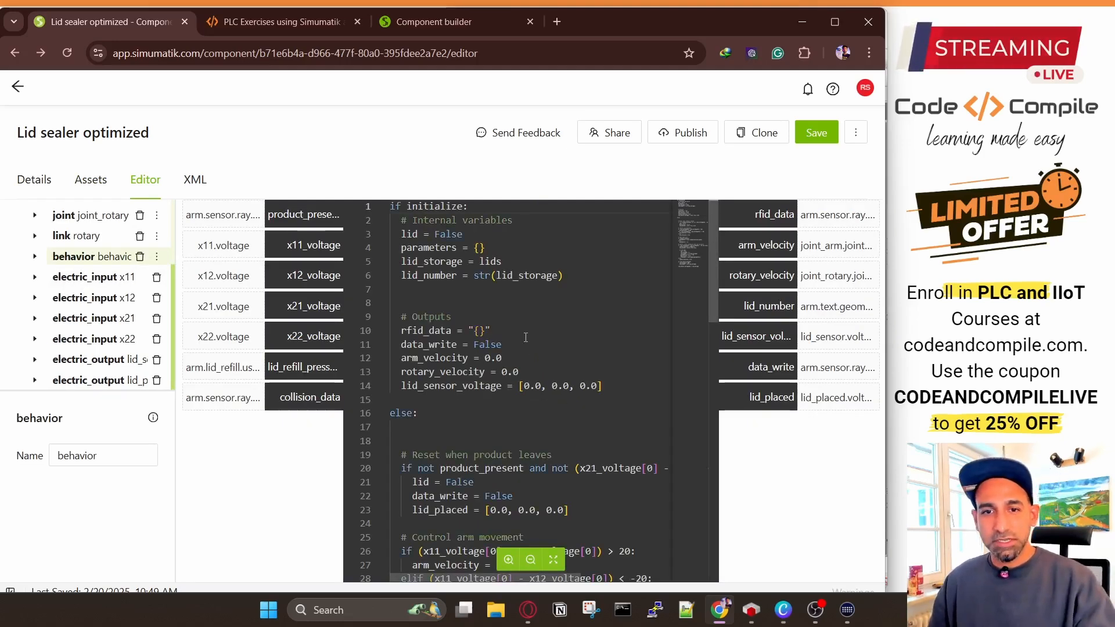
# Step: Read through the behavior script to the rotary and lid placement section, and highlight the "lid" key in the parameters assignment
pyautogui.scroll(-2, 526, 338)
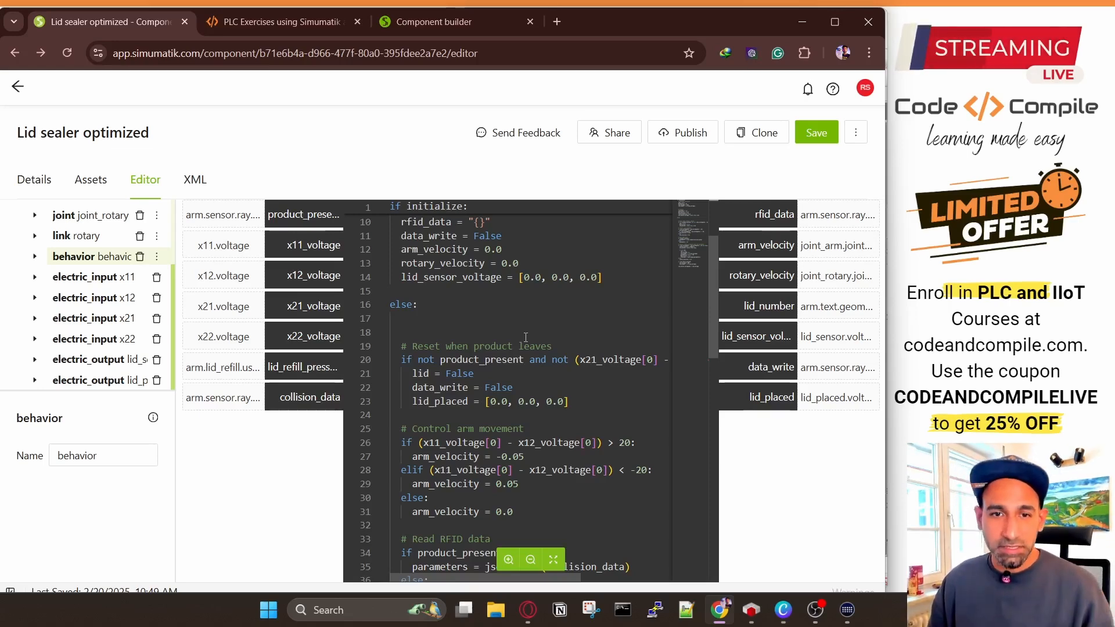
pyautogui.scroll(-6, 526, 337)
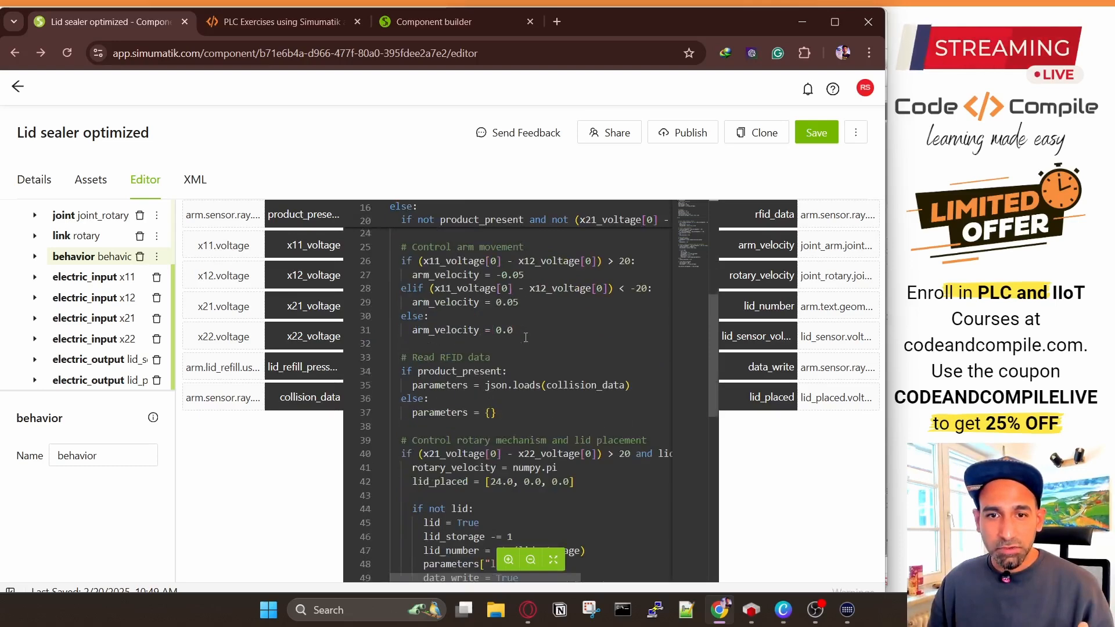
pyautogui.scroll(-1, 525, 338)
pyautogui.click(495, 385)
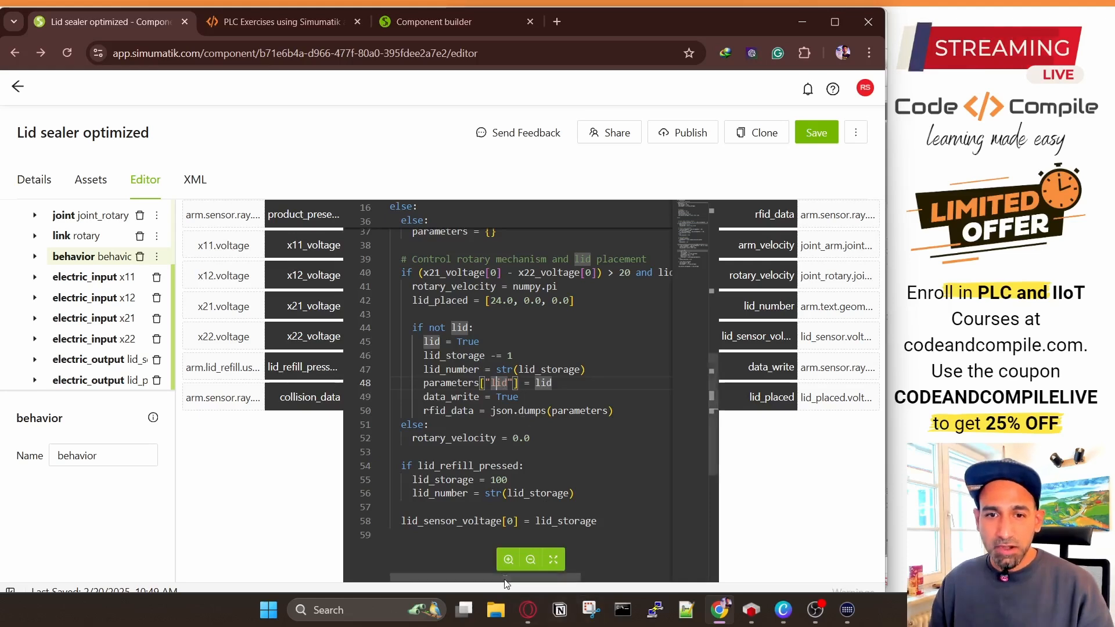
# Step: Enlarge the behavior script and highlight the parameters["lid"] = lid line, then review the RFID reading section above it
pyautogui.click(507, 561)
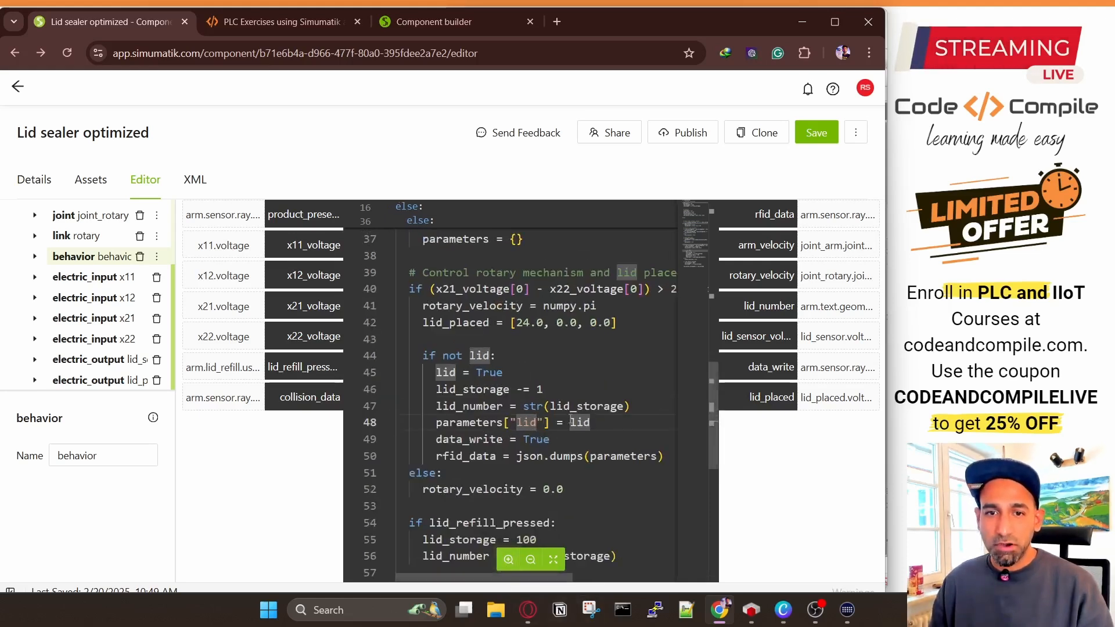
pyautogui.press('Left')
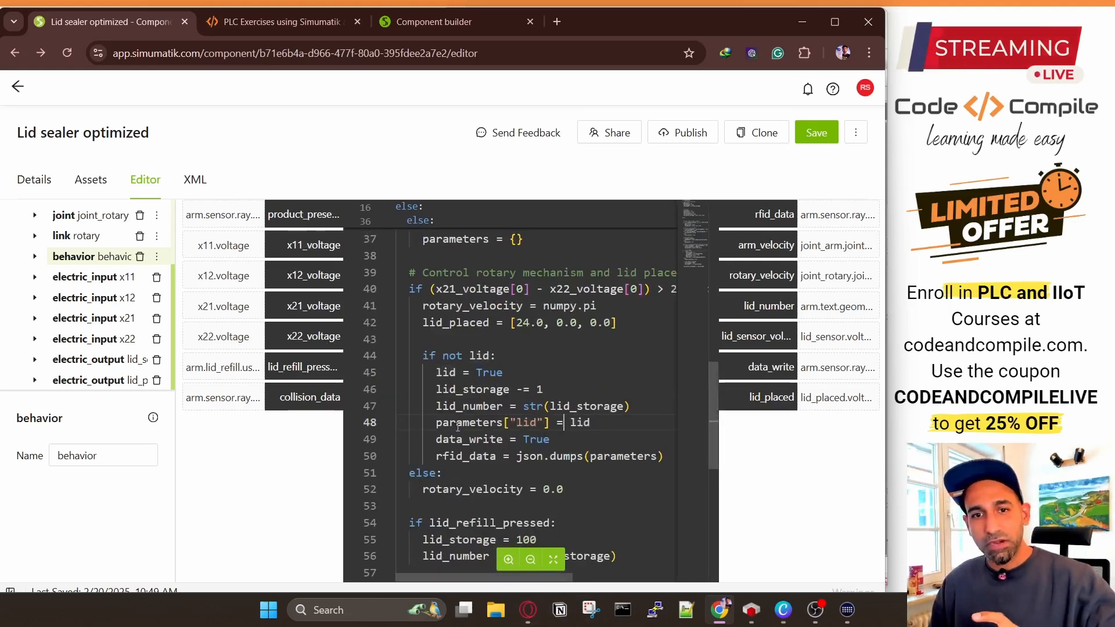
pyautogui.moveTo(443, 424); pyautogui.dragTo(605, 415)
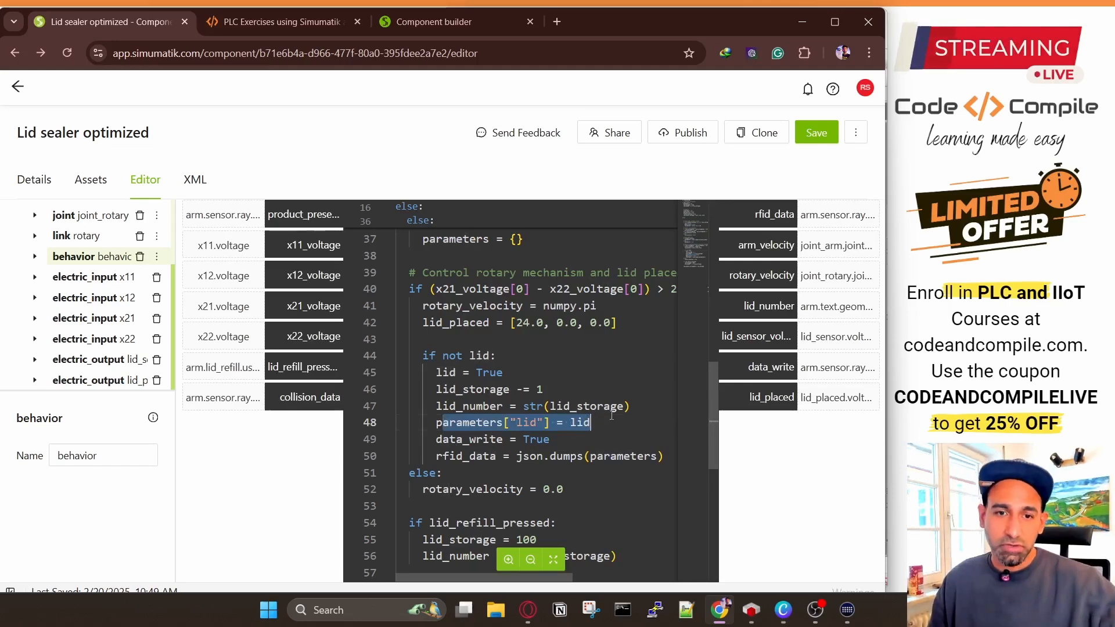
pyautogui.scroll(5, 572, 445)
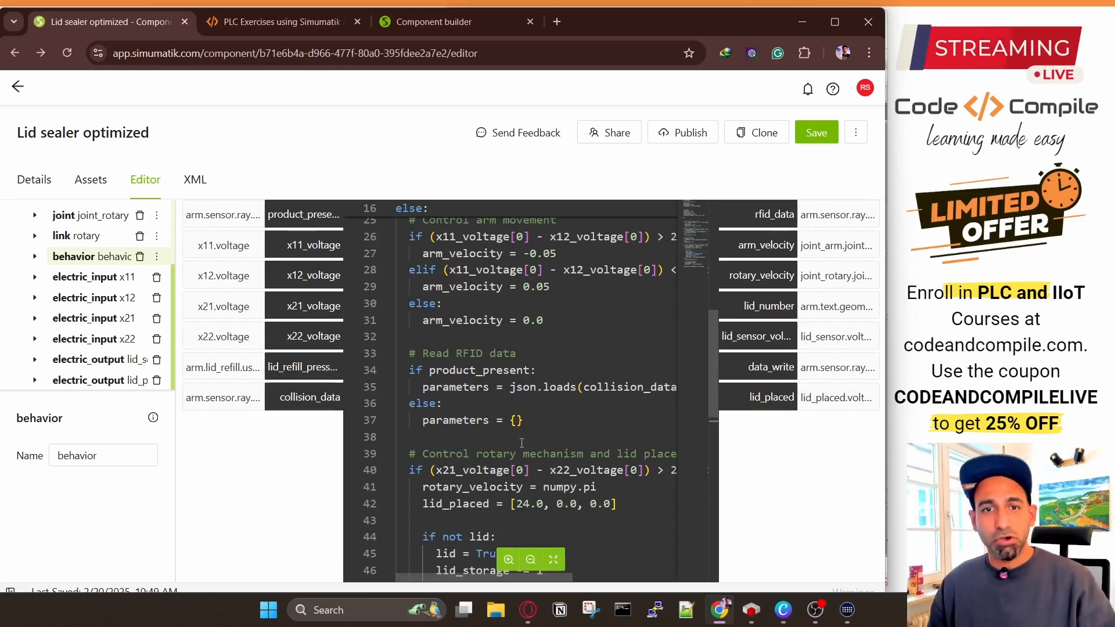
# Step: Return to the workspace and inspect the two tin can hooks at the lid sealer, including the right hook's signal connection
pyautogui.click(17, 86)
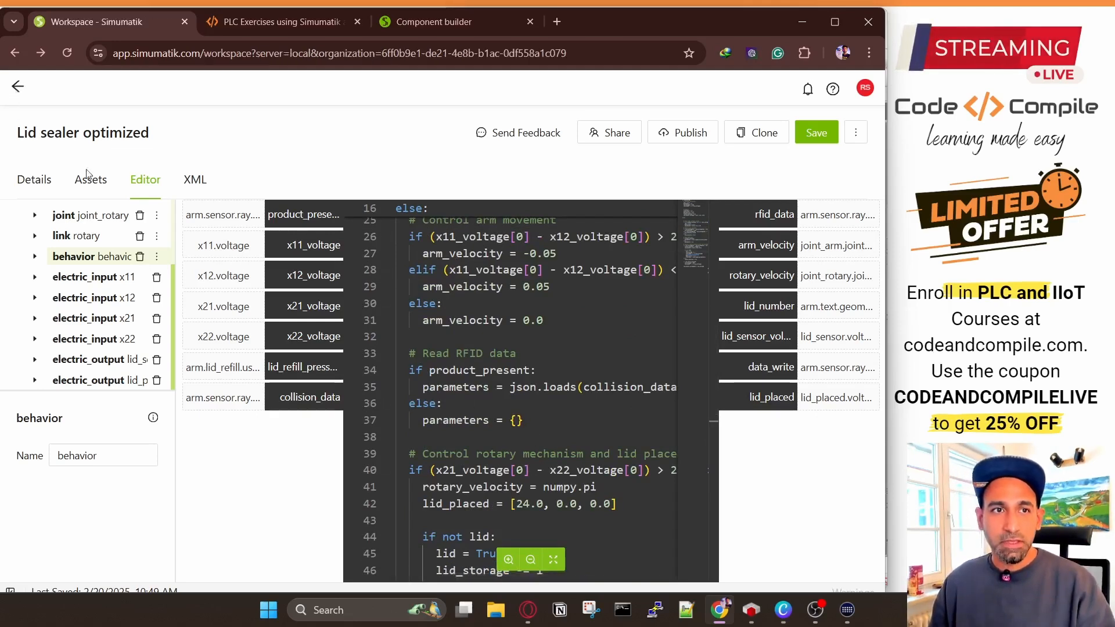
pyautogui.scroll(-5, 459, 343)
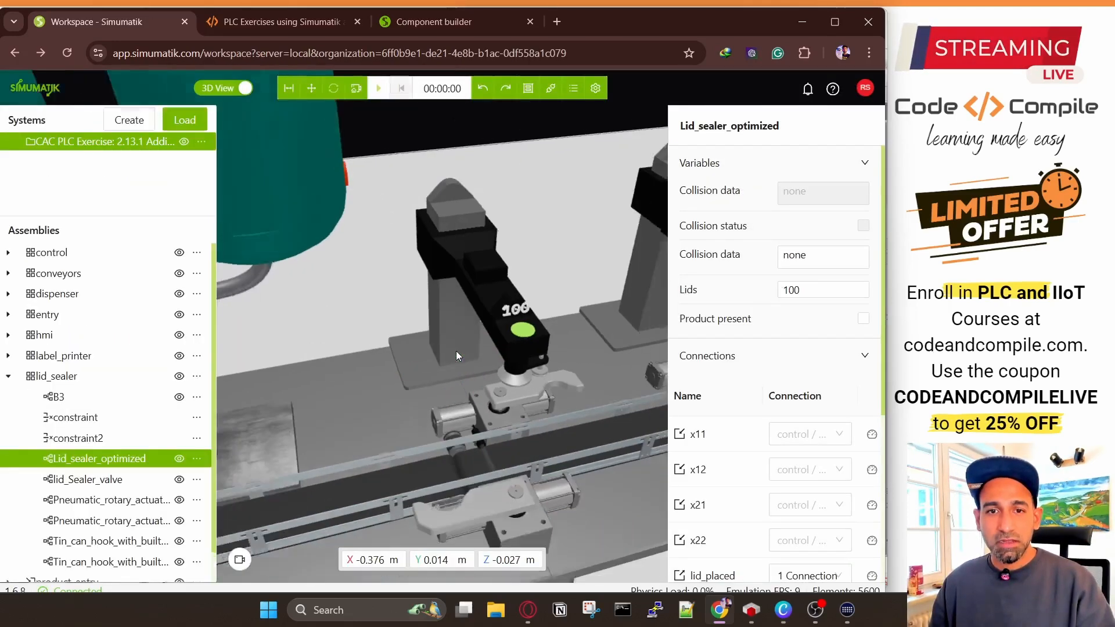
pyautogui.moveTo(574, 370); pyautogui.dragTo(476, 383)
pyautogui.scroll(5, 476, 382)
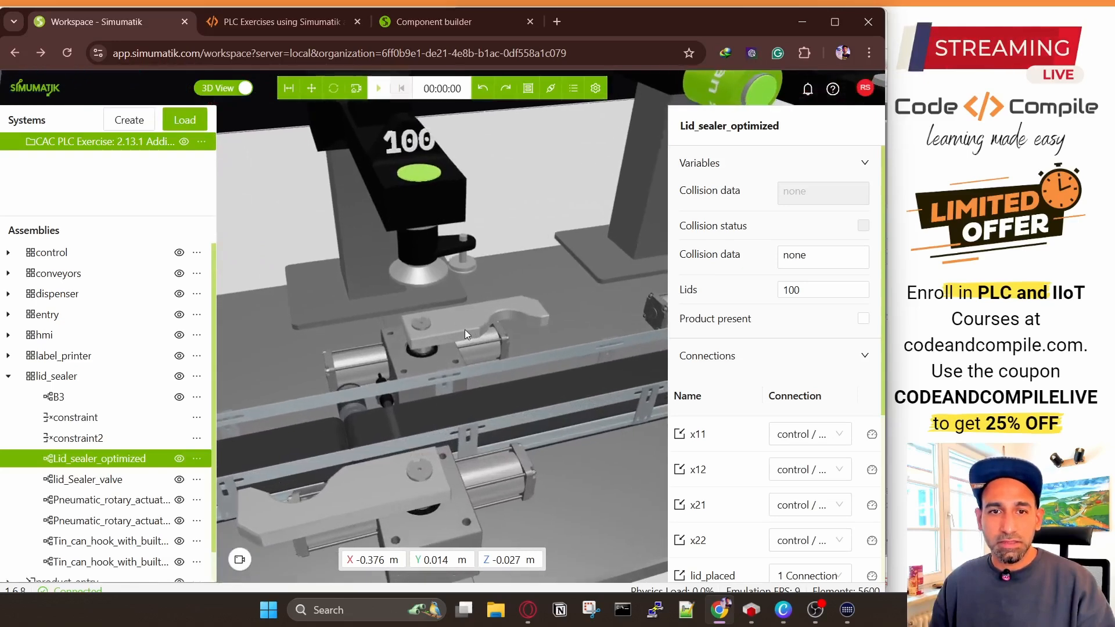
pyautogui.click(465, 329)
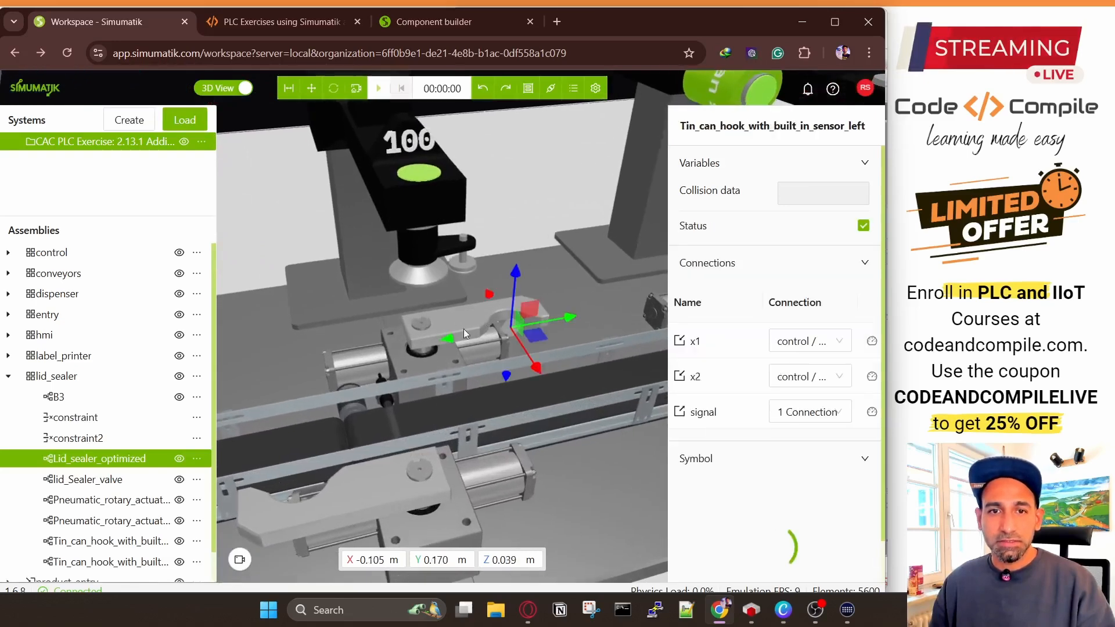
pyautogui.click(389, 491)
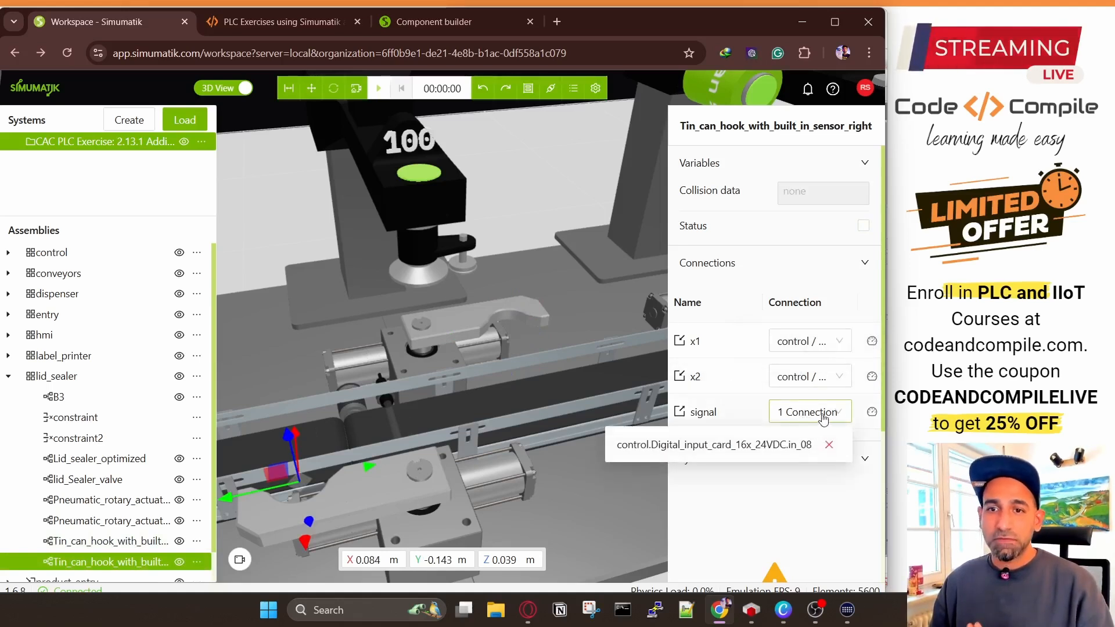
pyautogui.click(873, 413)
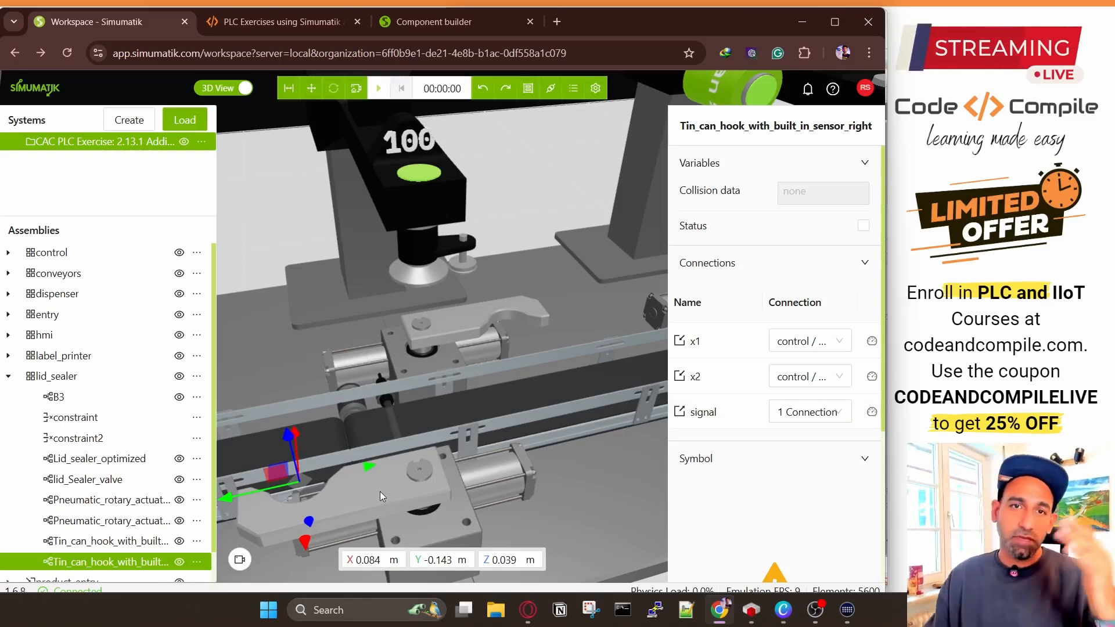
# Step: Select the label printer in the 3D scene and open its component page in the component editor
pyautogui.scroll(-5, 412, 303)
pyautogui.moveTo(509, 287); pyautogui.dragTo(451, 311)
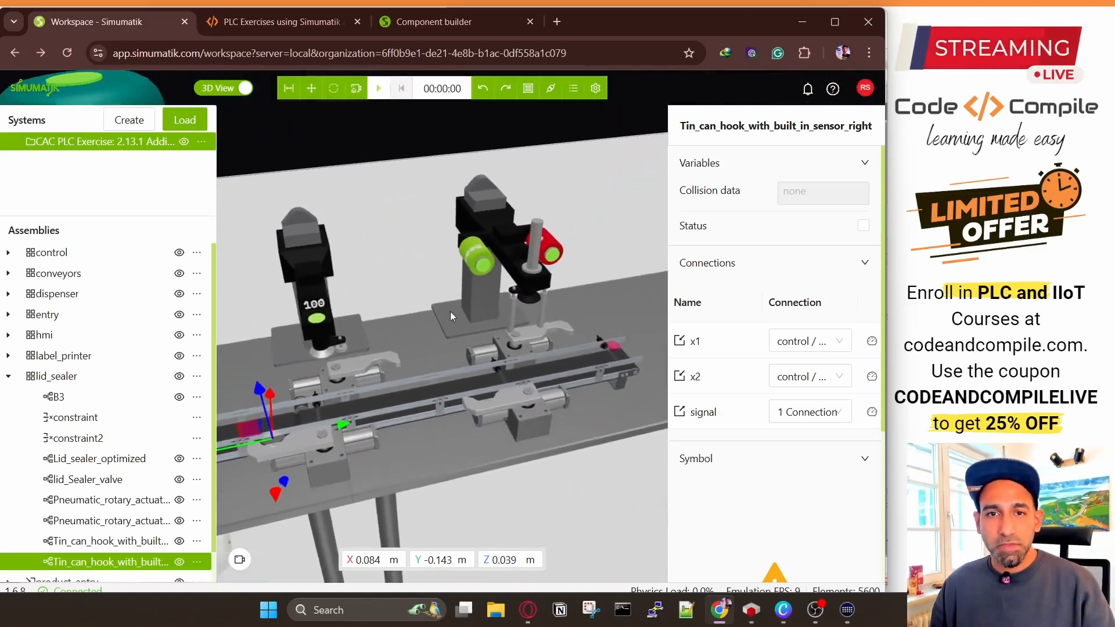
pyautogui.scroll(4, 451, 311)
pyautogui.click(501, 250)
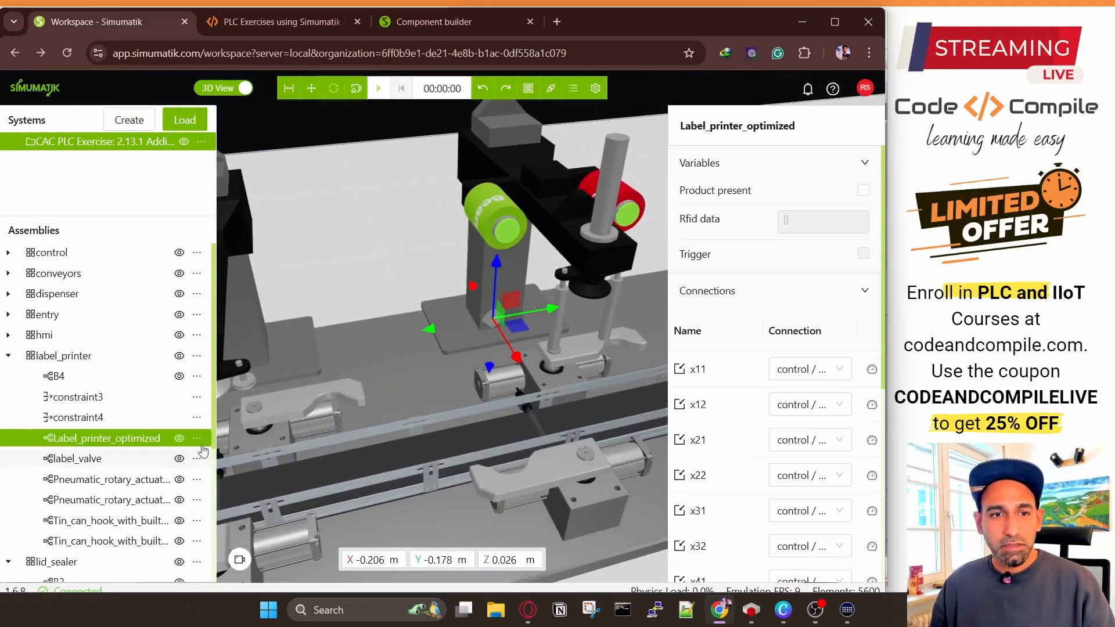
pyautogui.click(200, 442)
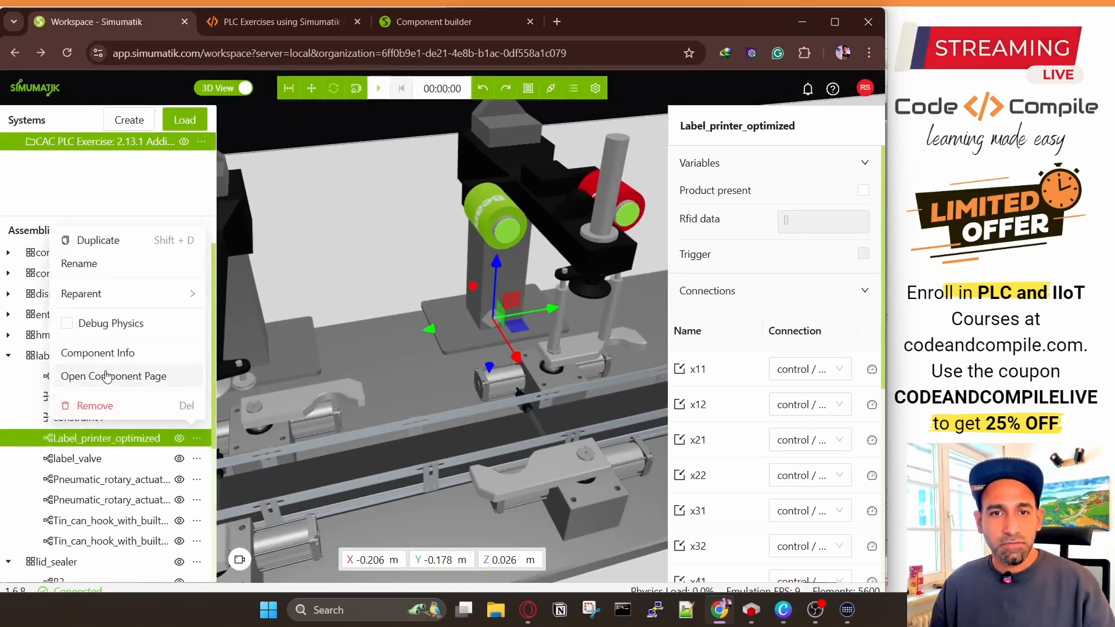
pyautogui.click(137, 377)
pyautogui.click(143, 180)
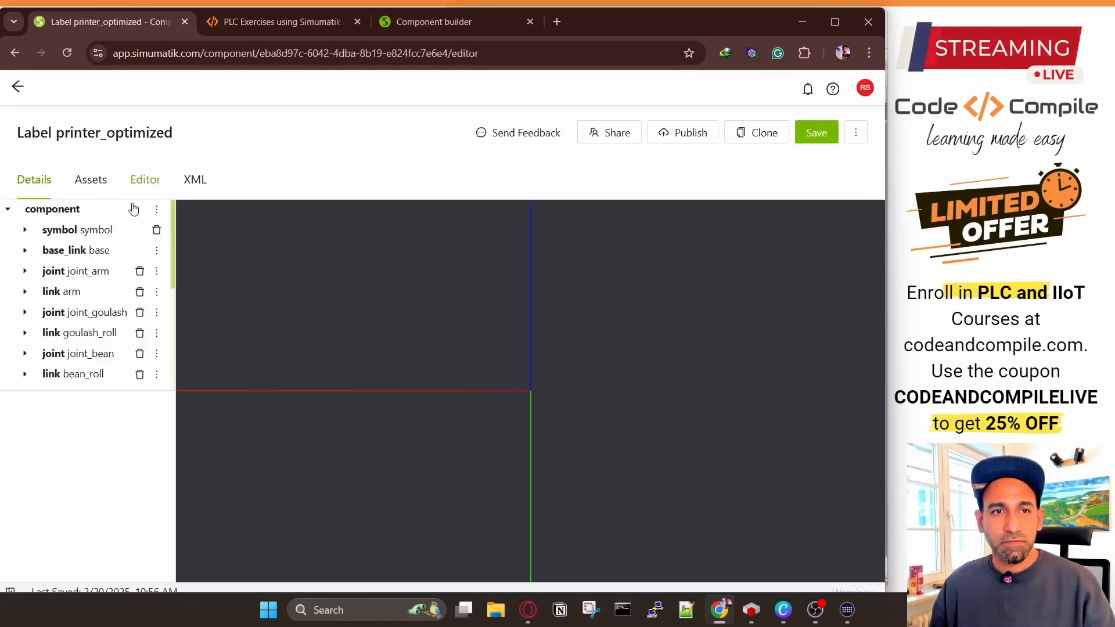
# Step: Look through the label printer's component tree and open its behavior script at the goulash and bean sections
pyautogui.scroll(-5, 87, 325)
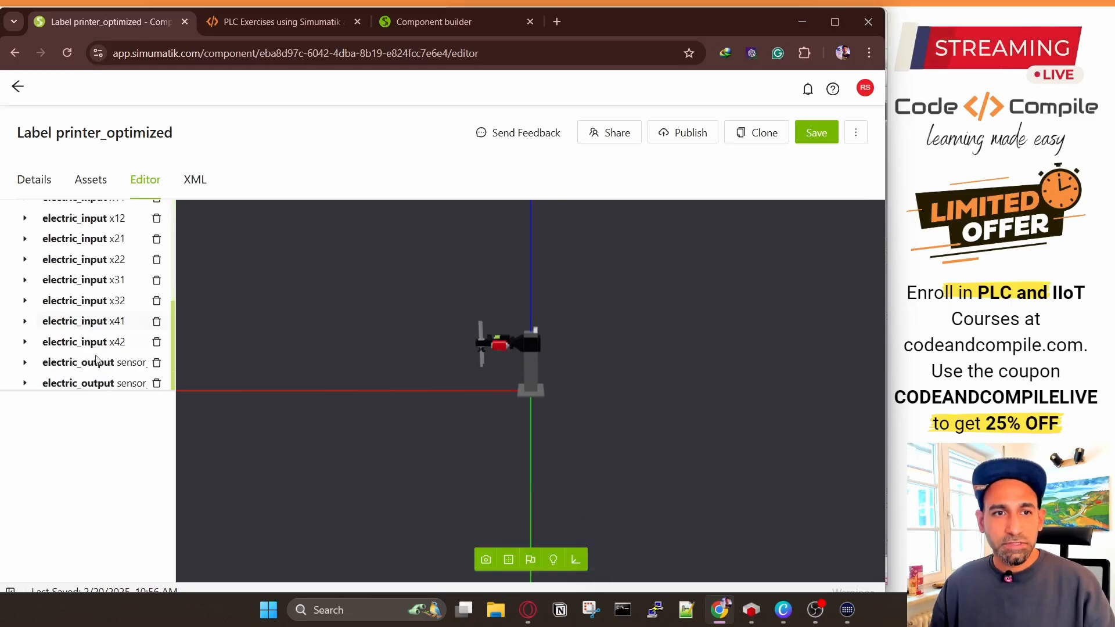
pyautogui.scroll(5, 102, 344)
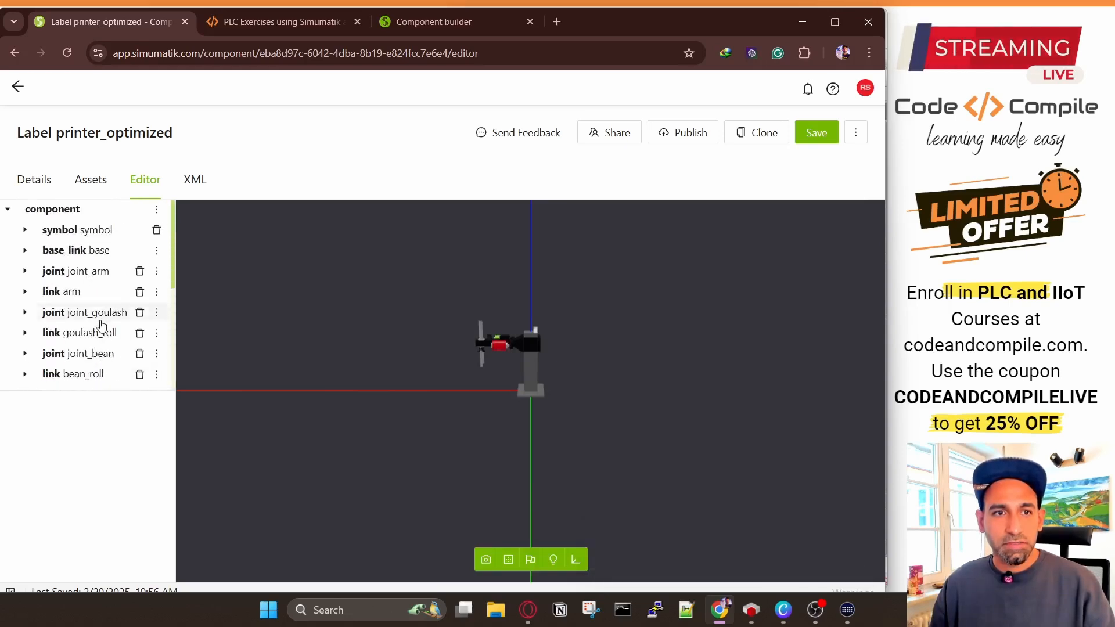
pyautogui.scroll(-5, 82, 285)
pyautogui.scroll(2, 82, 251)
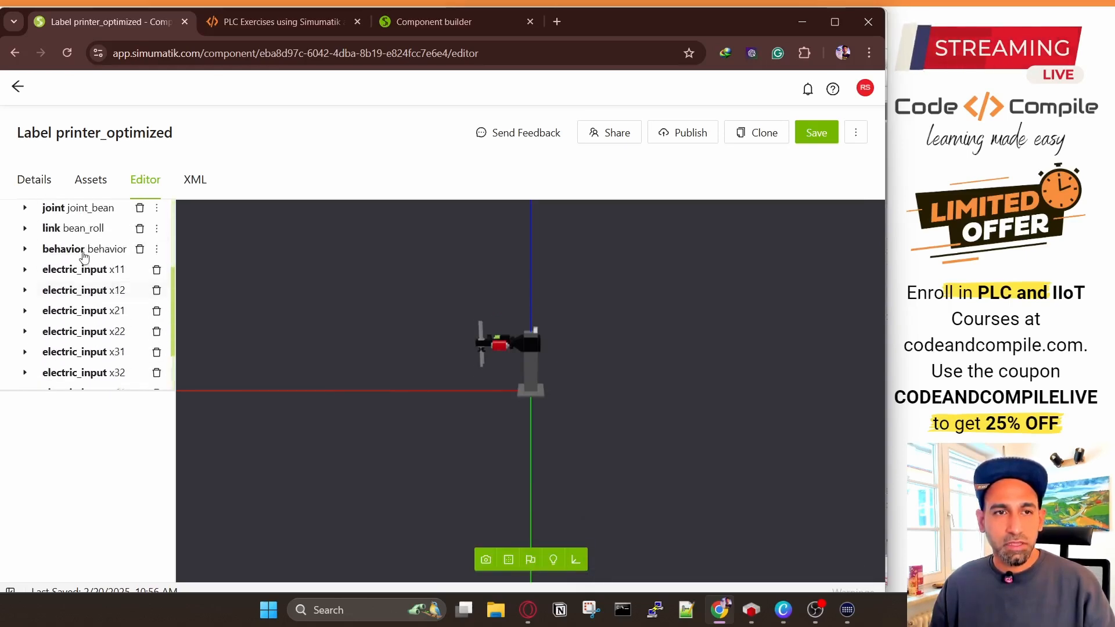
pyautogui.click(89, 250)
pyautogui.scroll(-8, 536, 420)
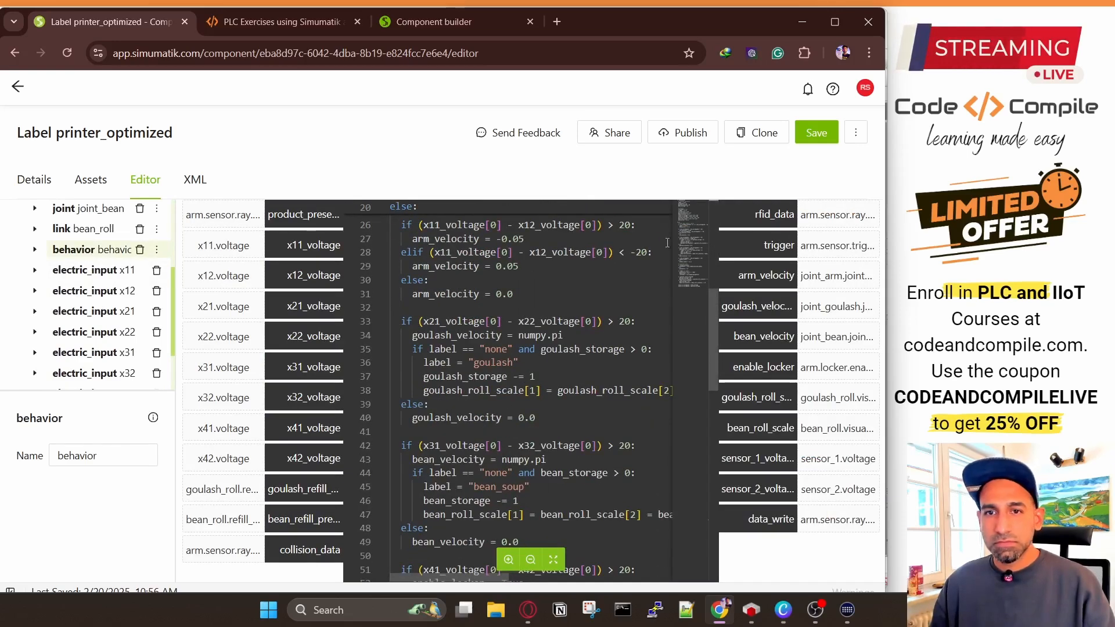
# Step: Enlarge the script and highlight the "goulash" and "bean_soup" label assignments
pyautogui.click(509, 560)
pyautogui.click(525, 397)
pyautogui.scroll(-1, 522, 430)
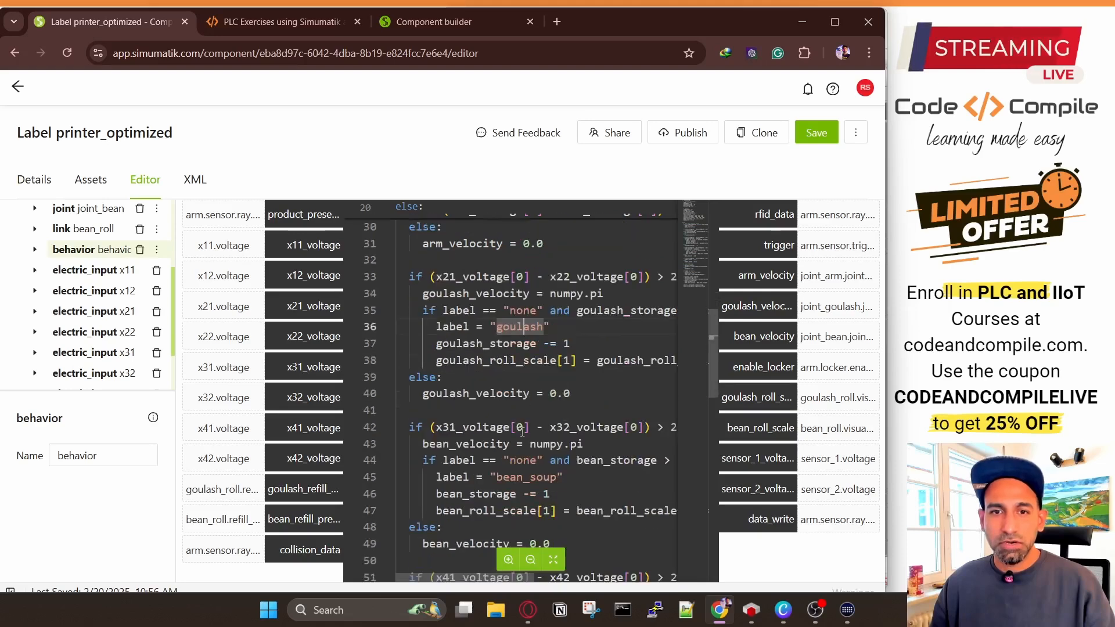
pyautogui.click(524, 476)
pyautogui.scroll(-2, 523, 470)
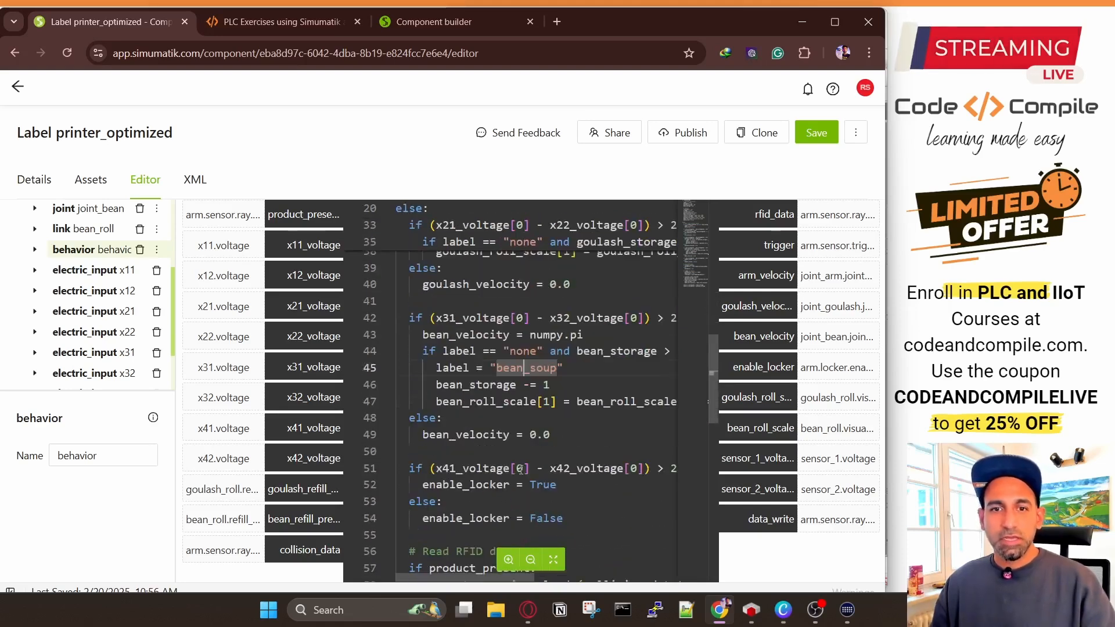
# Step: Read on to the RFID data section and highlight the parameters["label"] = label line
pyautogui.scroll(-5, 496, 448)
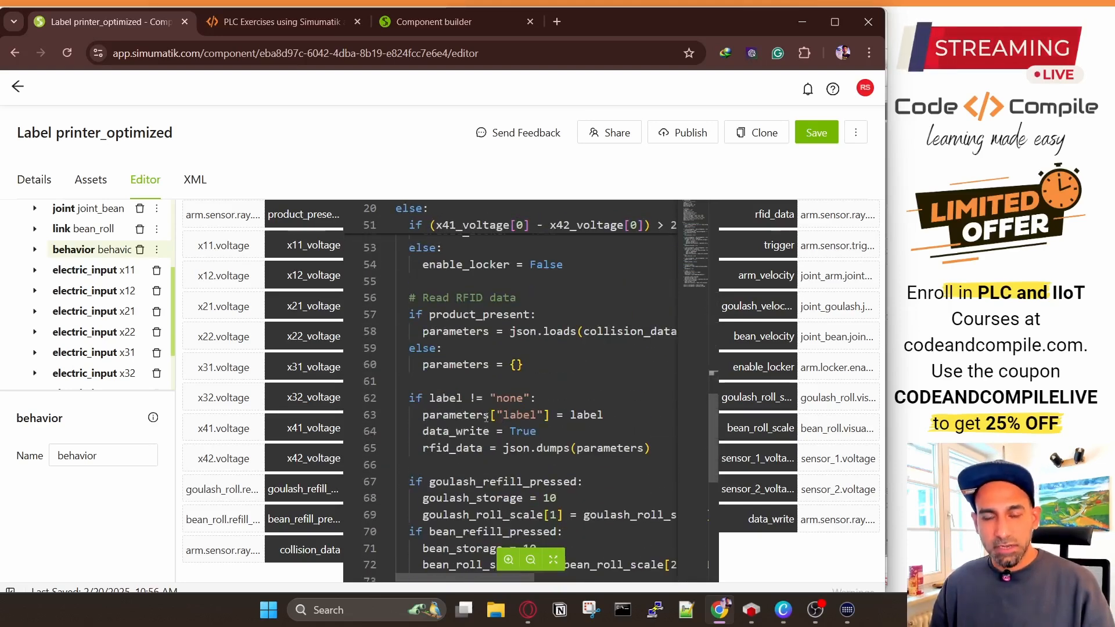
pyautogui.scroll(-3, 487, 417)
pyautogui.scroll(2, 566, 368)
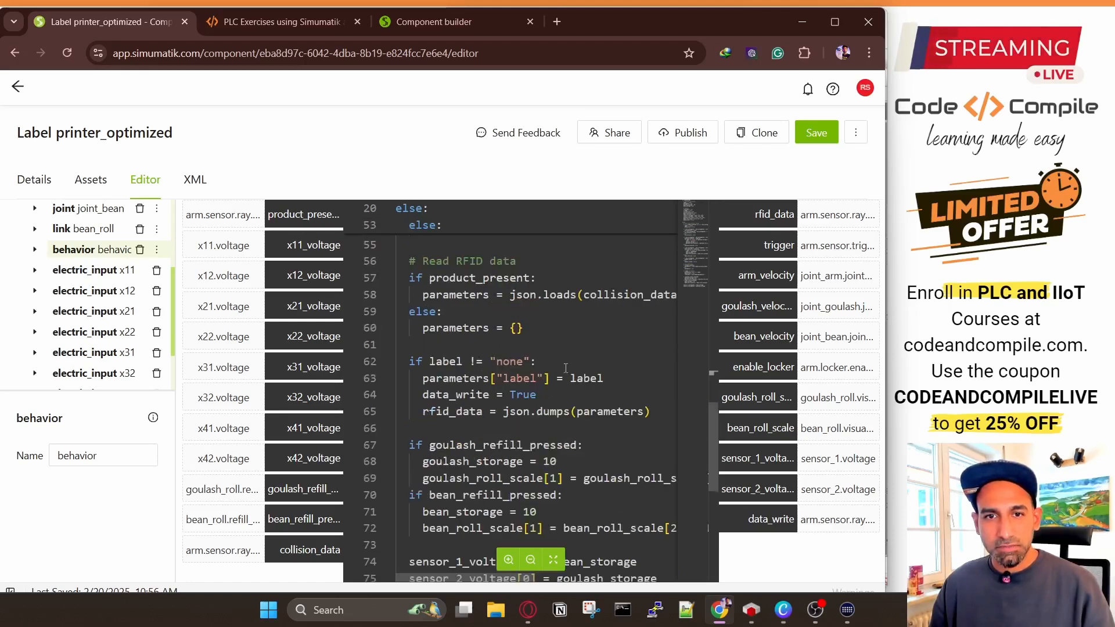
pyautogui.moveTo(619, 374); pyautogui.dragTo(424, 376)
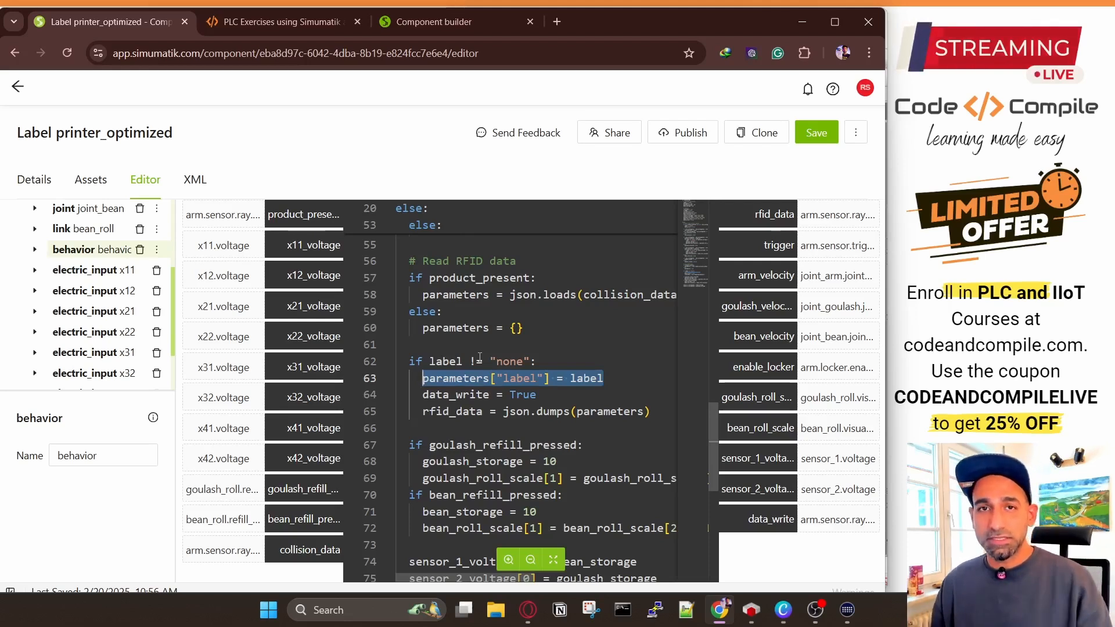
# Step: Return to the workspace and search the public component library for RFID from the label_printer assembly
pyautogui.click(18, 89)
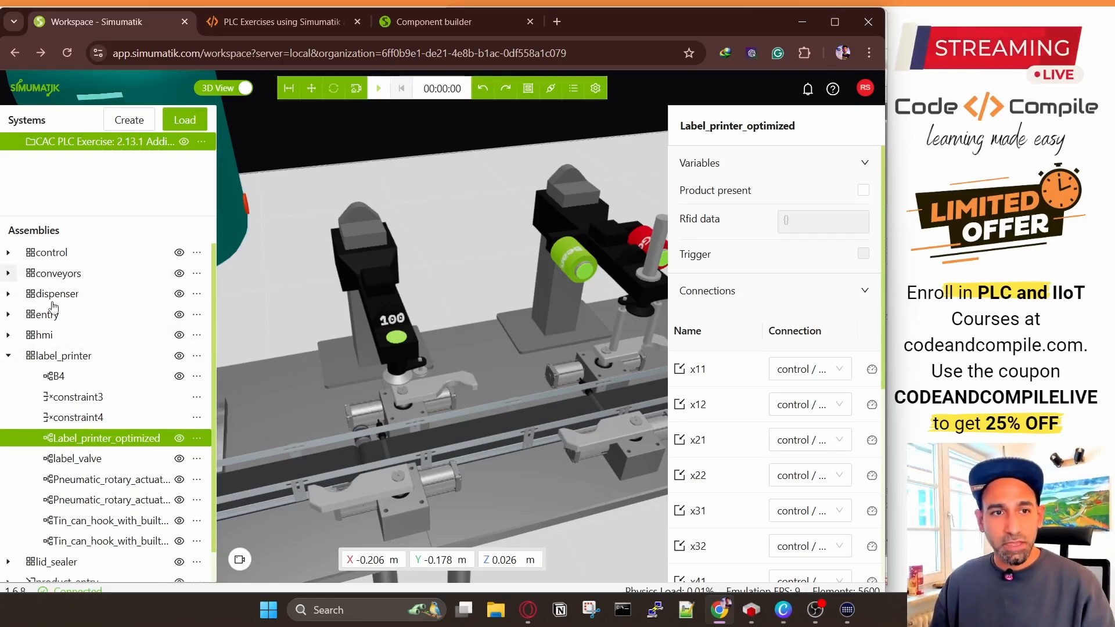
pyautogui.click(197, 356)
pyautogui.click(126, 386)
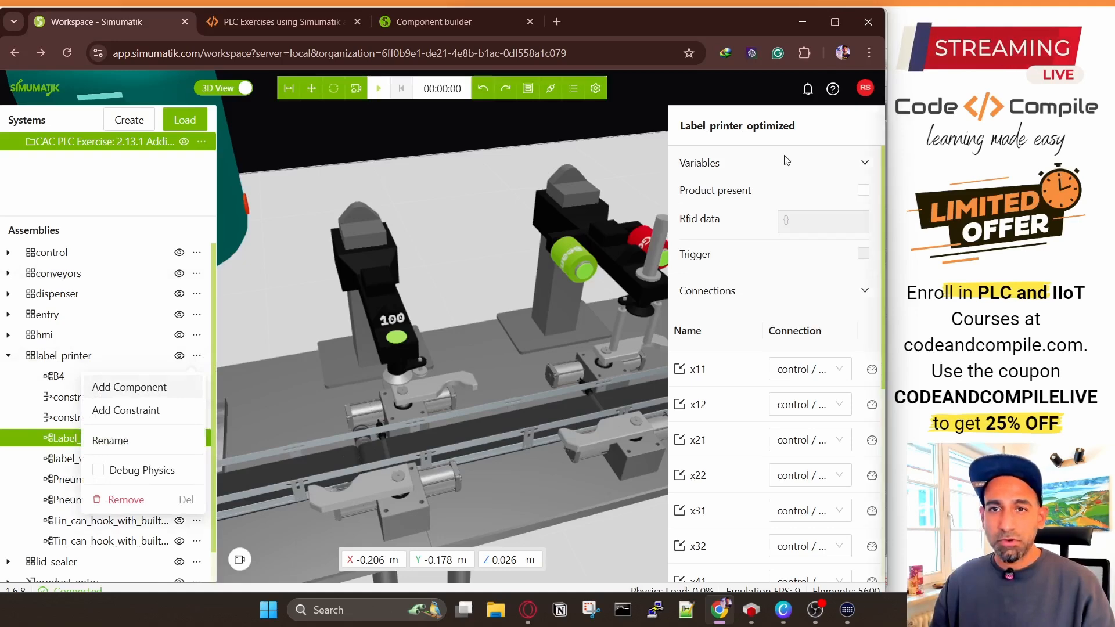
pyautogui.click(686, 192)
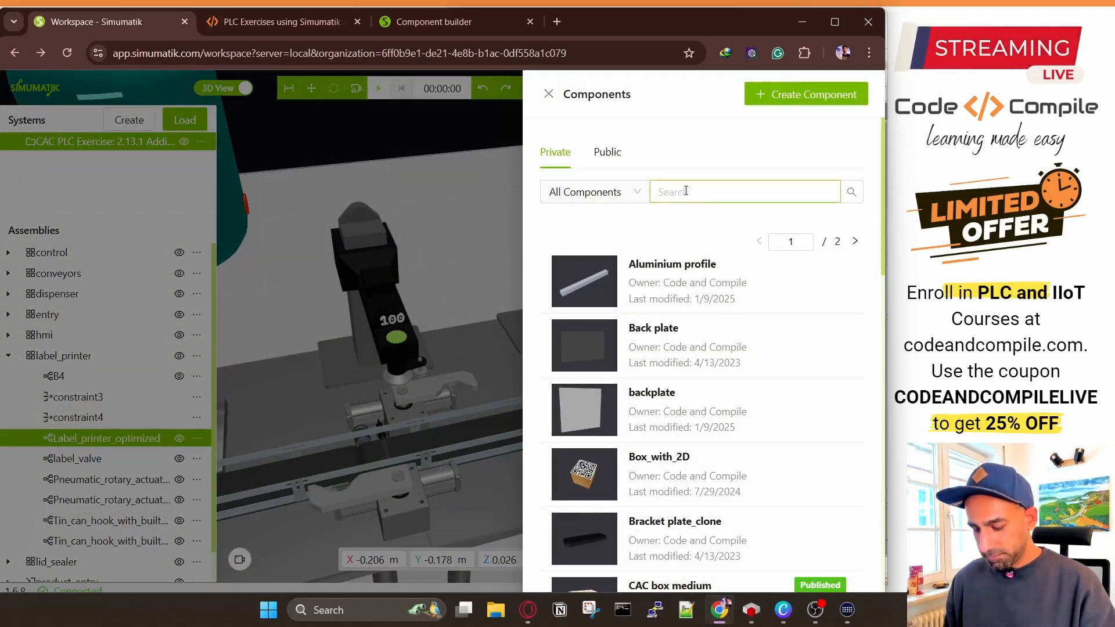
pyautogui.write('RFID')
pyautogui.click(614, 152)
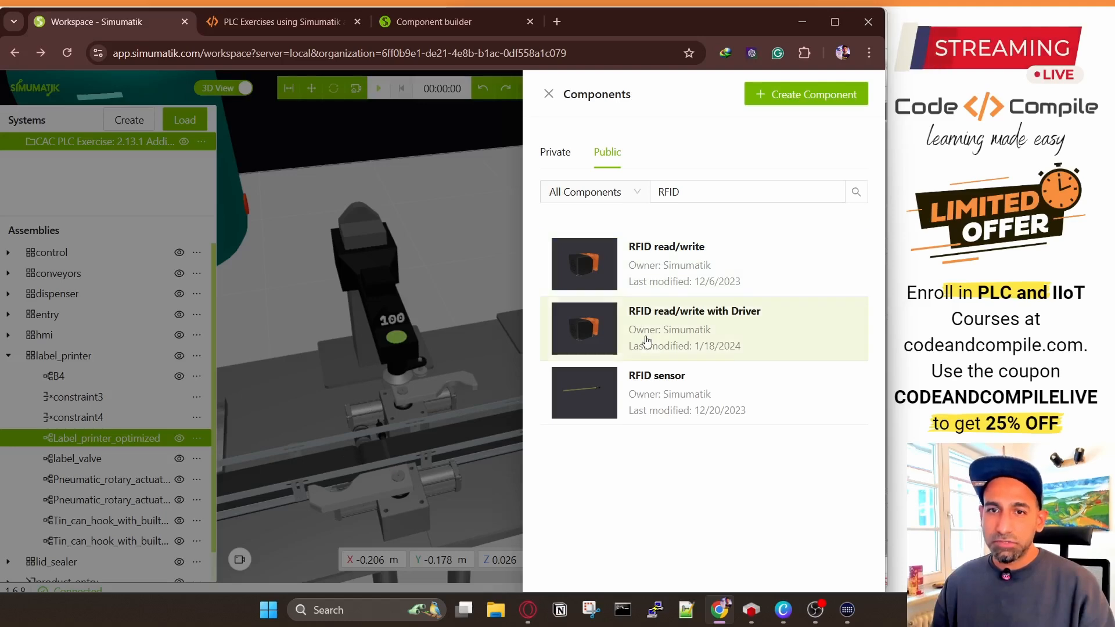
# Step: Read the component information for RFID read/write with Driver, enlarge its preview image, and close the component library
pyautogui.click(608, 336)
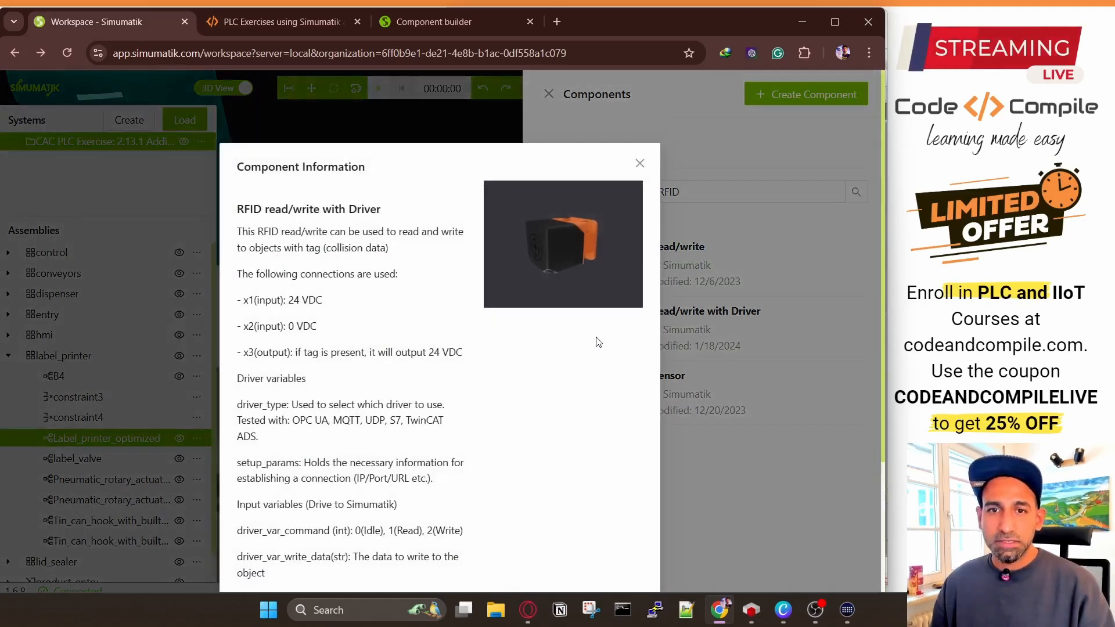
pyautogui.click(567, 255)
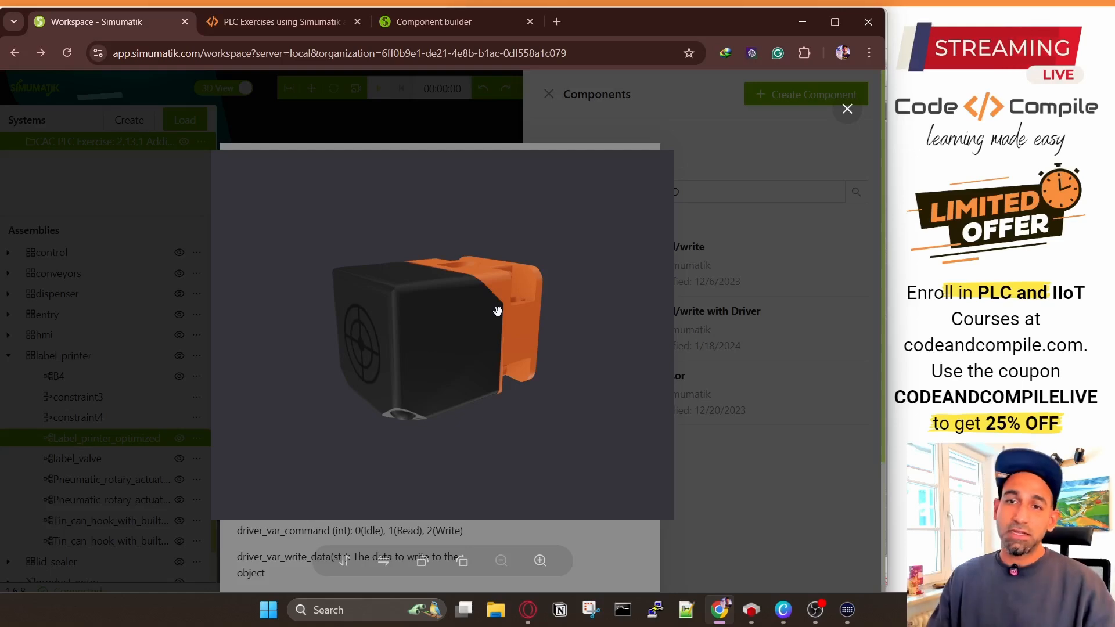
pyautogui.click(757, 364)
pyautogui.click(640, 163)
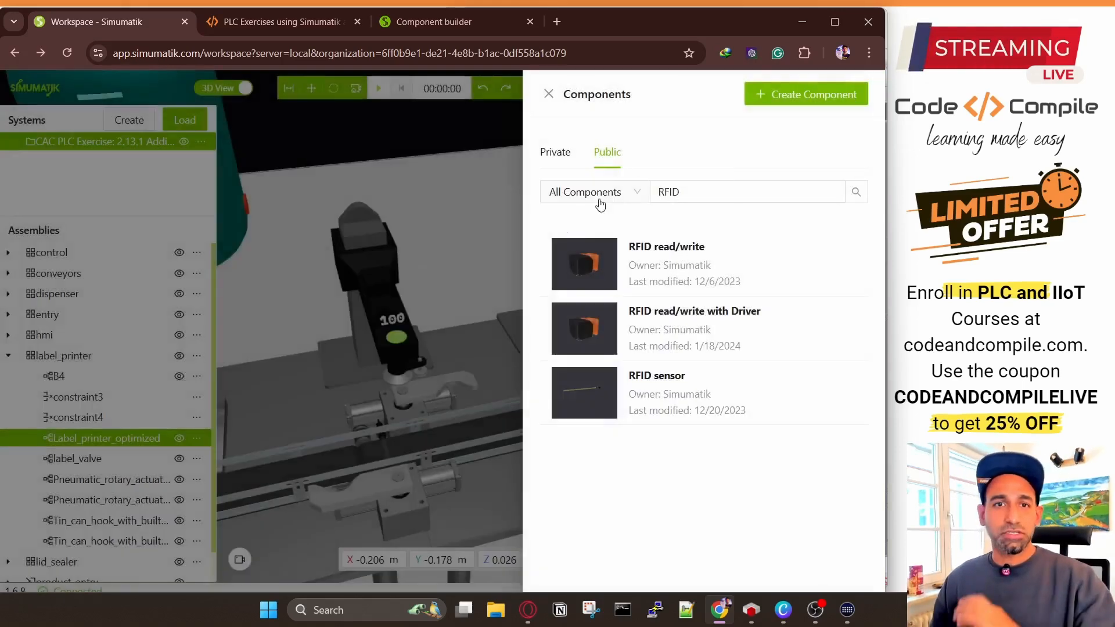
pyautogui.click(475, 248)
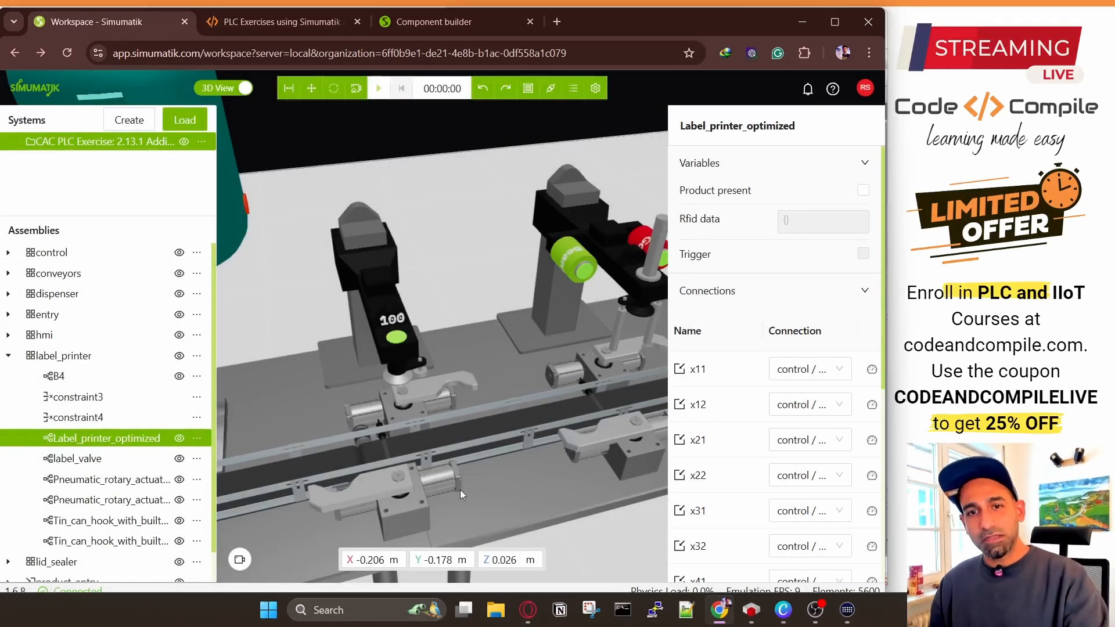
# Step: Start the emulation and hide the side panels to show the whole canning line
pyautogui.scroll(-10, 514, 410)
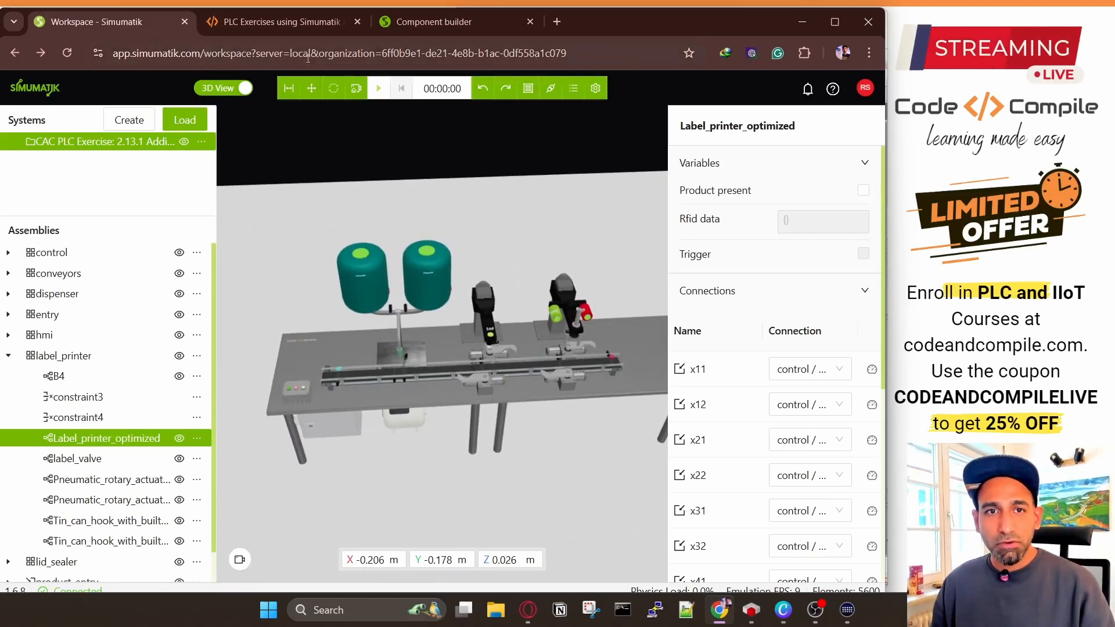
pyautogui.click(378, 89)
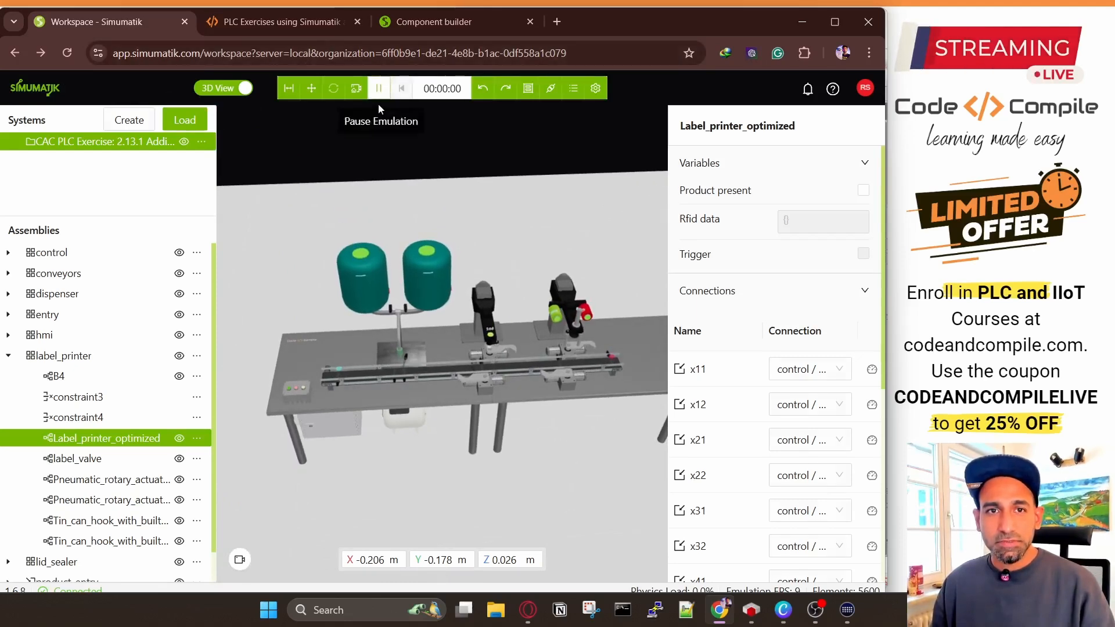
pyautogui.click(289, 93)
pyautogui.scroll(5, 450, 370)
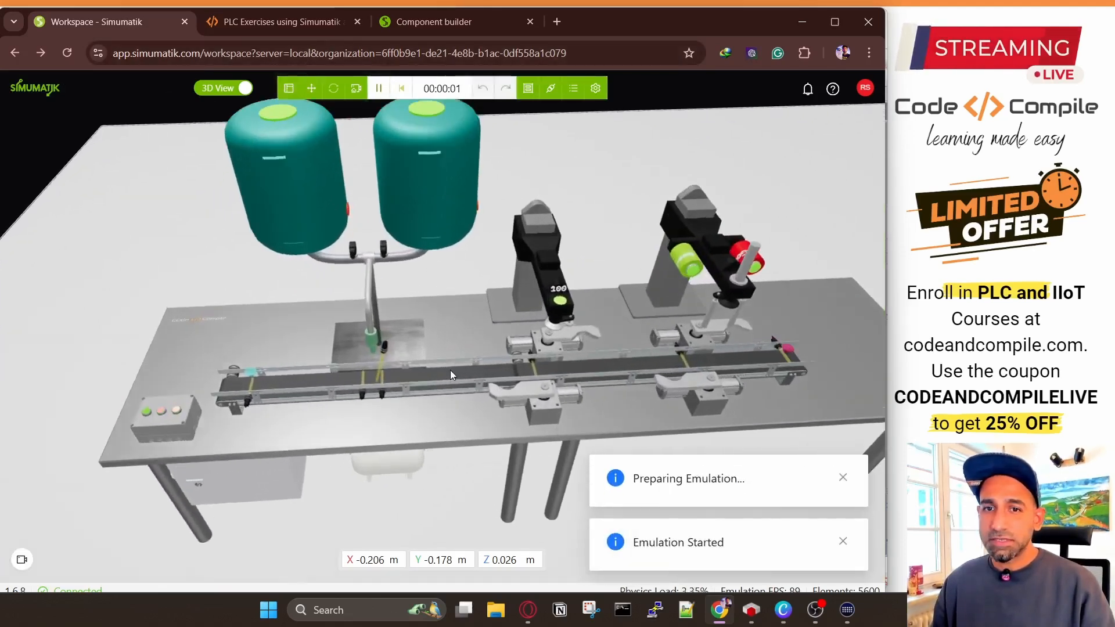
pyautogui.scroll(-3, 441, 375)
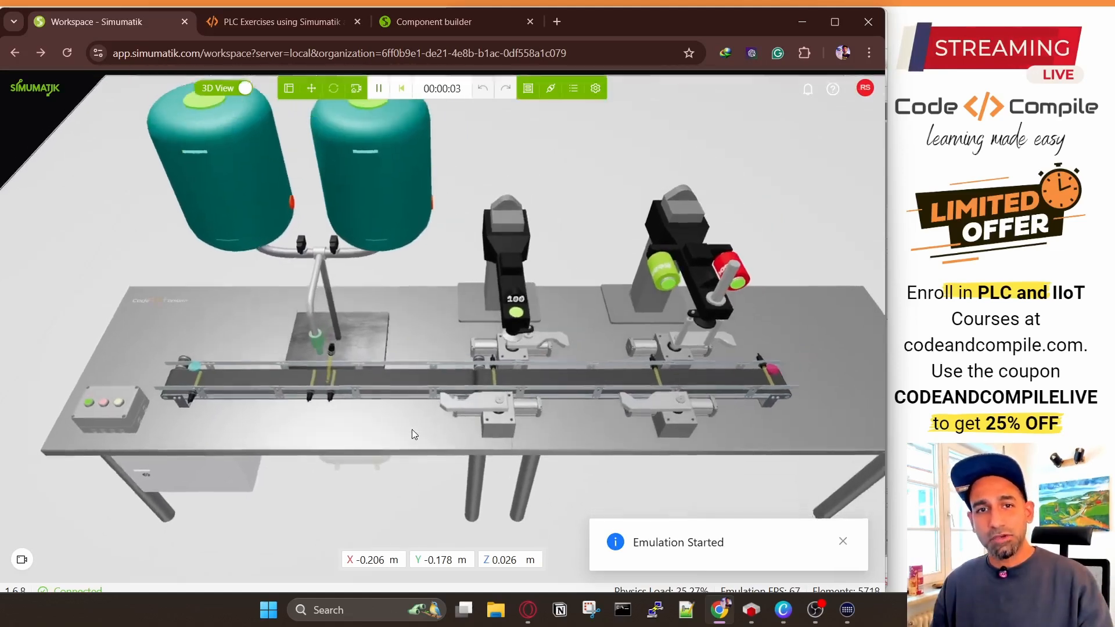
# Step: Set the canning line running from the pushbutton box on the table
pyautogui.click(113, 408)
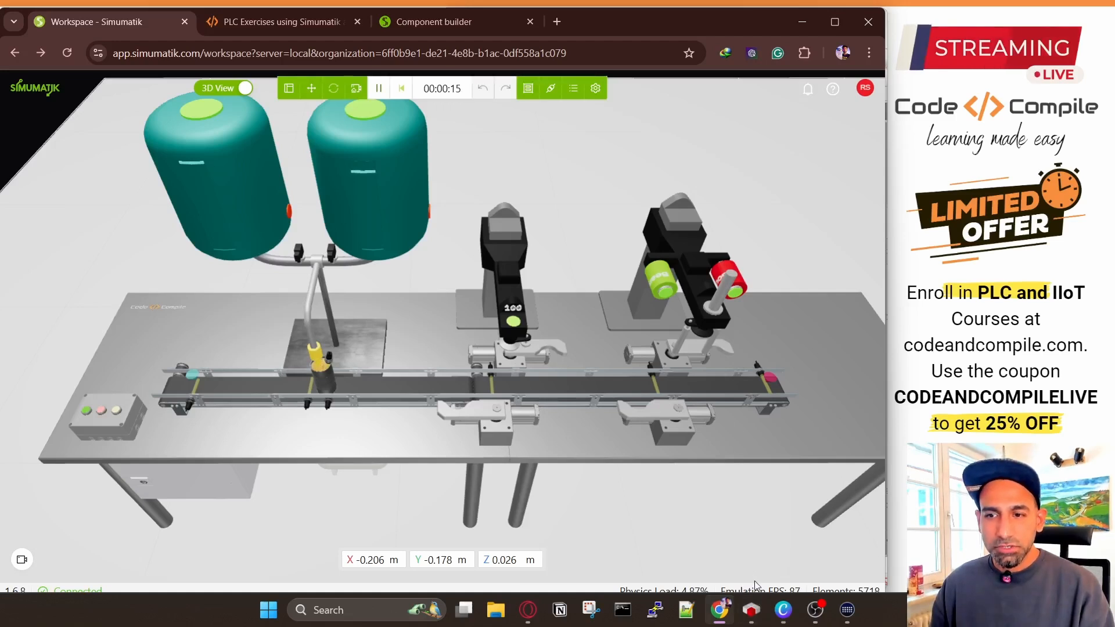
pyautogui.moveTo(750, 610)
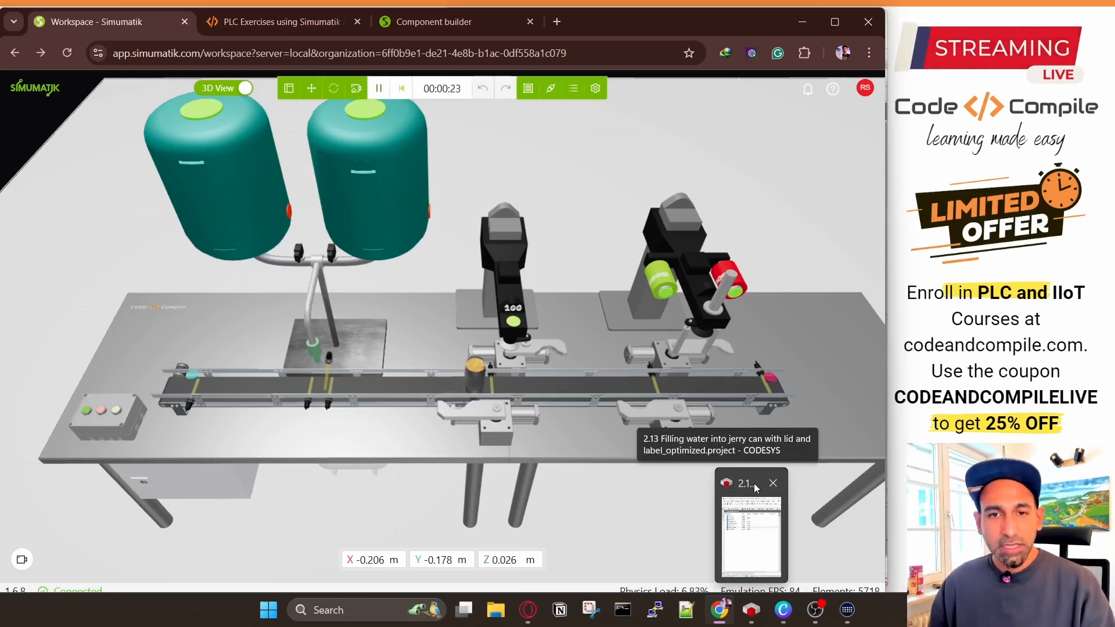
# Step: Open the control cabinet under the table and show a close-up of the generic rack PLC's I/O indicators with the side panels hidden
pyautogui.click(289, 91)
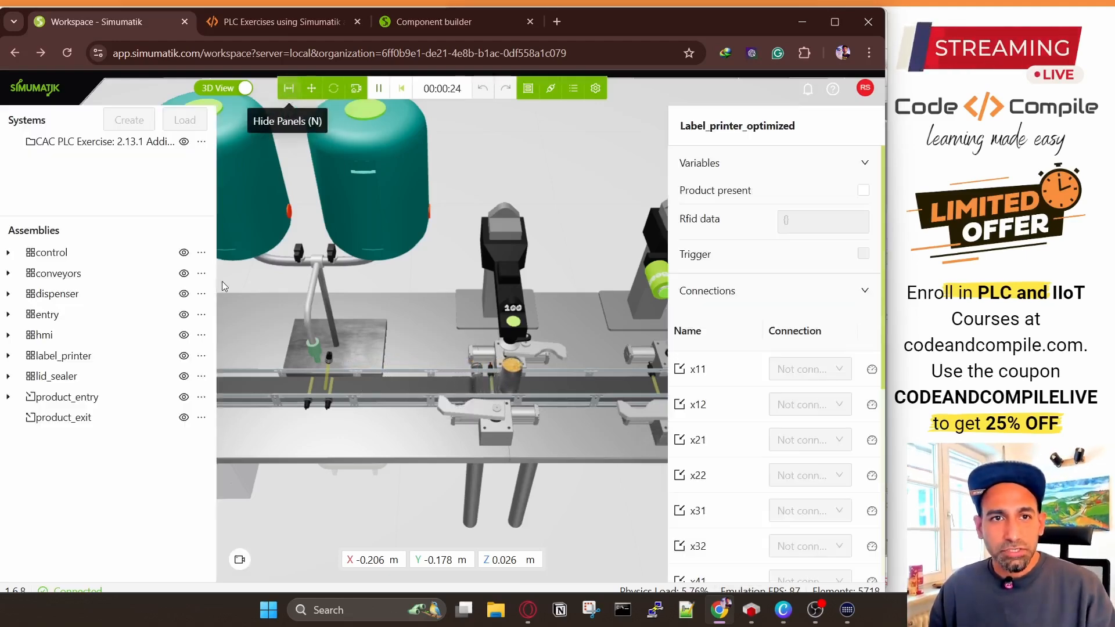
pyautogui.moveTo(627, 290); pyautogui.dragTo(367, 378)
pyautogui.scroll(3, 511, 363)
pyautogui.scroll(4, 369, 375)
pyautogui.click(371, 300)
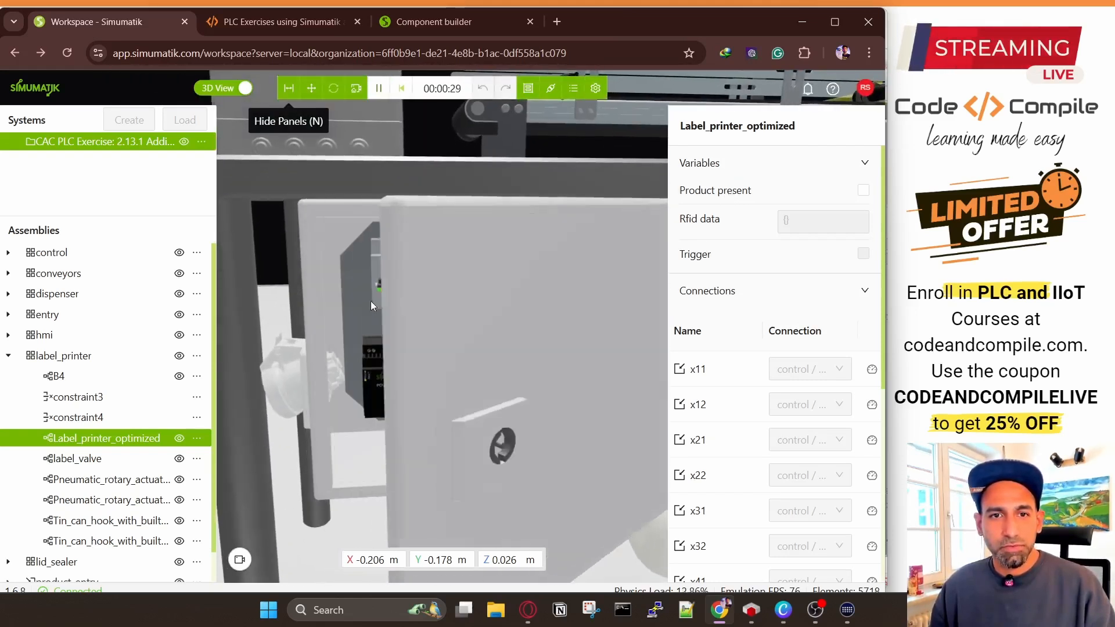
pyautogui.scroll(3, 489, 413)
pyautogui.scroll(5, 476, 403)
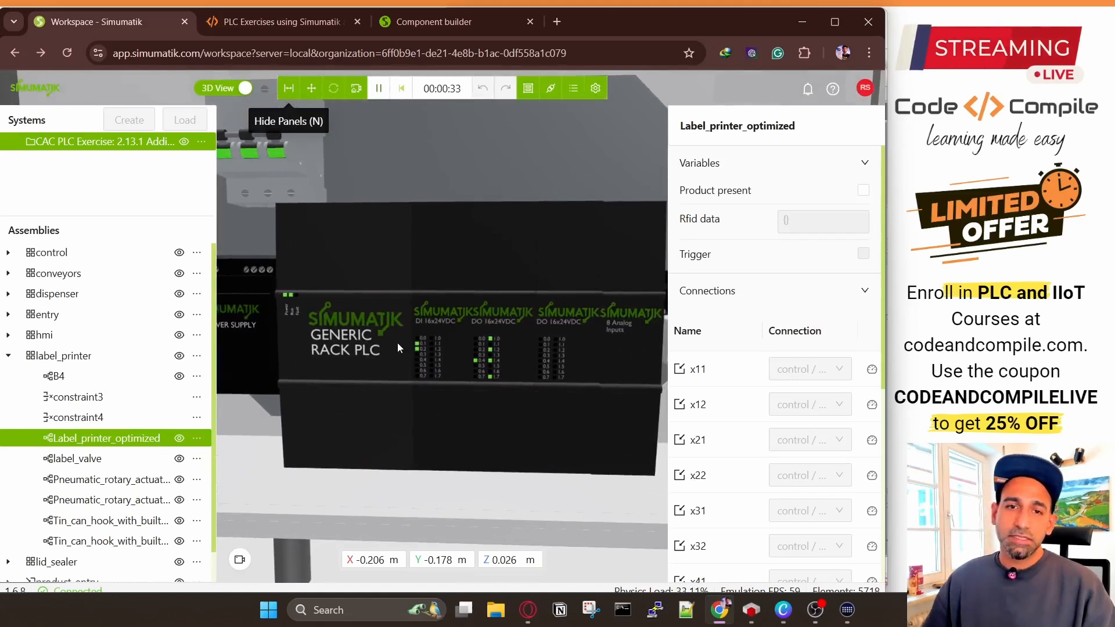
pyautogui.click(269, 94)
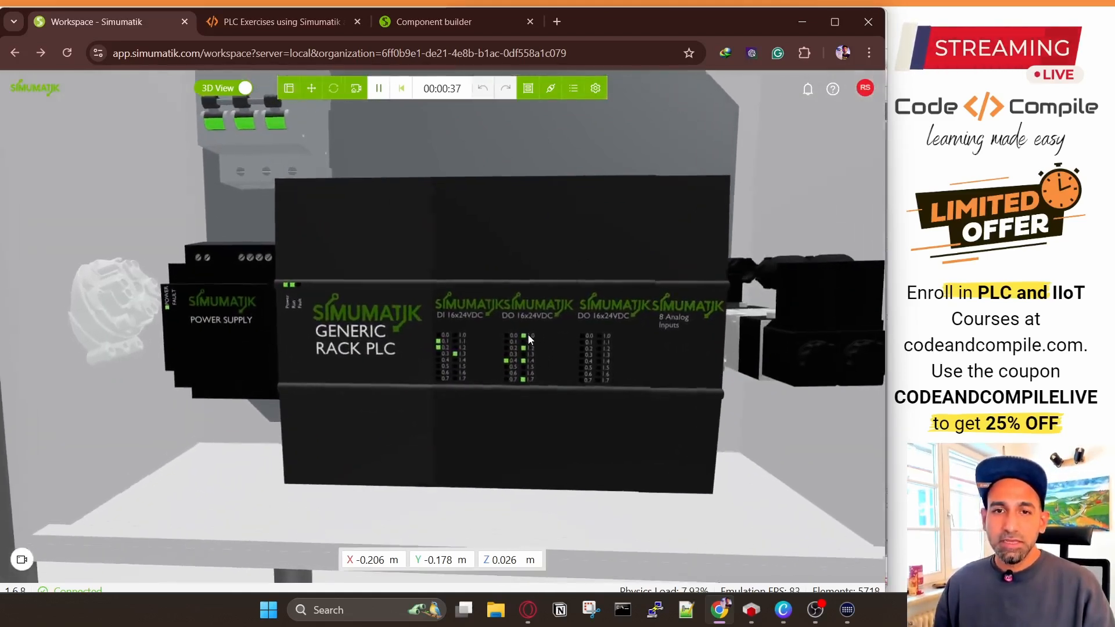
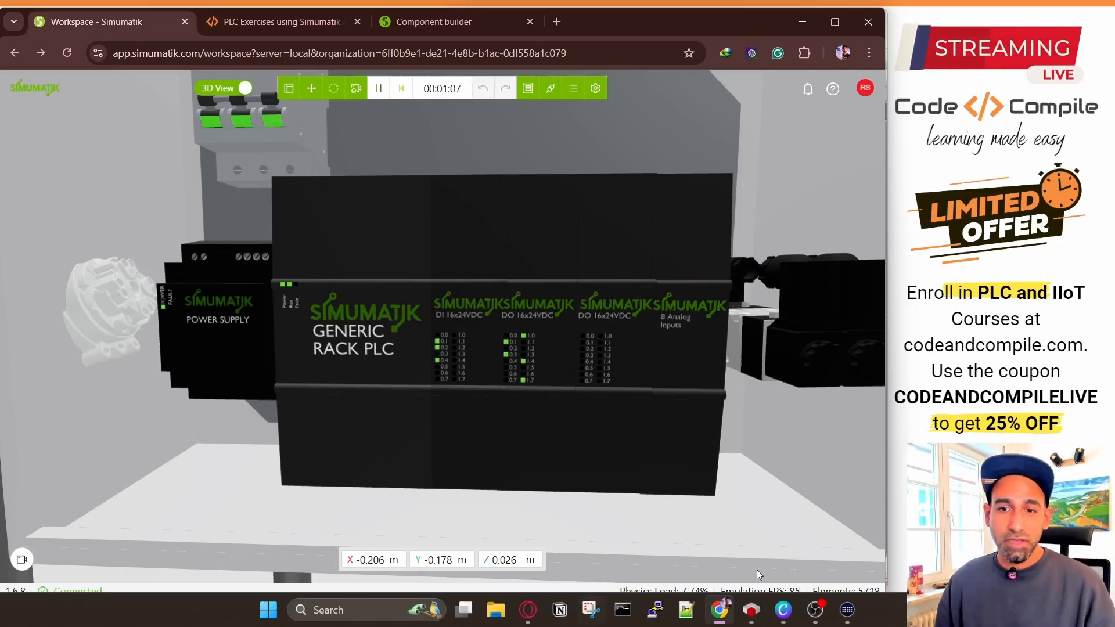
# Step: Switch to CODESYS to check the live GVL variable values, and return to the Simumatik workspace
pyautogui.click(750, 617)
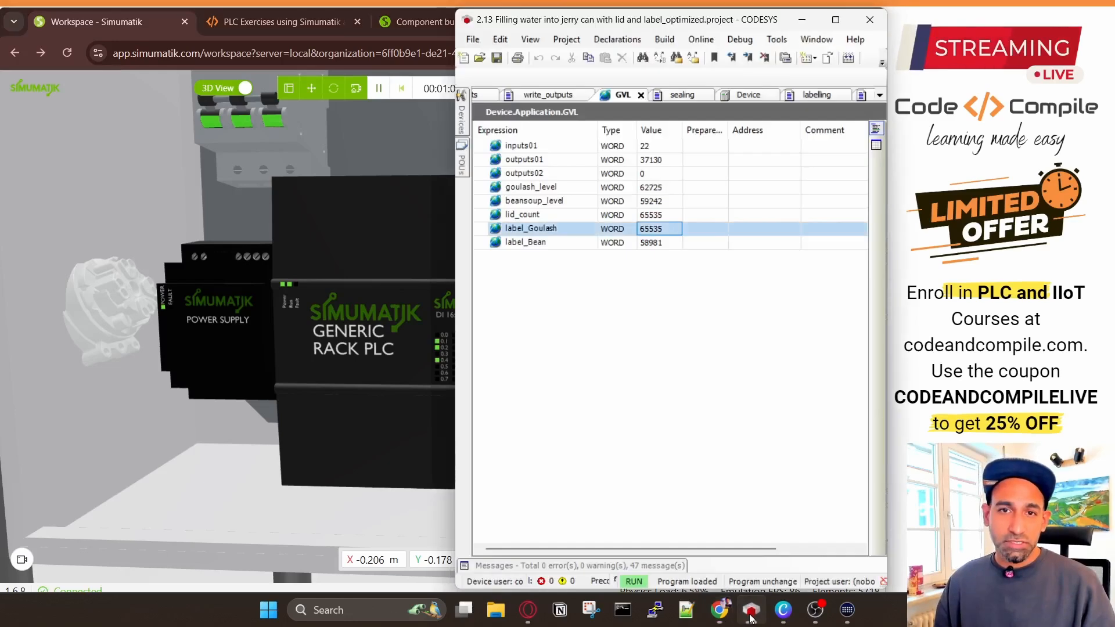
pyautogui.click(751, 617)
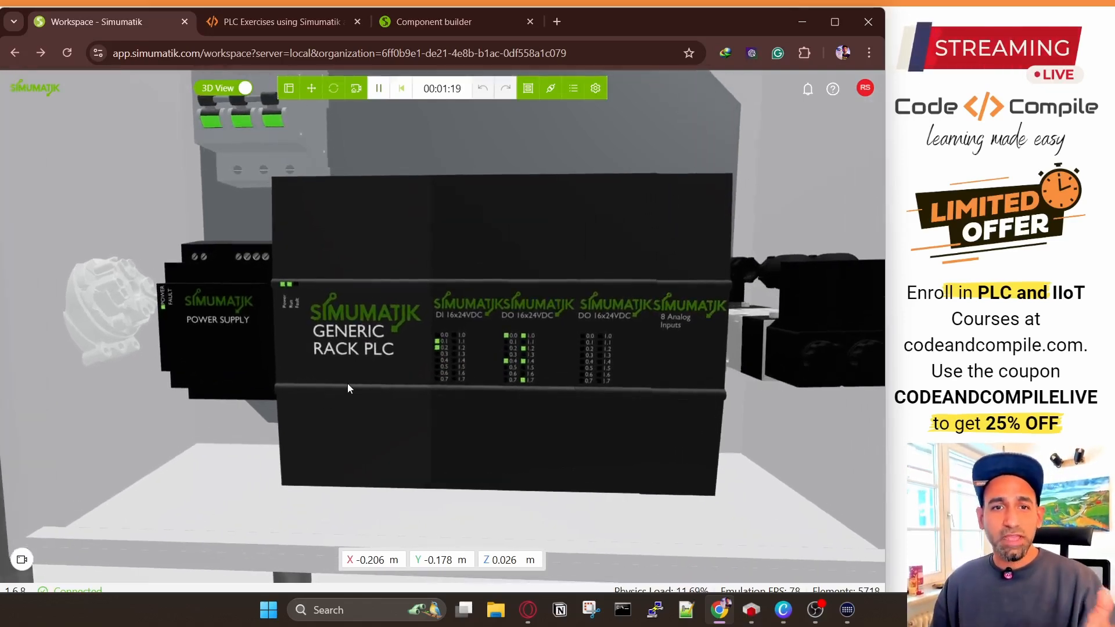
# Step: Examine the sensors at the conveyor entry and beneath the dispenser nozzle
pyautogui.scroll(-10, 347, 383)
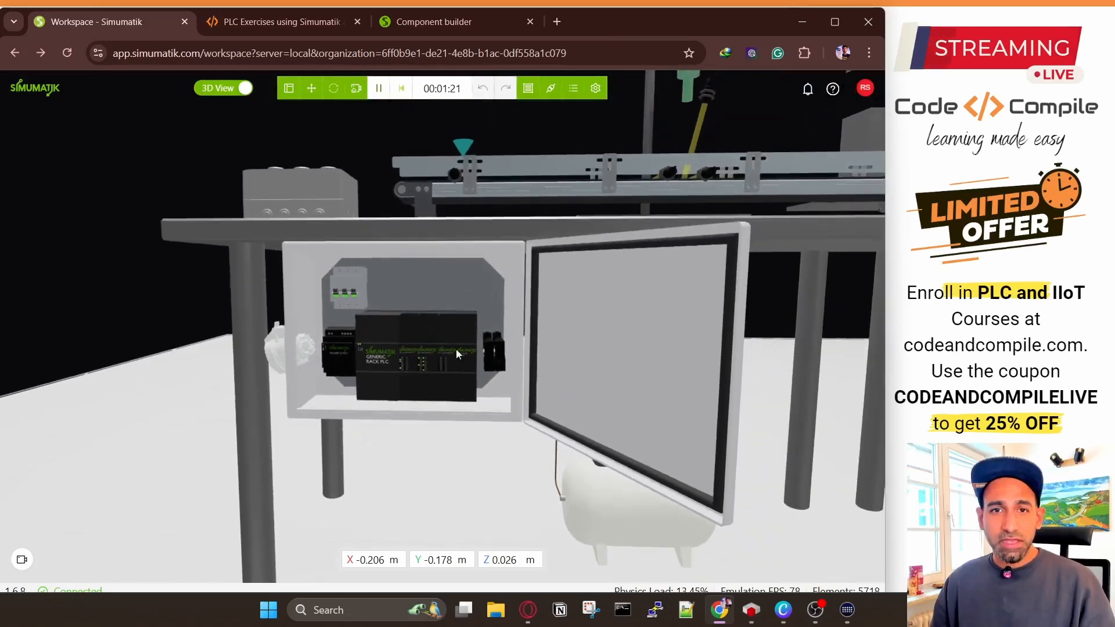
pyautogui.moveTo(455, 350); pyautogui.dragTo(463, 392)
pyautogui.scroll(5, 440, 228)
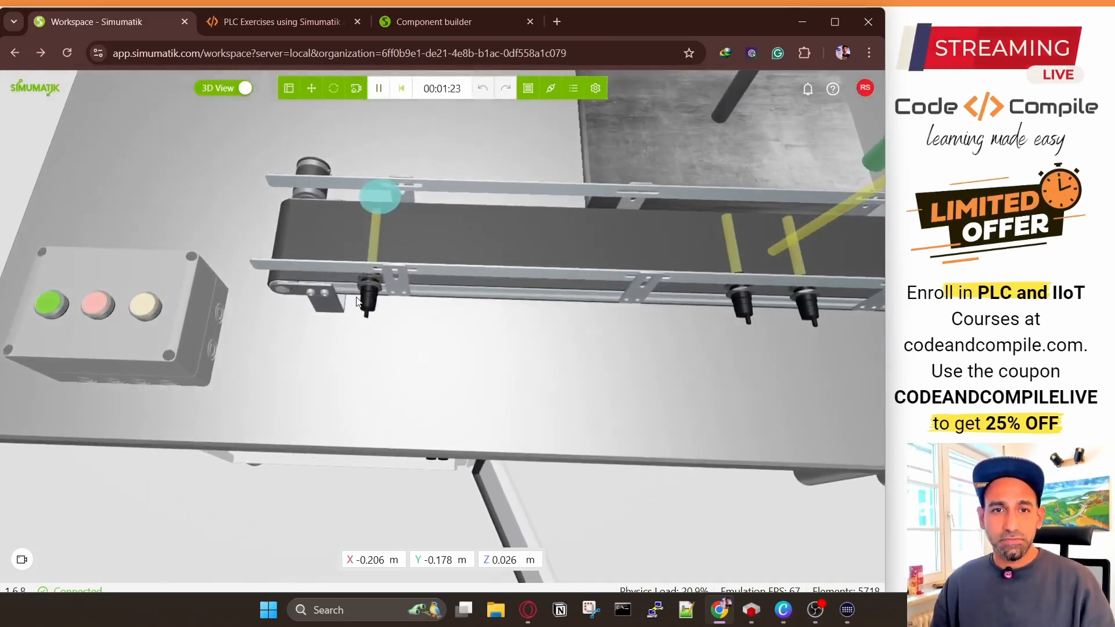
pyautogui.scroll(-5, 369, 287)
pyautogui.scroll(5, 450, 324)
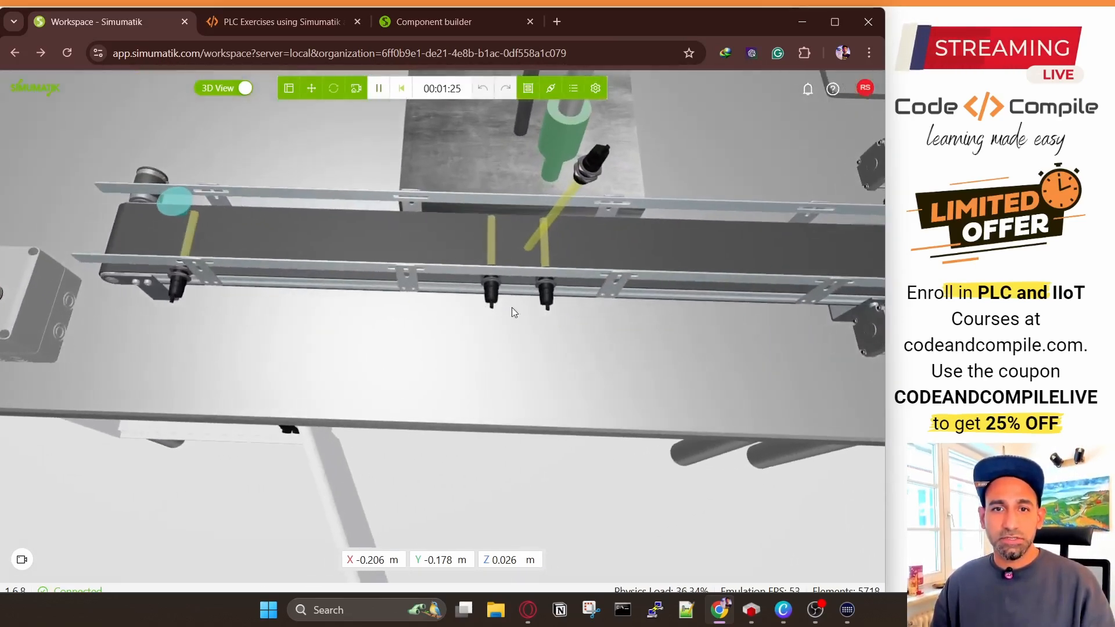
# Step: Examine the pneumatic hooks and sensors at the lid sealing and label printing stations, ending with an overview of the line
pyautogui.scroll(-5, 502, 303)
pyautogui.moveTo(609, 350); pyautogui.dragTo(455, 315)
pyautogui.scroll(5, 454, 315)
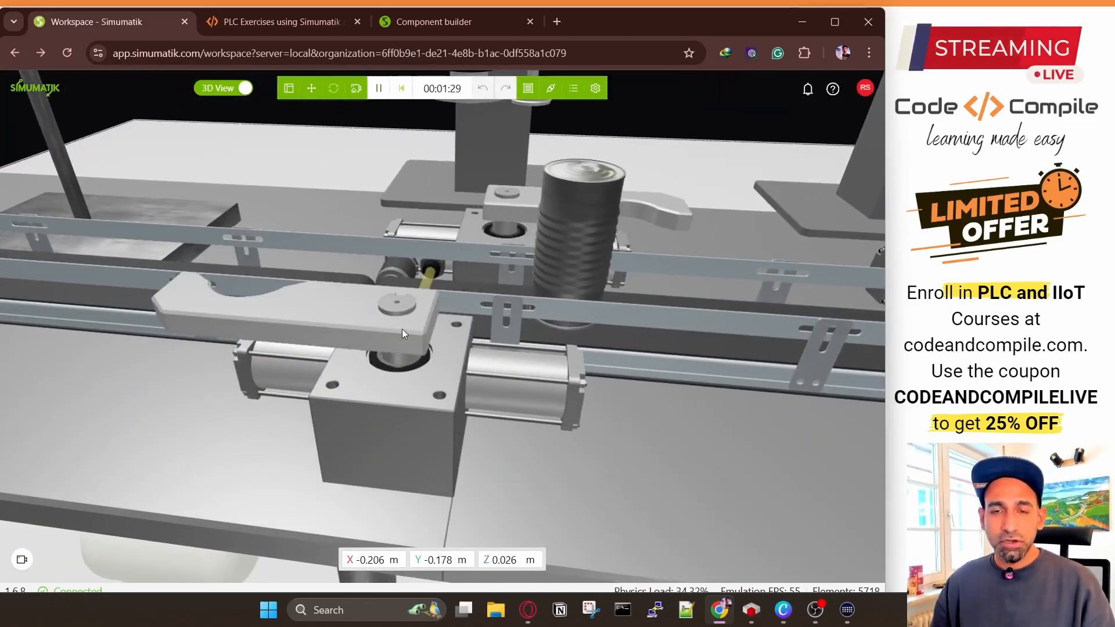
pyautogui.scroll(-5, 402, 329)
pyautogui.moveTo(628, 360); pyautogui.dragTo(488, 413)
pyautogui.scroll(5, 427, 378)
pyautogui.scroll(-5, 429, 377)
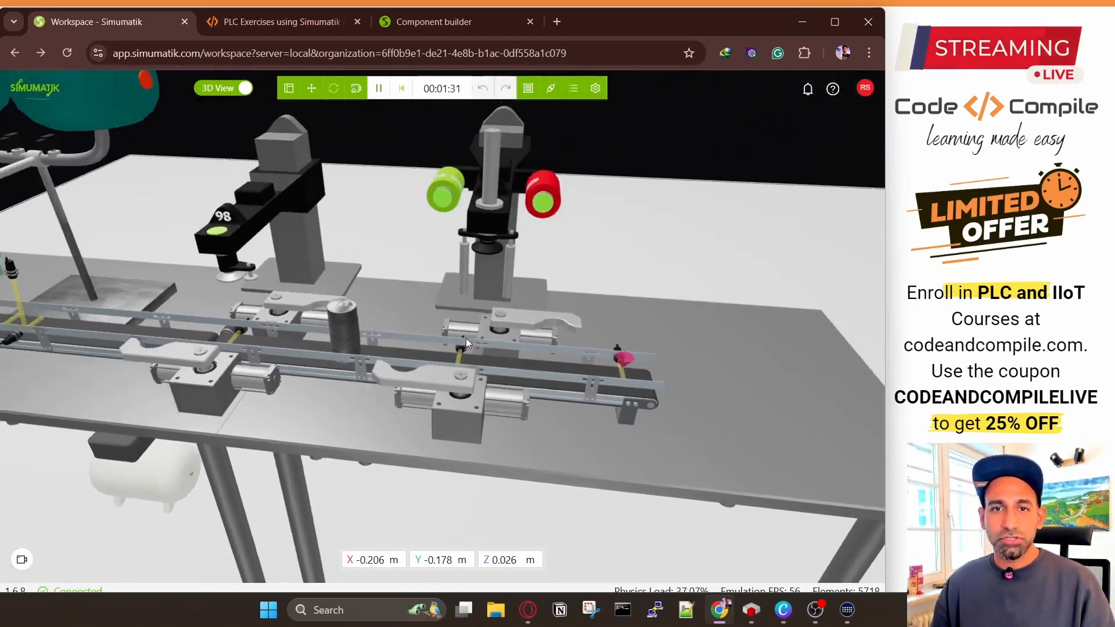
pyautogui.scroll(3, 466, 354)
pyautogui.scroll(3, 466, 354)
pyautogui.scroll(-6, 486, 330)
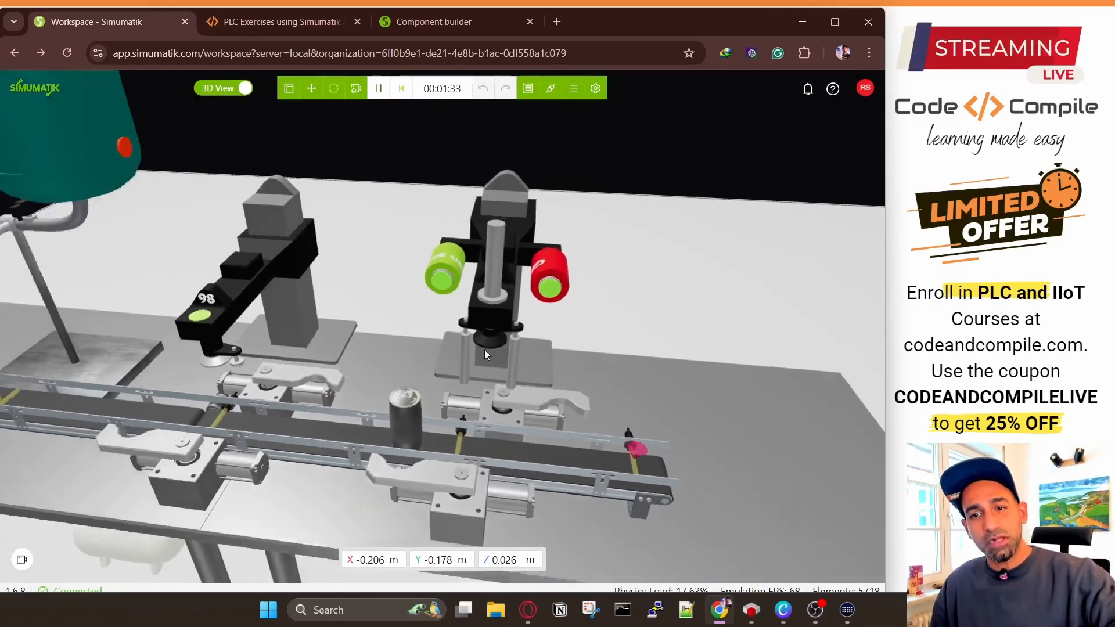
pyautogui.moveTo(484, 404); pyautogui.dragTo(586, 399)
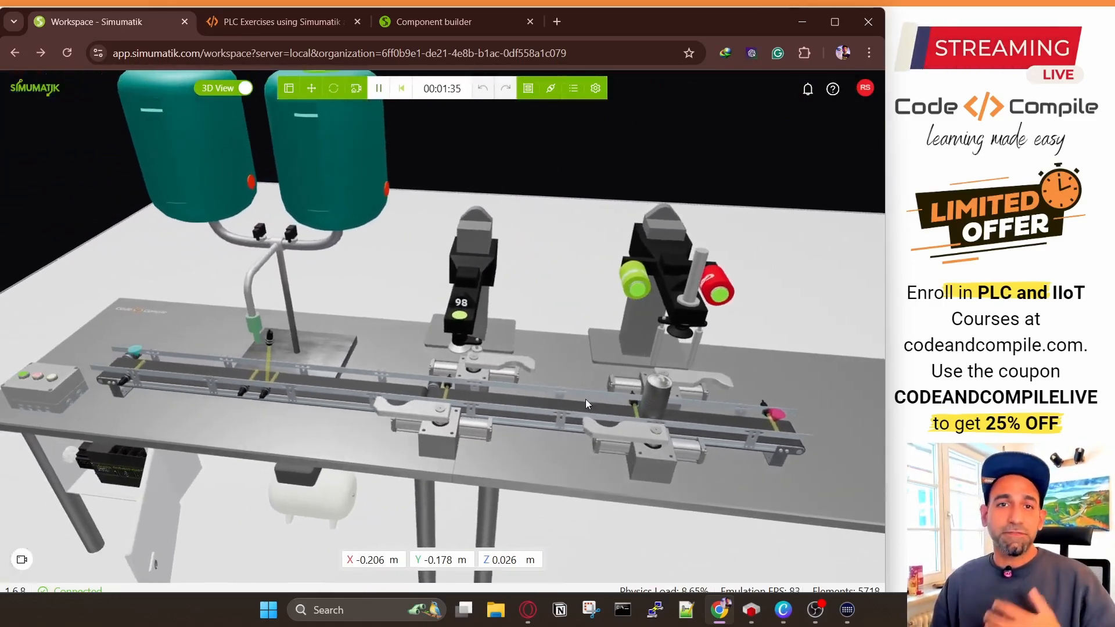
# Step: Examine the rack PLC's digital input and output indicators in the open control cabinet while the line runs
pyautogui.scroll(-3, 506, 412)
pyautogui.moveTo(262, 459); pyautogui.dragTo(491, 389)
pyautogui.scroll(7, 406, 382)
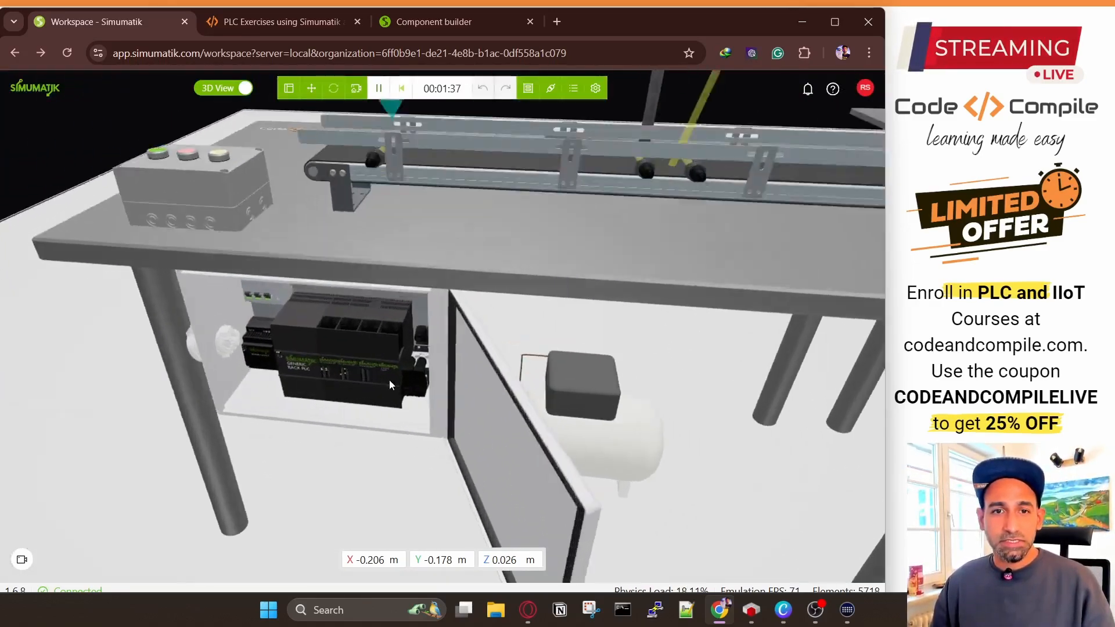
pyautogui.scroll(8, 485, 371)
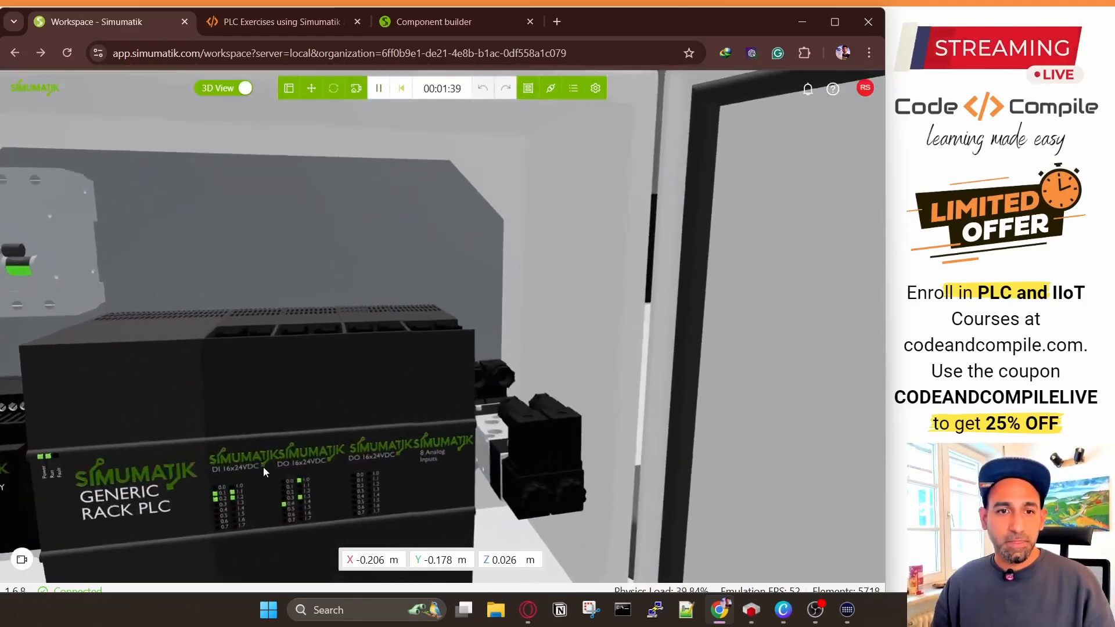
# Step: Inspect the generic rack PLC in the electric box, show the component panels, and open the rack logic module from the control assembly
pyautogui.scroll(3, 287, 461)
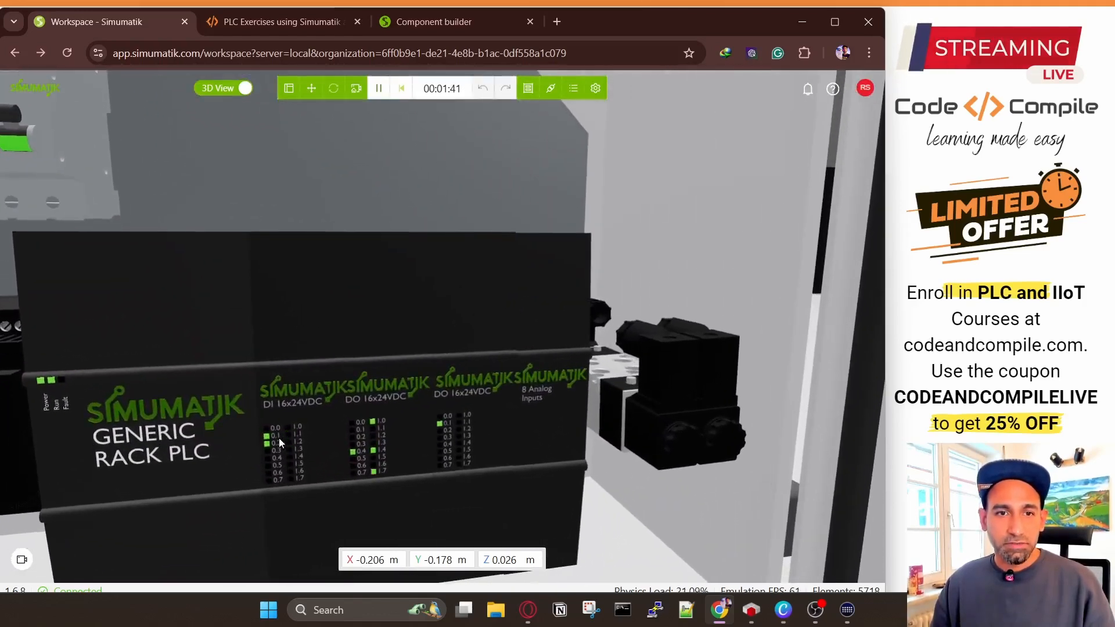
pyautogui.scroll(-6, 295, 432)
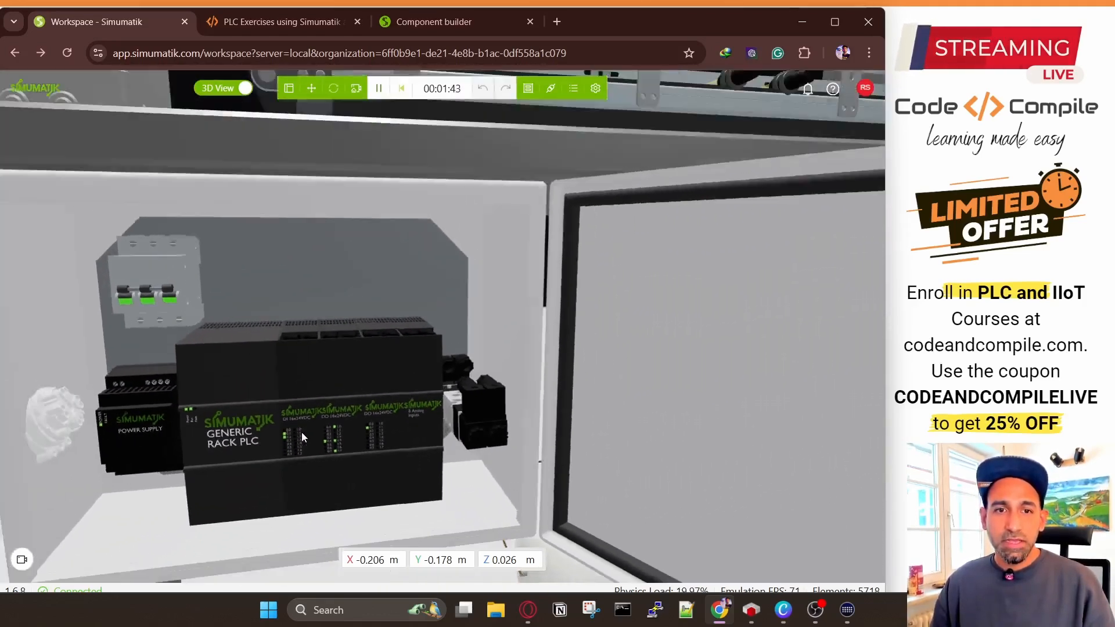
pyautogui.scroll(1, 454, 354)
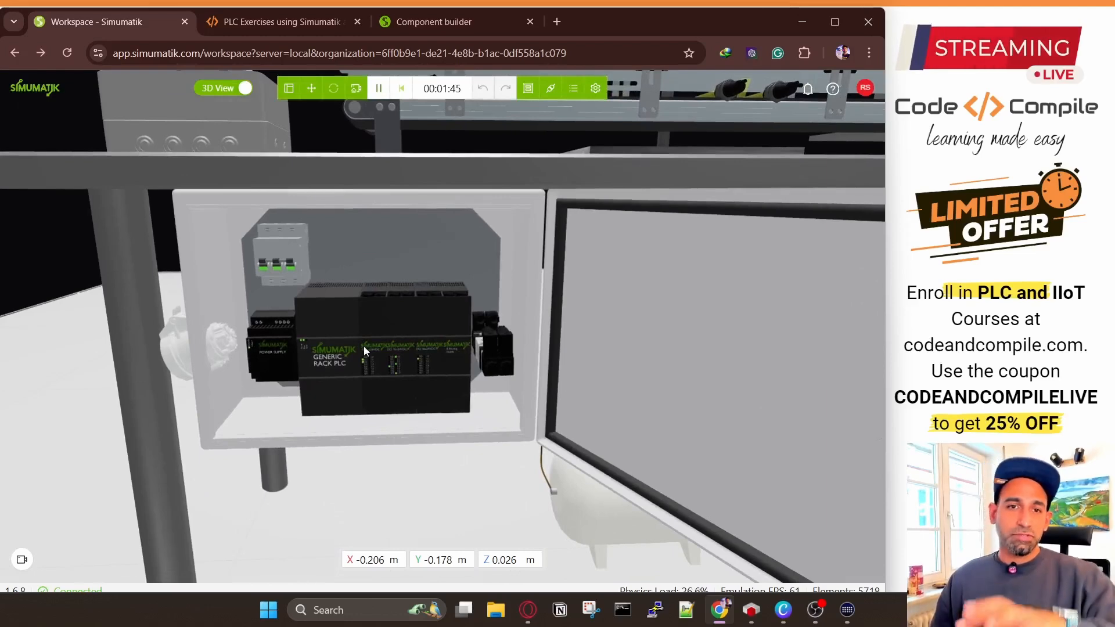
pyautogui.click(289, 89)
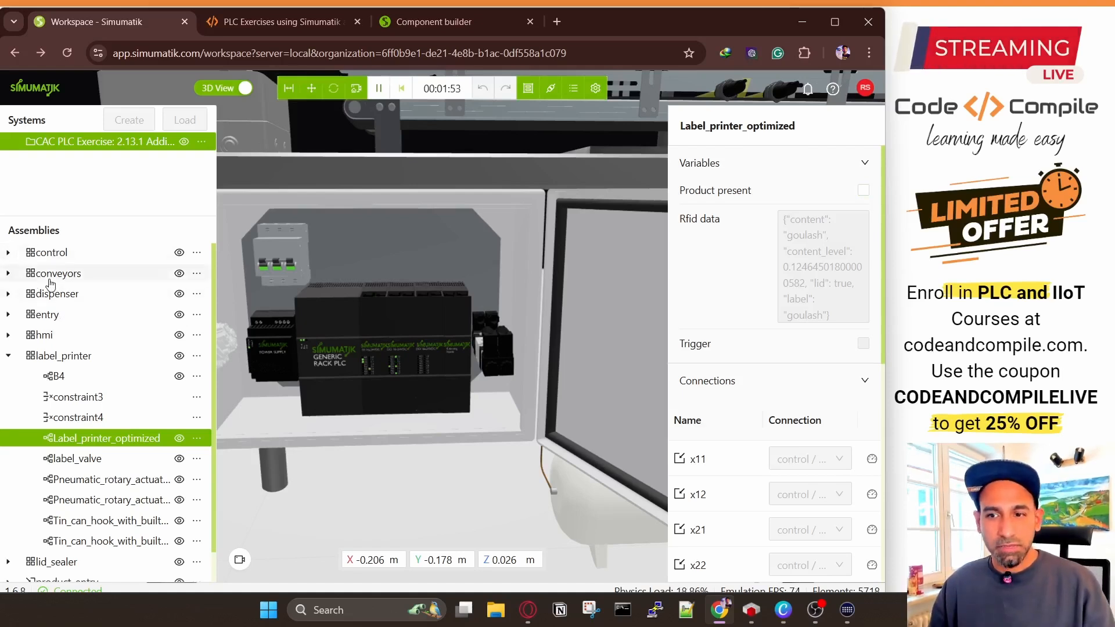
pyautogui.click(9, 253)
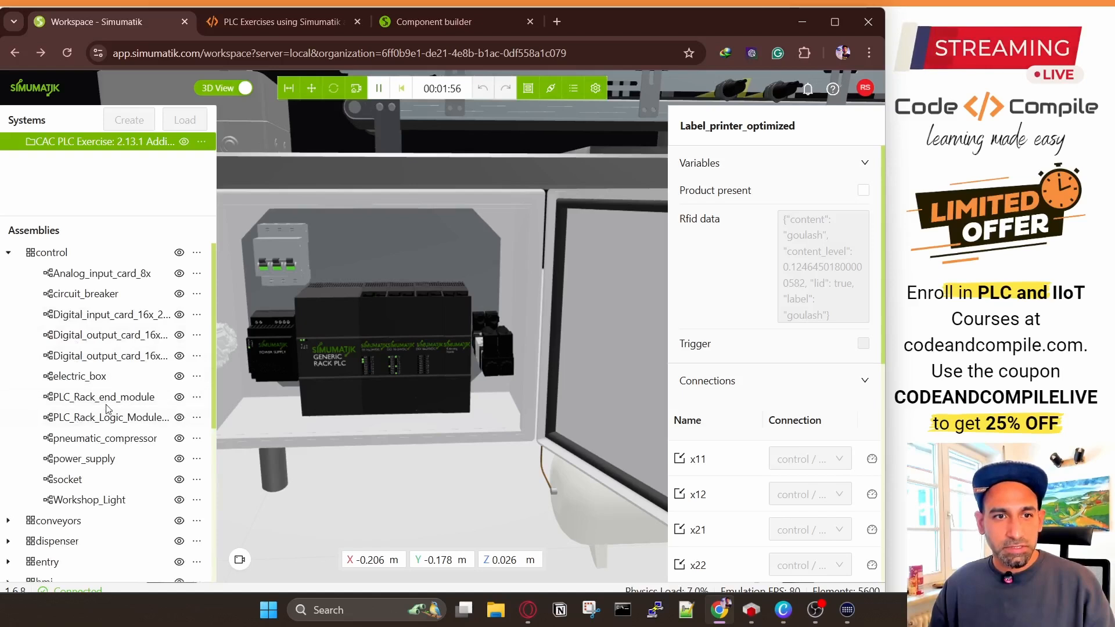
pyautogui.click(110, 422)
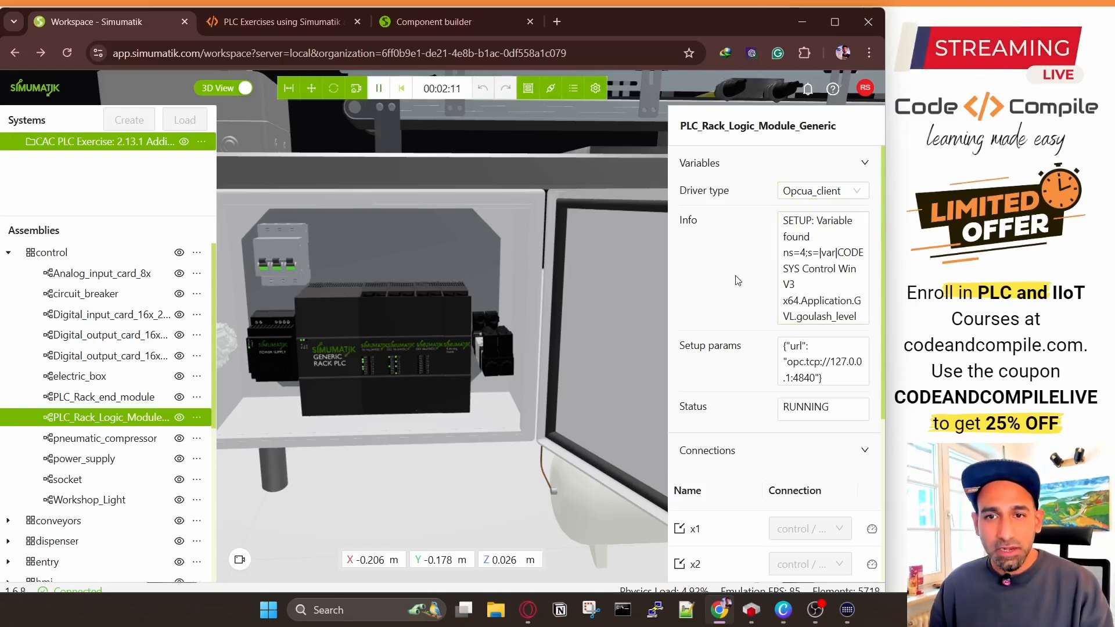
# Step: Review the logic module's OPC UA client settings: the server URL in the setup params, the info text and the connections
pyautogui.scroll(-1, 763, 291)
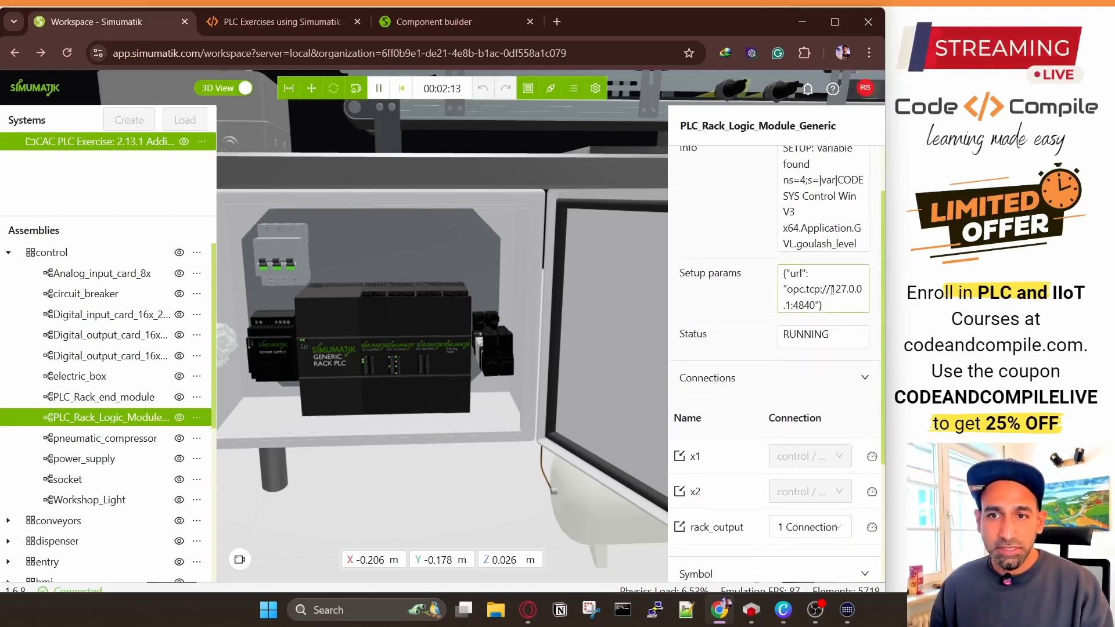
pyautogui.moveTo(831, 289); pyautogui.dragTo(816, 305)
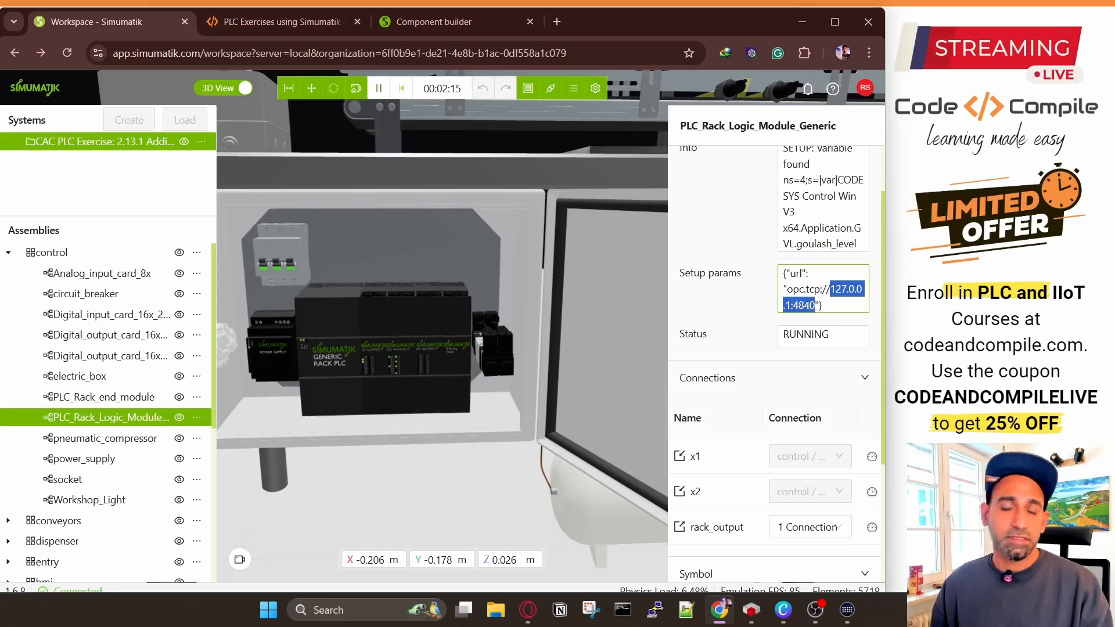
pyautogui.doubleClick(805, 305)
pyautogui.click(827, 306)
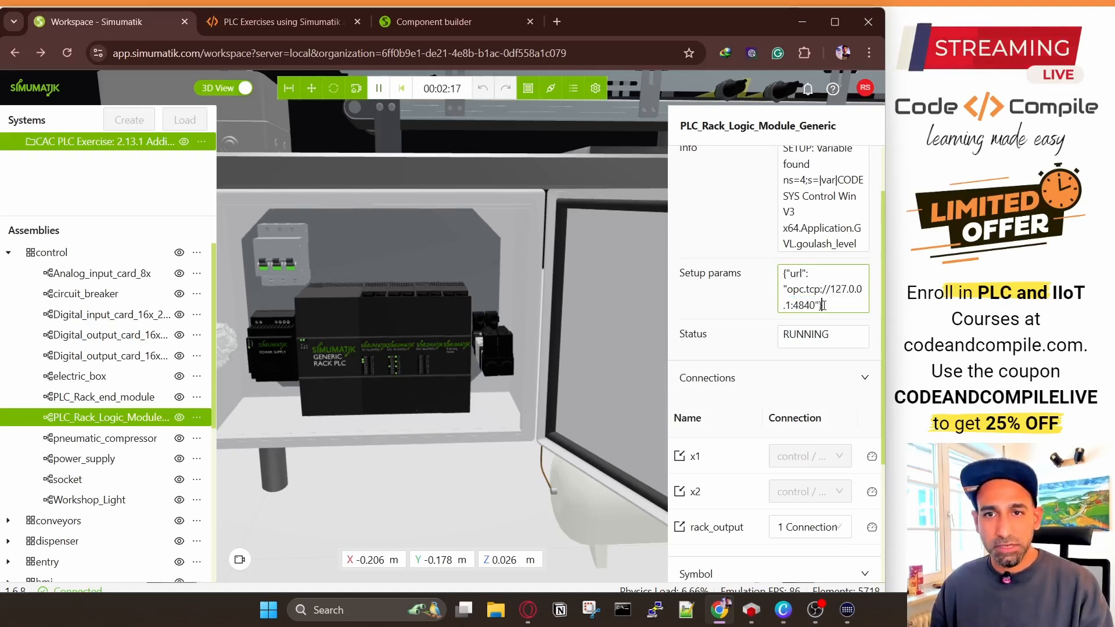
pyautogui.scroll(2, 823, 279)
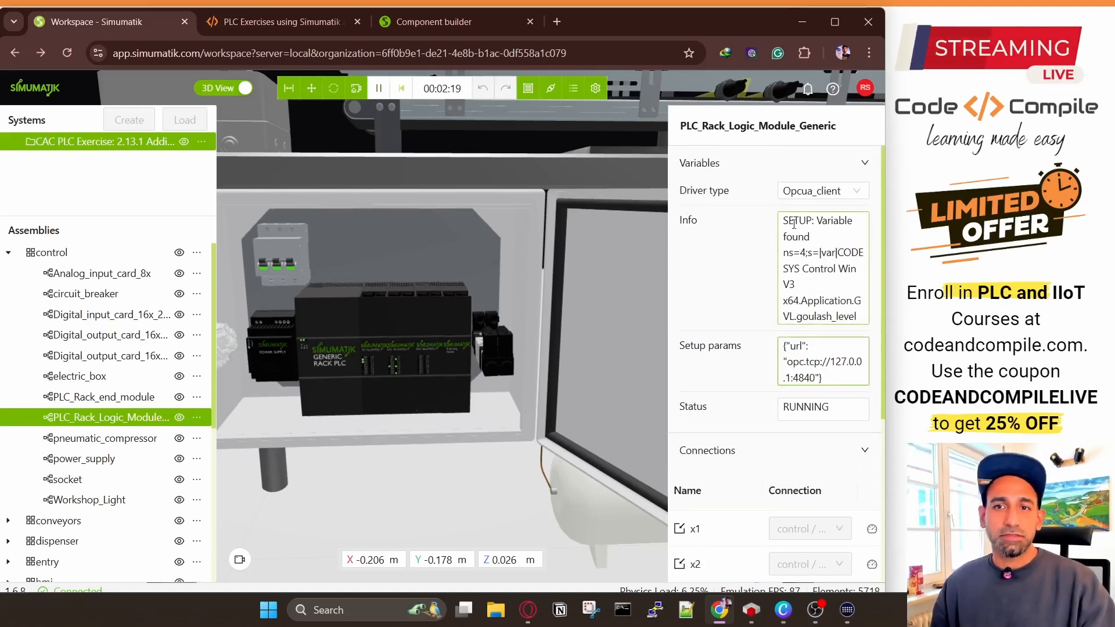
pyautogui.moveTo(823, 221); pyautogui.dragTo(827, 251)
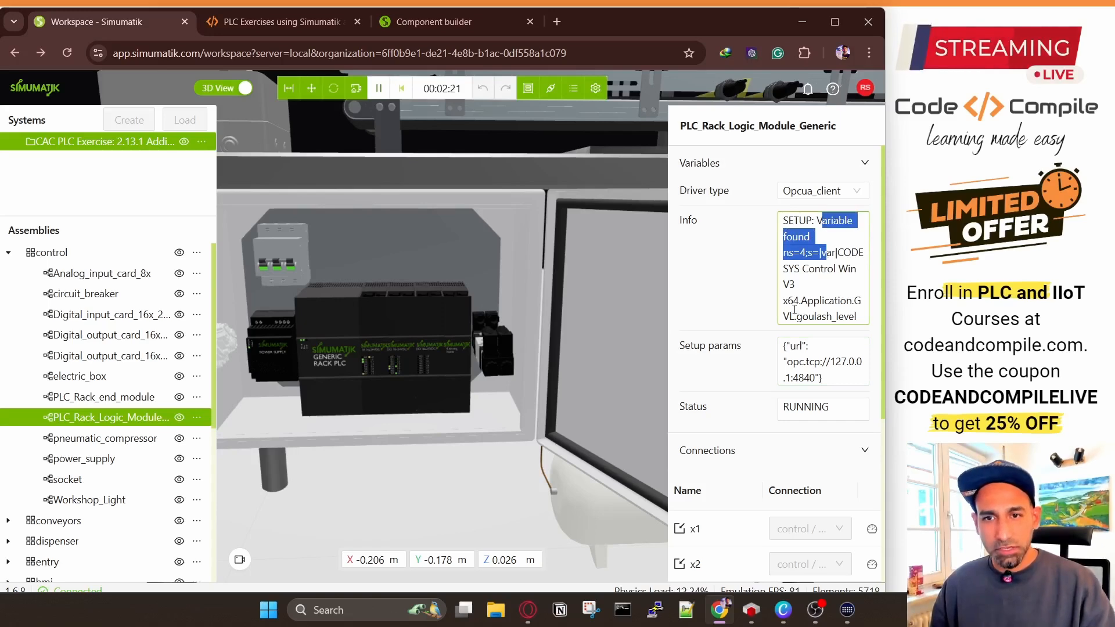
pyautogui.scroll(-3, 795, 310)
pyautogui.scroll(-2, 809, 263)
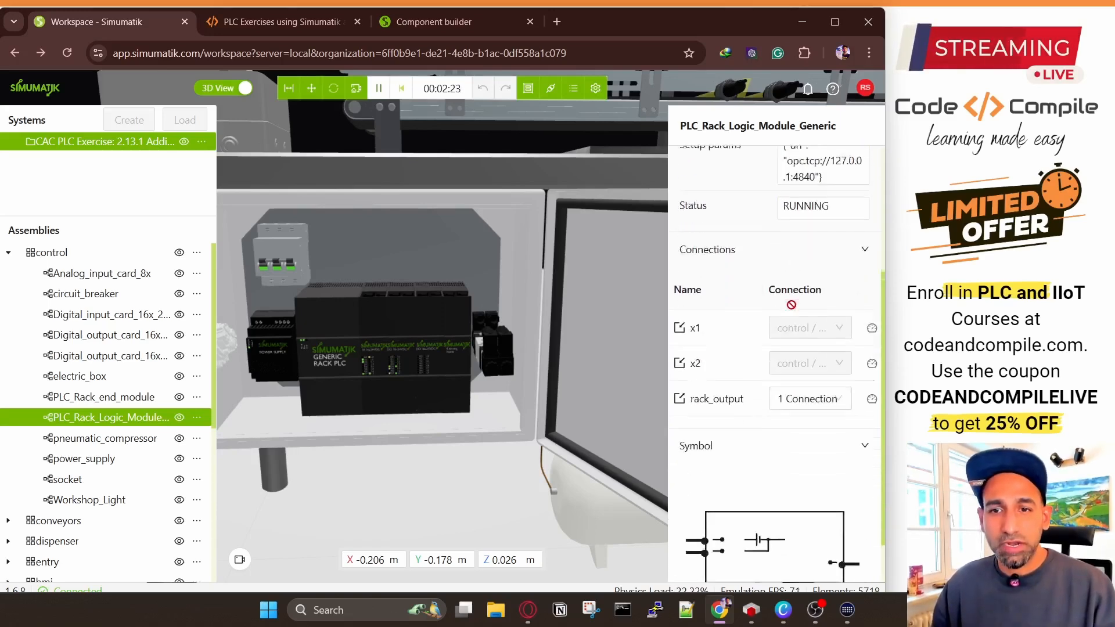
# Step: Open the digital input card's properties, highlight its input variable inputs01, and switch to CODESYS to find it in the GVL
pyautogui.scroll(3, 308, 360)
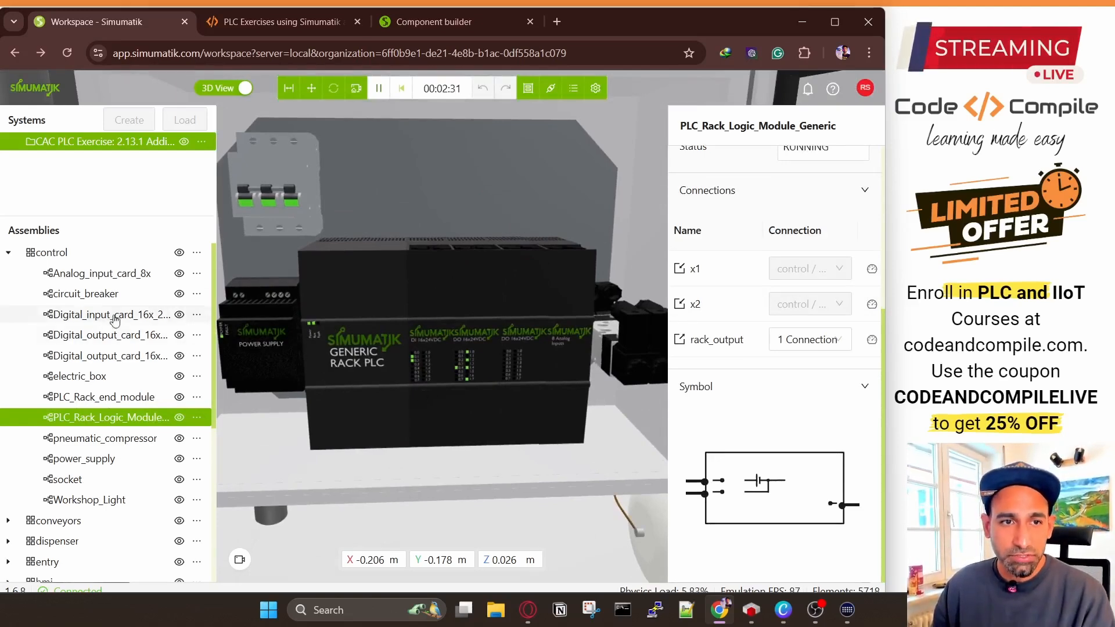
pyautogui.click(91, 319)
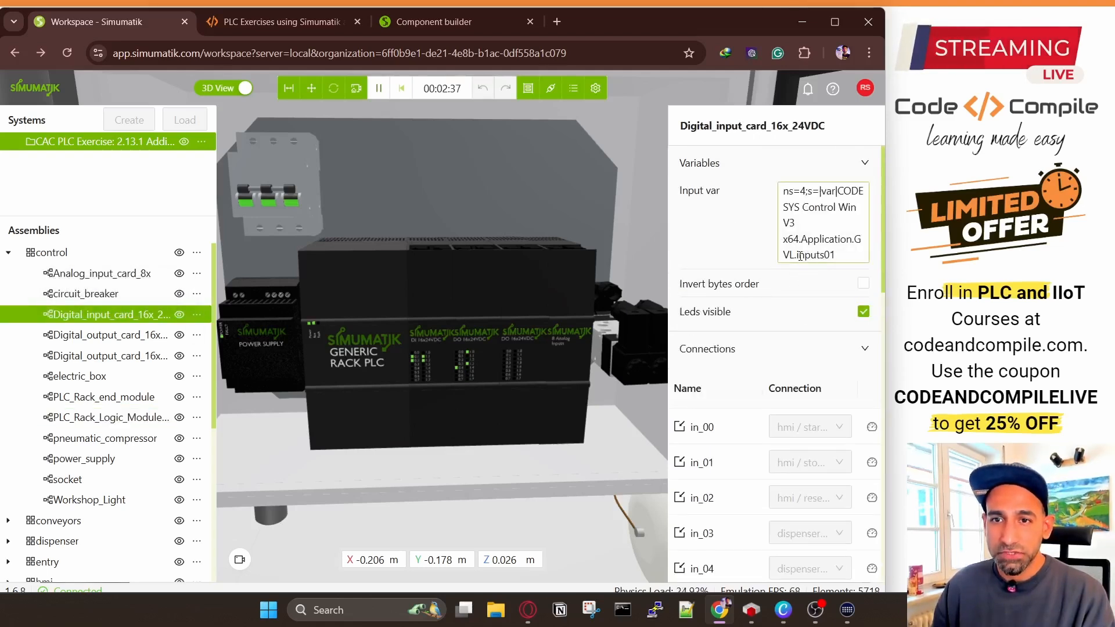
pyautogui.moveTo(797, 256); pyautogui.dragTo(843, 255)
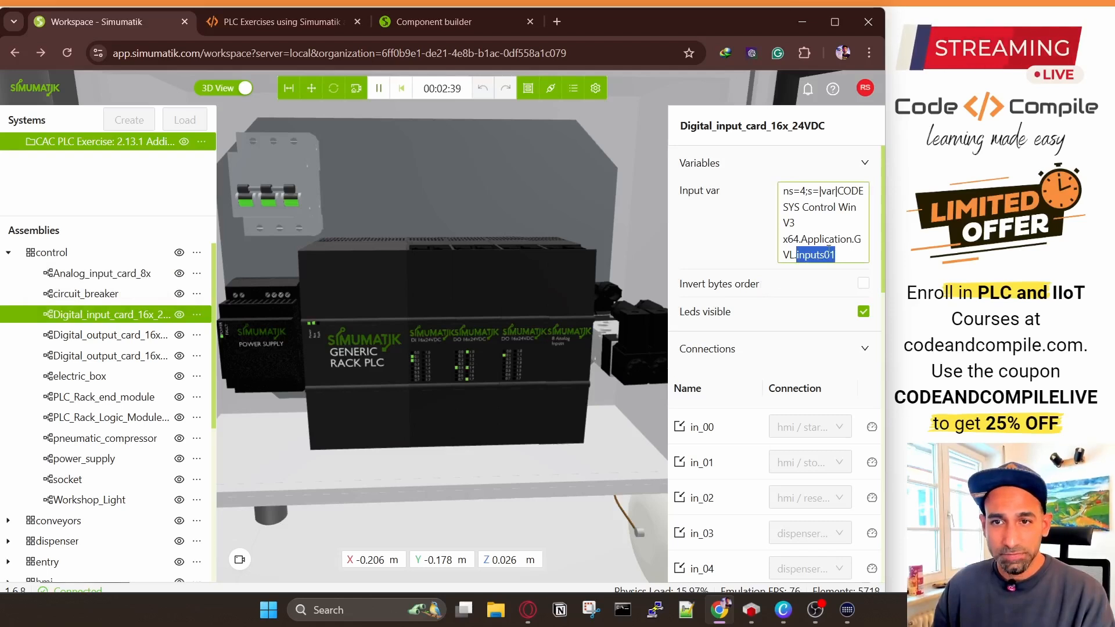
pyautogui.hotkey('alt', 'Tab')
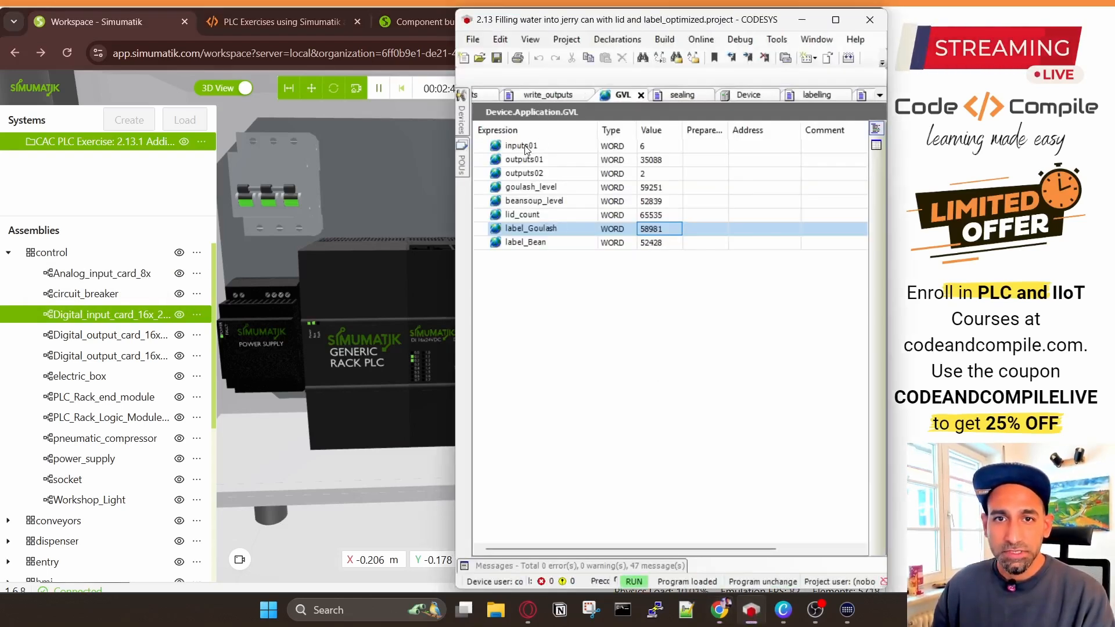
# Step: Examine the digital input LEDs on the rack PLC up close alongside the live GVL values, returning to the full Simumatik view
pyautogui.scroll(3, 406, 395)
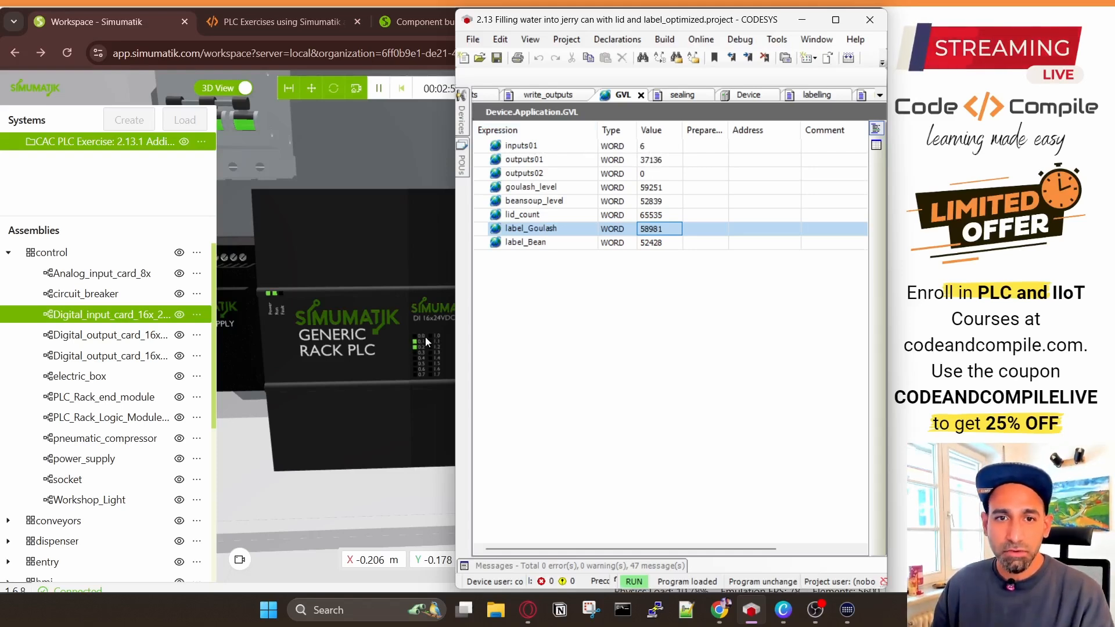
pyautogui.scroll(2, 425, 337)
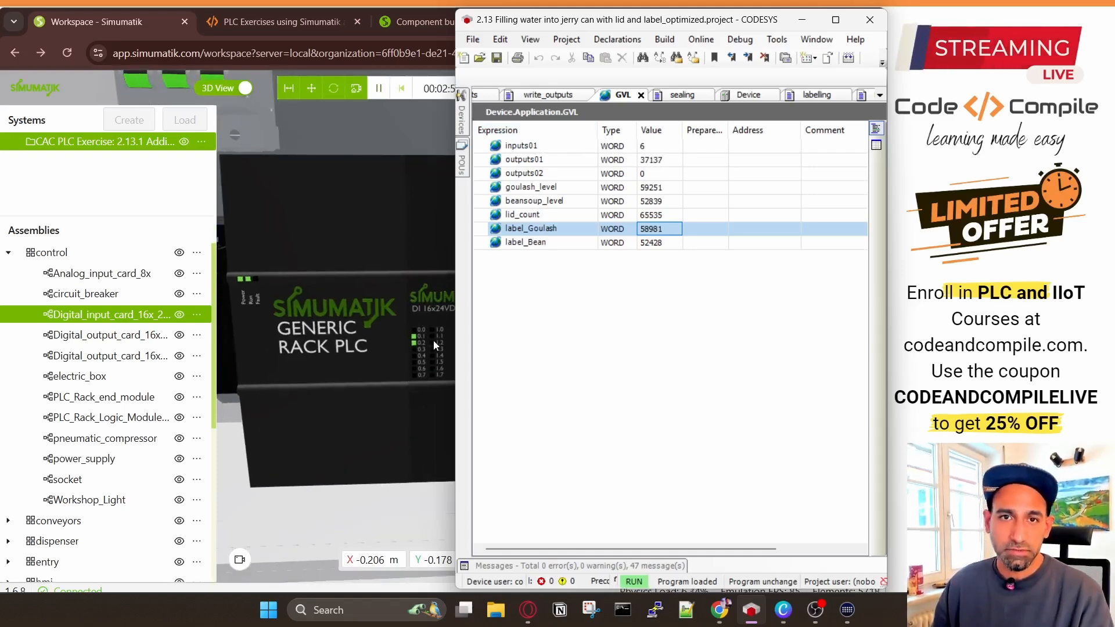
pyautogui.scroll(-3, 433, 341)
pyautogui.click(433, 341)
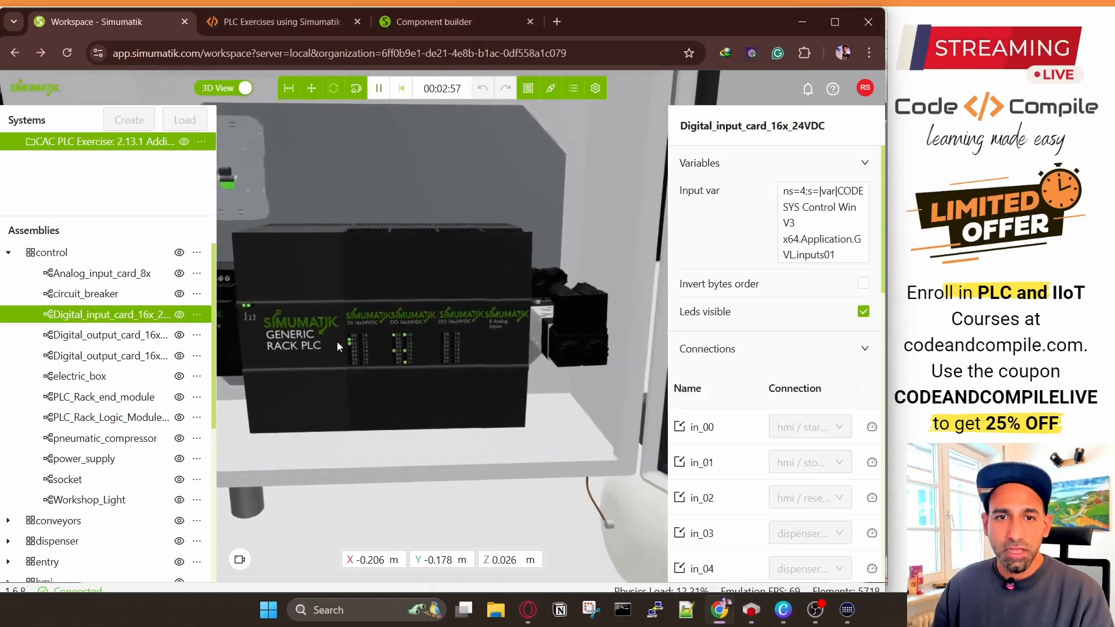
pyautogui.scroll(3, 390, 336)
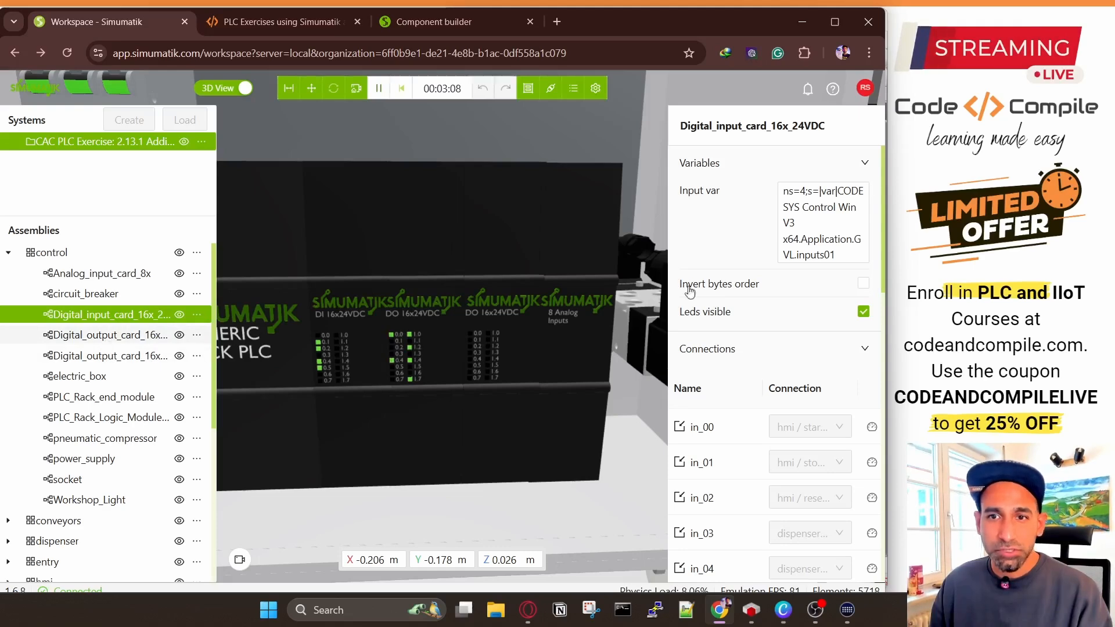
# Step: Open the first digital output card's properties, highlight its variable outputs01, locate it in the CODESYS GVL, and return to Simumatik
pyautogui.click(110, 335)
pyautogui.moveTo(800, 312); pyautogui.dragTo(845, 312)
pyautogui.click(751, 609)
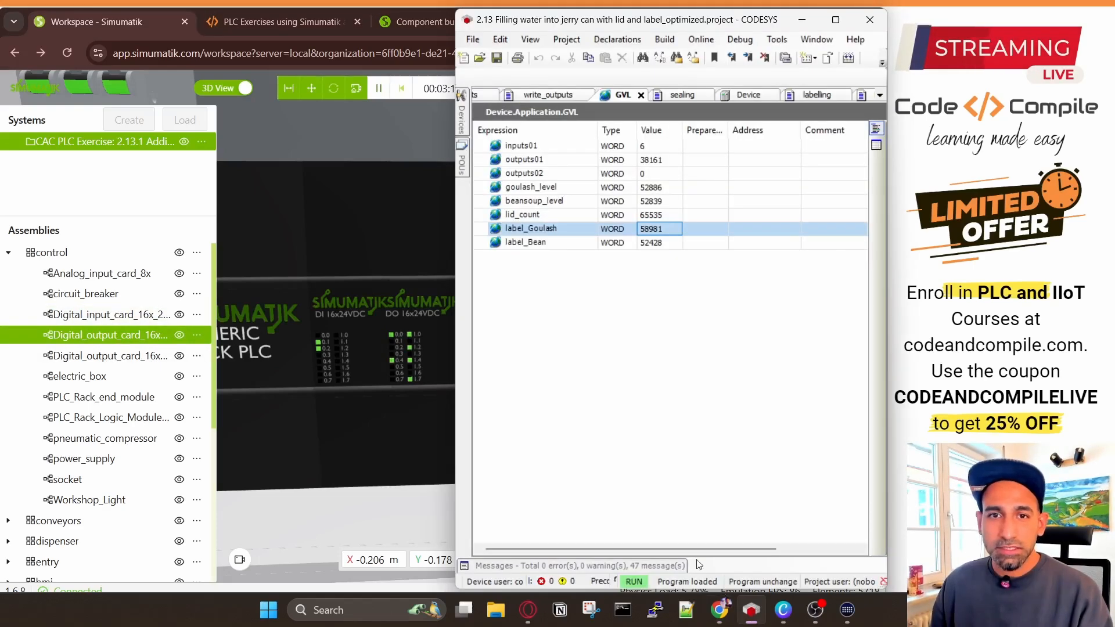
pyautogui.click(535, 163)
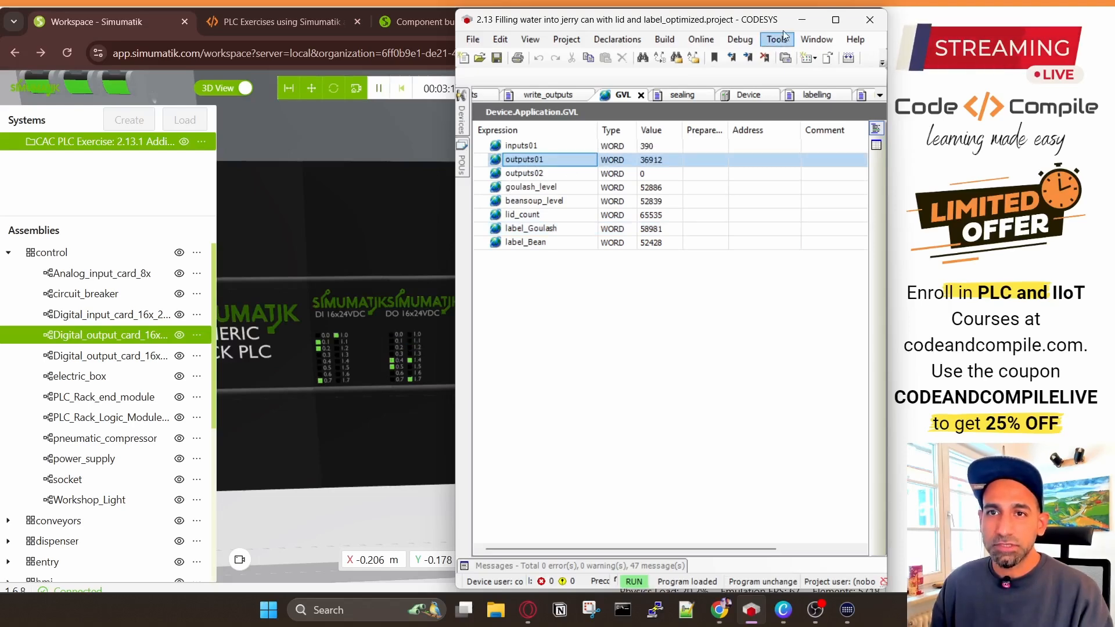
pyautogui.click(802, 20)
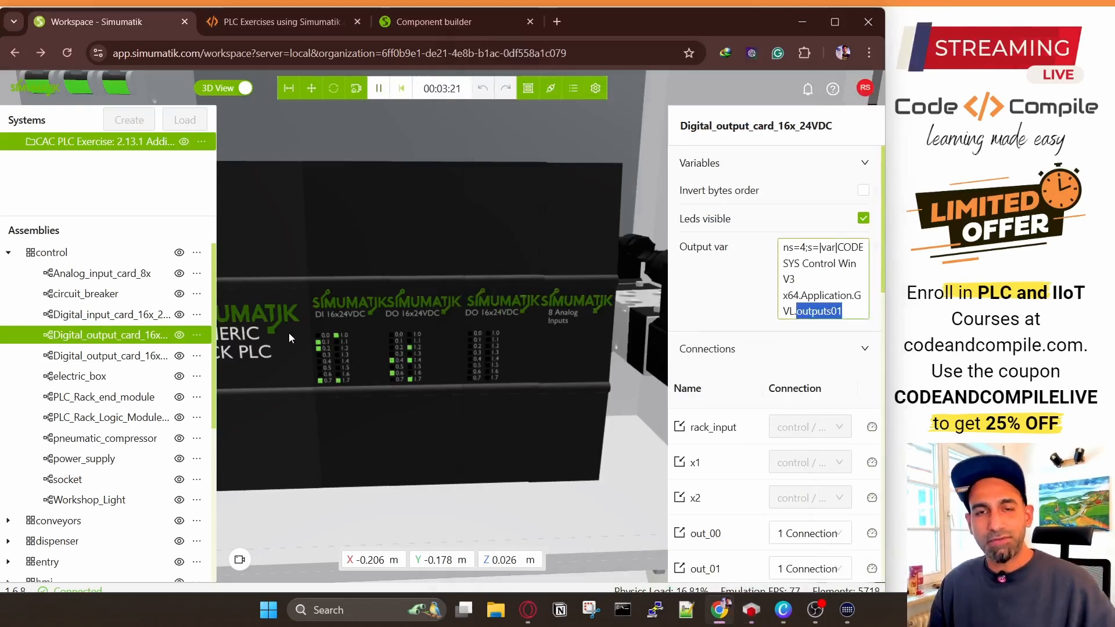
# Step: Switch to CODESYS, open the read_inputs function from the application tree, and reposition the slightly widened window
pyautogui.click(755, 615)
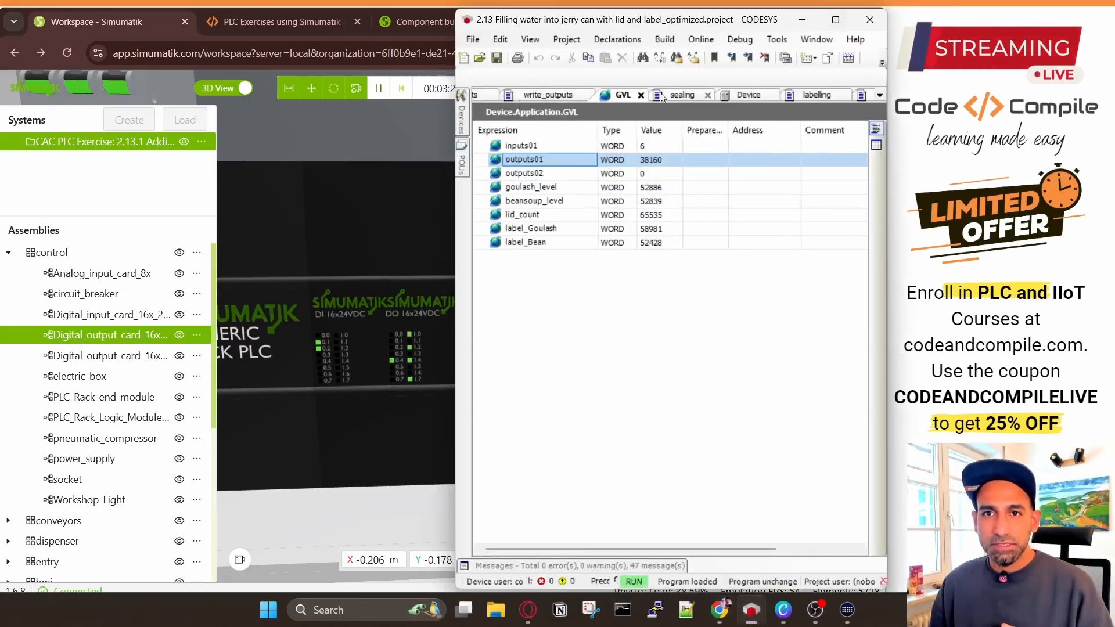
pyautogui.moveTo(463, 116)
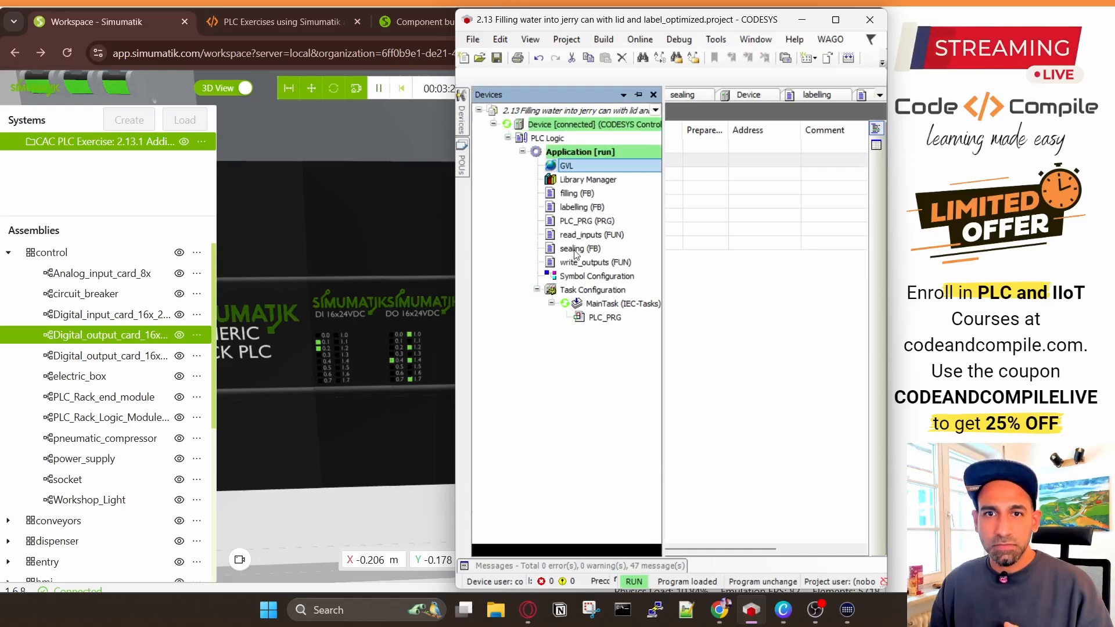
pyautogui.click(579, 236)
pyautogui.doubleClick(578, 240)
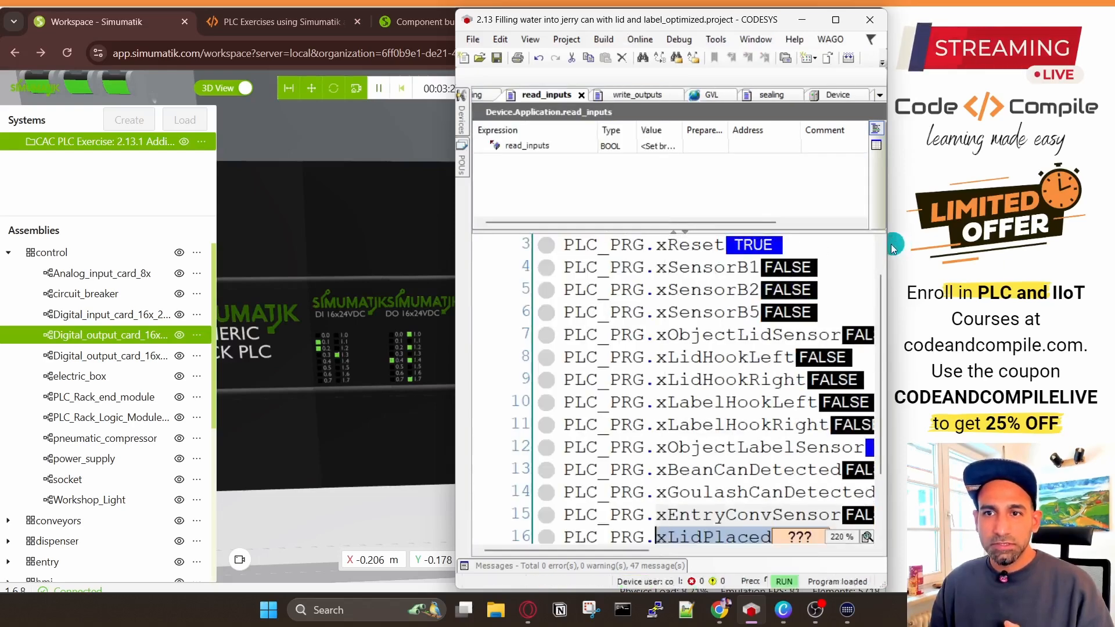
pyautogui.moveTo(887, 244); pyautogui.dragTo(901, 246)
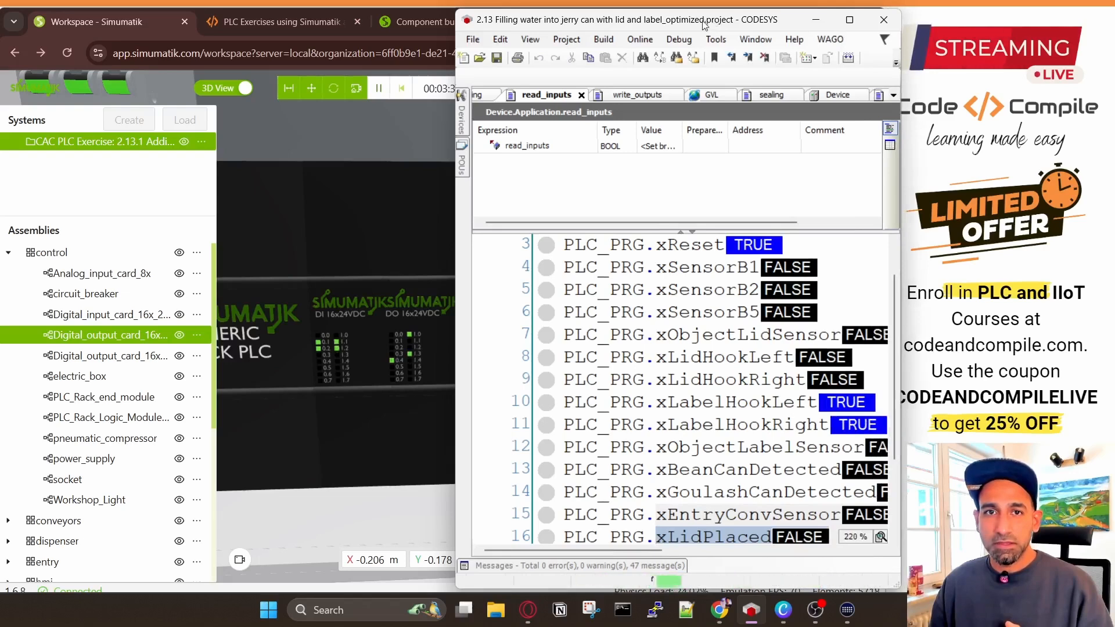
pyautogui.moveTo(690, 27); pyautogui.dragTo(675, 29)
pyautogui.click(684, 336)
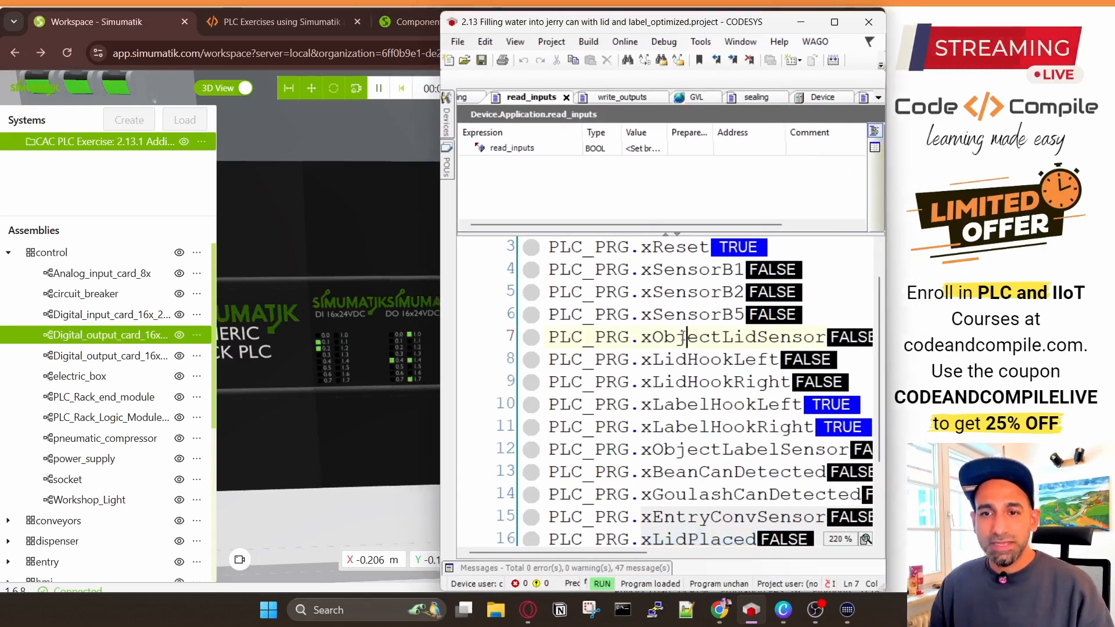
# Step: Review how read_inputs assigns each bit of GVL.inputs01 to its PLC_PRG input variable
pyautogui.scroll(-3, 684, 336)
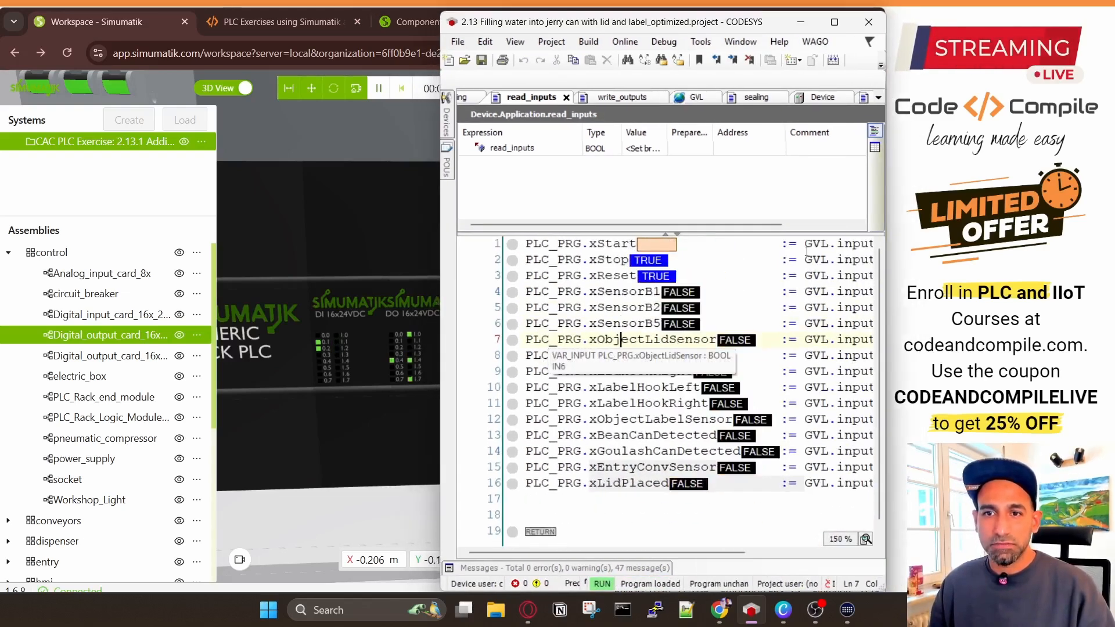
pyautogui.hscroll(5, 752, 286)
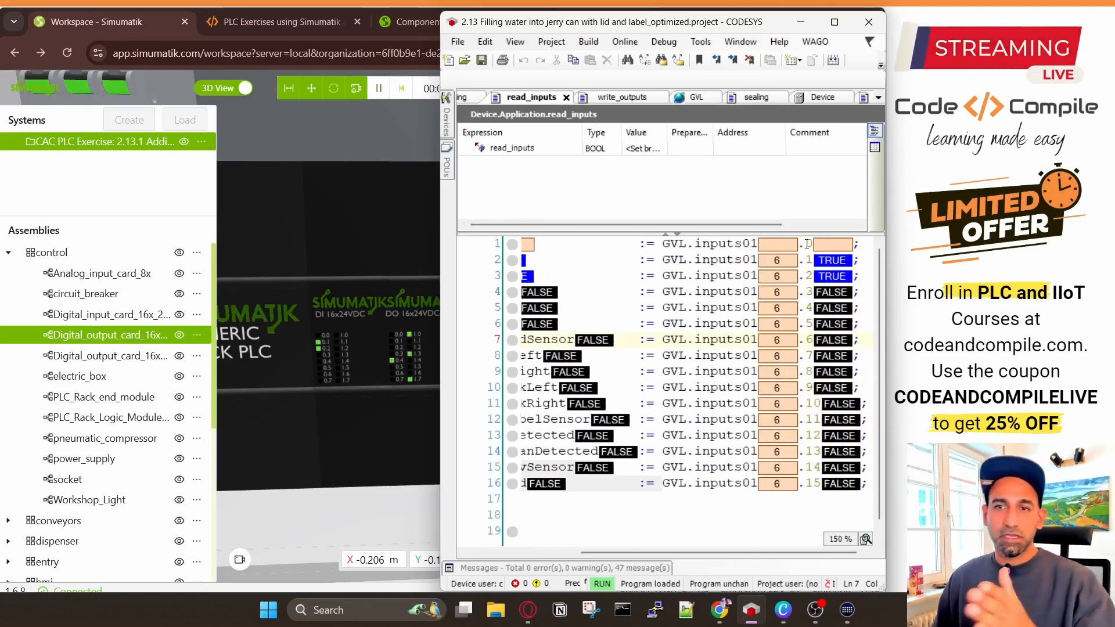
pyautogui.moveTo(675, 553); pyautogui.dragTo(557, 556)
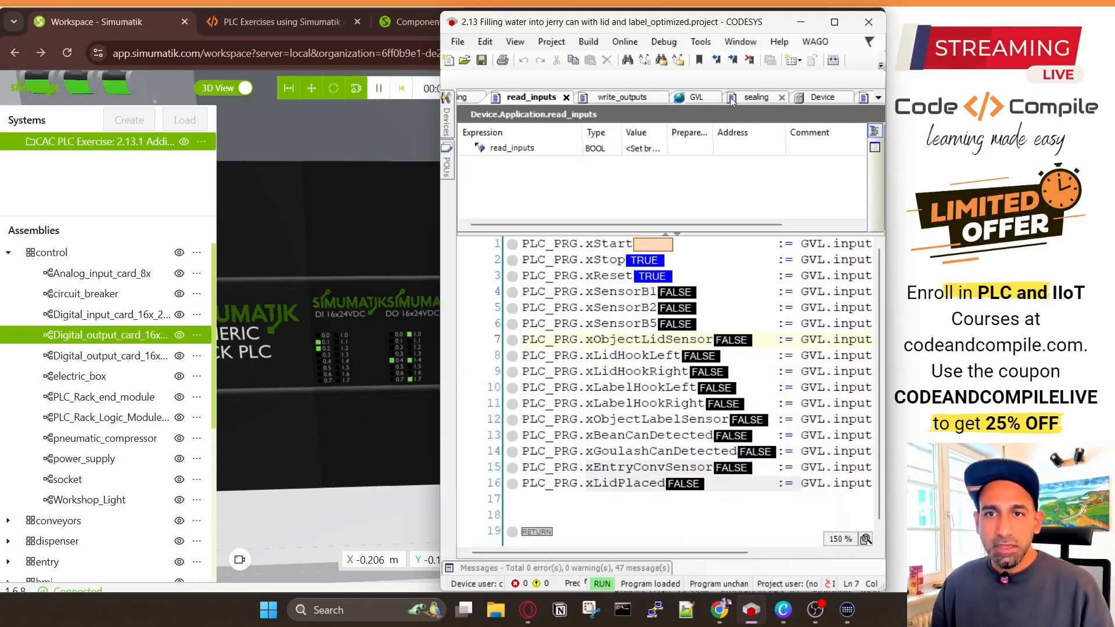
# Step: Open the PLC_PRG program from the application tree and leave the device tree collapsed to make room for the code
pyautogui.moveTo(446, 119)
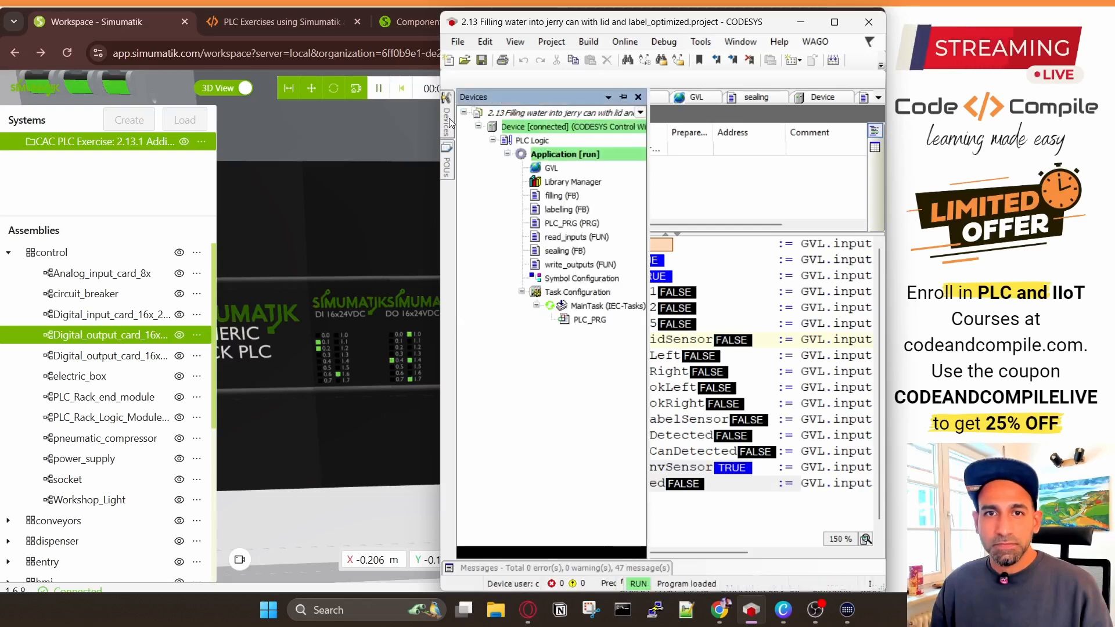
pyautogui.doubleClick(568, 223)
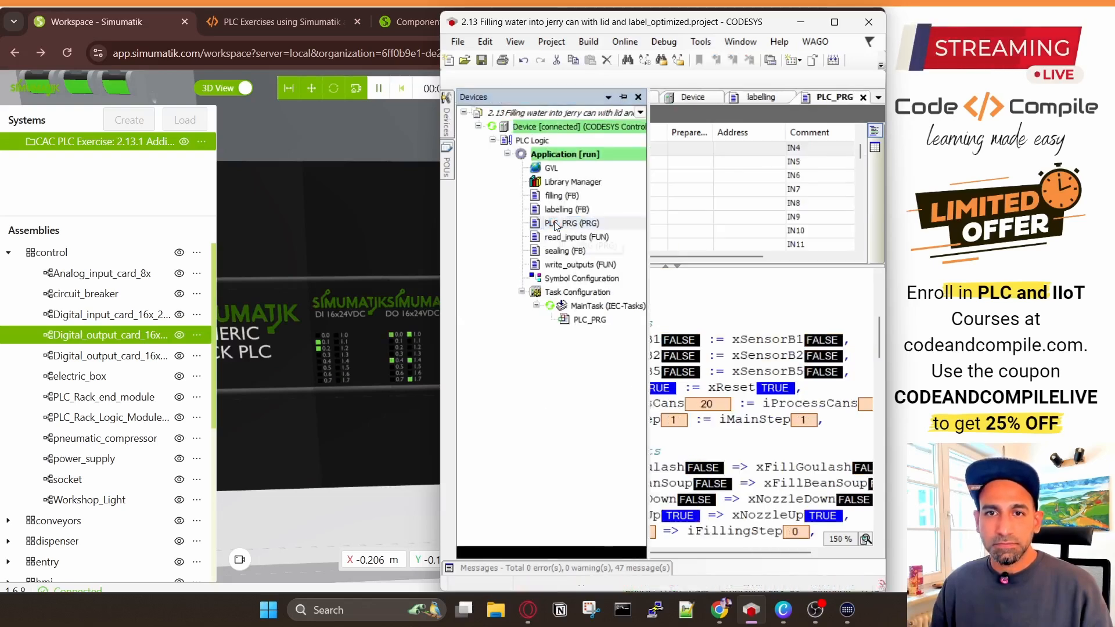
pyautogui.click(624, 97)
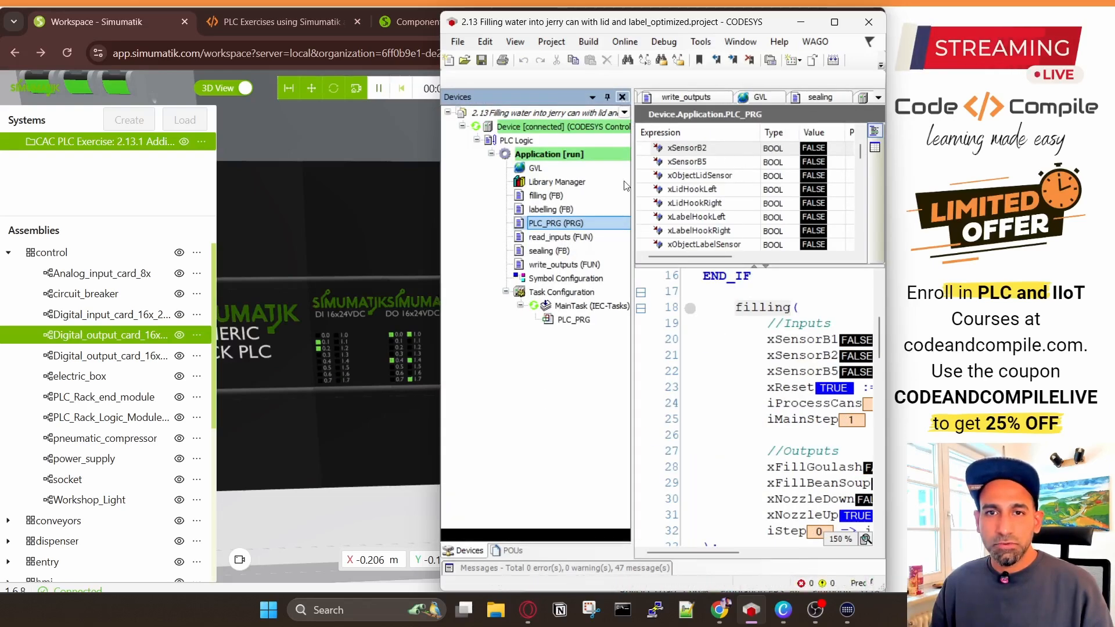
pyautogui.click(607, 97)
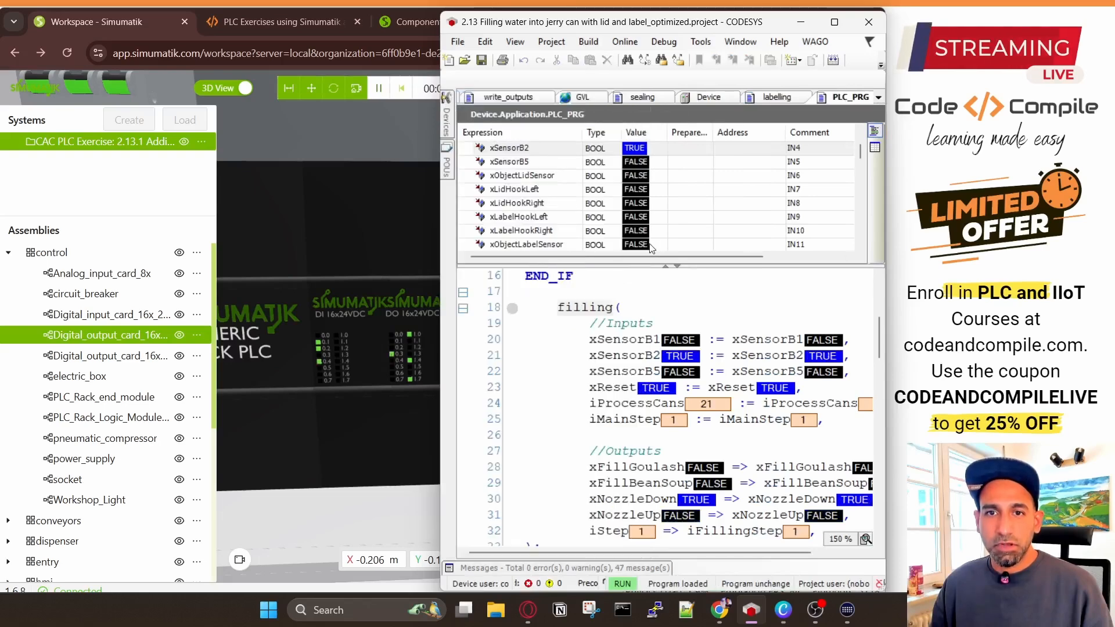
# Step: Examine the live PLC_PRG input variables from xStart onward alongside the can counting code and the filling call's inputs
pyautogui.scroll(1, 578, 335)
pyautogui.scroll(-1, 577, 335)
pyautogui.scroll(3, 578, 336)
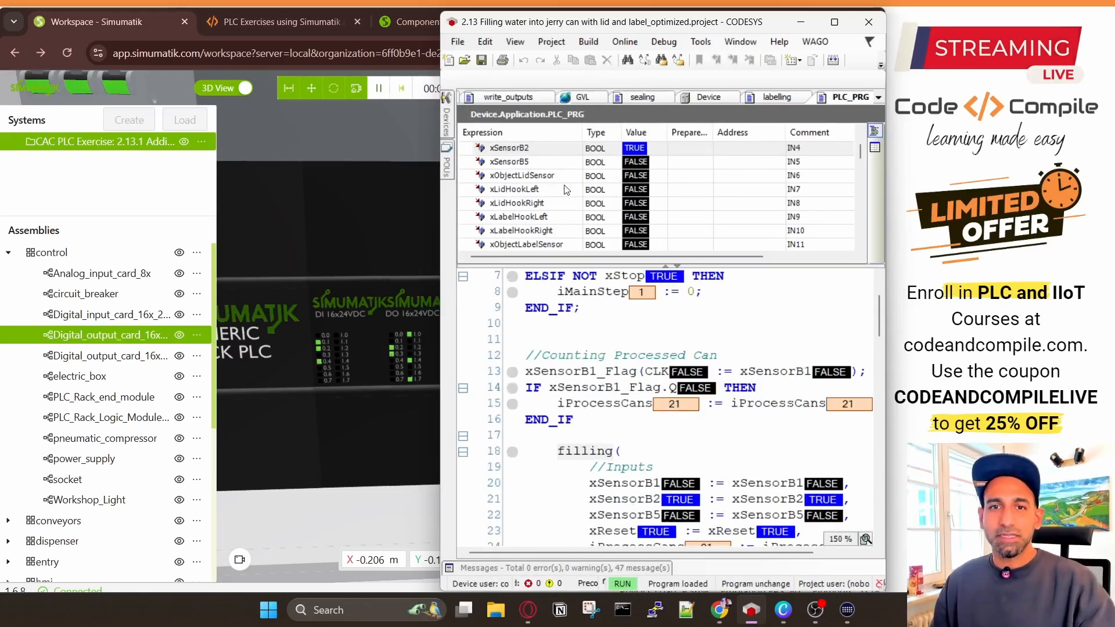
pyautogui.scroll(1, 528, 189)
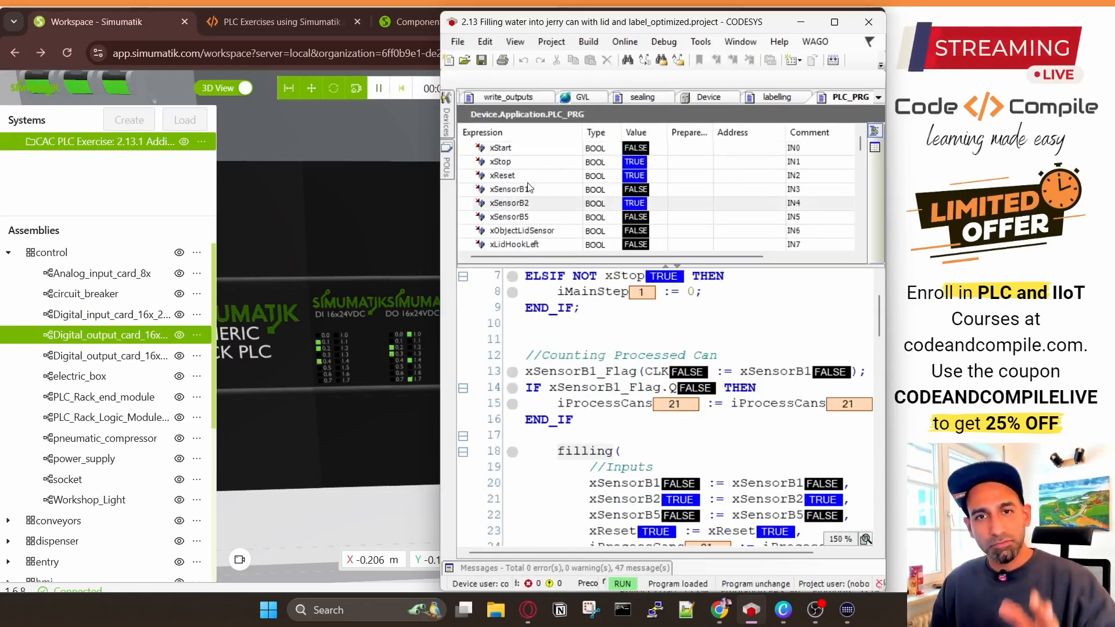
pyautogui.scroll(-1, 645, 413)
pyautogui.scroll(-1, 645, 412)
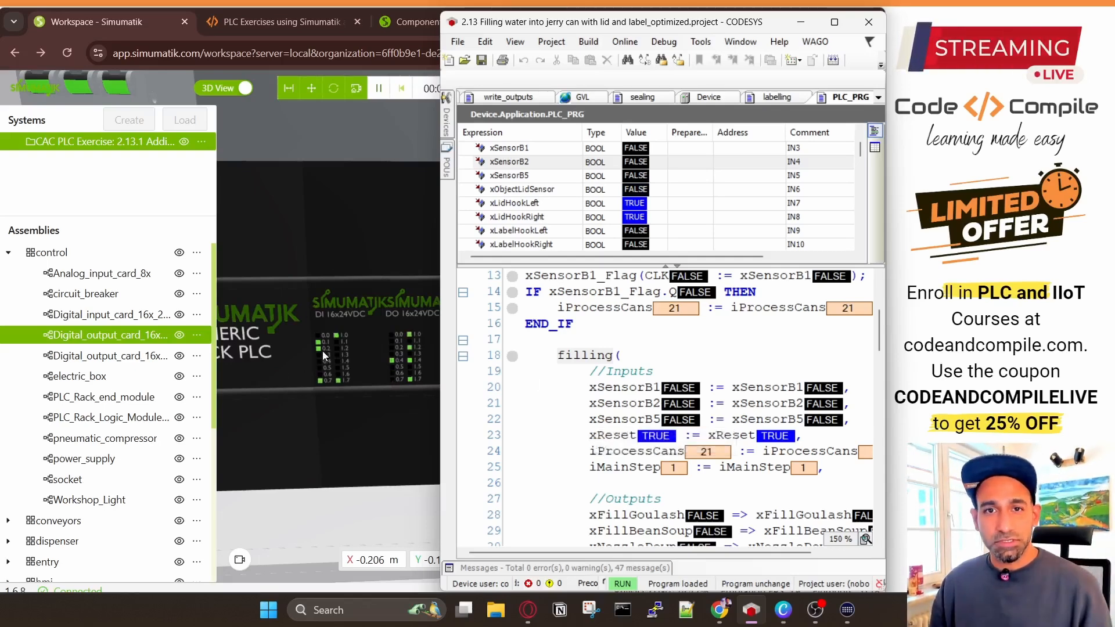
# Step: Highlight the Outputs section of the filling call in PLC_PRG, from its comment through the iStep assignment
pyautogui.scroll(-3, 585, 415)
pyautogui.moveTo(589, 355); pyautogui.dragTo(629, 387)
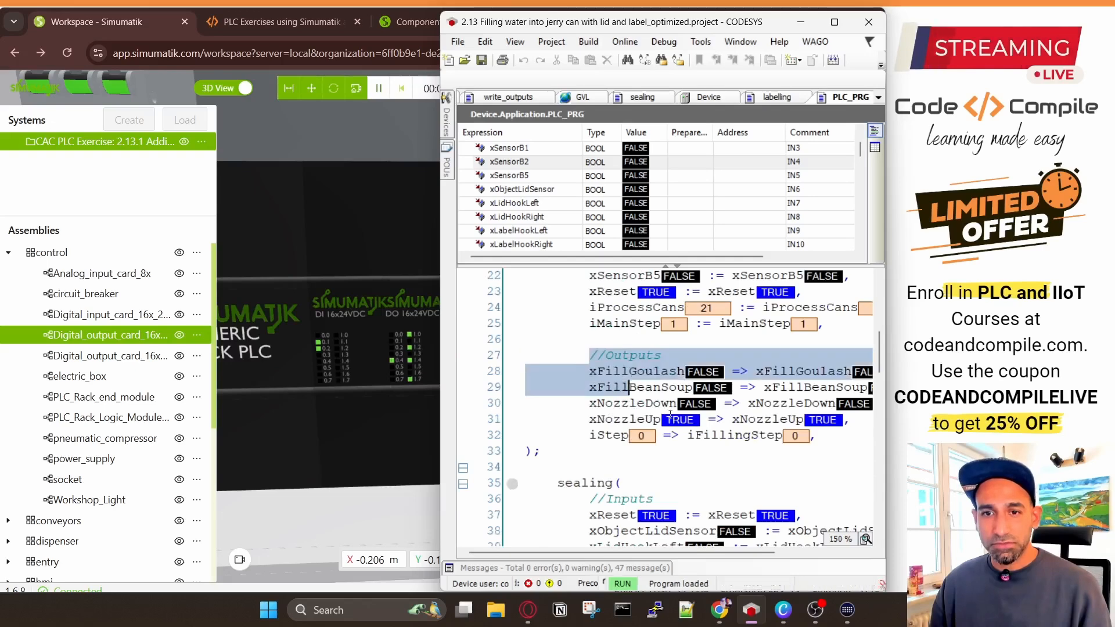
pyautogui.moveTo(741, 443); pyautogui.dragTo(796, 437)
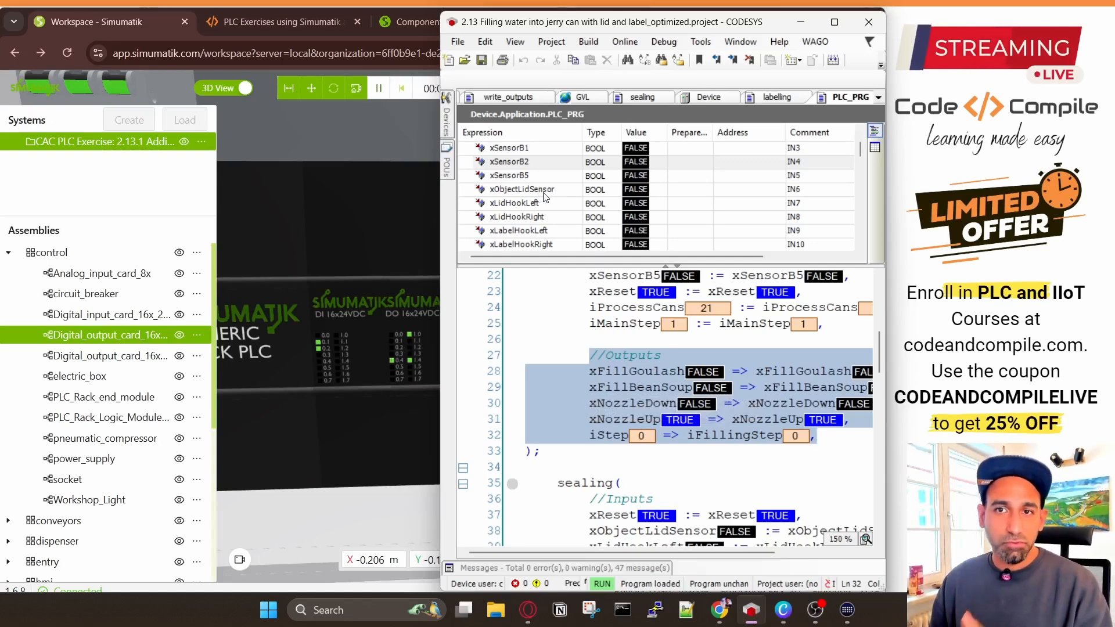
# Step: Open the write_outputs function from the application tree and collapse the device tree to show its GVL.outputs01 assignments
pyautogui.click(445, 119)
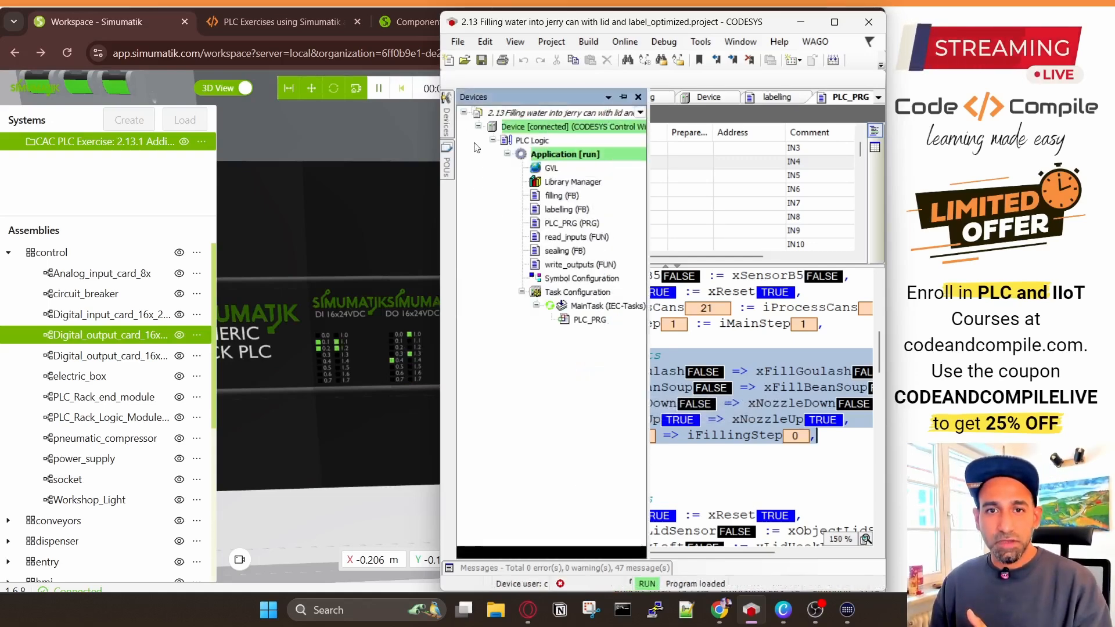
pyautogui.doubleClick(558, 266)
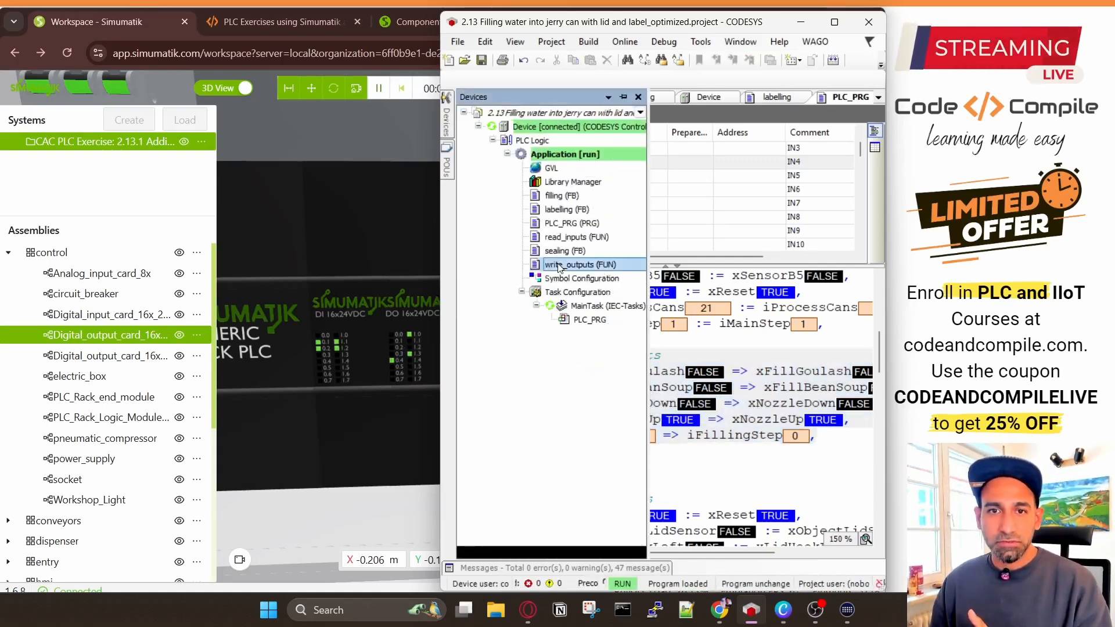
pyautogui.click(623, 97)
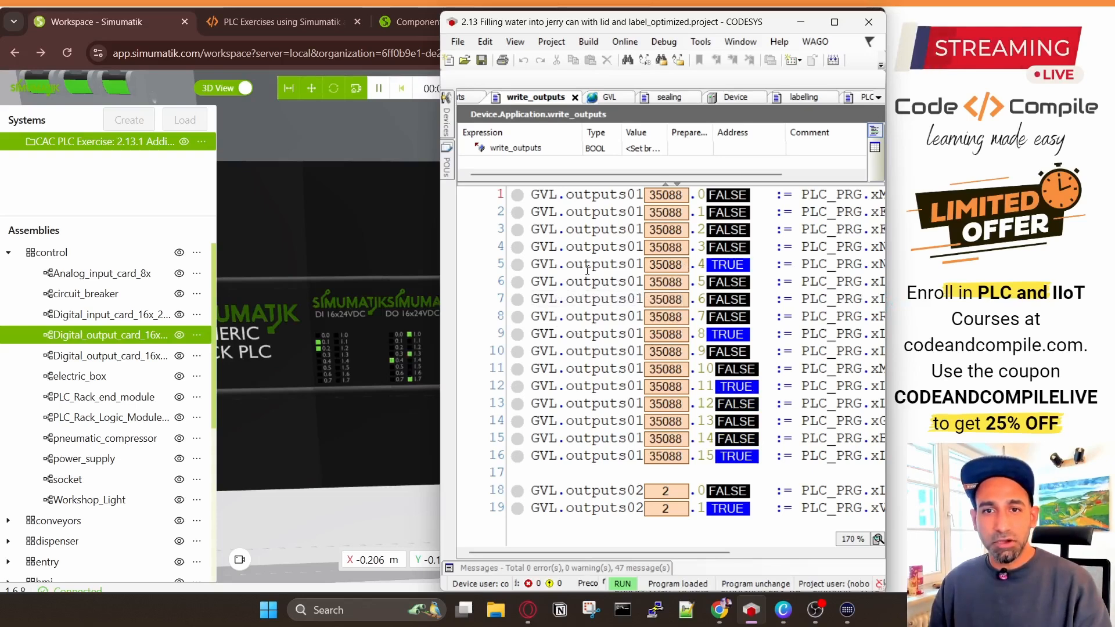
# Step: Return to Simumatik and show the live voltage and current of out_00 to out_03 on the first digital output card
pyautogui.click(801, 22)
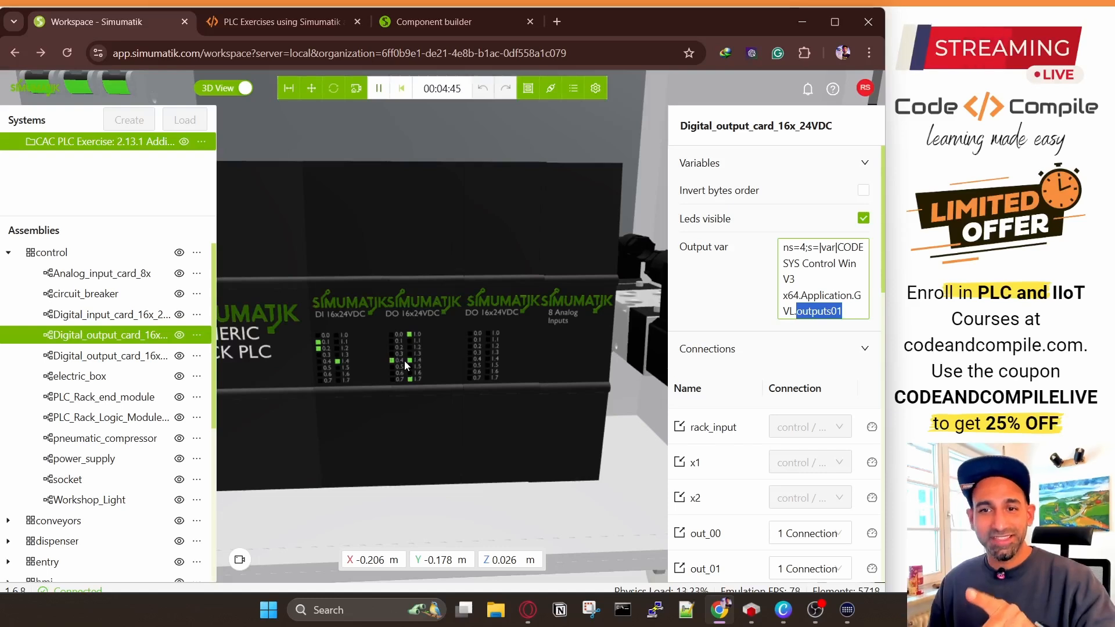
pyautogui.scroll(-5, 747, 454)
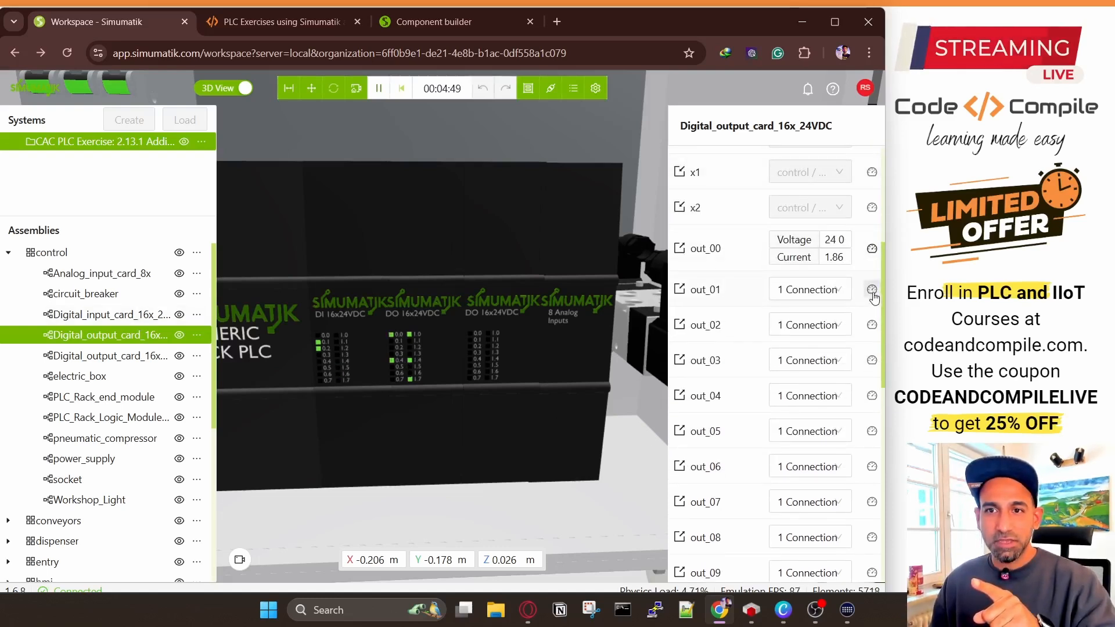
pyautogui.click(872, 292)
pyautogui.click(873, 336)
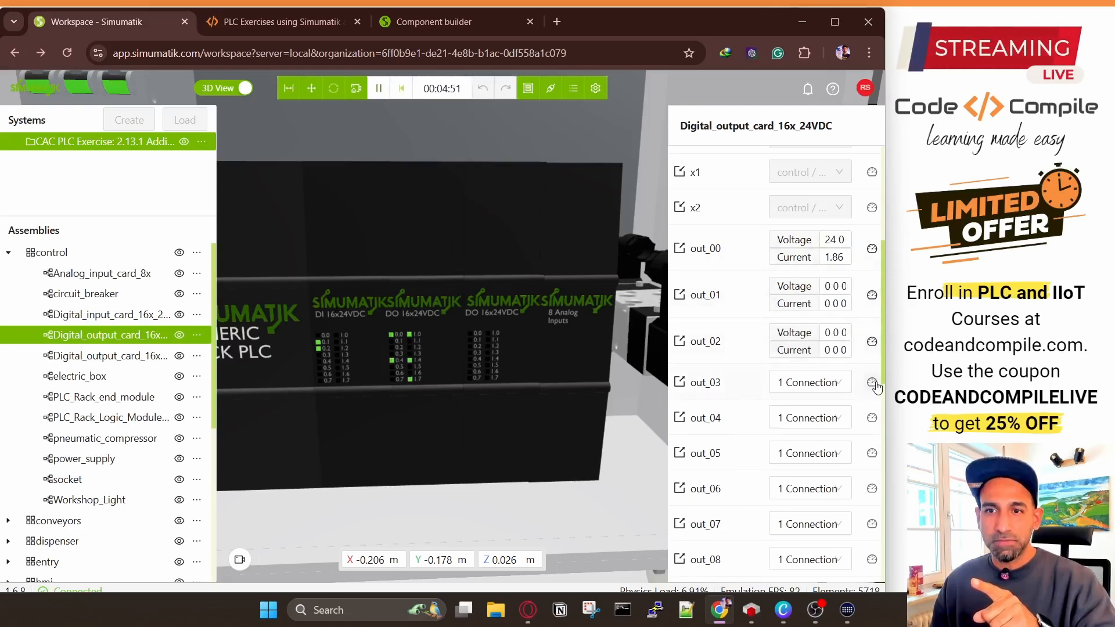
pyautogui.click(872, 381)
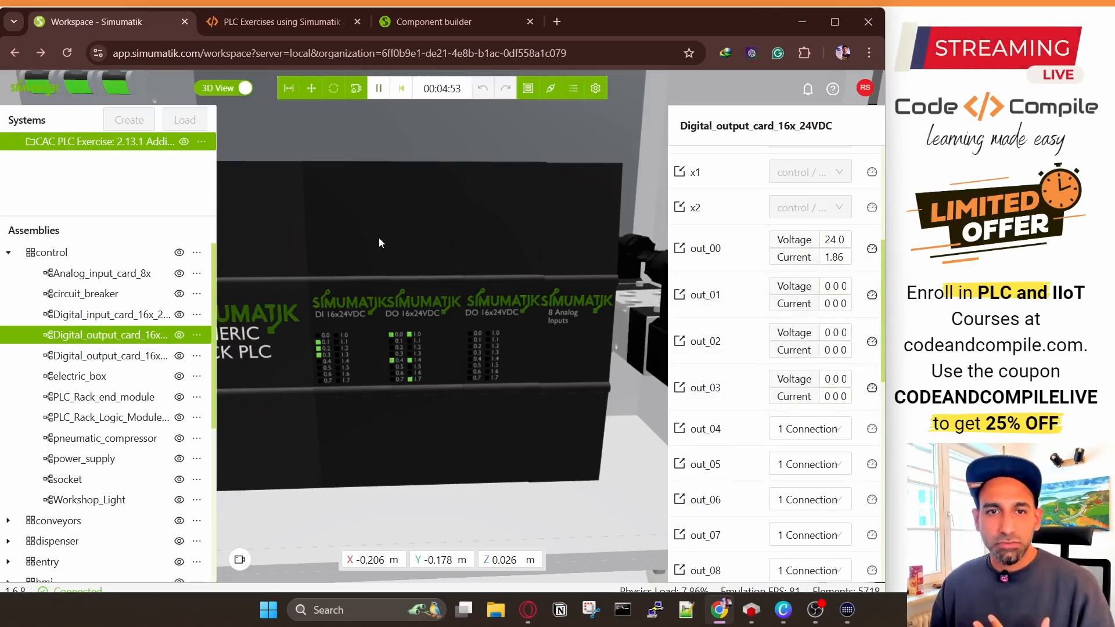
# Step: Bring the filling line into the 3D view and hide the side panels to give the scene the full width
pyautogui.scroll(-10, 380, 244)
pyautogui.moveTo(598, 247); pyautogui.dragTo(476, 161)
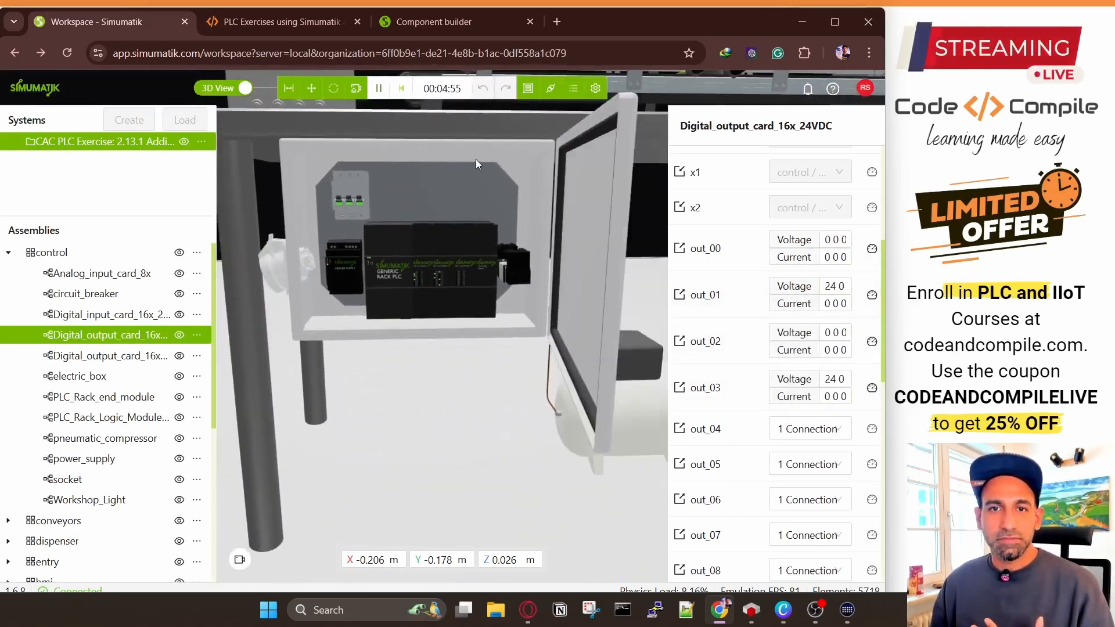
pyautogui.scroll(-5, 476, 163)
pyautogui.moveTo(442, 235); pyautogui.dragTo(474, 372)
pyautogui.scroll(3, 474, 371)
pyautogui.scroll(-4, 408, 396)
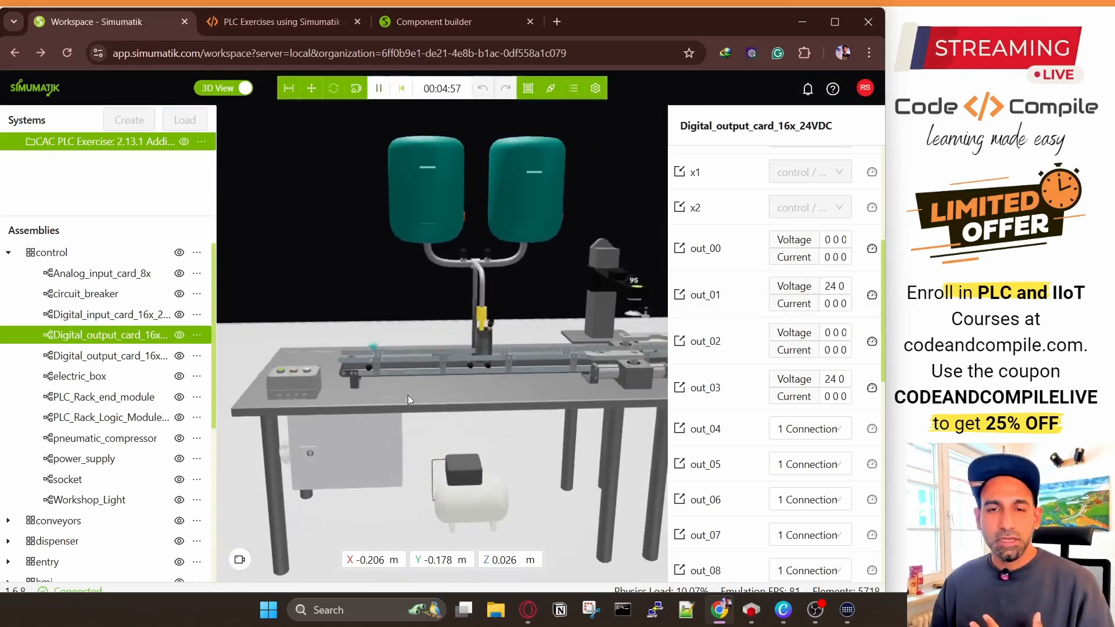
pyautogui.scroll(5, 435, 378)
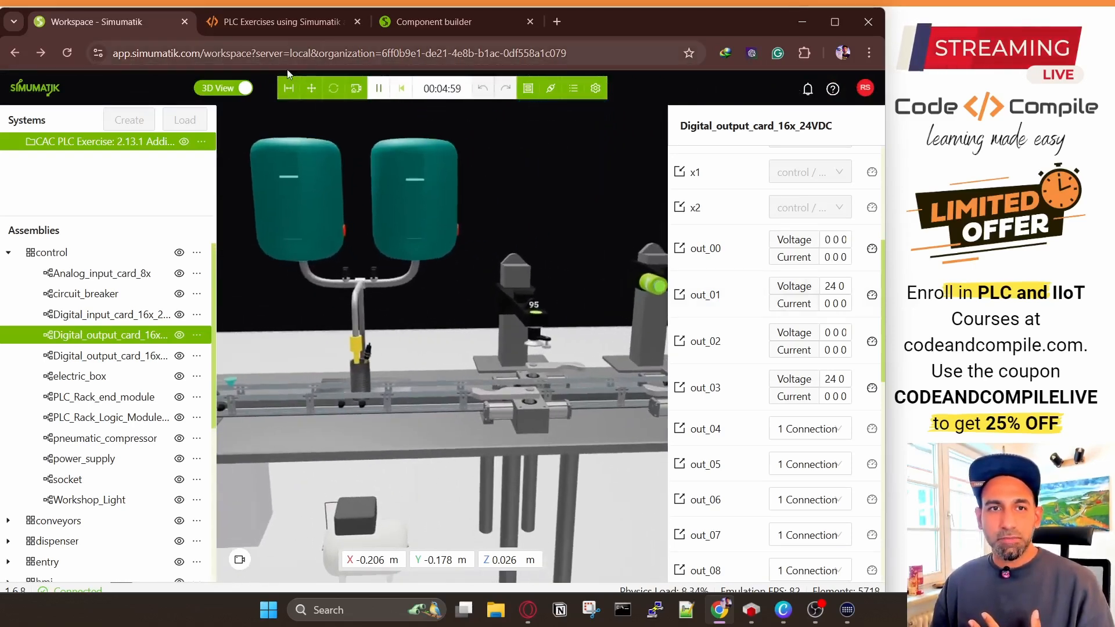
pyautogui.click(289, 88)
pyautogui.scroll(5, 483, 362)
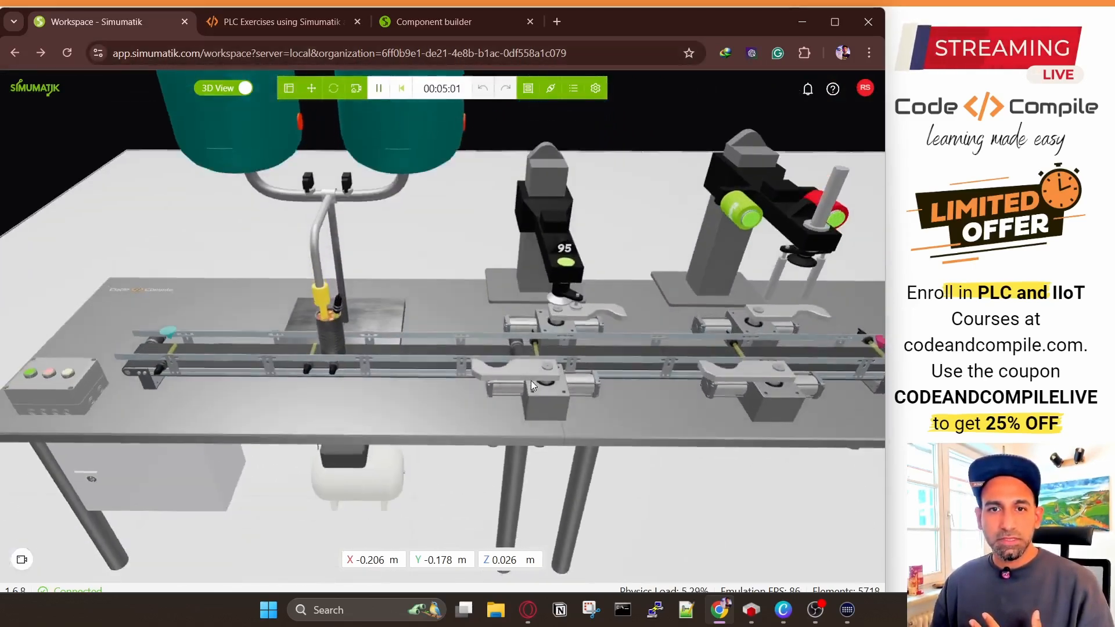
# Step: Examine the running conveyor line from several angles, following cans through the filling, lid sealing and labelling stations
pyautogui.moveTo(531, 382); pyautogui.dragTo(476, 413)
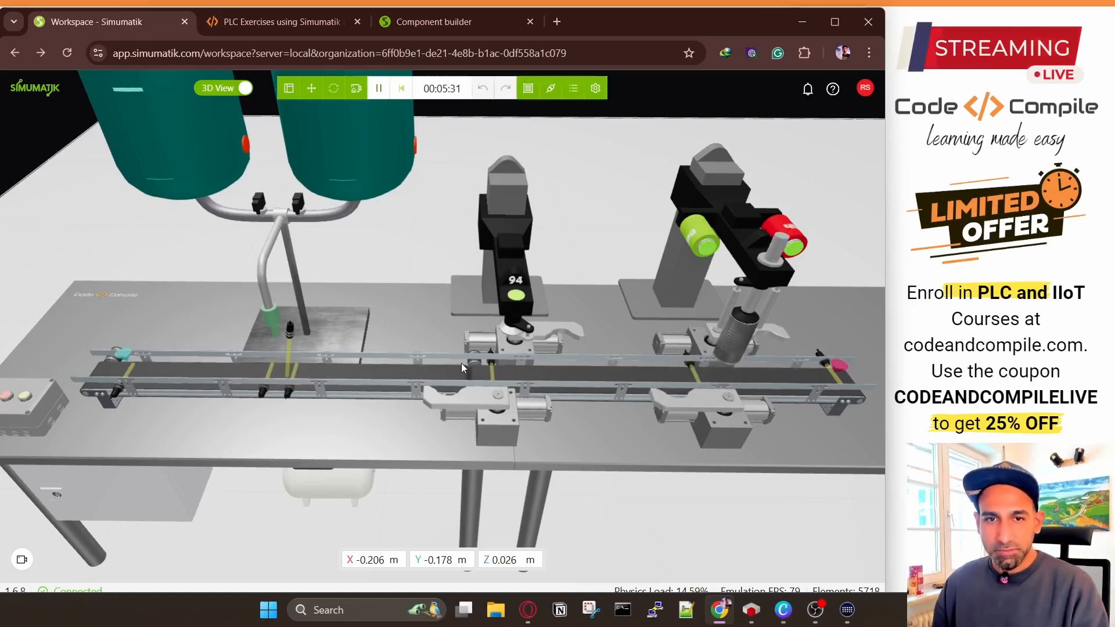
pyautogui.scroll(-3, 462, 365)
pyautogui.moveTo(465, 363); pyautogui.dragTo(497, 339)
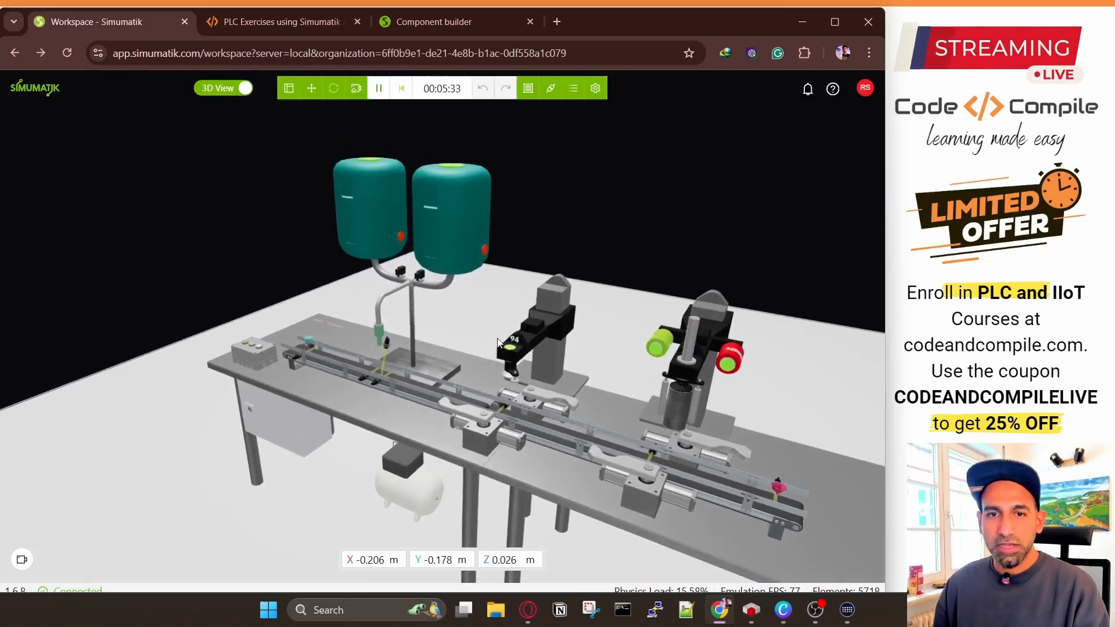
pyautogui.scroll(4, 426, 285)
pyautogui.scroll(2, 485, 334)
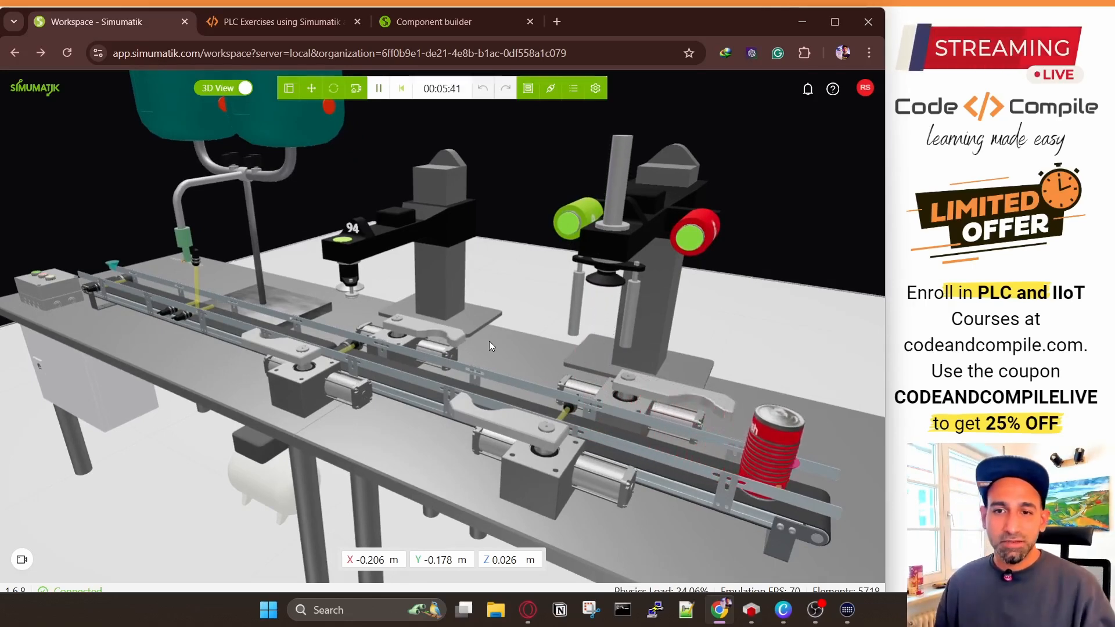
pyautogui.scroll(-5, 512, 361)
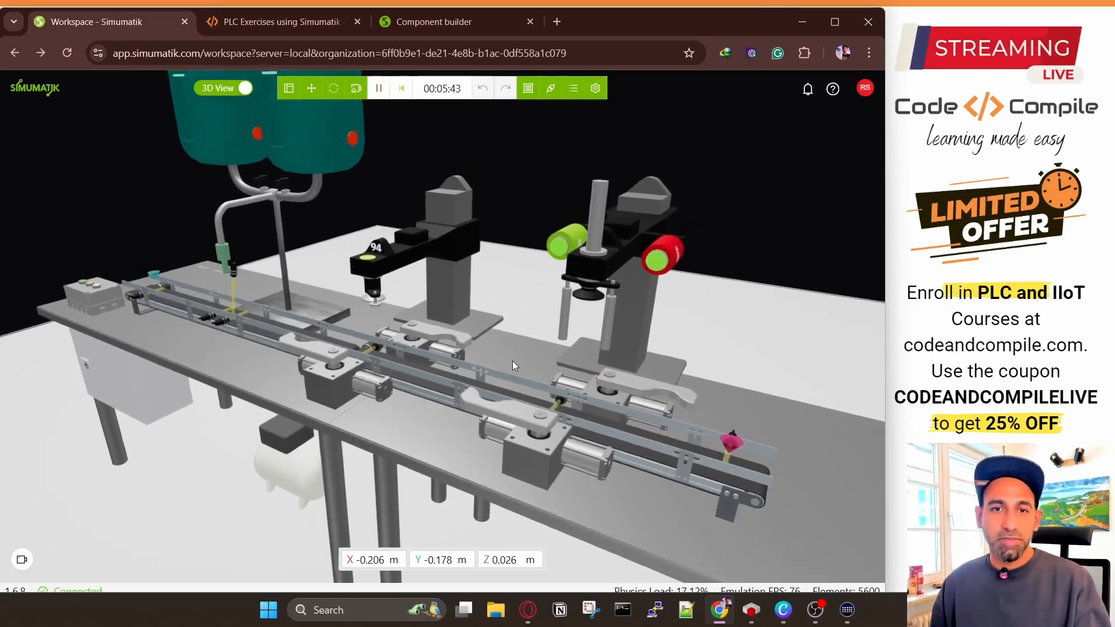
pyautogui.moveTo(535, 400); pyautogui.dragTo(542, 403)
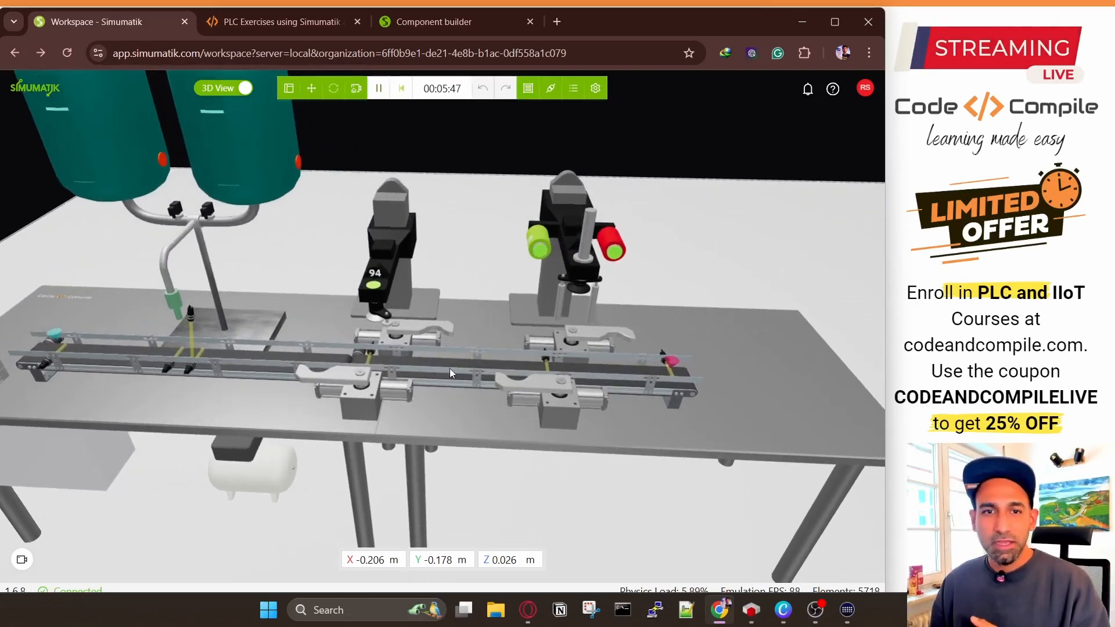
pyautogui.moveTo(450, 368); pyautogui.dragTo(503, 387)
pyautogui.scroll(3, 455, 378)
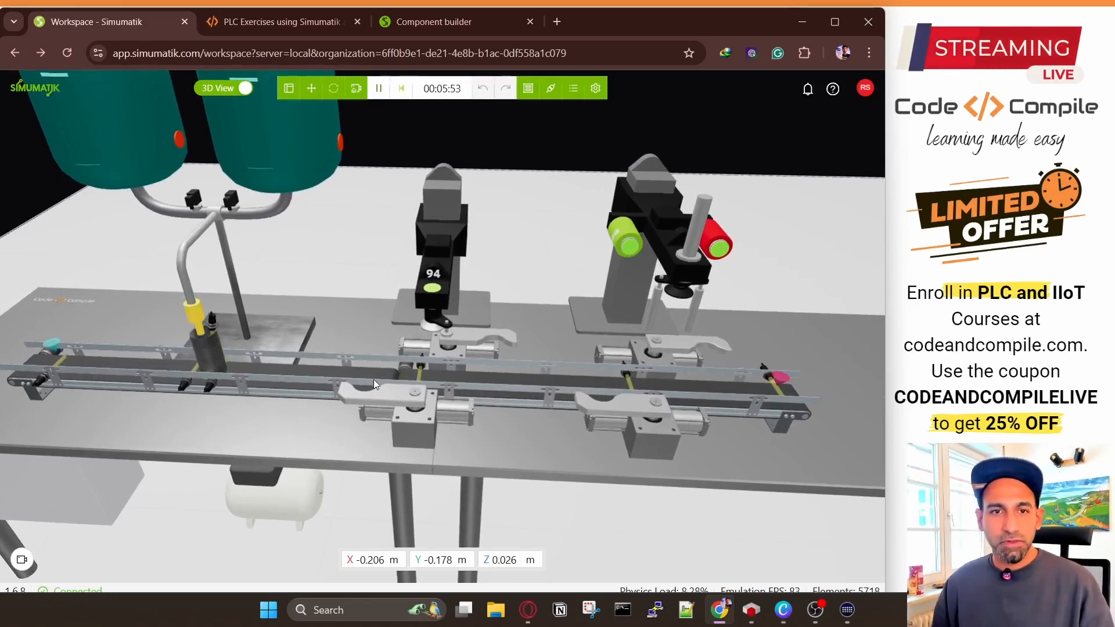
pyautogui.scroll(3, 390, 368)
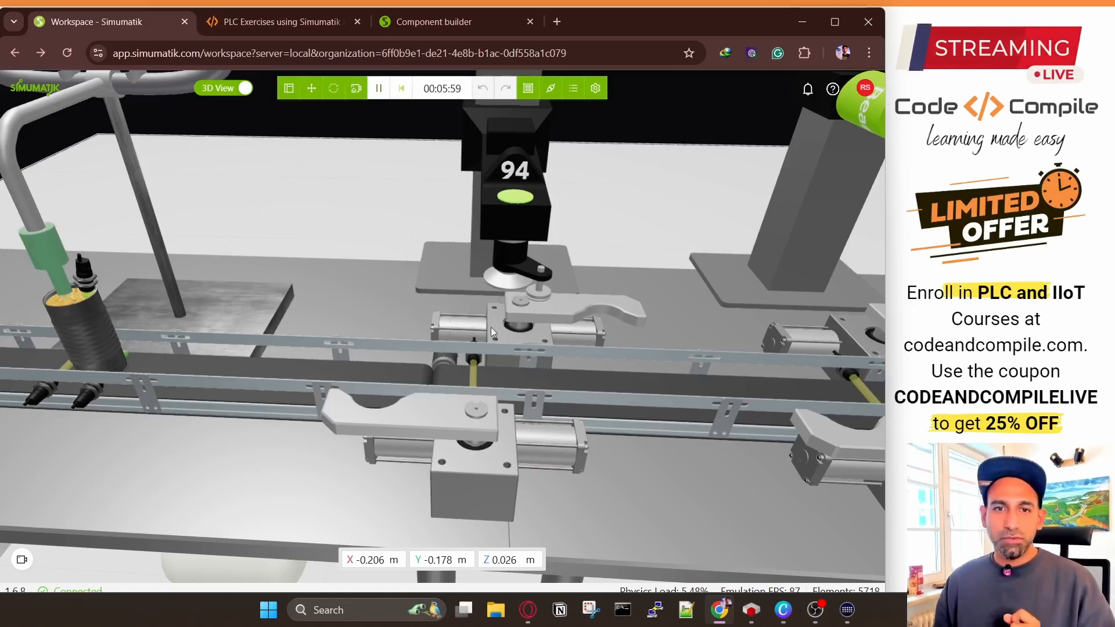
pyautogui.scroll(-4, 506, 321)
pyautogui.moveTo(622, 337)
pyautogui.mouseDown()
pyautogui.moveTo(642, 395)
pyautogui.moveTo(629, 339)
pyautogui.mouseUp()
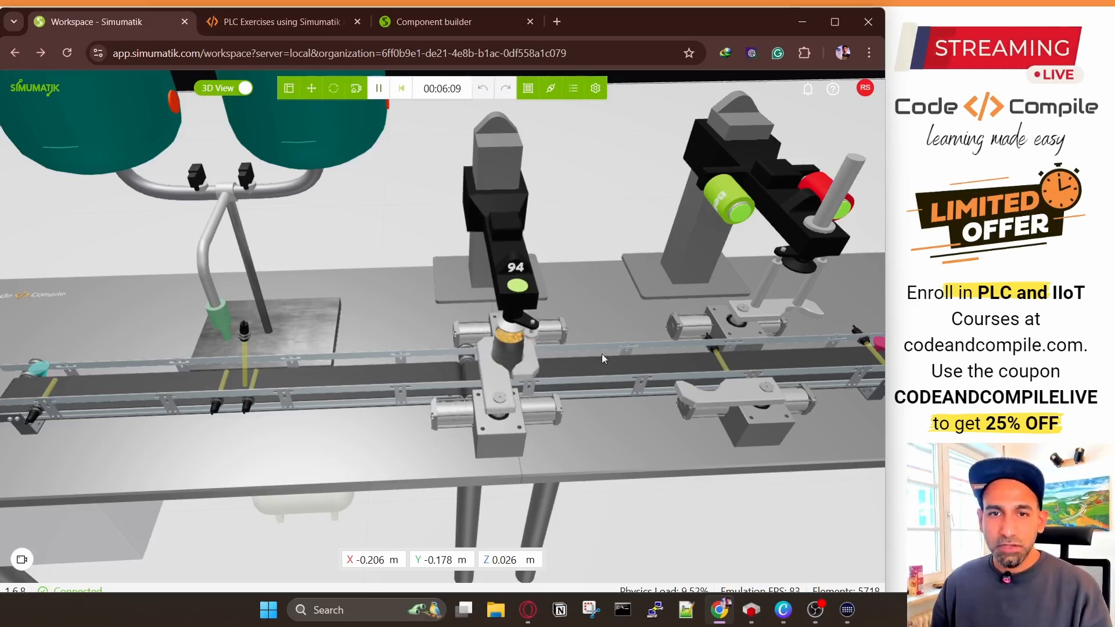
# Step: Switch to CODESYS, open the PLC_PRG program from the application tree and leave the device tree collapsed
pyautogui.click(751, 611)
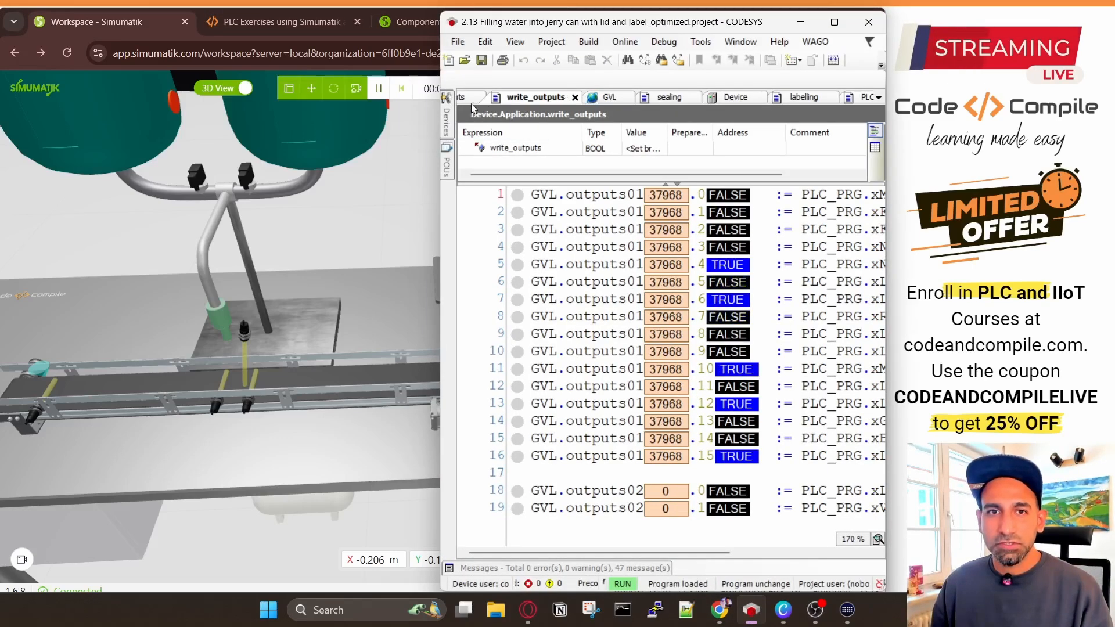
pyautogui.click(447, 116)
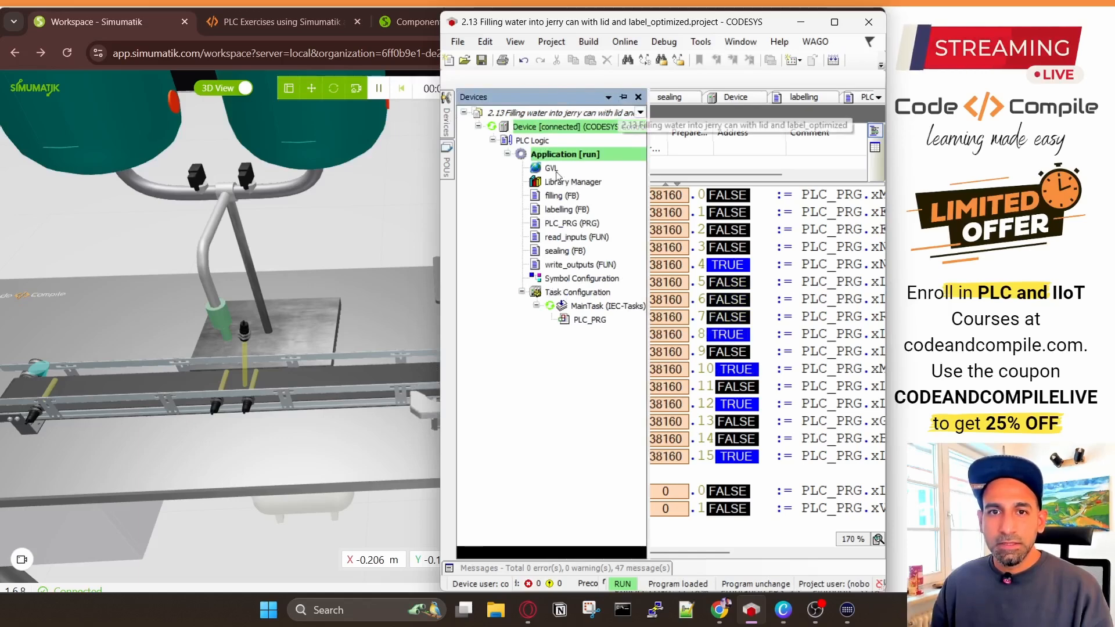
pyautogui.click(551, 225)
pyautogui.doubleClick(550, 224)
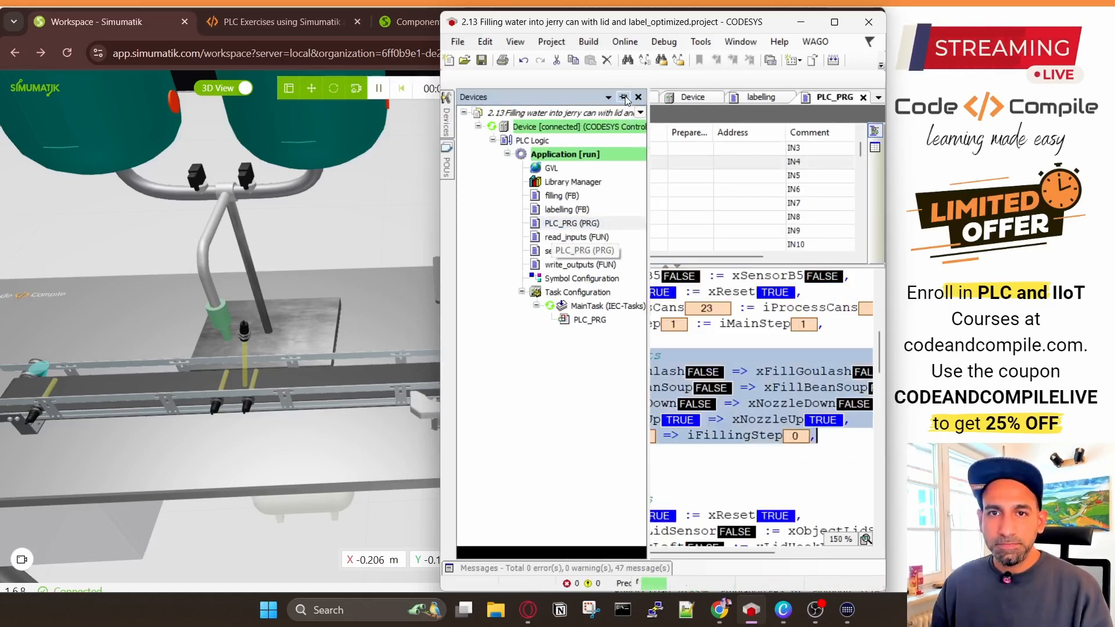
pyautogui.click(623, 97)
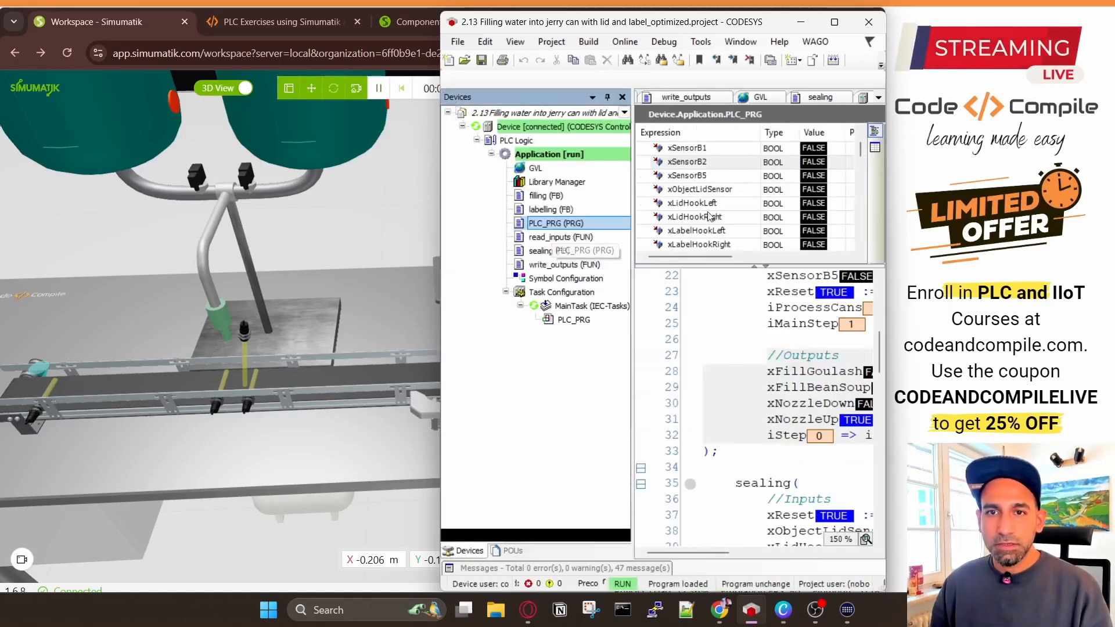
pyautogui.click(606, 98)
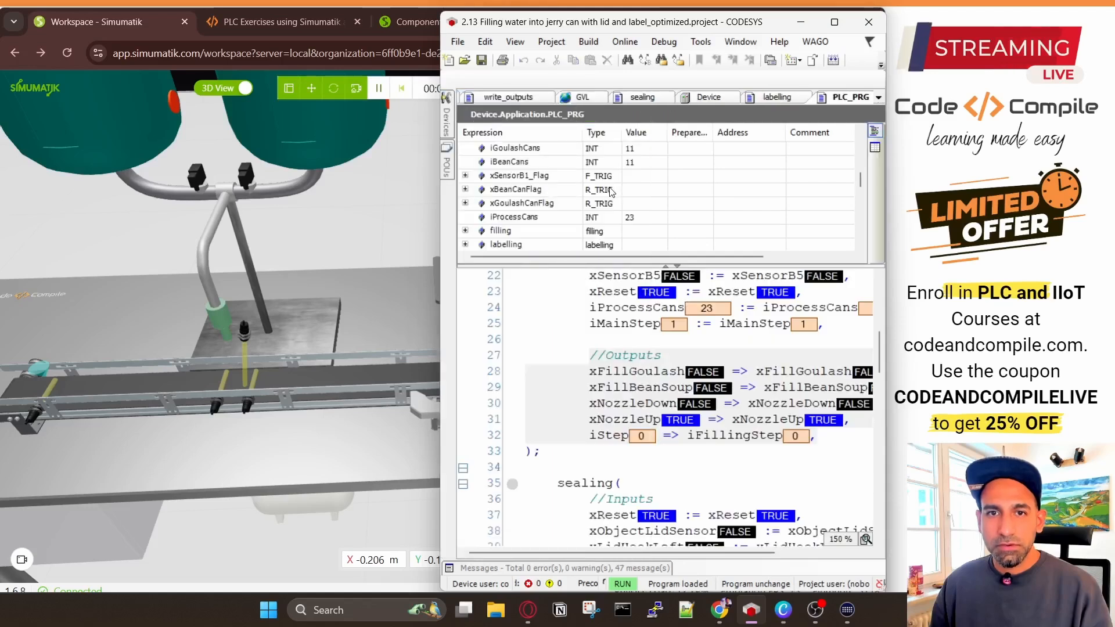
# Step: Examine PLC_PRG's live can counters, including iProcessCans and iTotalCans, along with its step variables and output bits
pyautogui.scroll(1, 559, 190)
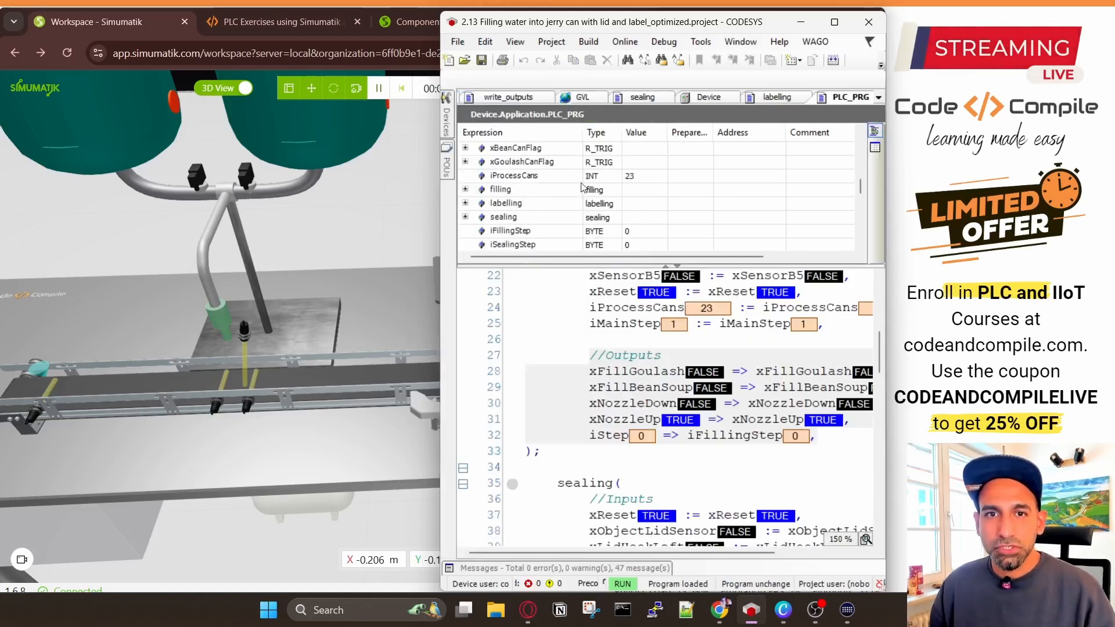
pyautogui.click(605, 179)
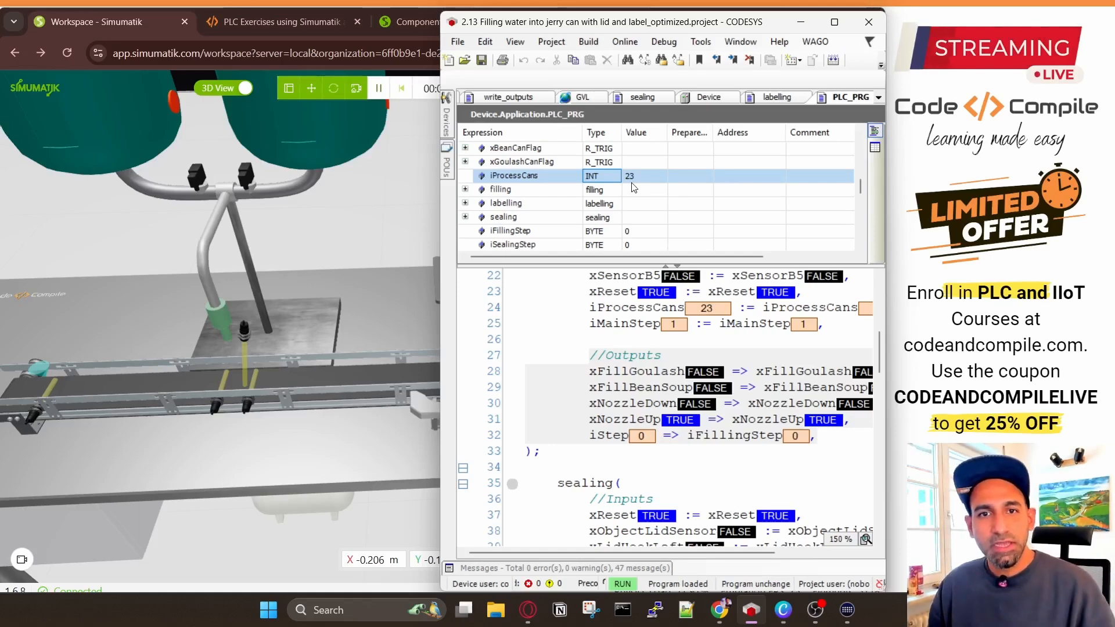
pyautogui.scroll(-2, 634, 187)
pyautogui.scroll(-8, 634, 187)
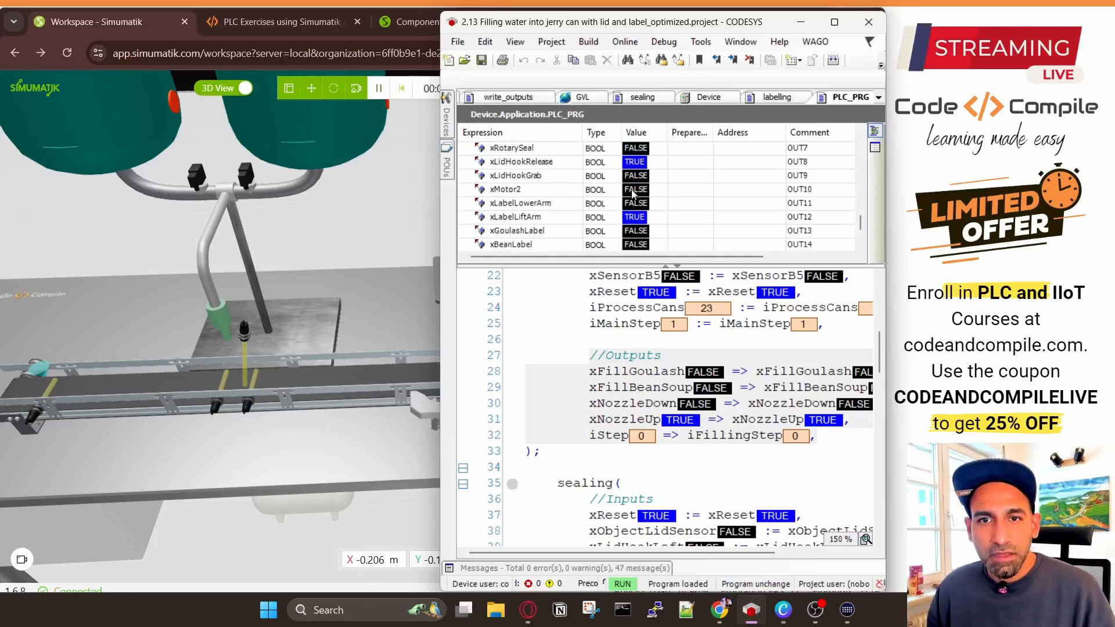
pyautogui.scroll(-1, 634, 199)
pyautogui.scroll(3, 633, 200)
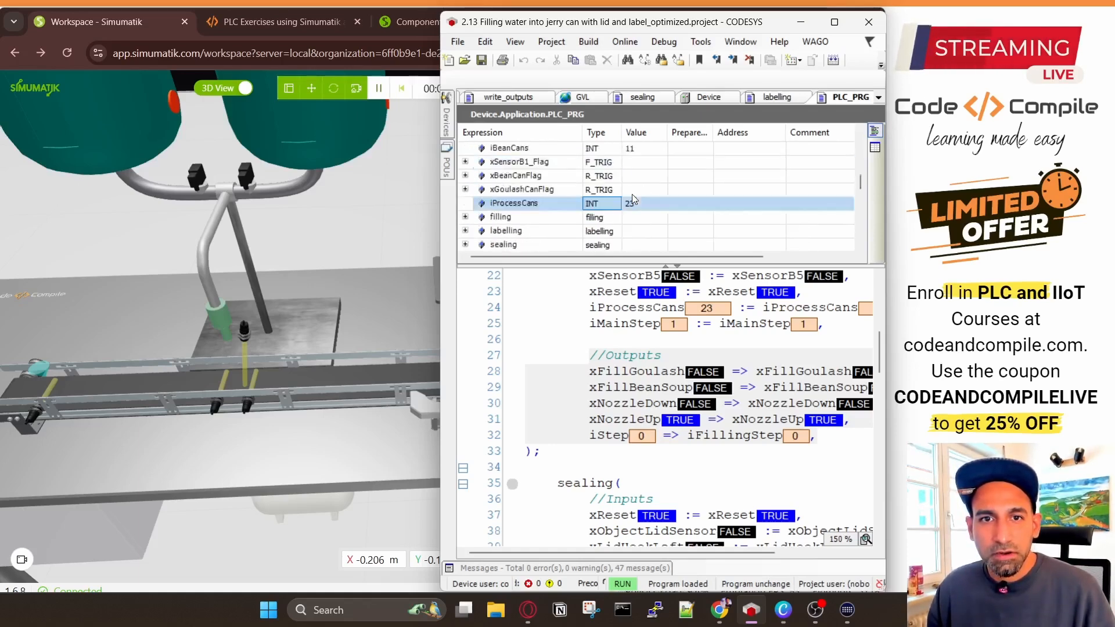
pyautogui.scroll(-1, 634, 200)
pyautogui.scroll(-1, 634, 209)
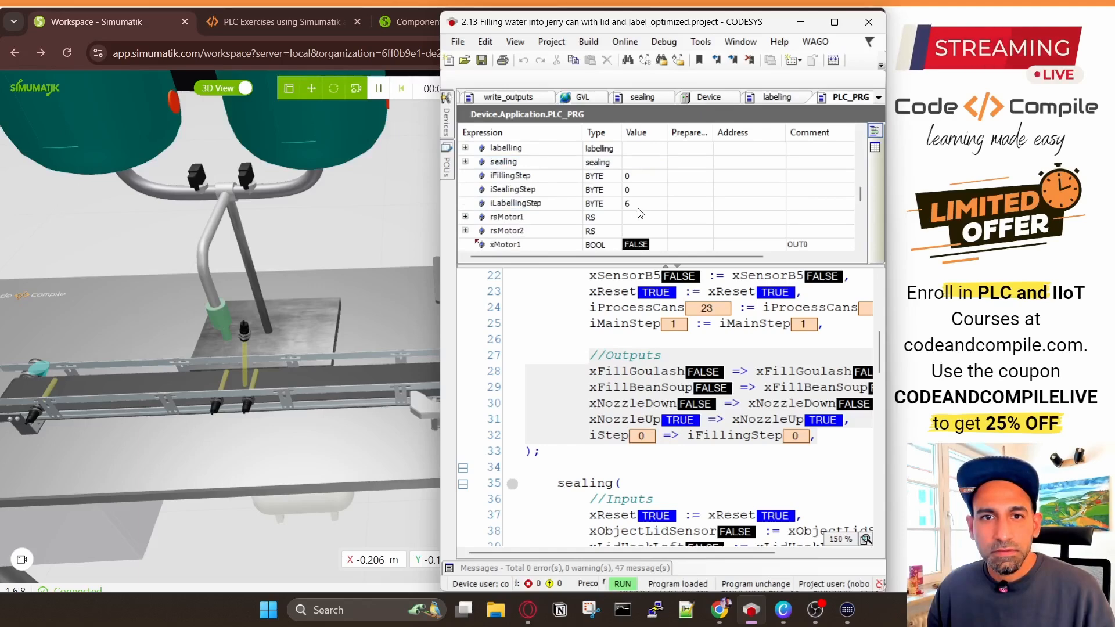
pyautogui.scroll(3, 641, 208)
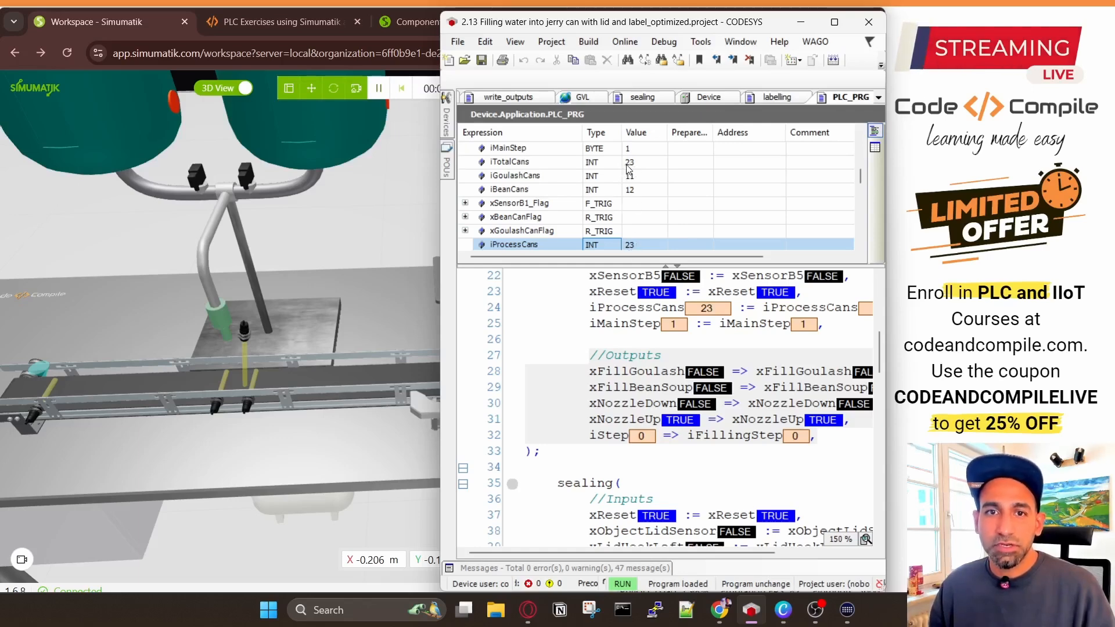
# Step: Compare the live values of iGoulashCans, iBeanCans, iProcessCans and iTotalCans in PLC_PRG
pyautogui.click(639, 180)
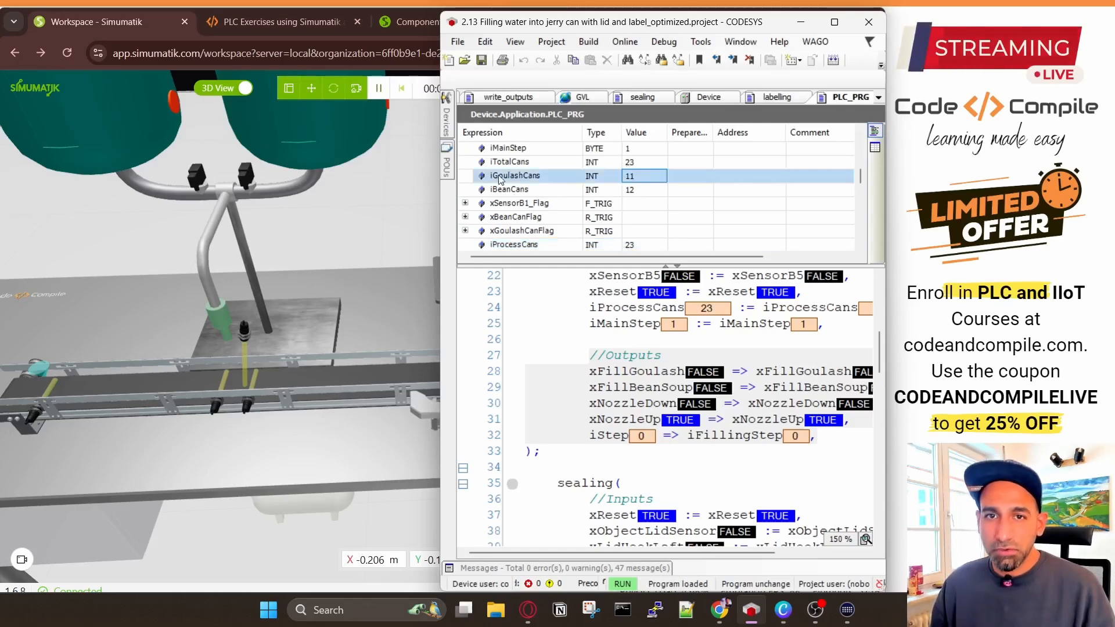
pyautogui.click(633, 194)
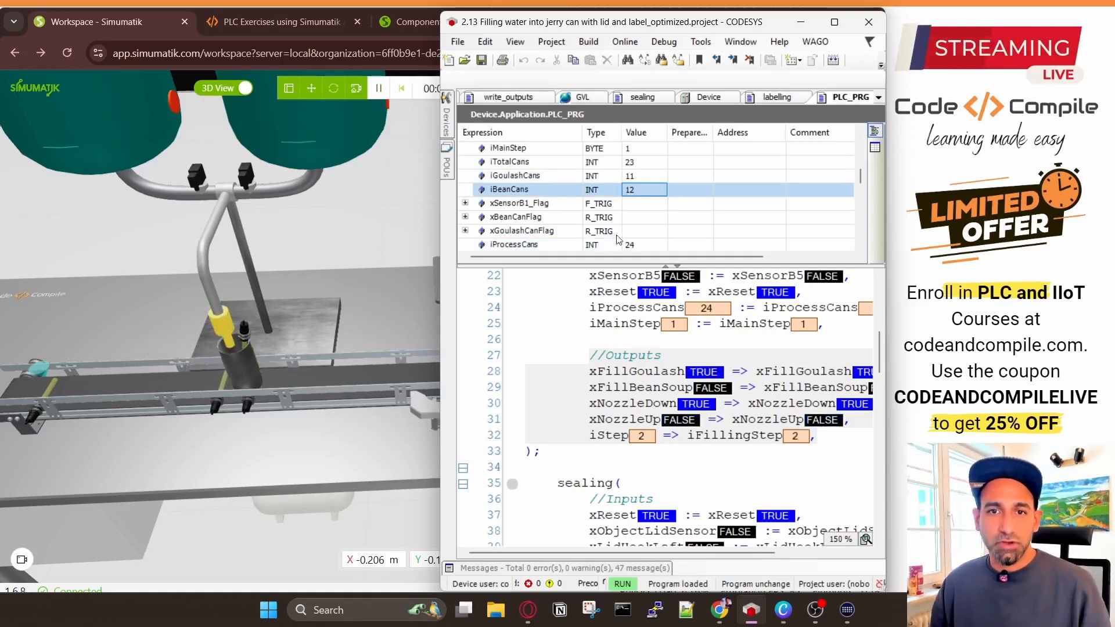
pyautogui.click(640, 247)
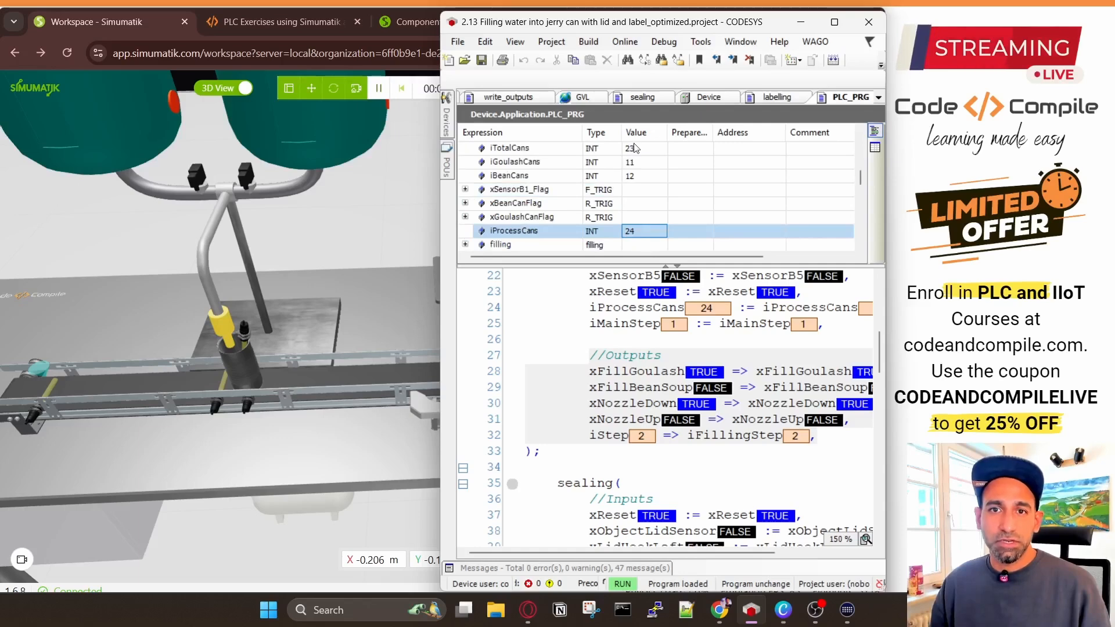
pyautogui.click(636, 148)
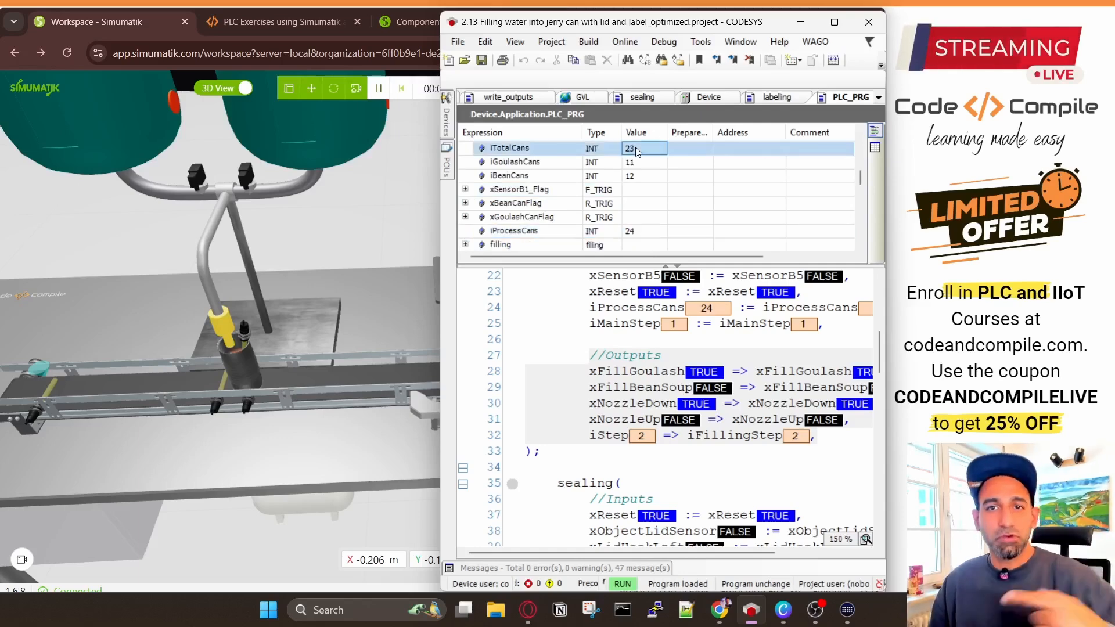
# Step: Minimise CODESYS and examine the outfeed end of the conveyor, including its exit sensor, in the 3D scene
pyautogui.click(802, 22)
pyautogui.scroll(-10, 403, 239)
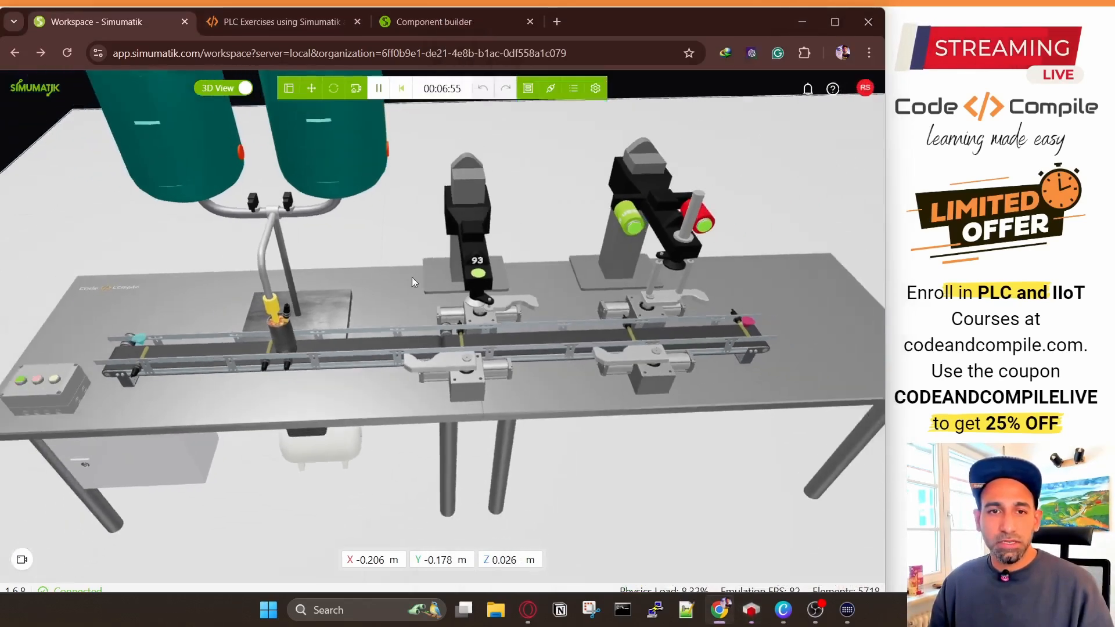
pyautogui.scroll(6, 500, 295)
pyautogui.moveTo(802, 369); pyautogui.dragTo(419, 320)
pyautogui.scroll(2, 407, 287)
pyautogui.moveTo(398, 271); pyautogui.dragTo(328, 224)
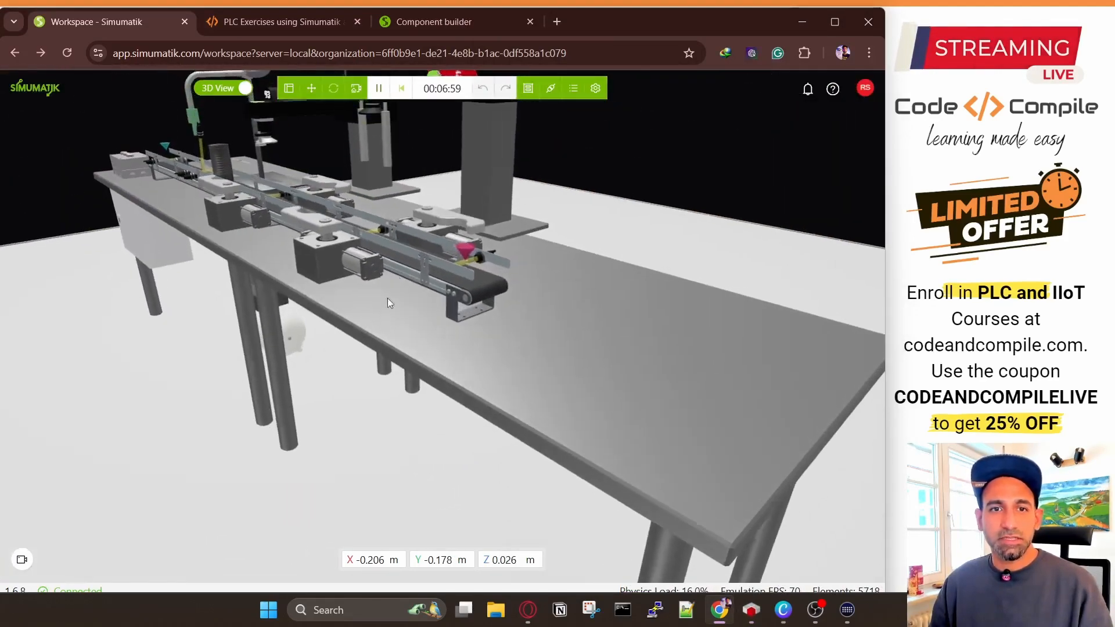
pyautogui.moveTo(388, 298); pyautogui.dragTo(414, 454)
pyautogui.scroll(4, 421, 444)
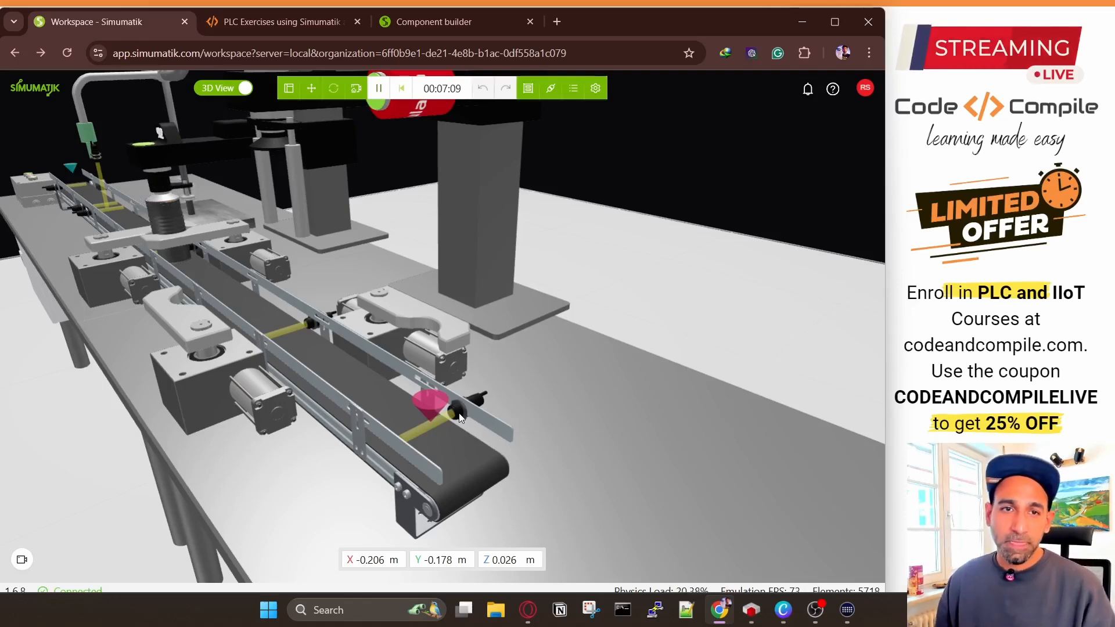
pyautogui.scroll(-8, 459, 417)
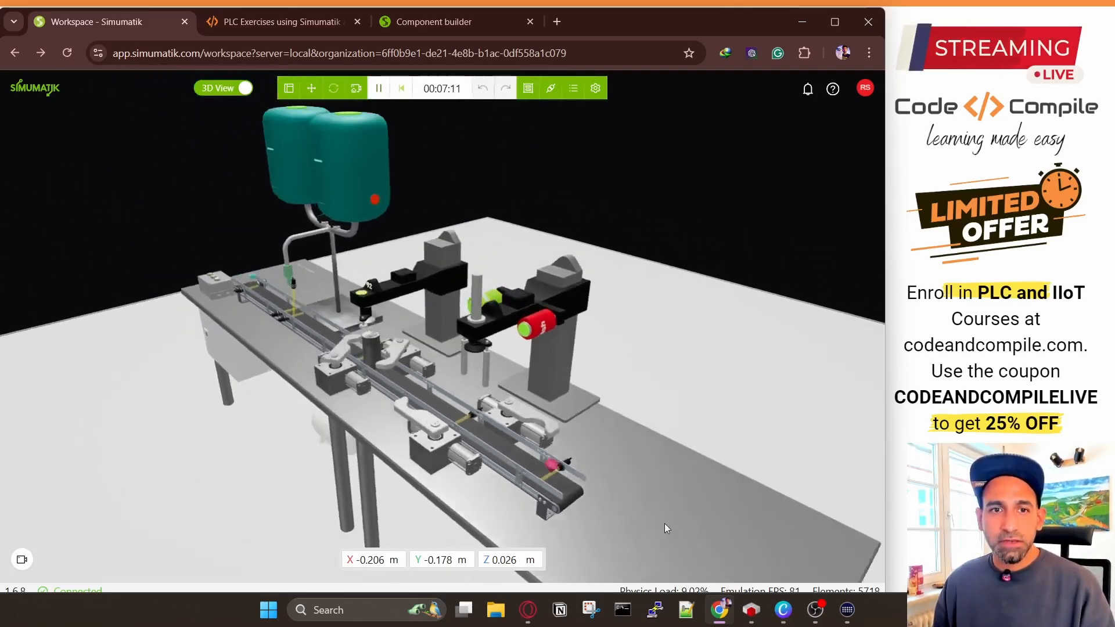
# Step: Examine the can sensors at the filling nozzle and the whole line from the front
pyautogui.moveTo(665, 524); pyautogui.dragTo(426, 371)
pyautogui.scroll(5, 423, 372)
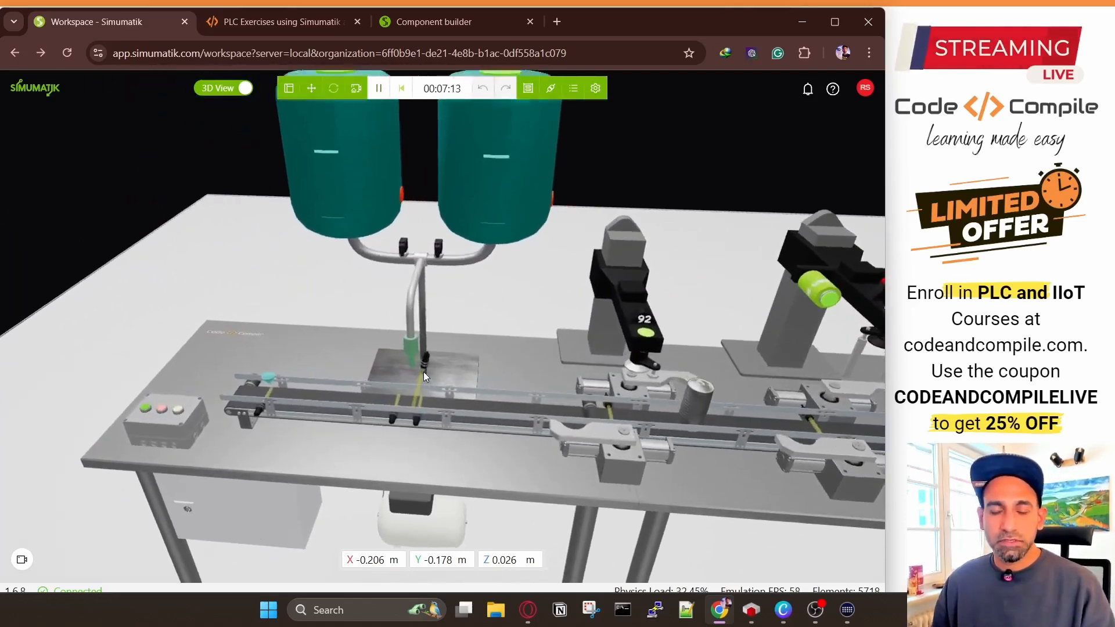
pyautogui.scroll(3, 423, 371)
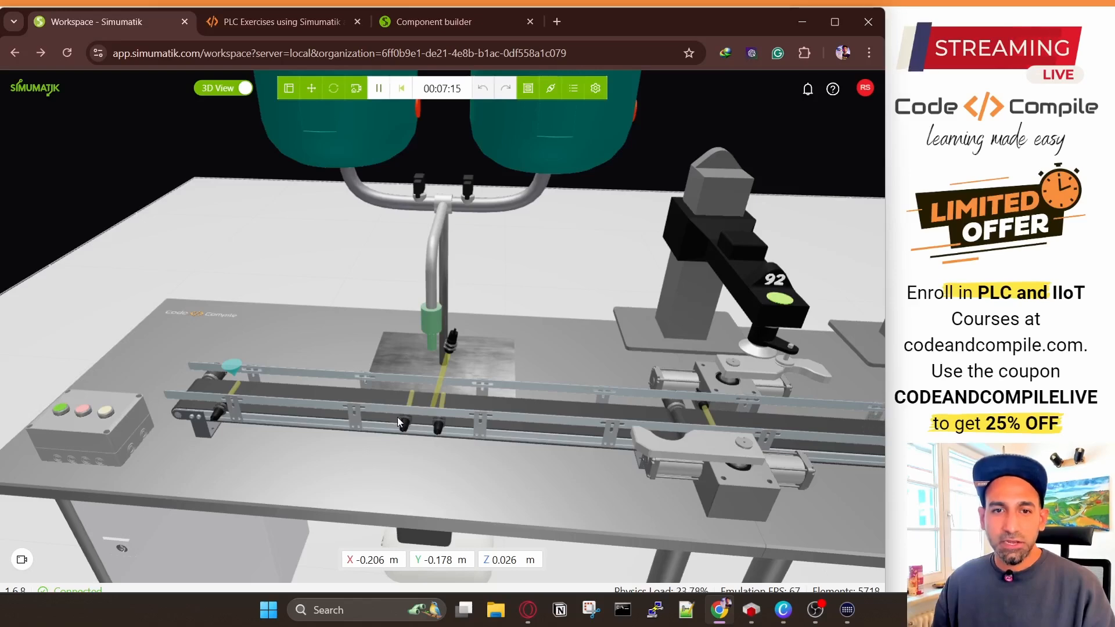
pyautogui.scroll(-8, 398, 422)
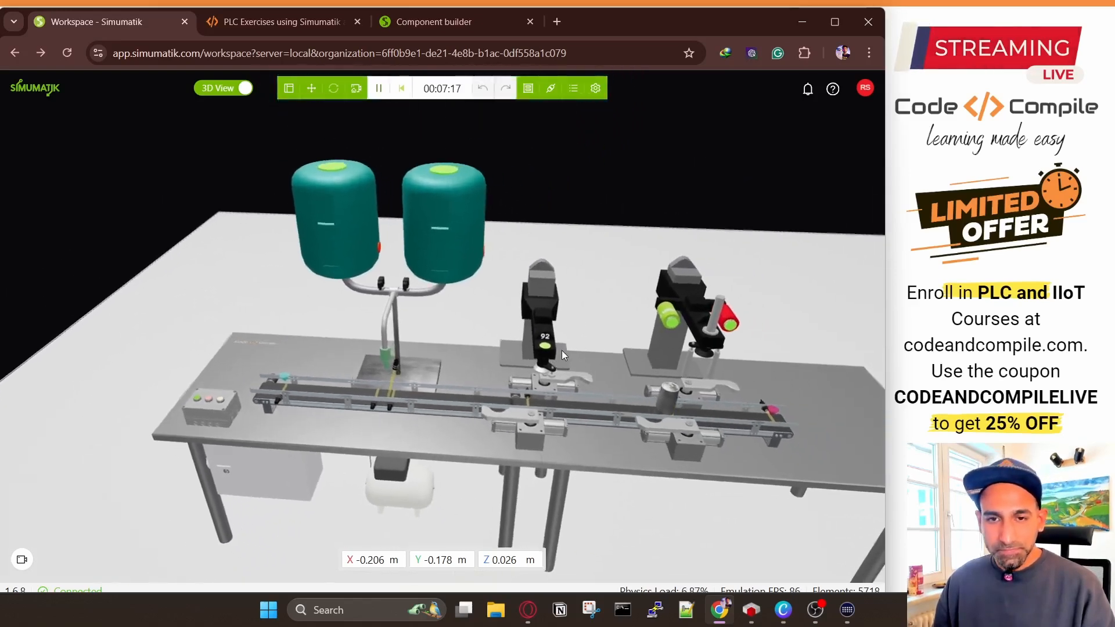
pyautogui.moveTo(566, 349); pyautogui.dragTo(605, 354)
pyautogui.scroll(3, 509, 362)
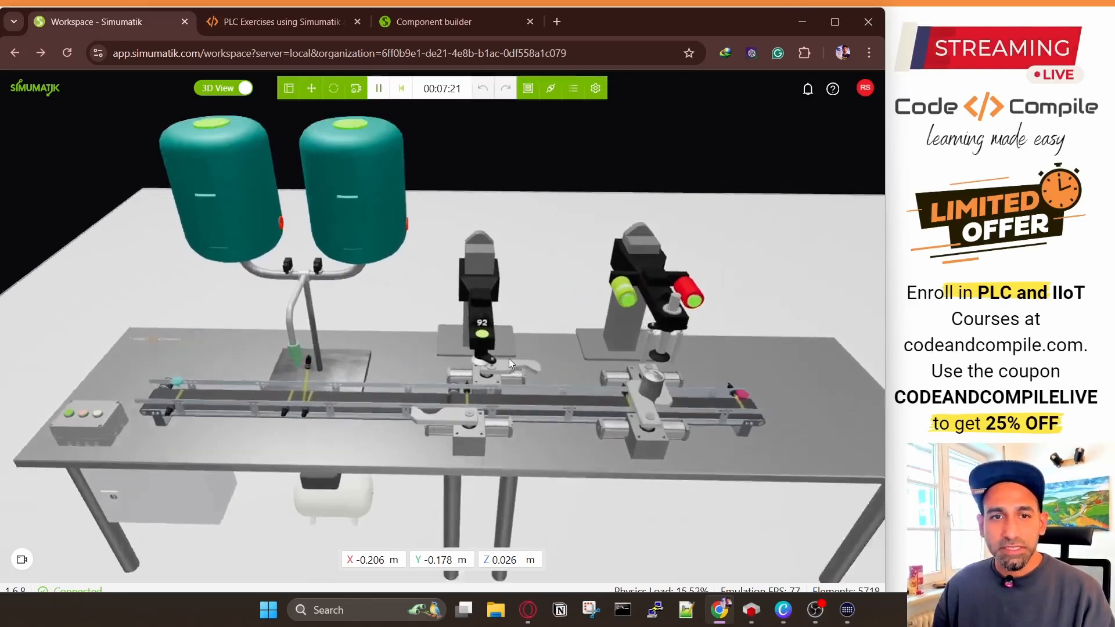
# Step: Examine the two product tanks up close, including their level marks, red side buttons and green top buttons
pyautogui.scroll(5, 509, 359)
pyautogui.scroll(-4, 498, 345)
pyautogui.moveTo(453, 244); pyautogui.dragTo(565, 287)
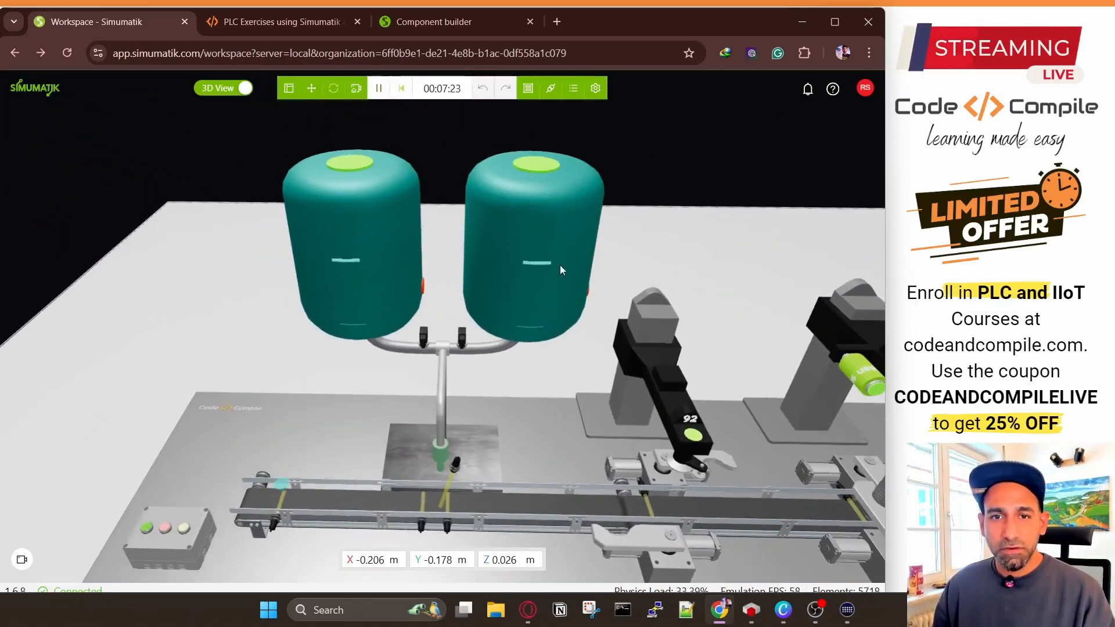
pyautogui.moveTo(465, 296); pyautogui.dragTo(504, 145)
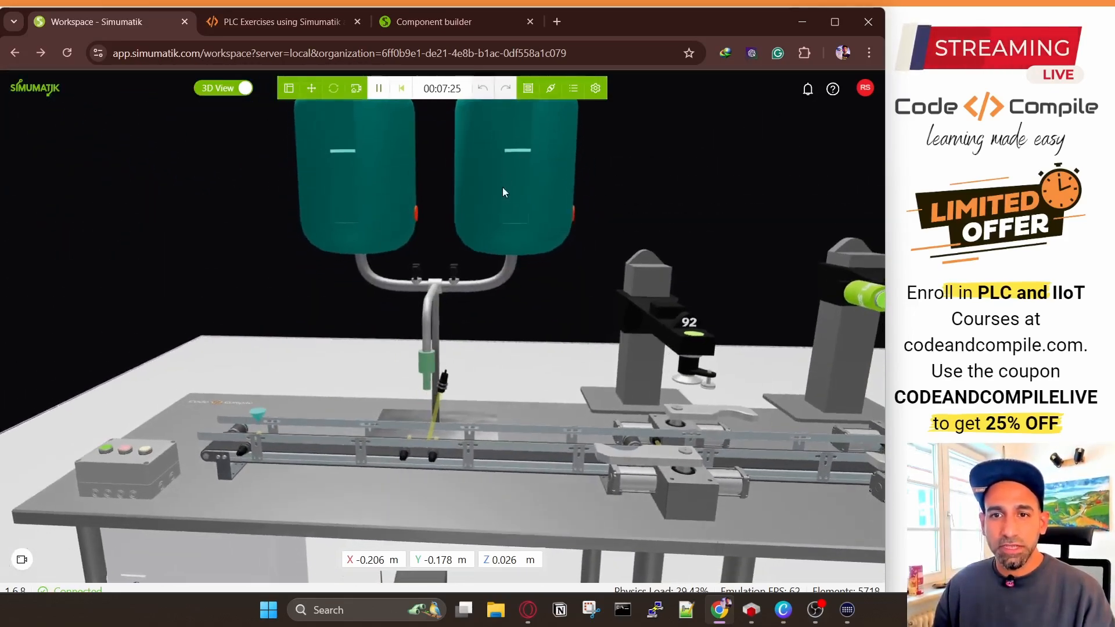
pyautogui.scroll(-3, 499, 249)
pyautogui.scroll(5, 498, 290)
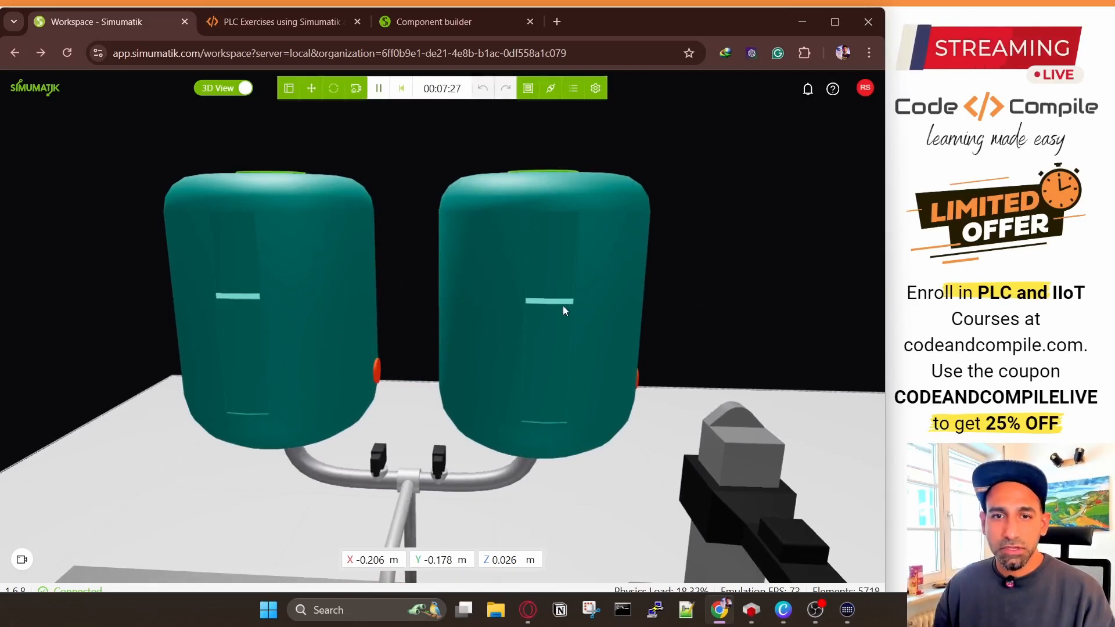
pyautogui.moveTo(552, 343); pyautogui.dragTo(426, 318)
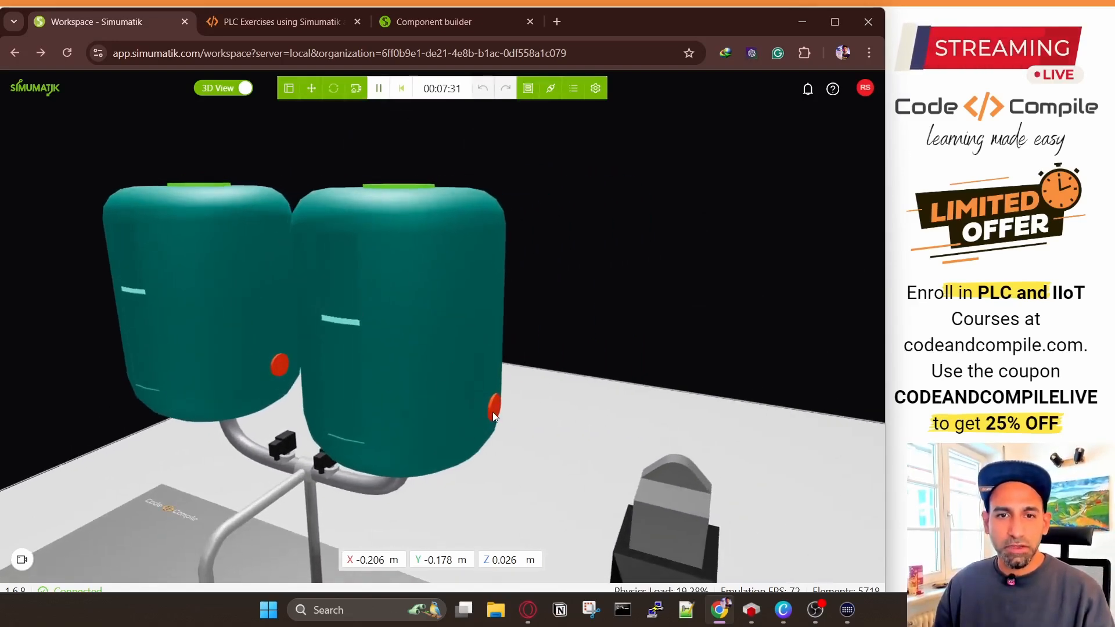
pyautogui.moveTo(347, 389); pyautogui.dragTo(420, 311)
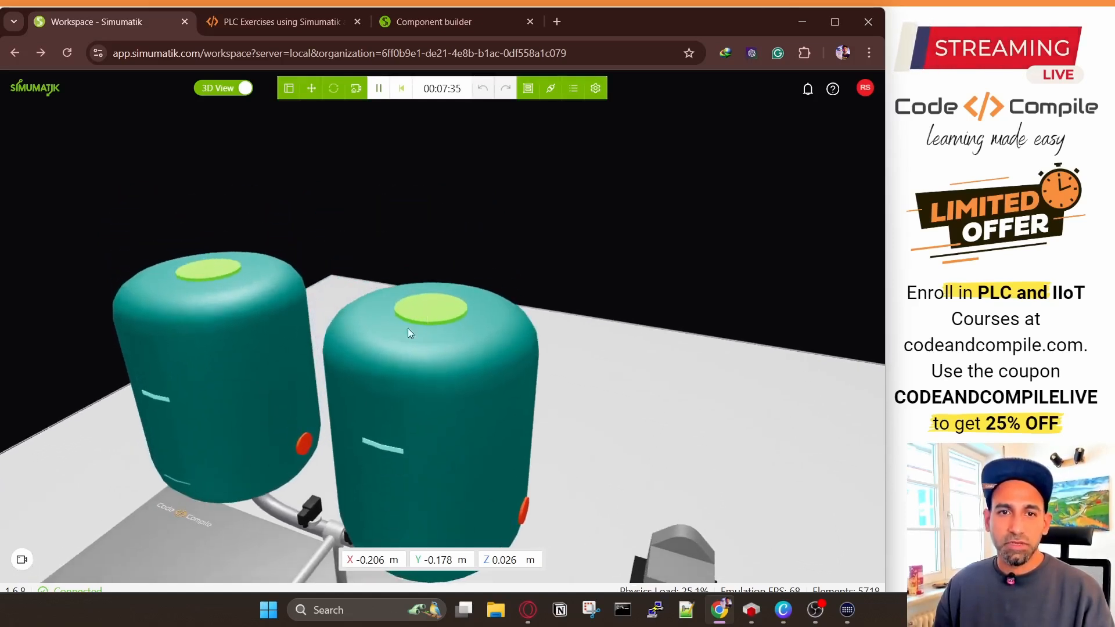
pyautogui.moveTo(360, 372); pyautogui.dragTo(525, 325)
pyautogui.scroll(5, 545, 409)
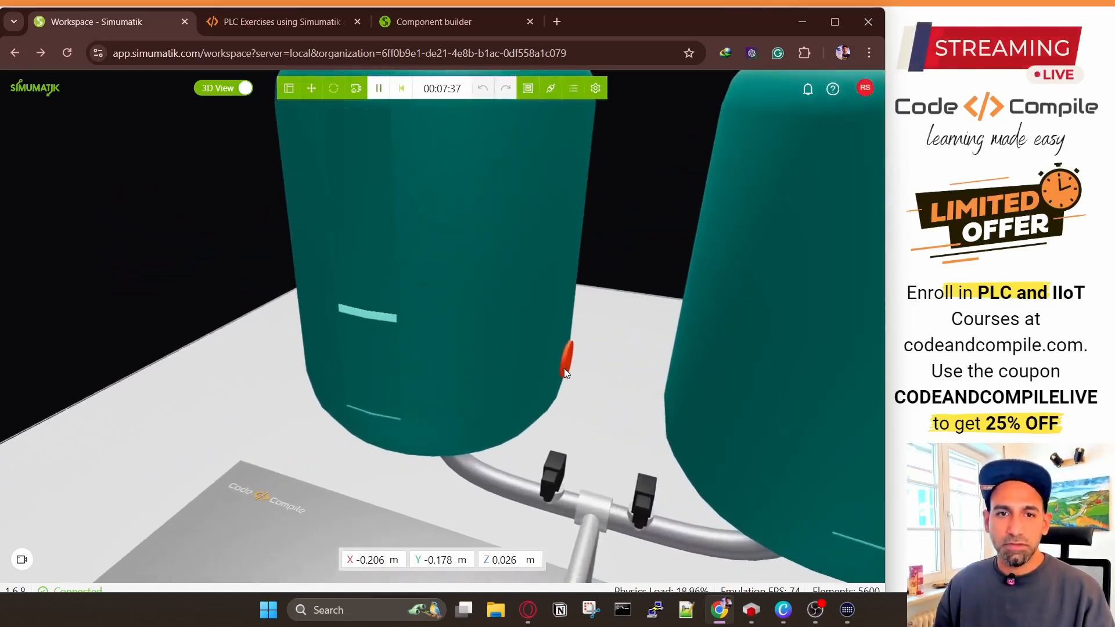
pyautogui.moveTo(485, 356); pyautogui.dragTo(424, 342)
pyautogui.scroll(-10, 415, 347)
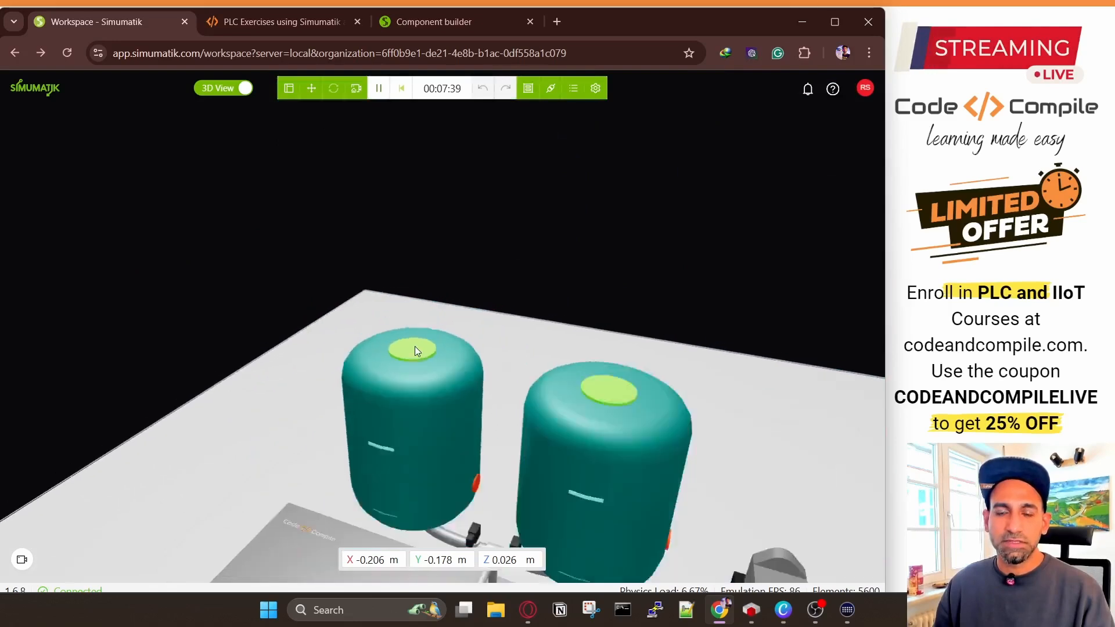
pyautogui.scroll(3, 462, 275)
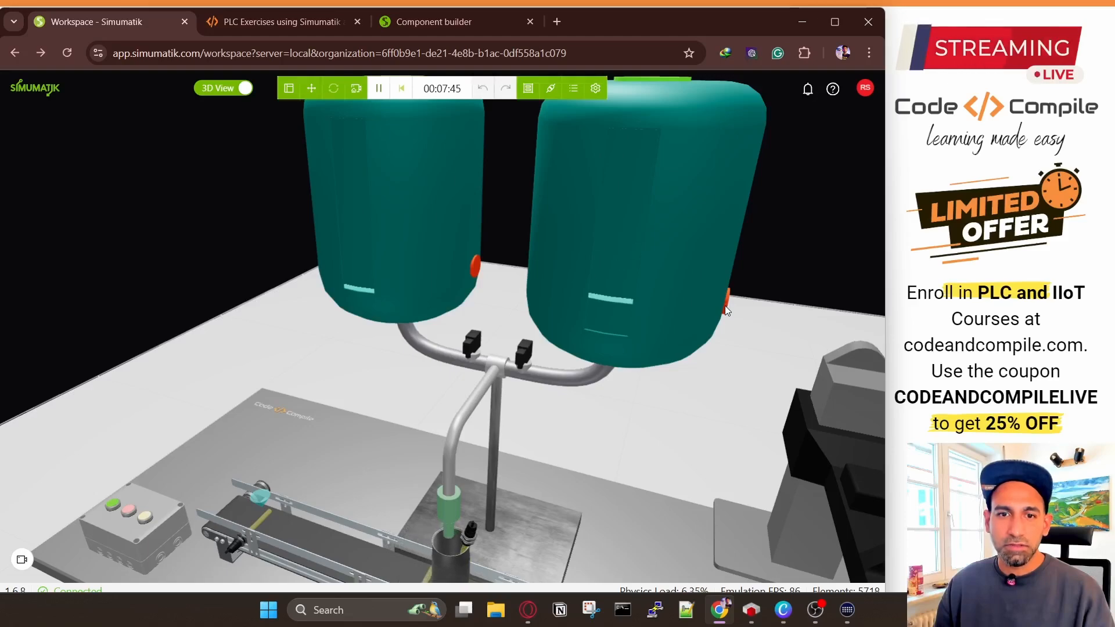
# Step: Examine the filling nozzle and the can beneath it together with the tank levels and the rest of the line
pyautogui.moveTo(551, 468); pyautogui.dragTo(506, 547)
pyautogui.scroll(5, 507, 547)
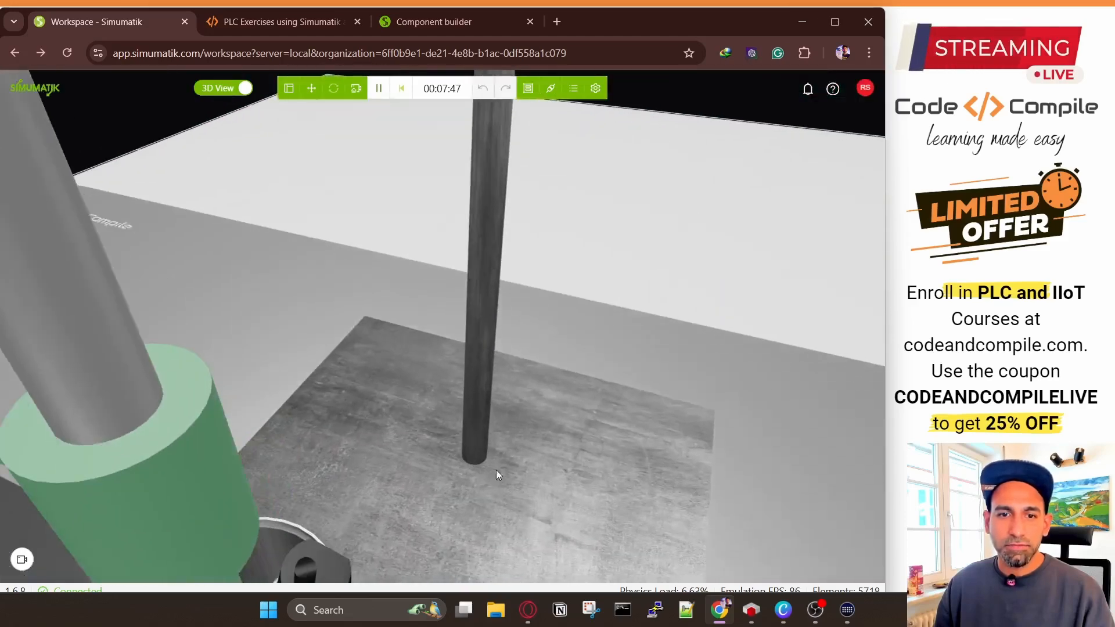
pyautogui.moveTo(496, 470); pyautogui.dragTo(473, 427)
pyautogui.scroll(-5, 496, 375)
pyautogui.scroll(7, 473, 427)
pyautogui.scroll(-9, 378, 465)
pyautogui.moveTo(427, 394); pyautogui.dragTo(477, 434)
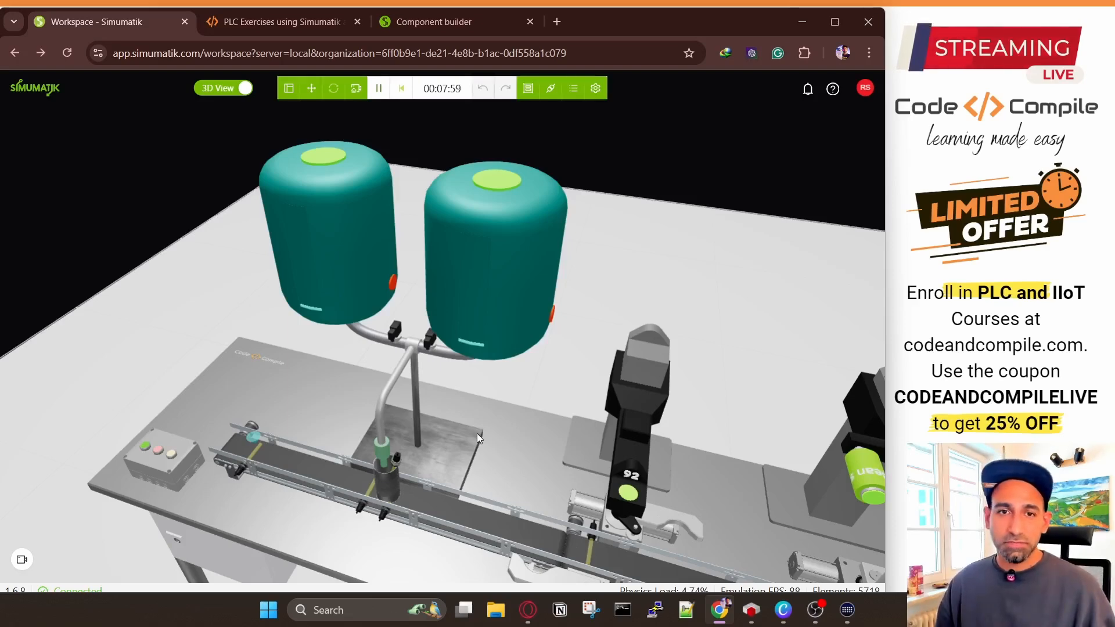
pyautogui.scroll(4, 407, 421)
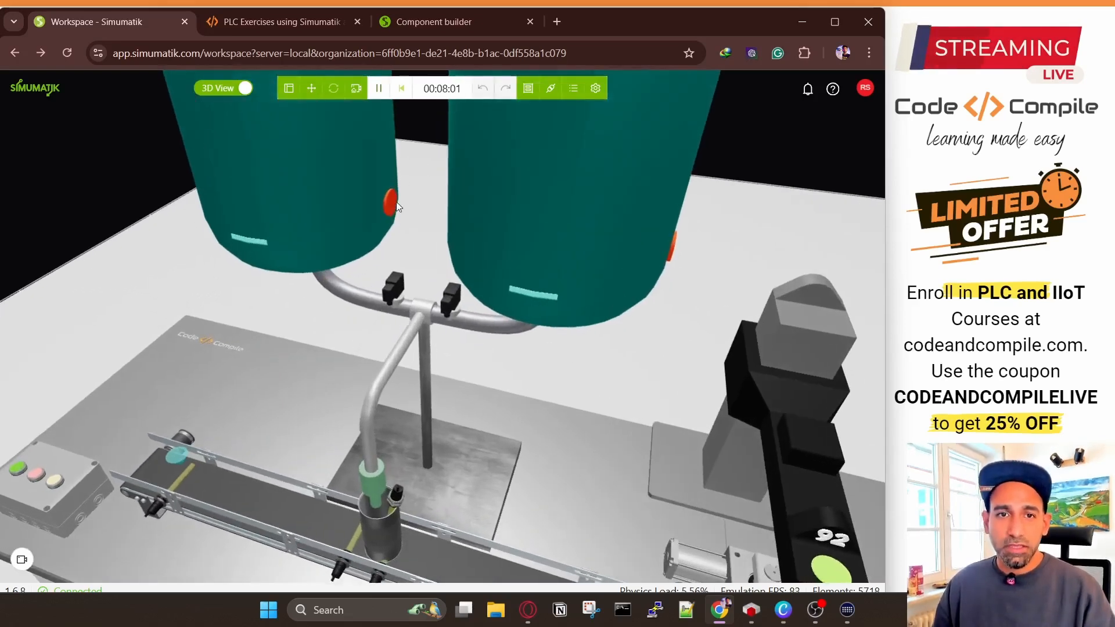
pyautogui.moveTo(415, 251); pyautogui.dragTo(420, 264)
pyautogui.scroll(-6, 424, 278)
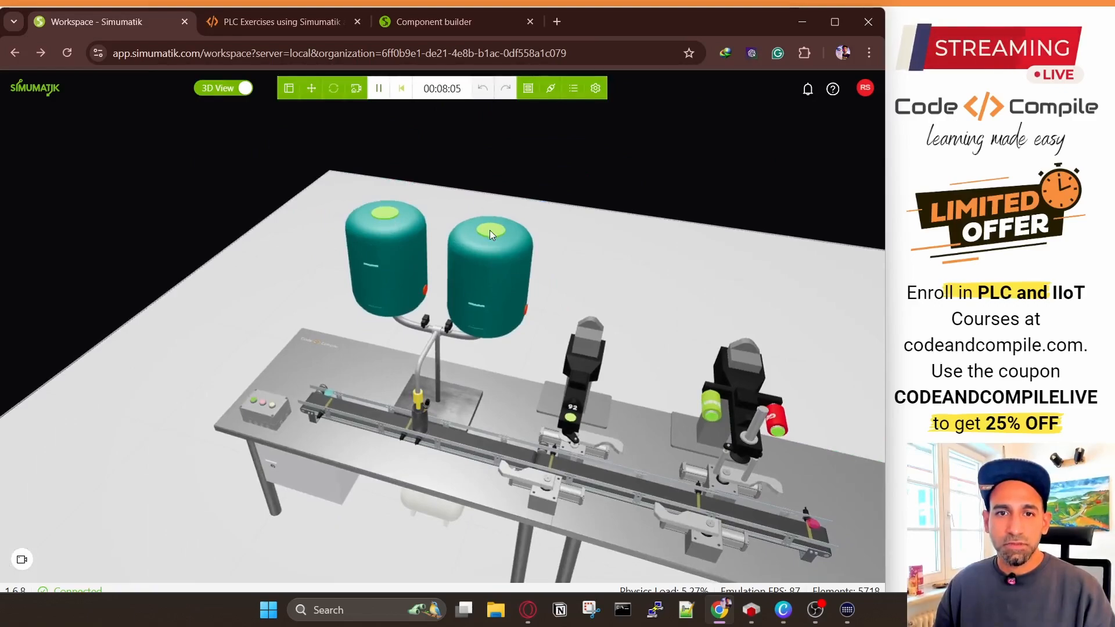
pyautogui.scroll(6, 427, 430)
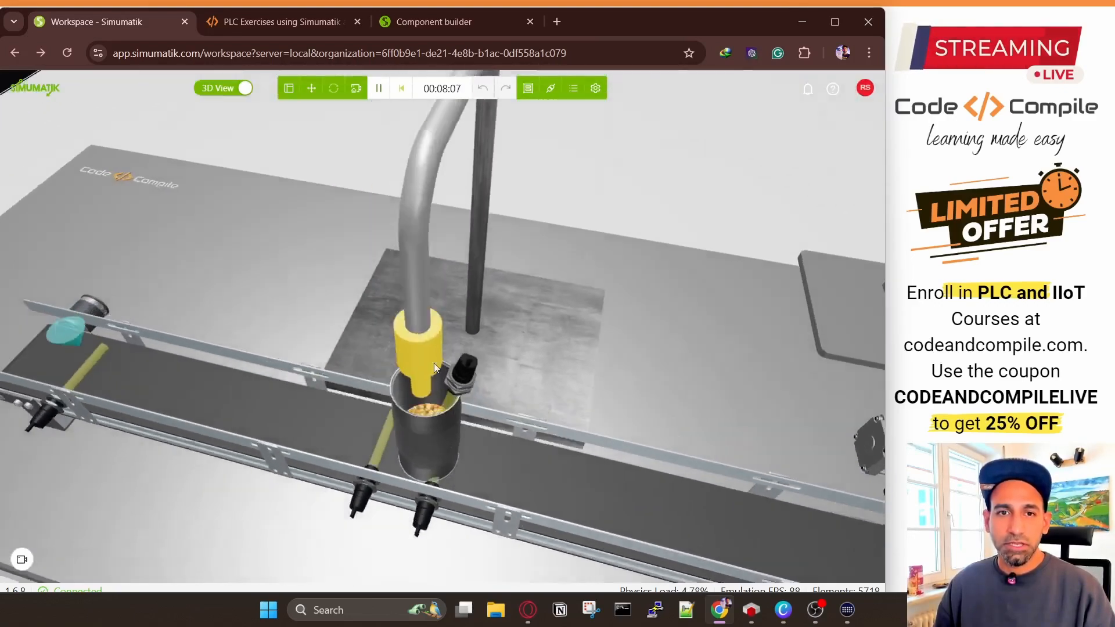
pyautogui.scroll(-6, 434, 365)
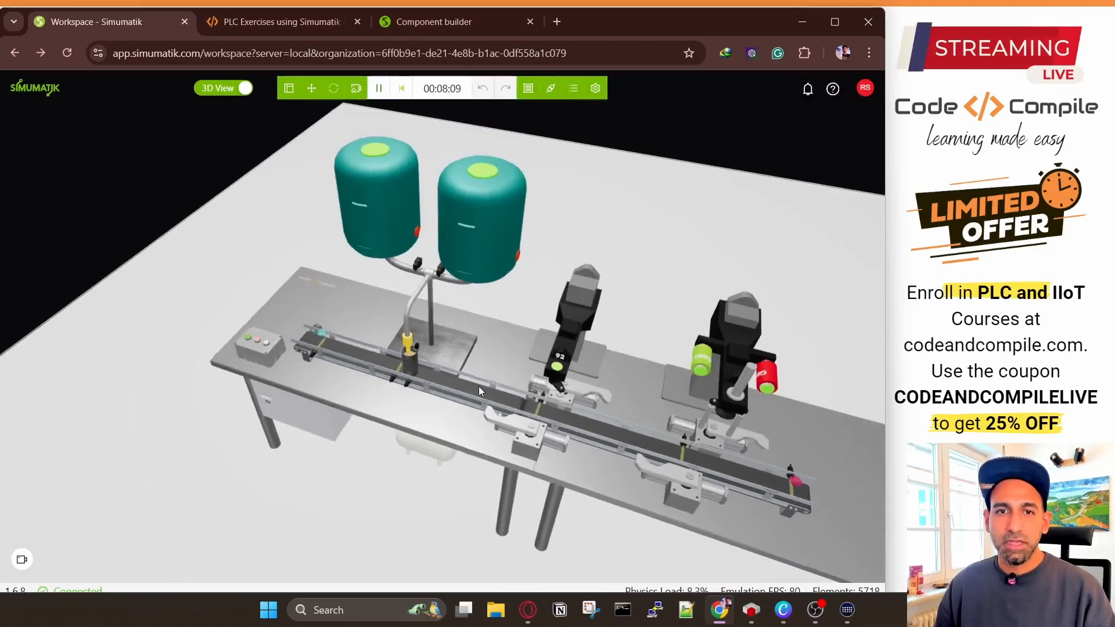
pyautogui.scroll(2, 458, 395)
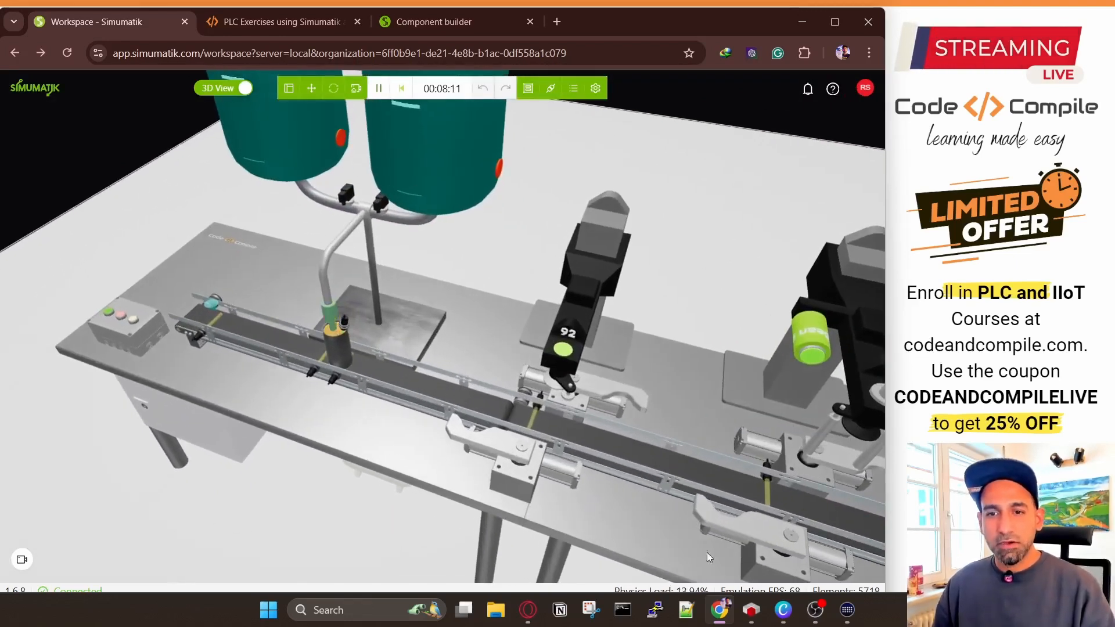
# Step: Switch back to CODESYS, open the GVL and check the live goulash_level and beansoup_level values
pyautogui.click(751, 610)
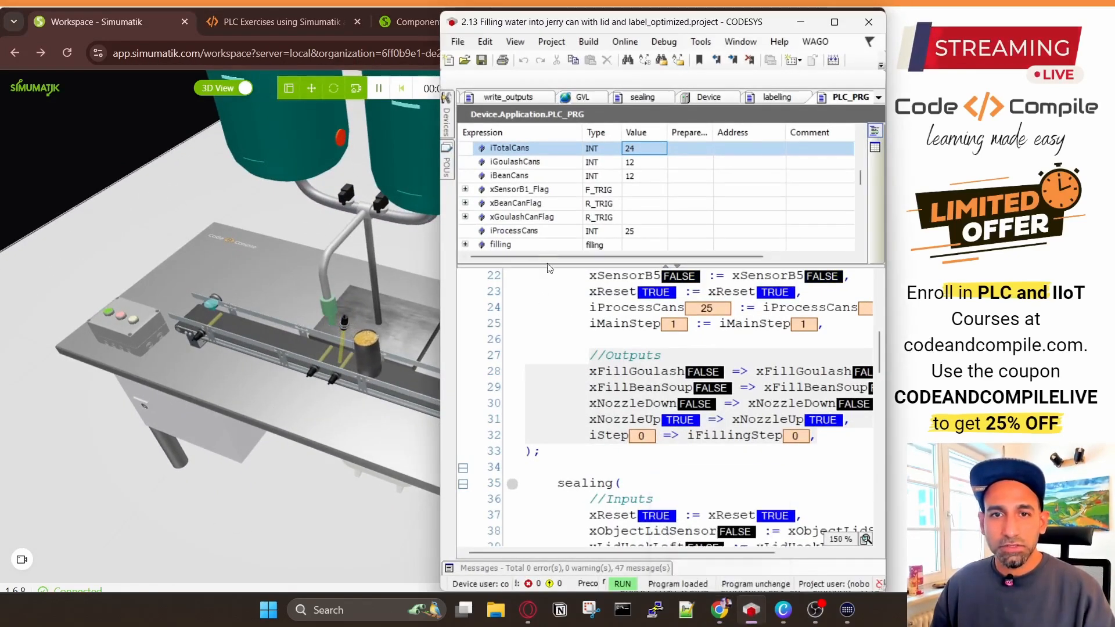
pyautogui.click(526, 175)
pyautogui.click(583, 98)
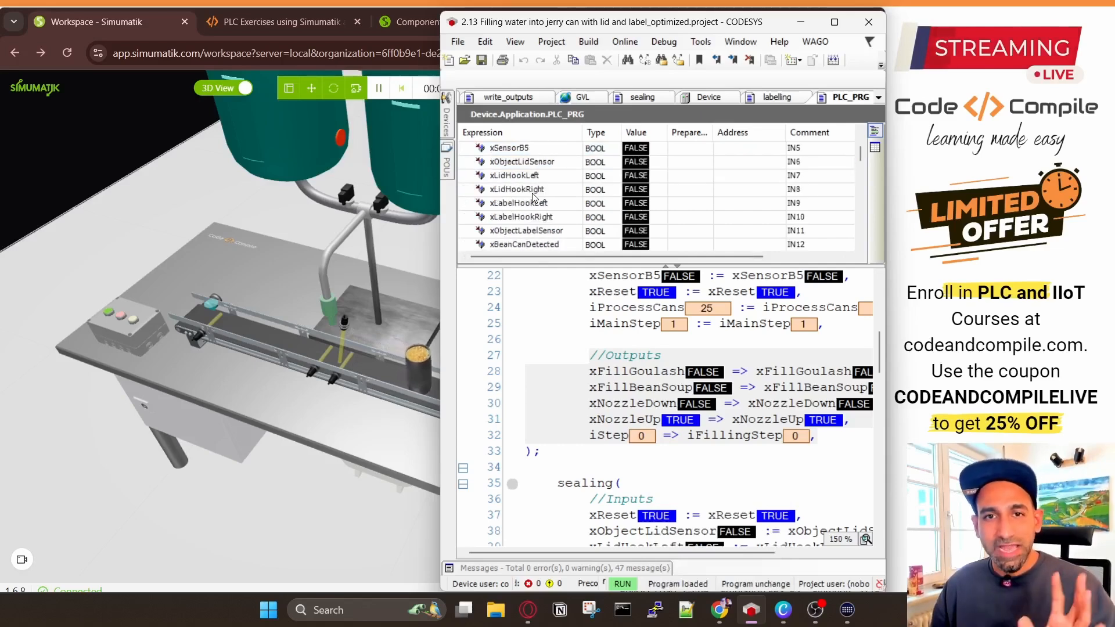
pyautogui.click(583, 98)
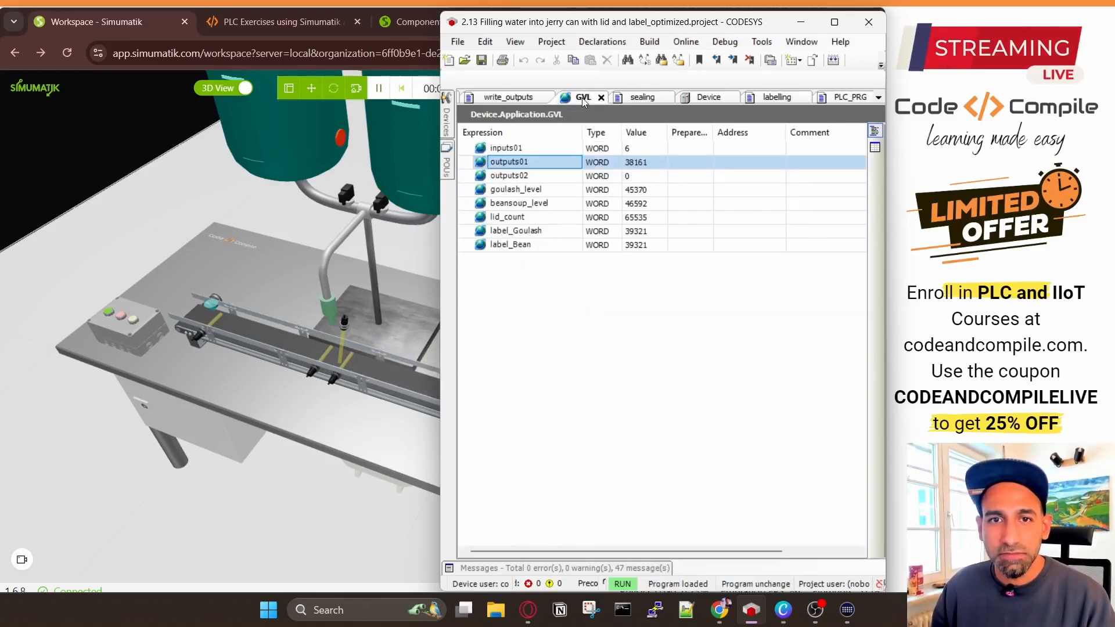
pyautogui.click(635, 196)
pyautogui.click(638, 205)
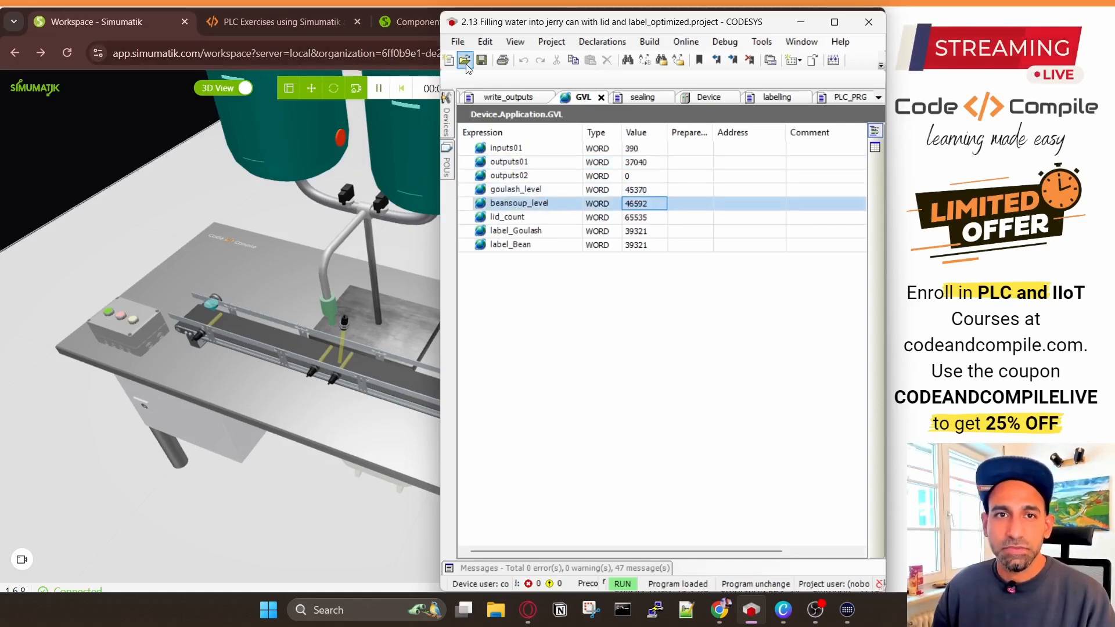
# Step: Arrange the Simumatik browser window and the CODESYS window side by side without overlap
pyautogui.moveTo(680, 24); pyautogui.dragTo(775, 76)
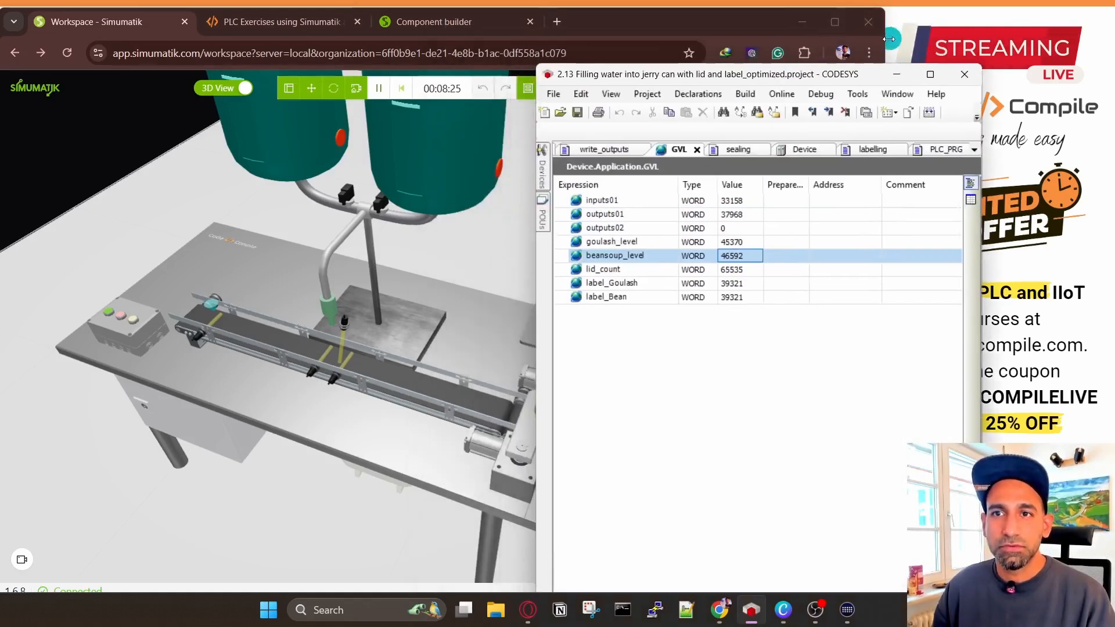
pyautogui.moveTo(890, 39); pyautogui.dragTo(535, 39)
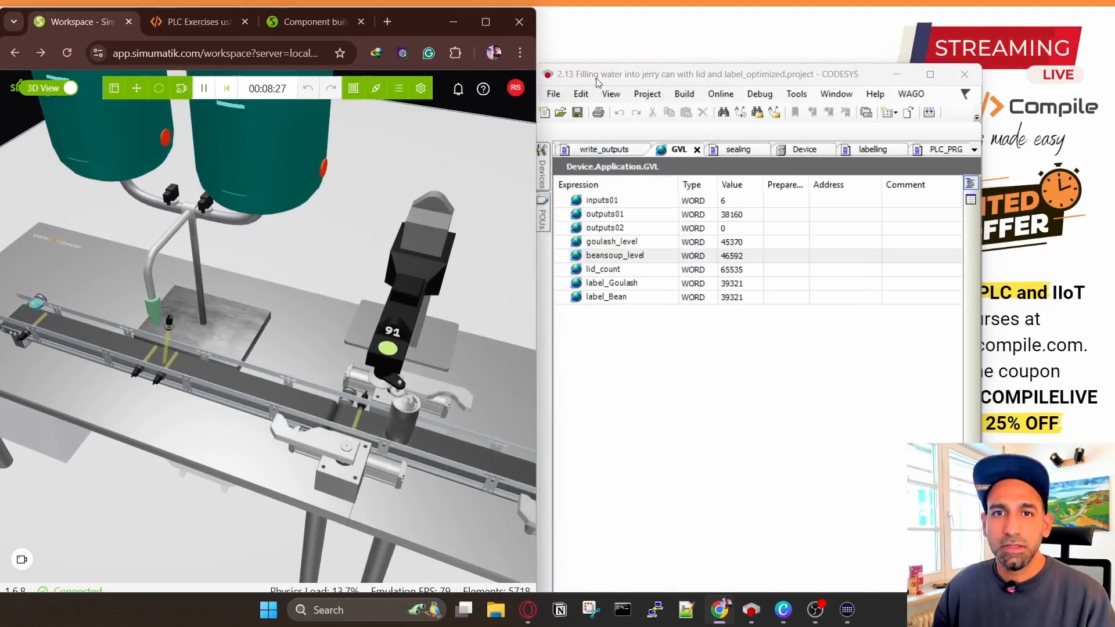
pyautogui.moveTo(597, 82); pyautogui.dragTo(599, 30)
# Step: Examine both product tanks from several sides while comparing them with the live goulash_level and beansoup_level values in the GVL
pyautogui.scroll(5, 229, 282)
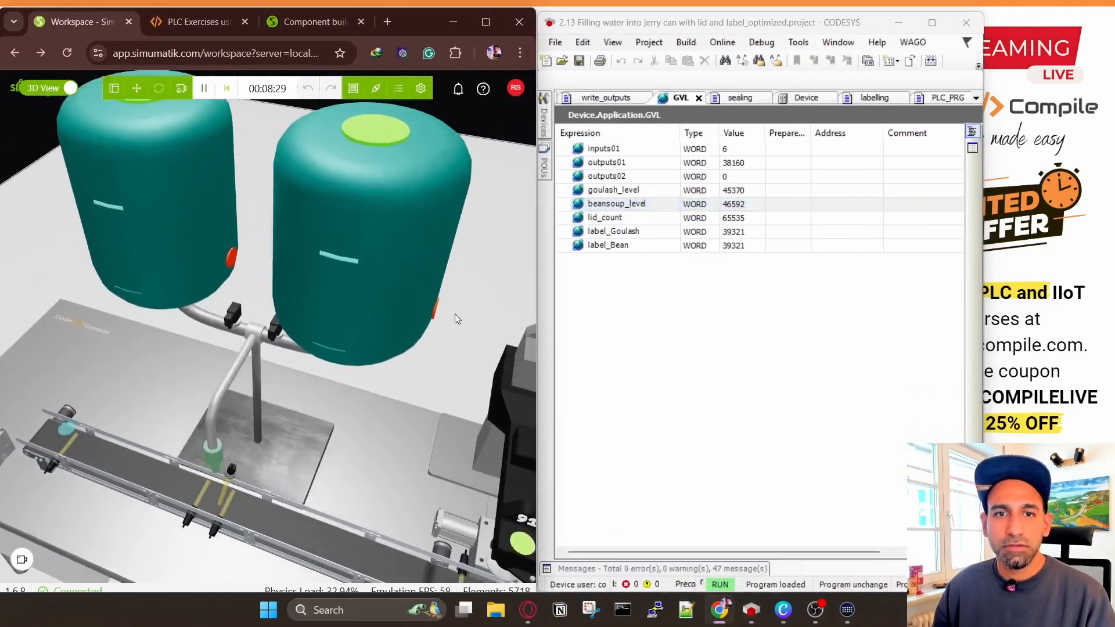
pyautogui.moveTo(455, 314); pyautogui.dragTo(384, 316)
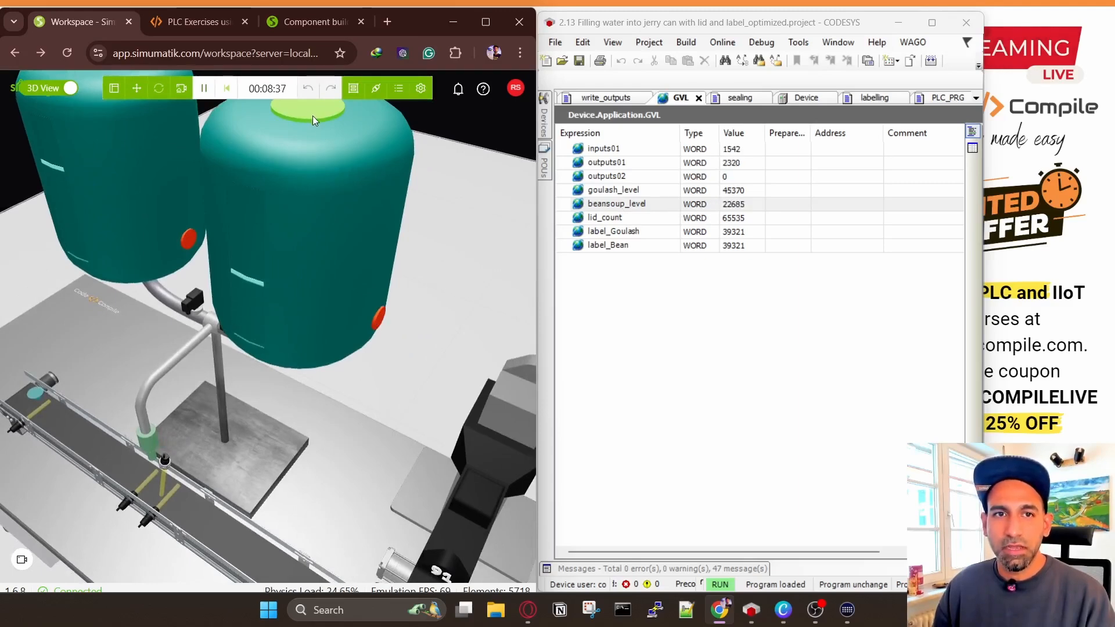
pyautogui.moveTo(313, 116); pyautogui.dragTo(309, 378)
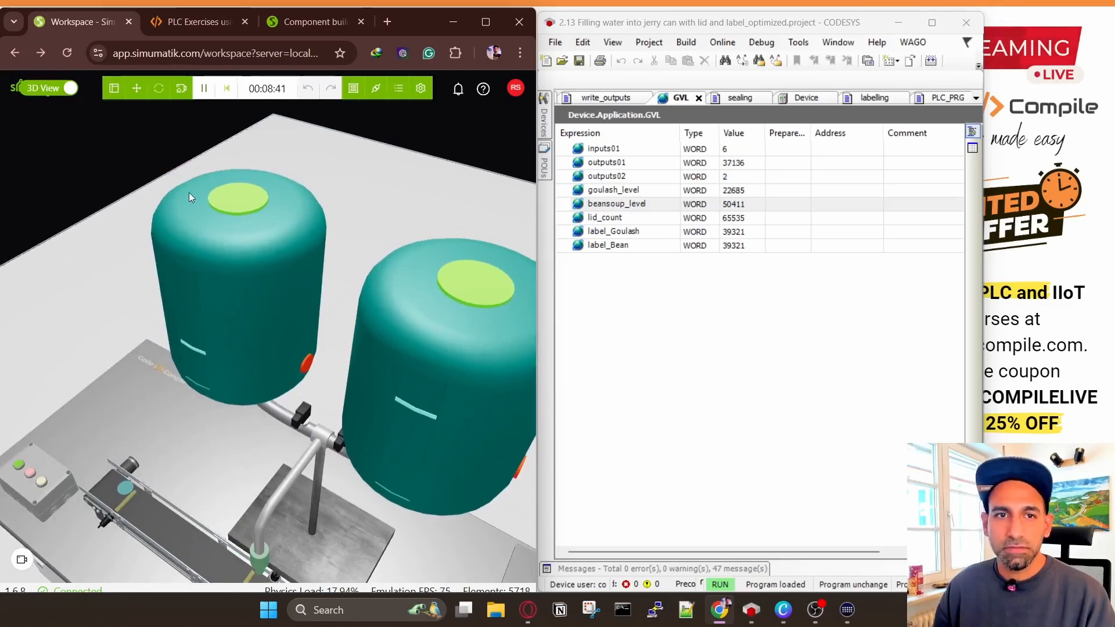
pyautogui.scroll(-3, 215, 284)
pyautogui.scroll(-3, 215, 281)
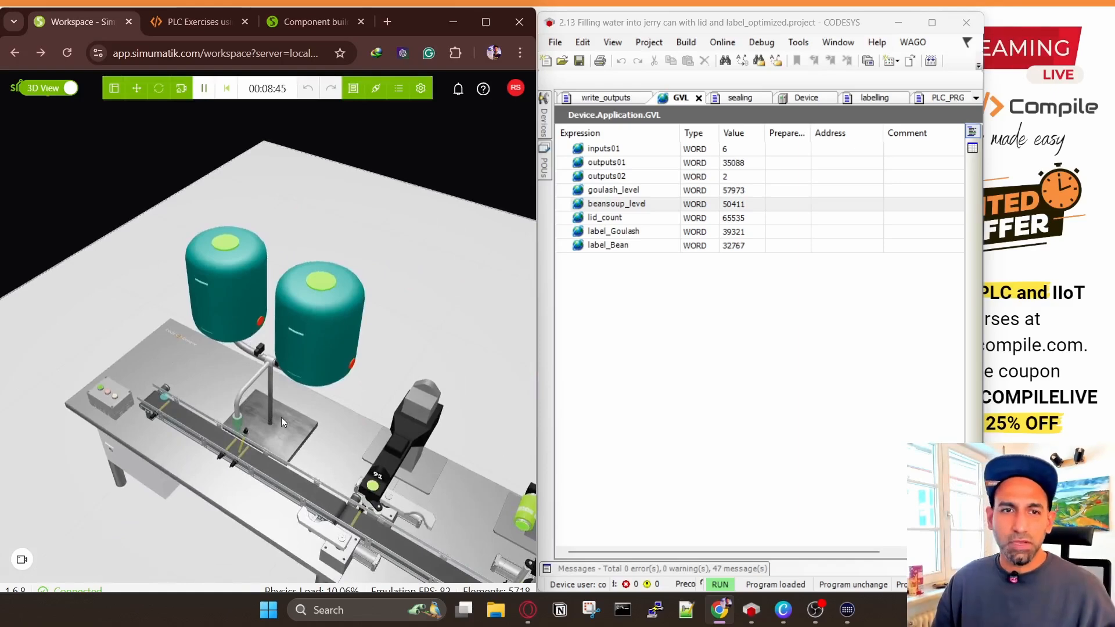
# Step: Open the PLC_PRG program in CODESYS and compare its live filling outputs with the filling station seen from the front of the line
pyautogui.moveTo(281, 418); pyautogui.dragTo(453, 331)
pyautogui.moveTo(497, 27)
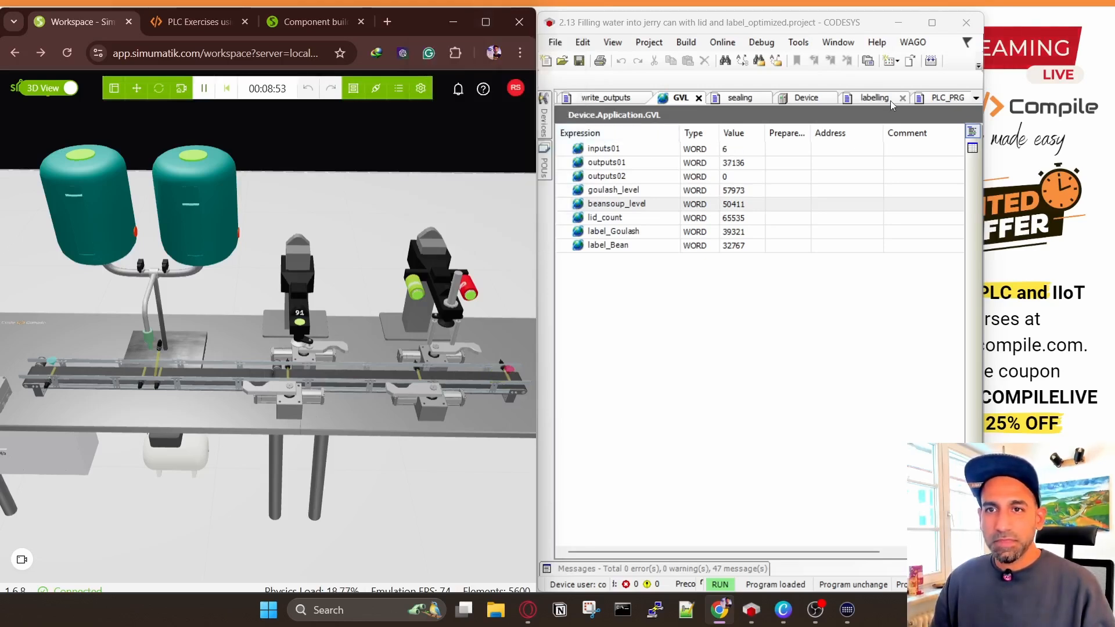
pyautogui.click(544, 121)
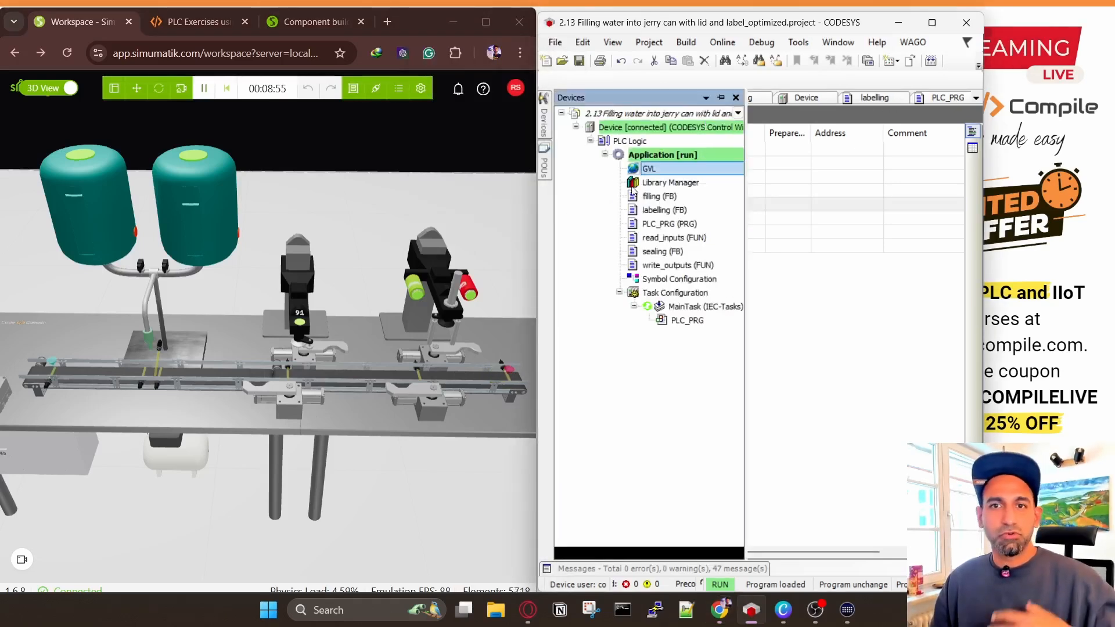
pyautogui.doubleClick(669, 223)
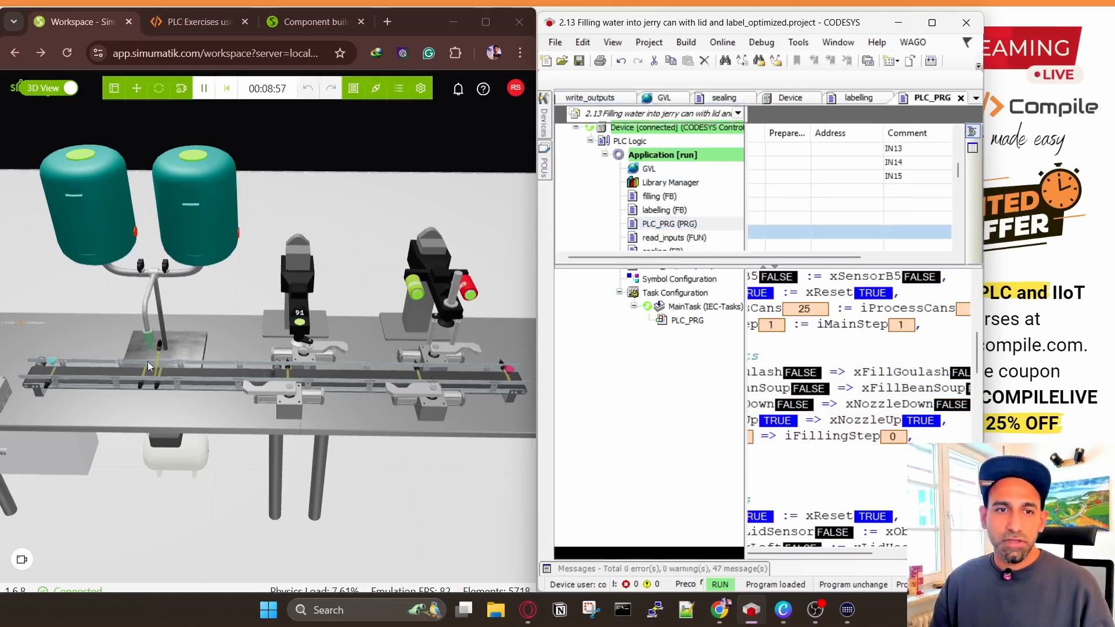
pyautogui.scroll(3, 117, 371)
pyautogui.scroll(-5, 178, 368)
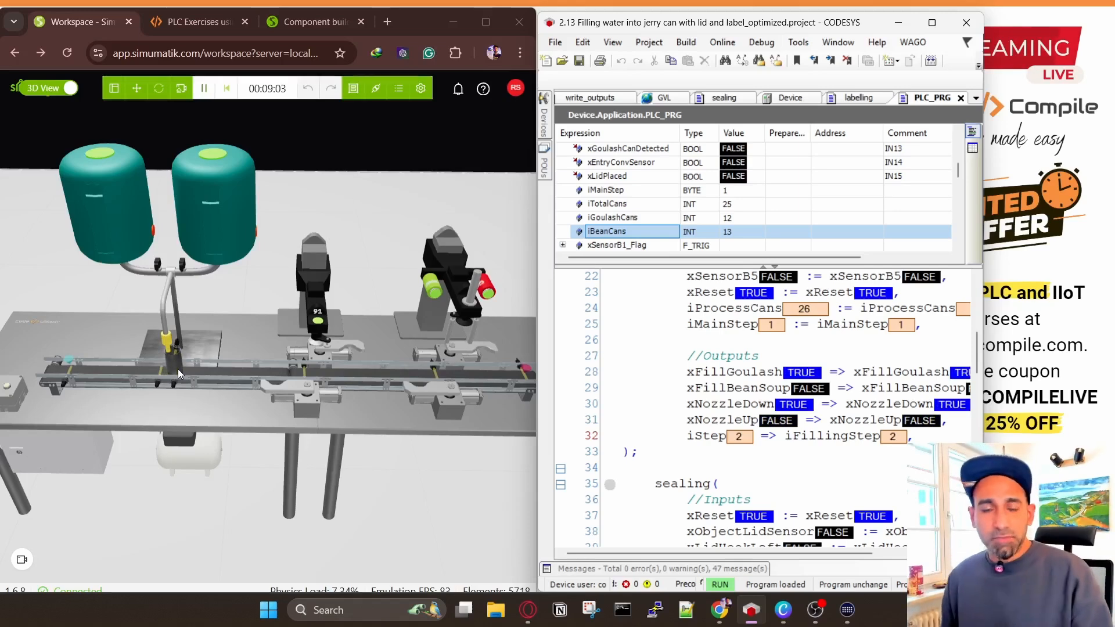
pyautogui.scroll(-3, 287, 389)
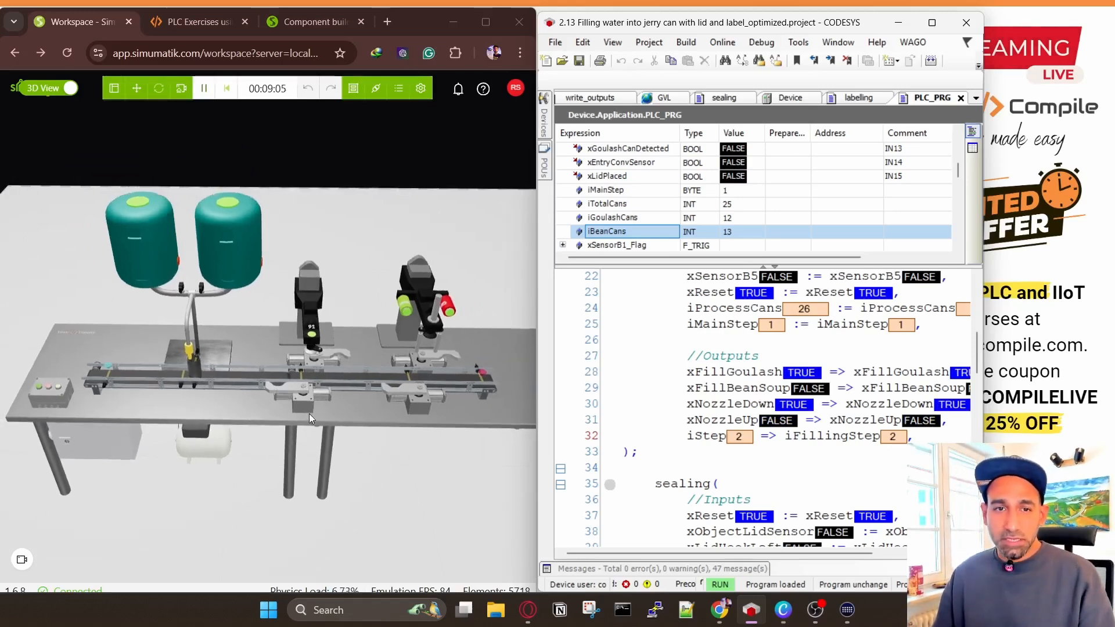
pyautogui.moveTo(309, 413); pyautogui.dragTo(288, 471)
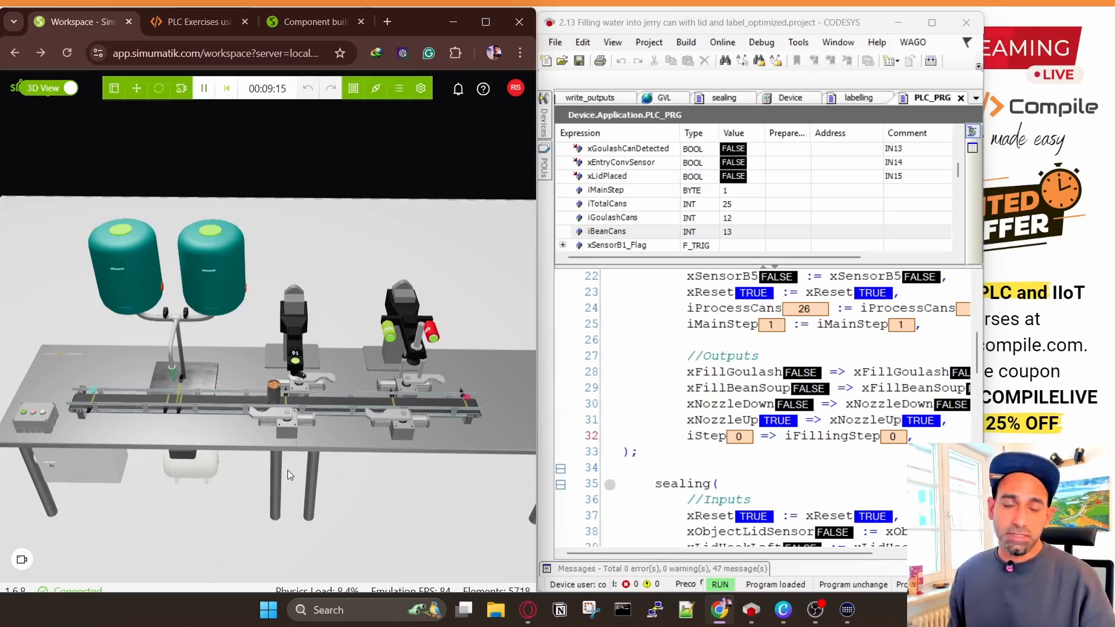
# Step: Examine the tanks, the lid-placing robot and the labelling robot up close, ending with an overview of the line
pyautogui.scroll(5, 125, 277)
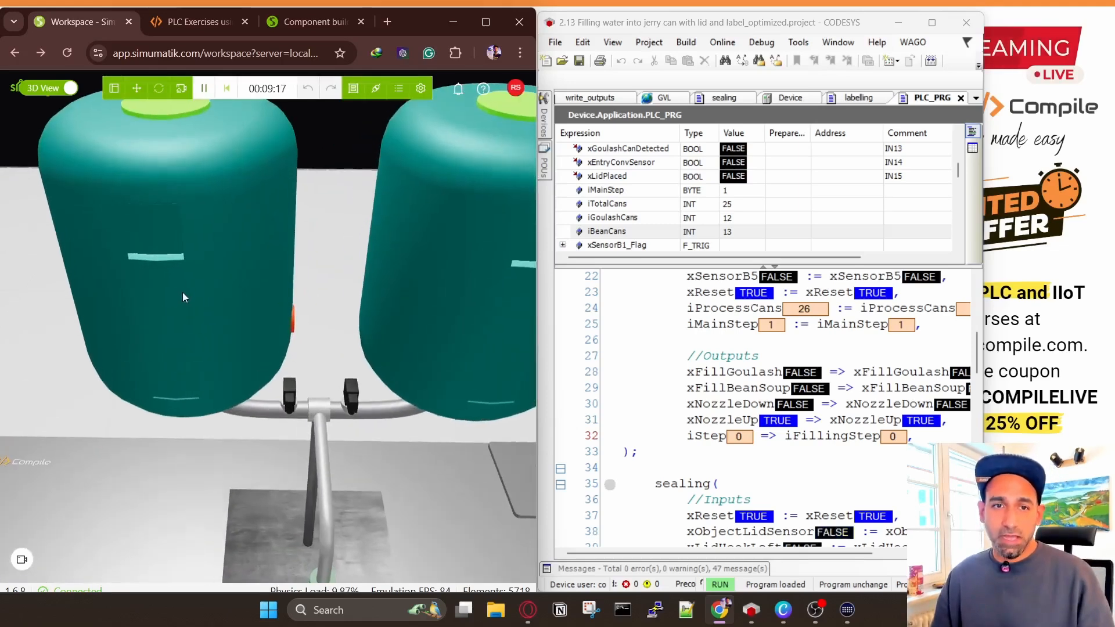
pyautogui.scroll(-5, 183, 292)
pyautogui.scroll(6, 175, 352)
pyautogui.scroll(4, 152, 399)
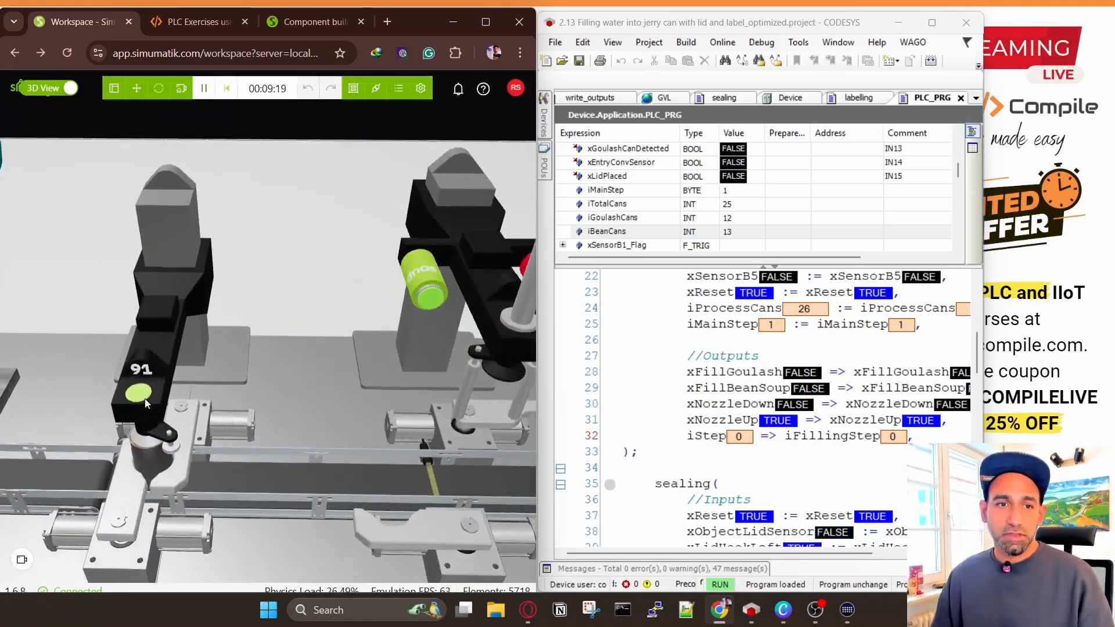
pyautogui.scroll(-4, 244, 386)
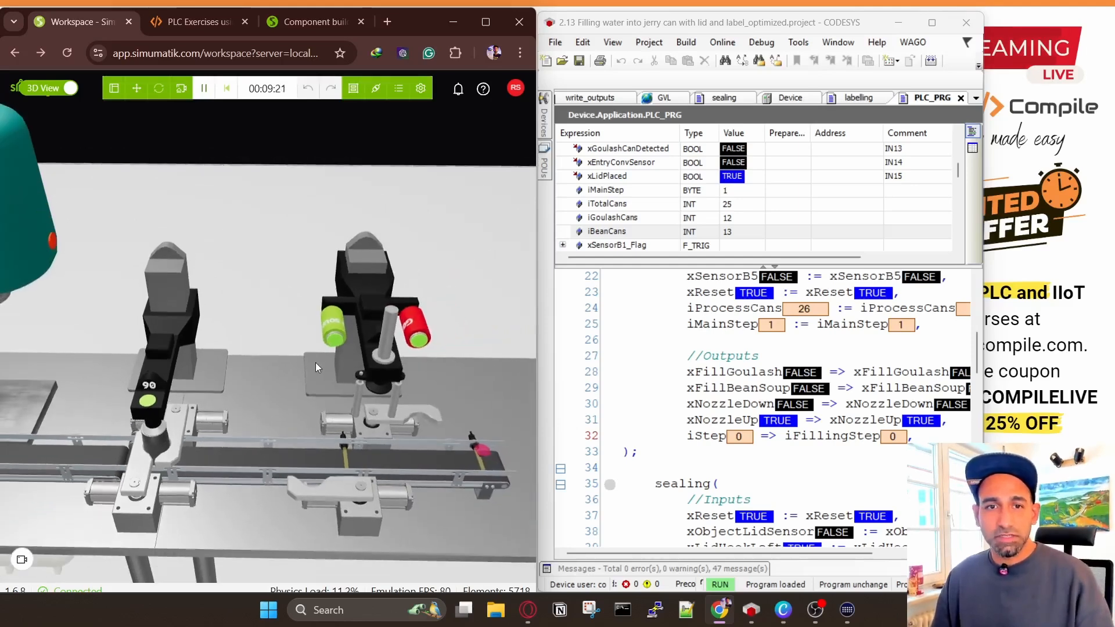
pyautogui.scroll(6, 256, 371)
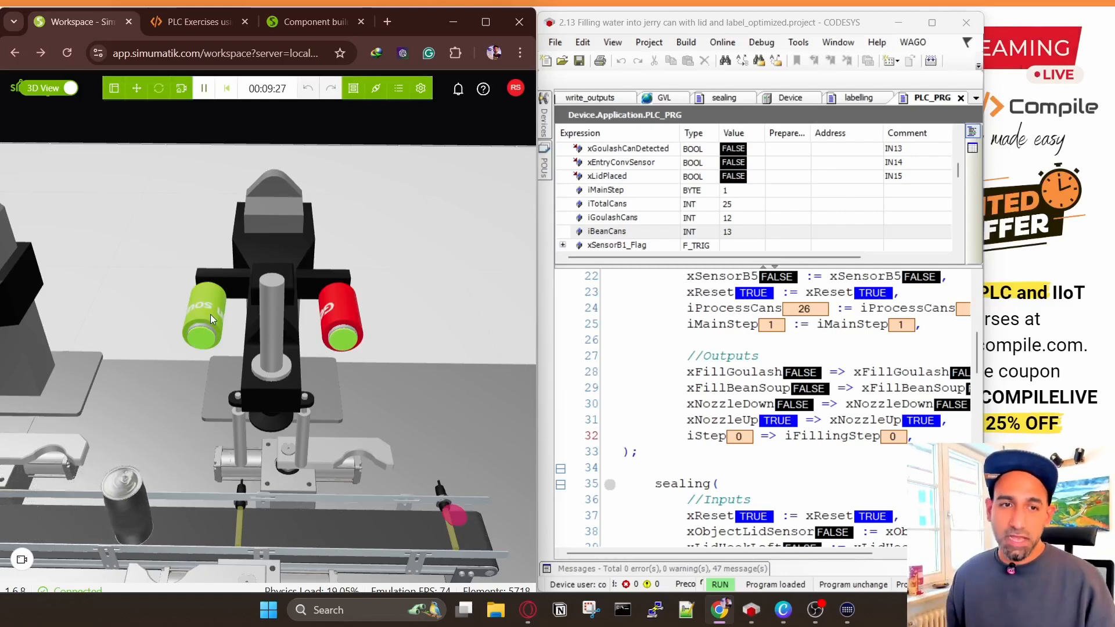
pyautogui.scroll(-3, 210, 315)
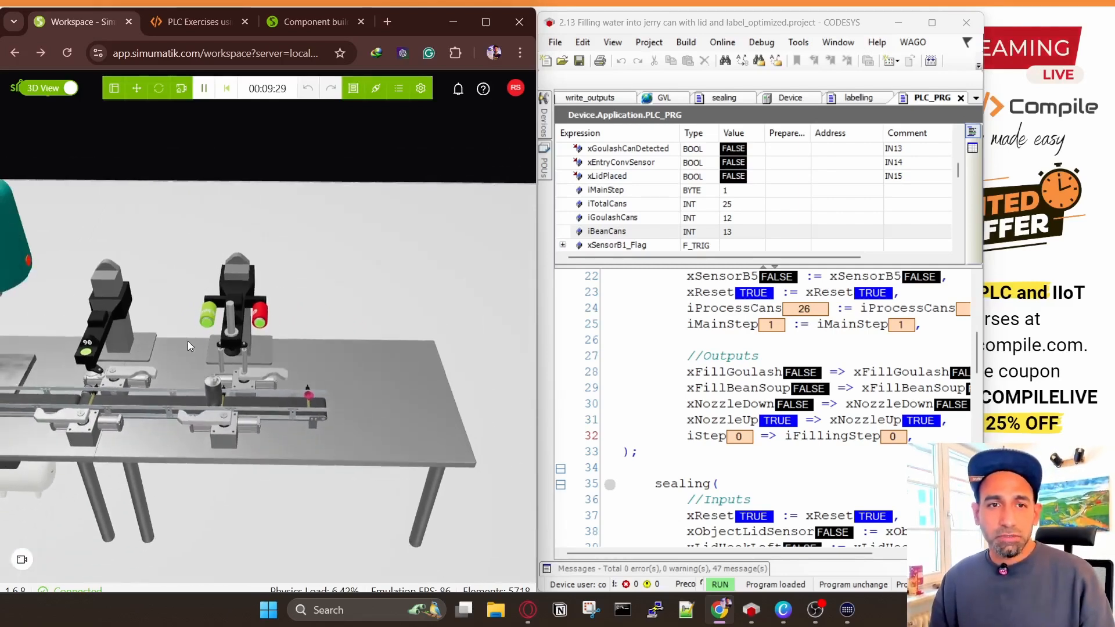
pyautogui.moveTo(187, 340); pyautogui.dragTo(351, 360)
pyautogui.scroll(-2, 319, 342)
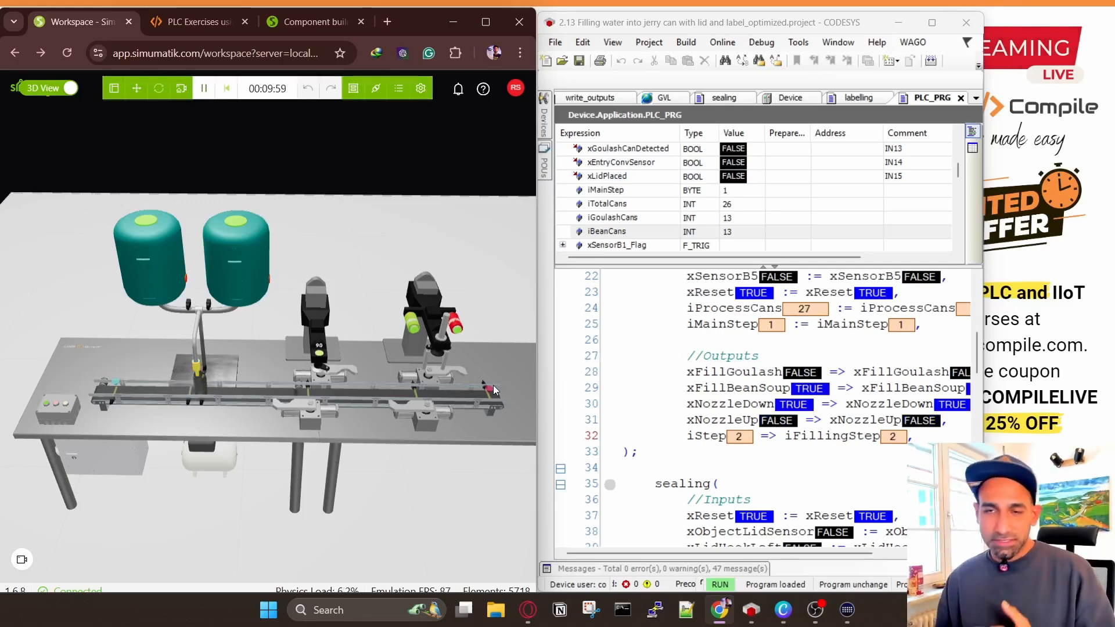
# Step: Inspect the exit end of the conveyor with its pink marker and sensor, together with the neighbouring labelling station
pyautogui.moveTo(473, 446); pyautogui.dragTo(262, 347)
pyautogui.scroll(5, 330, 346)
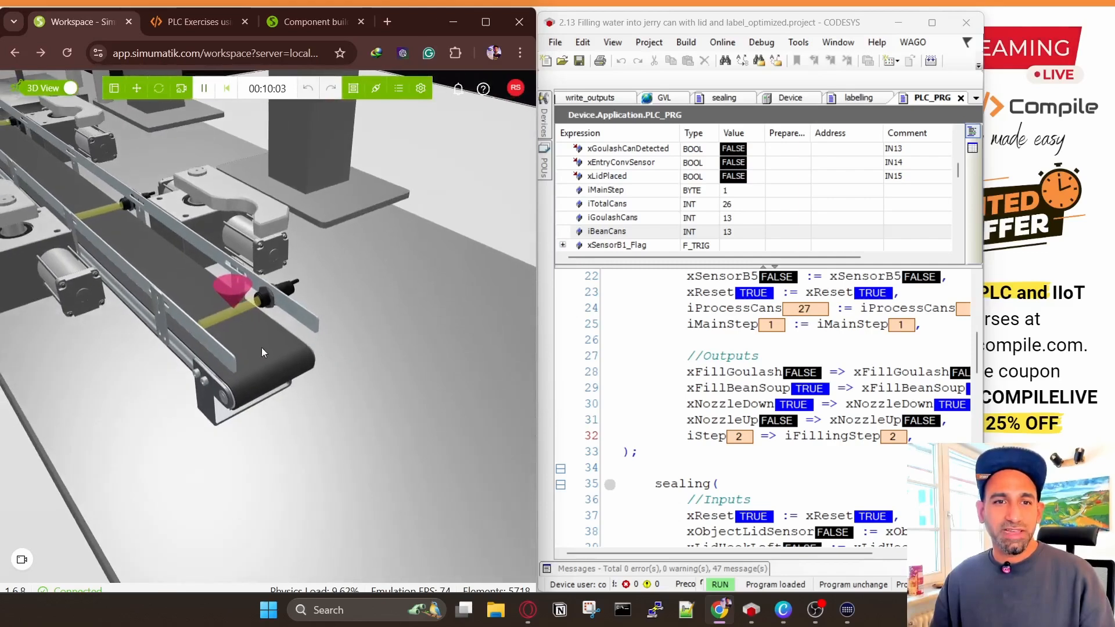
pyautogui.scroll(-6, 231, 328)
pyautogui.scroll(3, 270, 379)
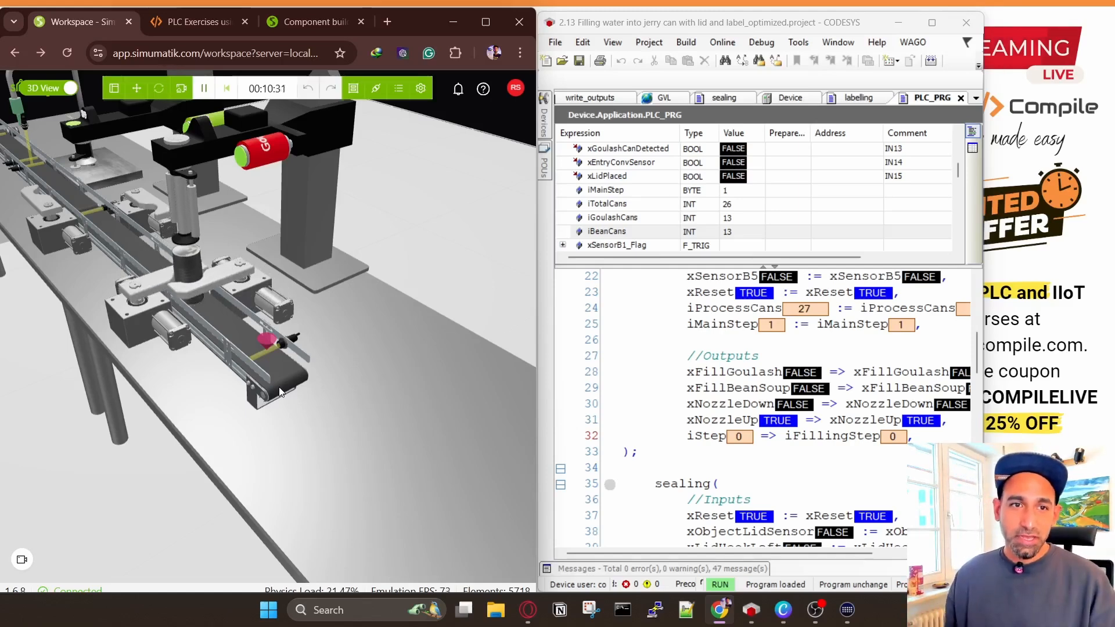
pyautogui.scroll(-5, 320, 362)
pyautogui.moveTo(321, 361); pyautogui.dragTo(307, 393)
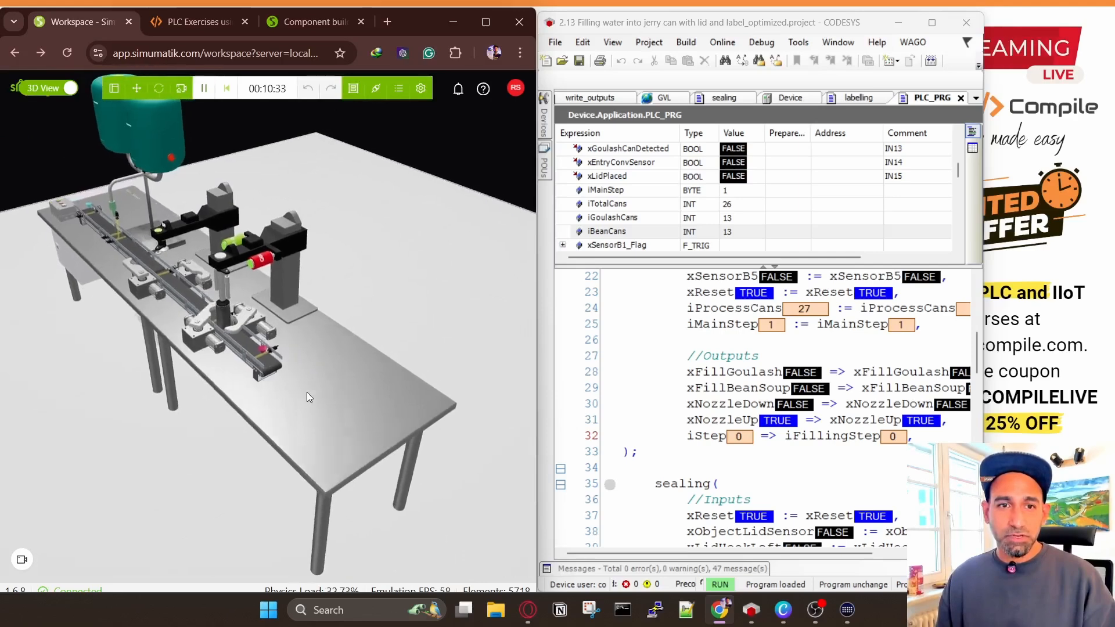
# Step: Inspect the exit sensor at the conveyor's end again, including the sealing and labelling stations leading up to it
pyautogui.scroll(4, 295, 373)
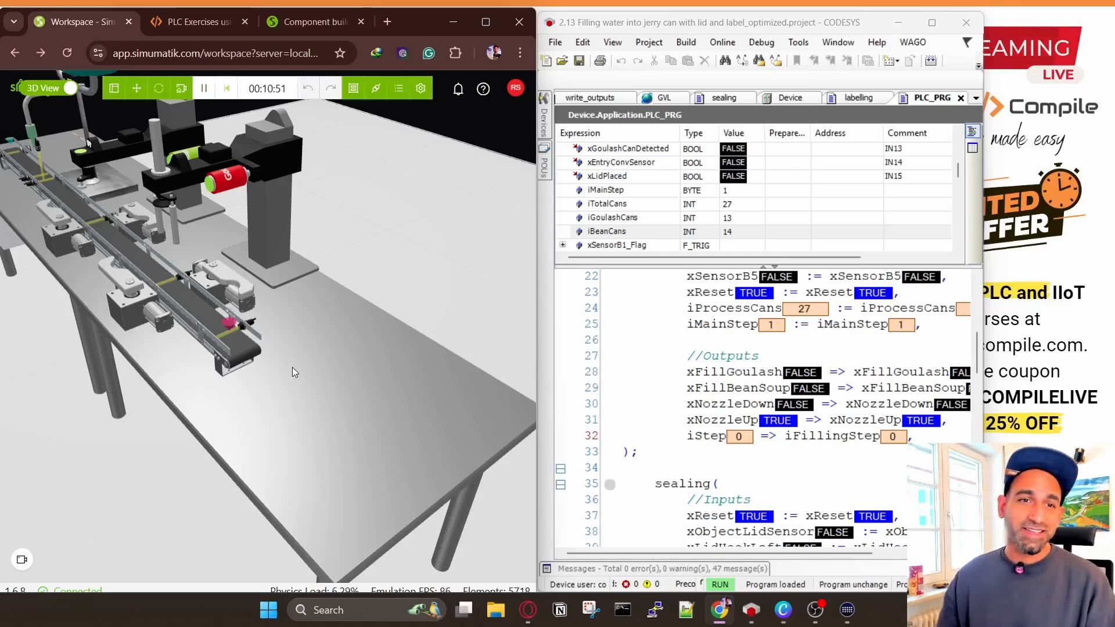
pyautogui.moveTo(280, 333); pyautogui.dragTo(220, 379)
pyautogui.scroll(5, 459, 380)
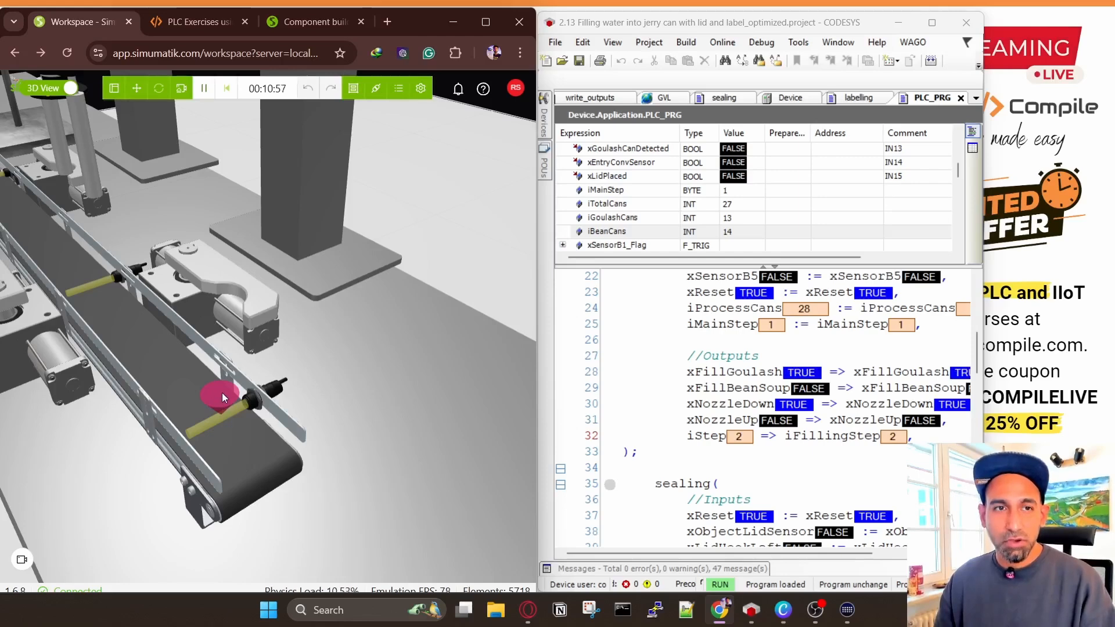
pyautogui.scroll(-5, 221, 392)
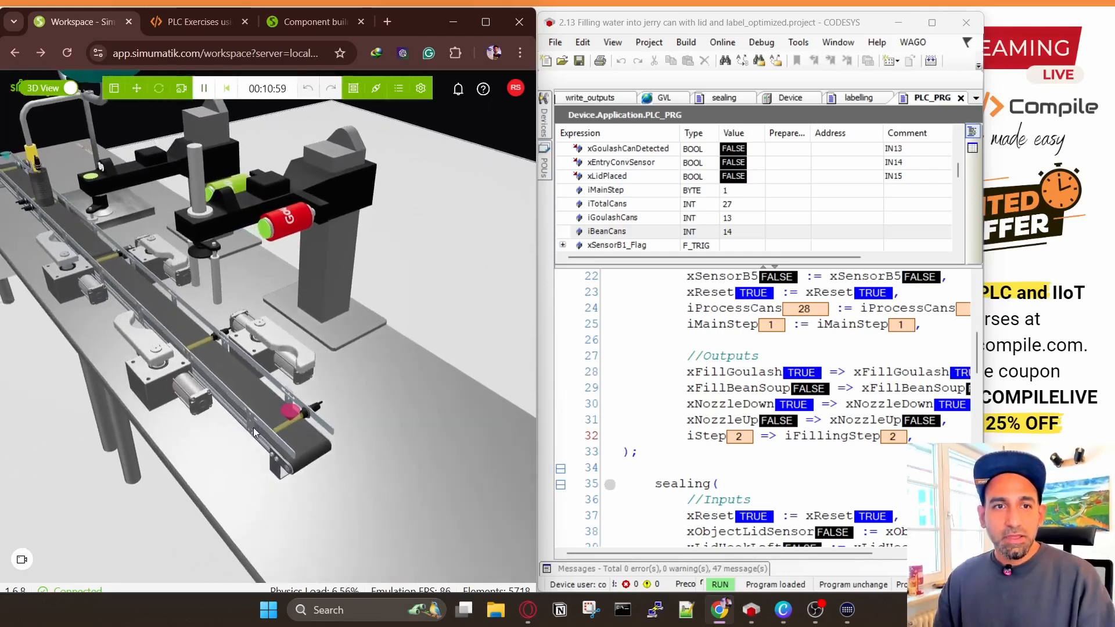
pyautogui.scroll(-5, 253, 432)
pyautogui.moveTo(244, 456); pyautogui.dragTo(317, 456)
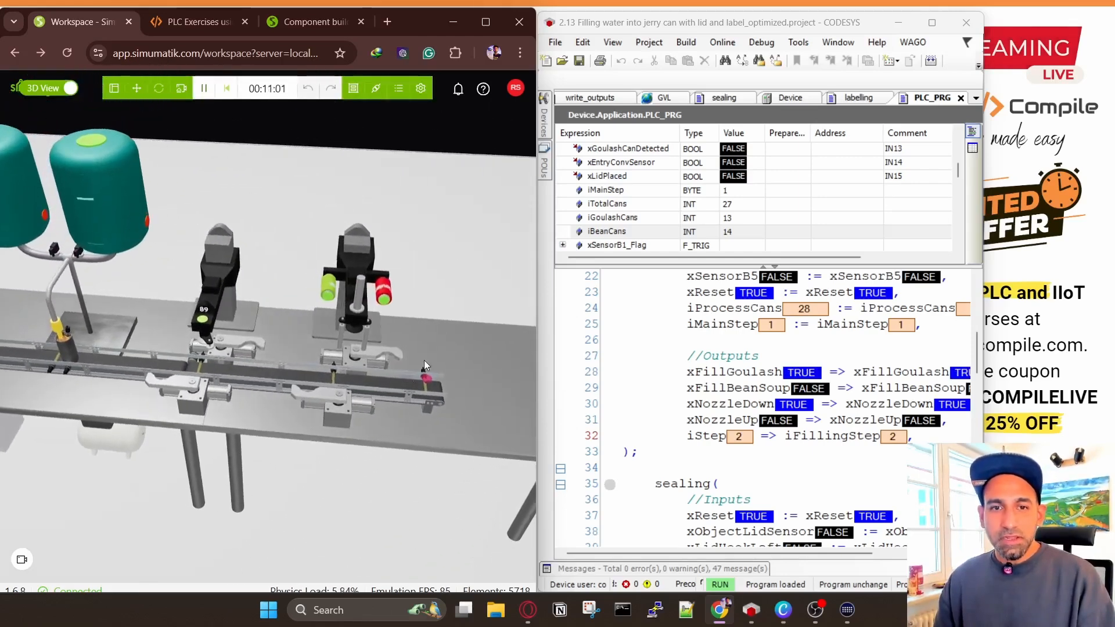
pyautogui.moveTo(424, 360); pyautogui.dragTo(335, 394)
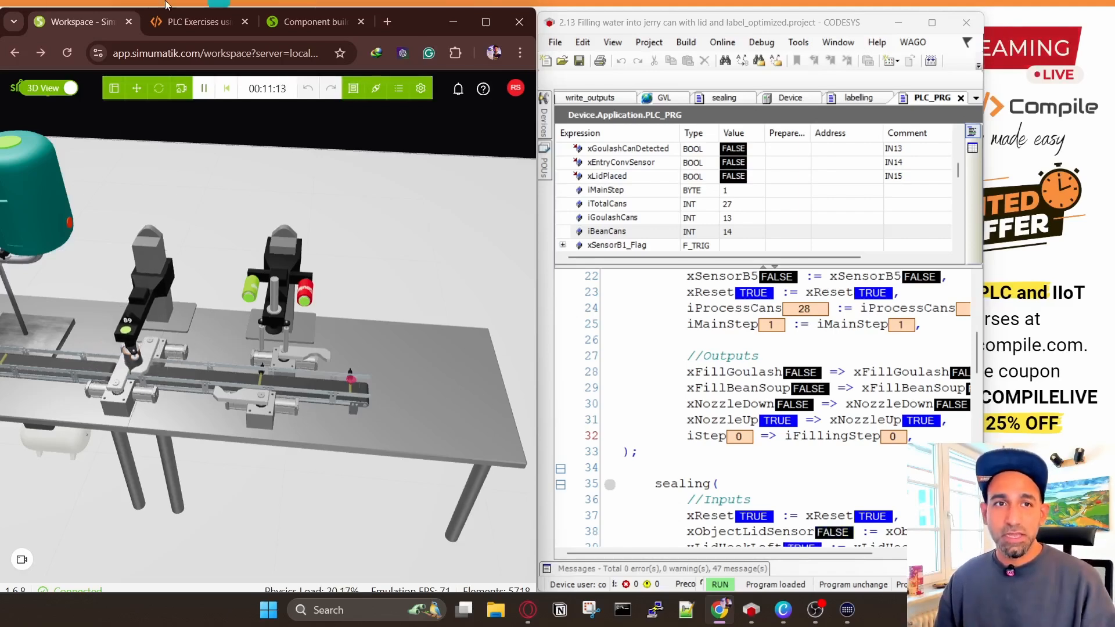
# Step: Look through the PLC Exercises using Simumatik and CODESYS course page, finishing back at the Simumatik workspace
pyautogui.click(179, 23)
pyautogui.scroll(-5, 267, 319)
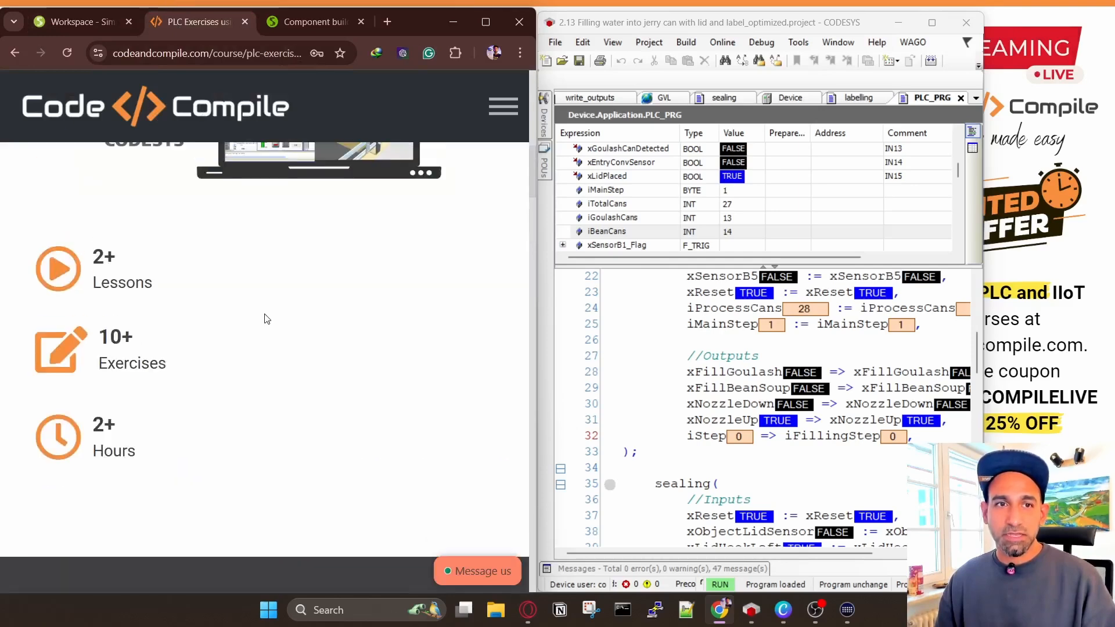
pyautogui.scroll(5, 299, 351)
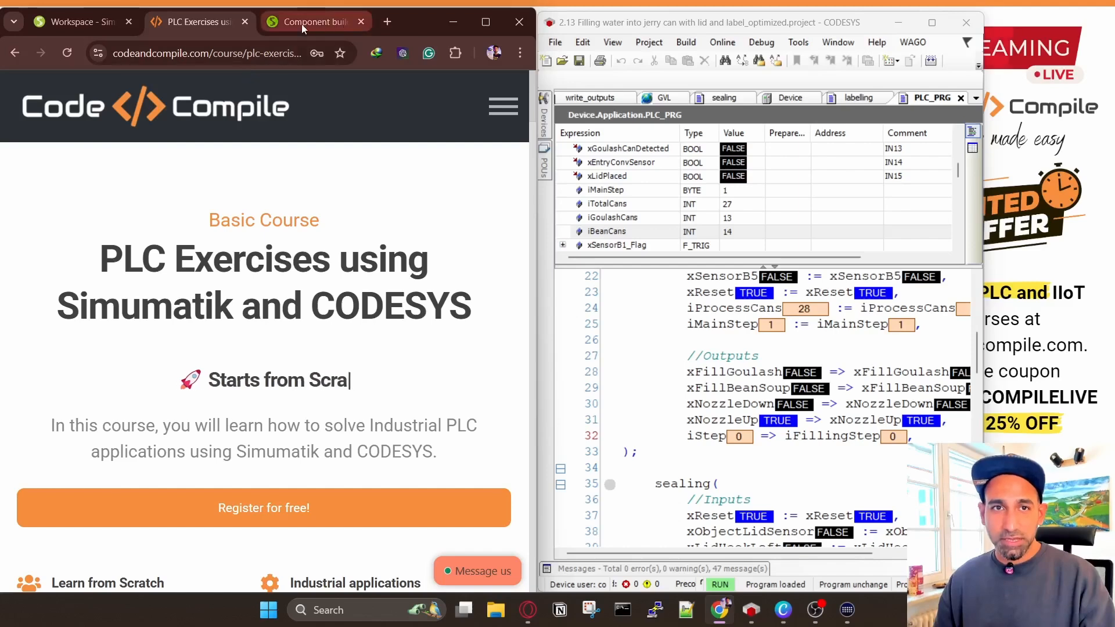
pyautogui.click(78, 24)
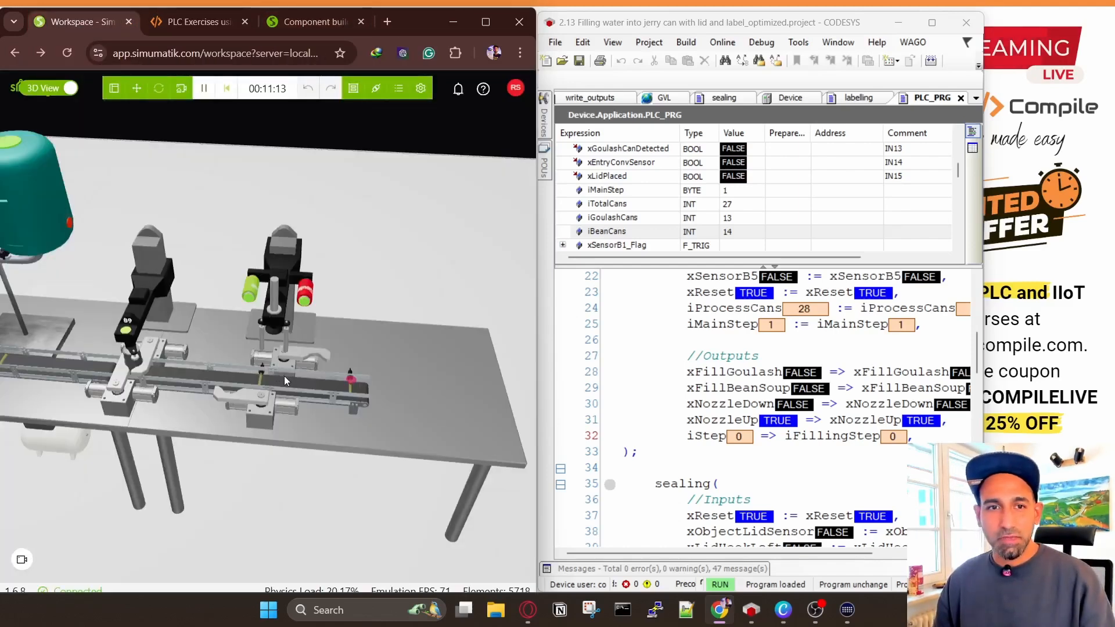
# Step: Follow a can along the conveyor through the filling, lid-placing and labelling stations in the 3D view
pyautogui.scroll(-3, 284, 376)
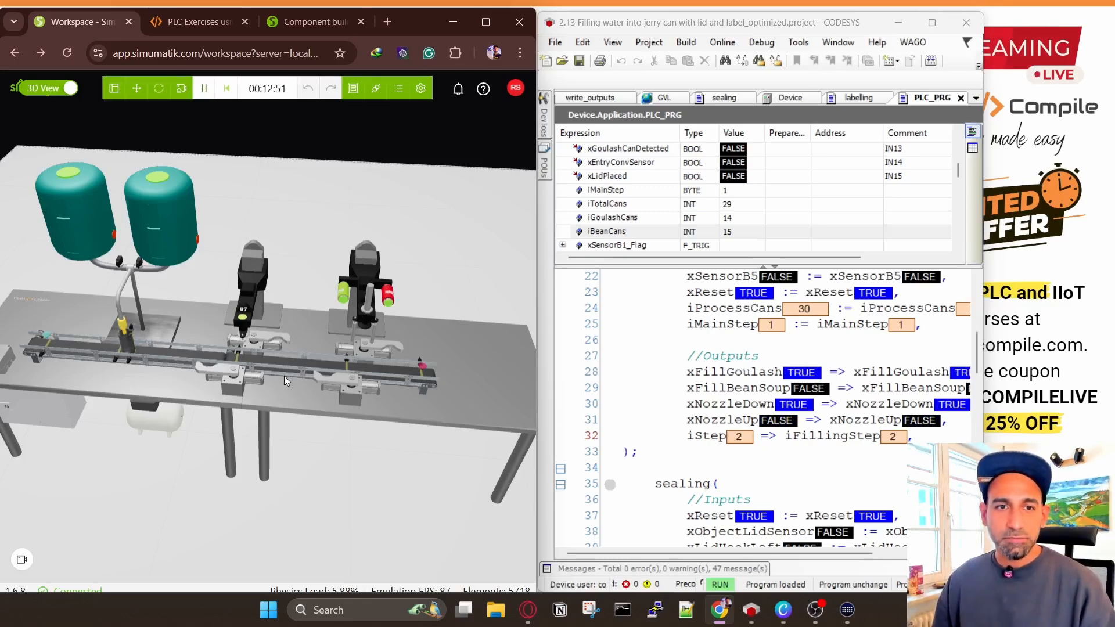
pyautogui.moveTo(145, 364); pyautogui.dragTo(215, 387)
pyautogui.scroll(3, 194, 348)
pyautogui.scroll(-2, 189, 381)
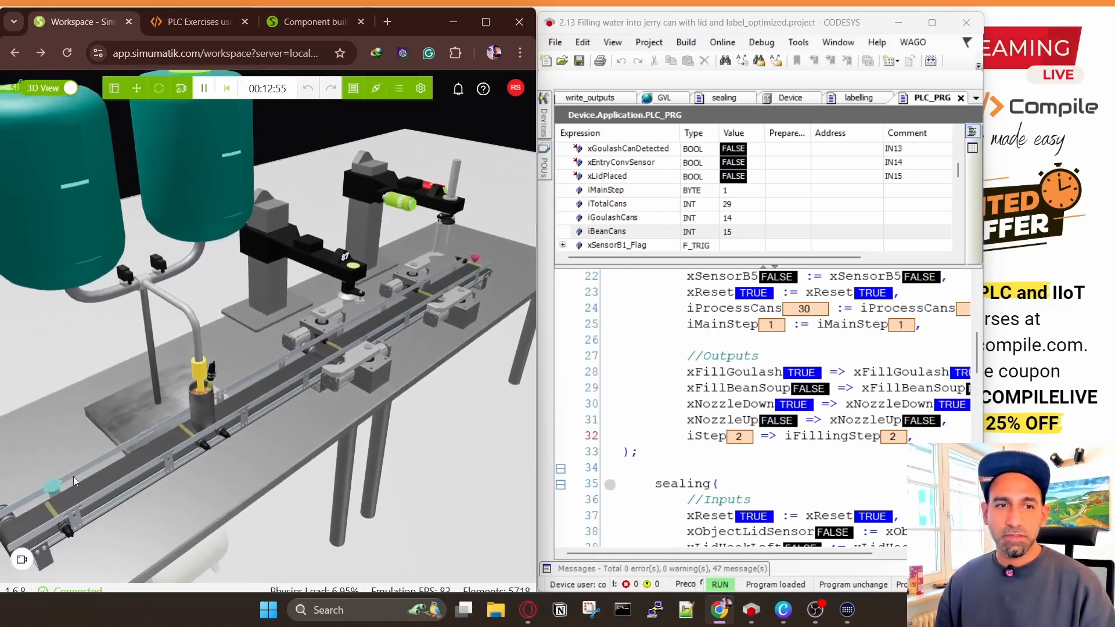
pyautogui.moveTo(146, 458); pyautogui.dragTo(135, 411)
pyautogui.scroll(3, 91, 468)
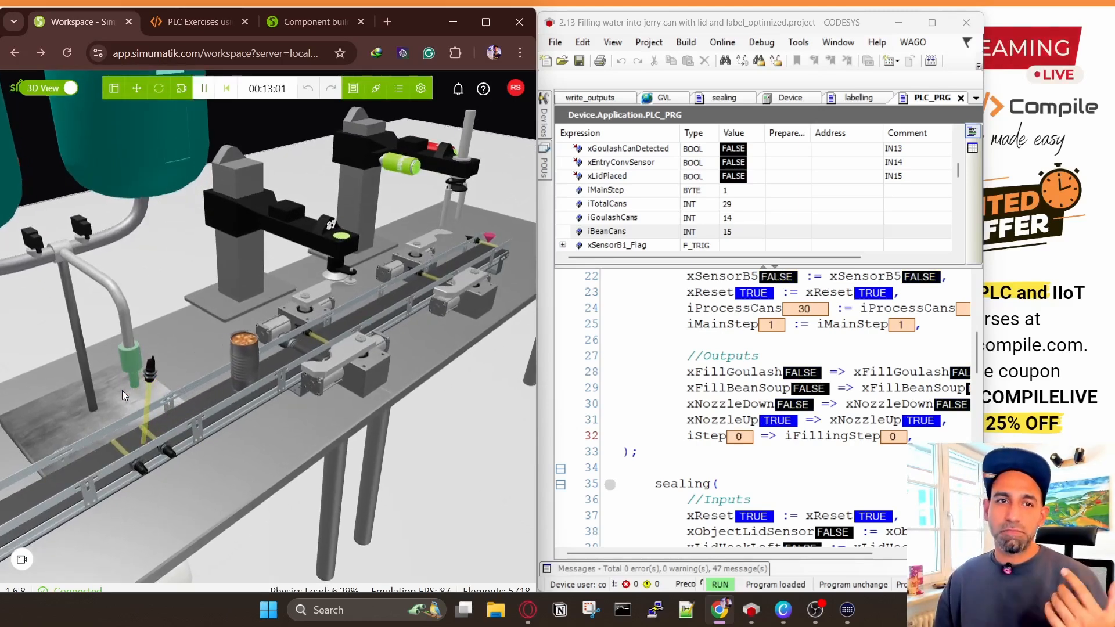
pyautogui.scroll(3, 357, 300)
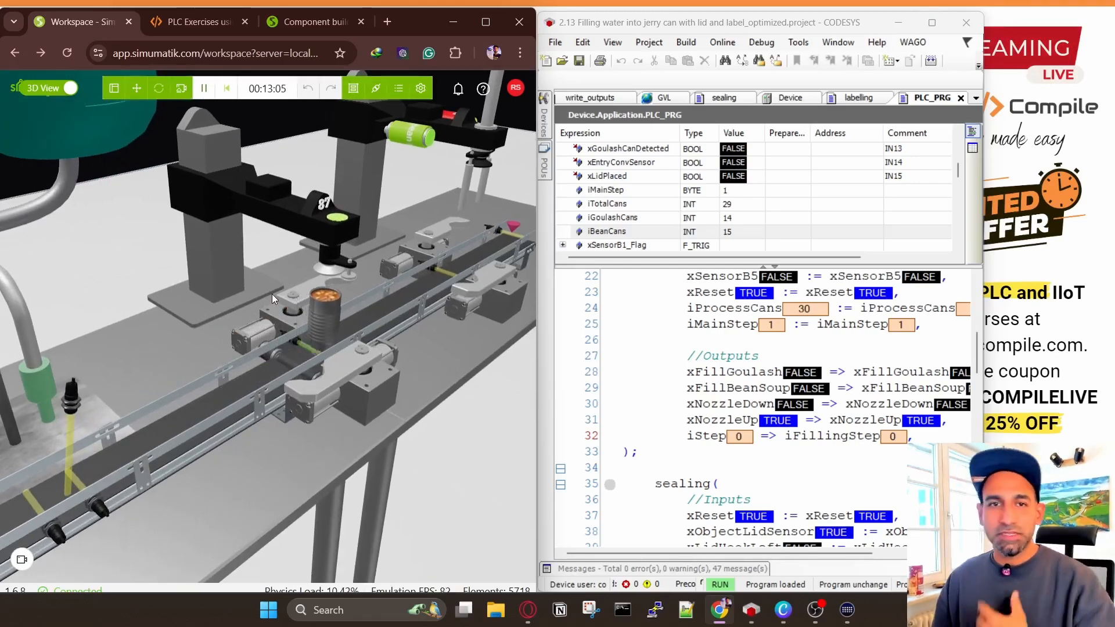
pyautogui.moveTo(338, 296); pyautogui.dragTo(218, 410)
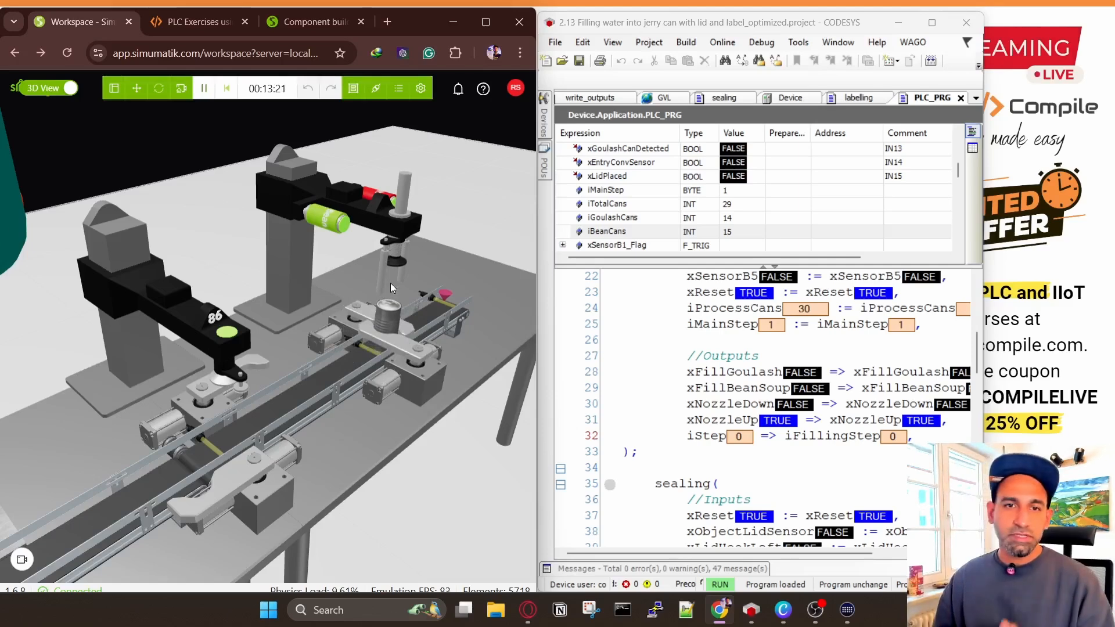
# Step: Review the start of the PLC_PRG code and open the application's Symbol Configuration
pyautogui.scroll(7, 755, 372)
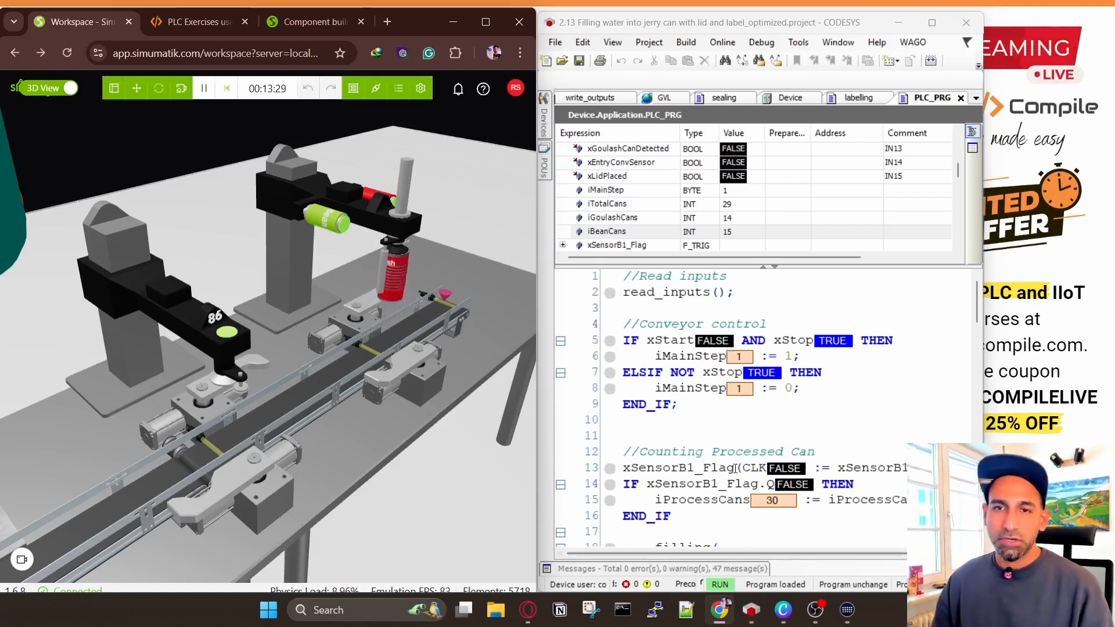
pyautogui.click(544, 119)
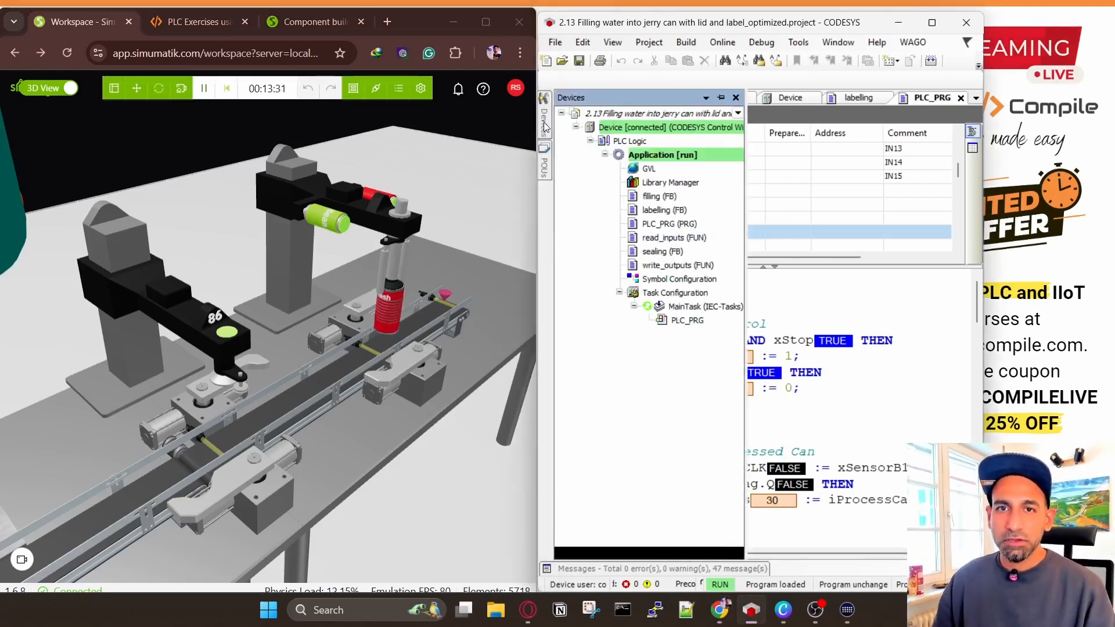
pyautogui.click(655, 280)
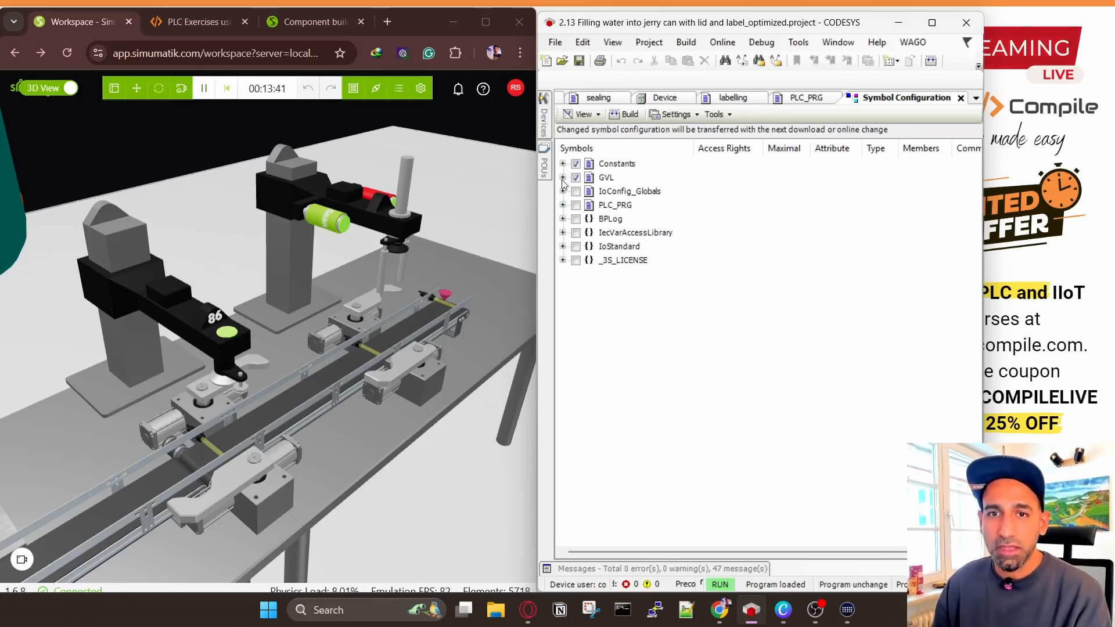
# Step: Expand the GVL symbols and compare inputs01 with the OPC UA input variable of the digital input card in Simumatik
pyautogui.click(562, 177)
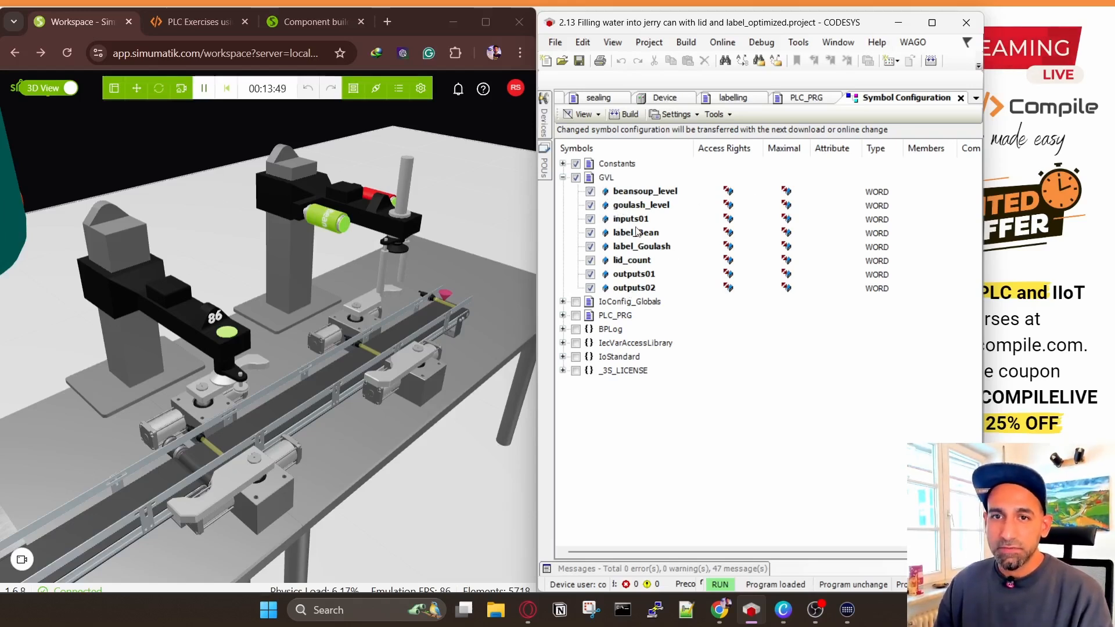
pyautogui.click(114, 88)
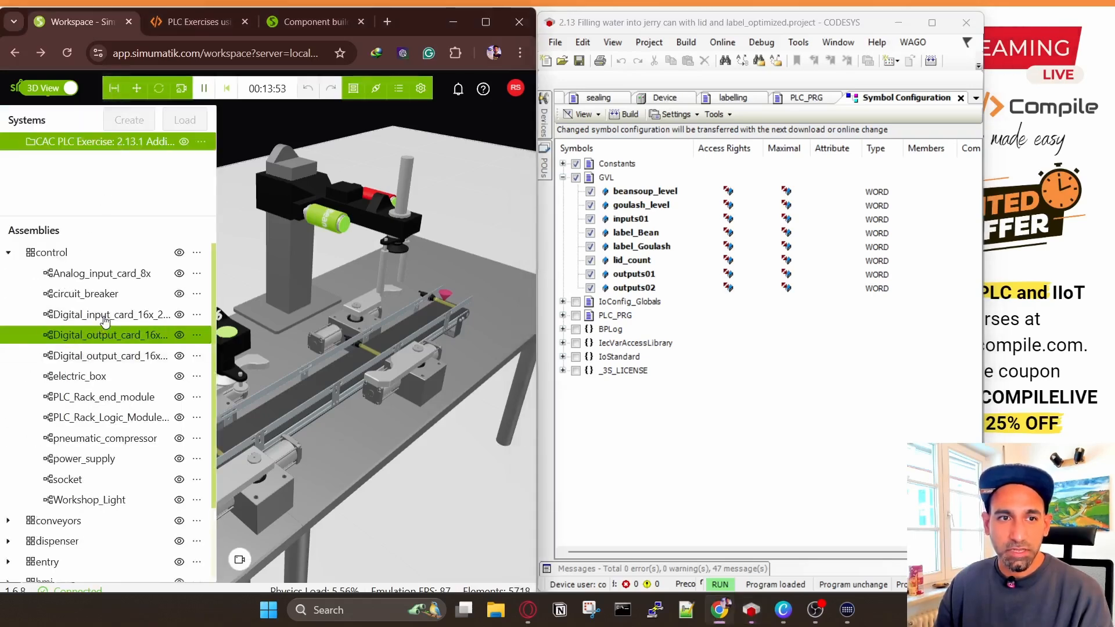
pyautogui.click(134, 324)
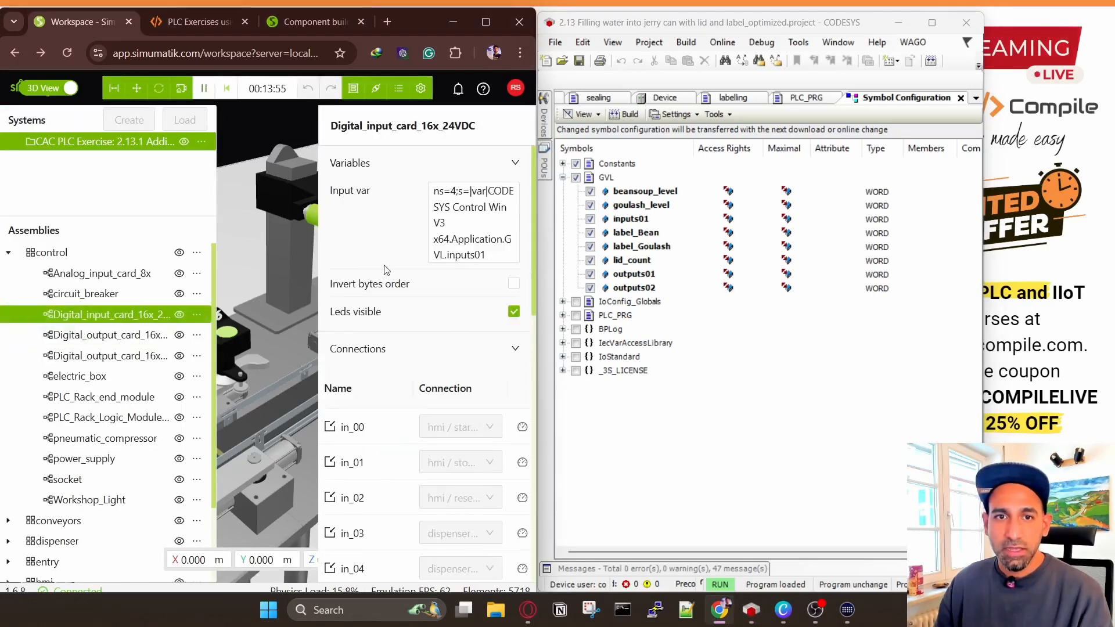
pyautogui.moveTo(447, 256); pyautogui.dragTo(486, 255)
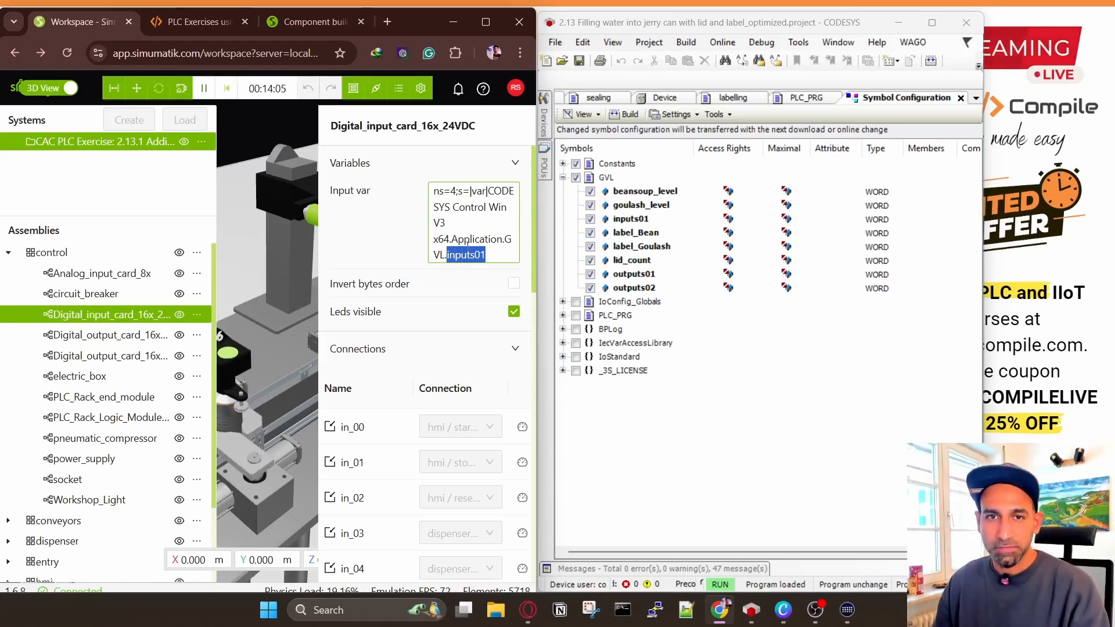
pyautogui.click(114, 88)
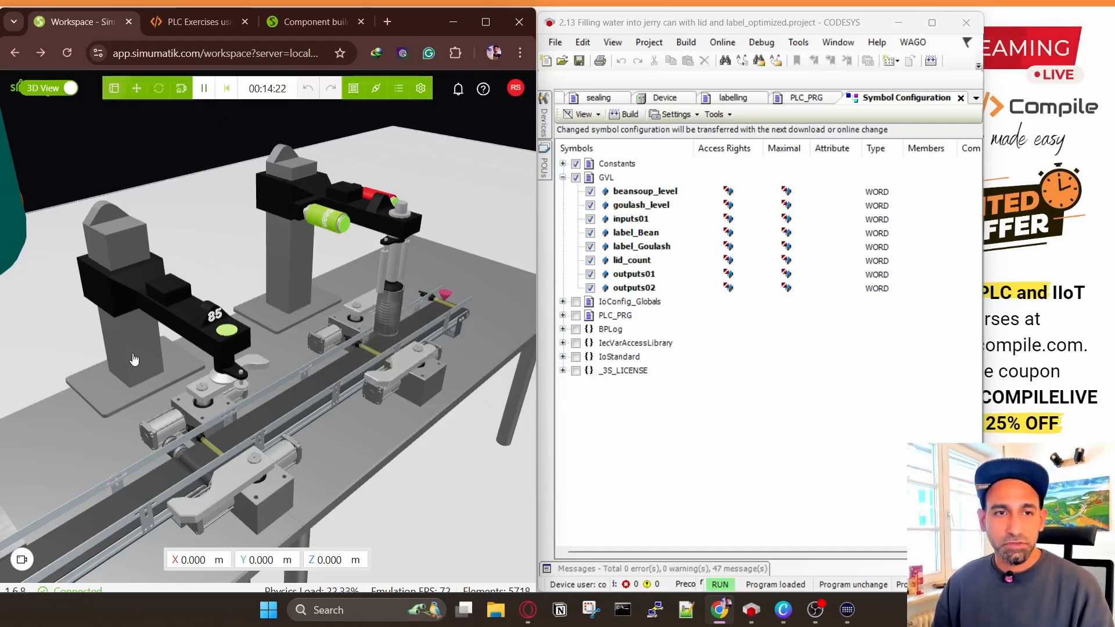
# Step: Select the Analog_input_card_8x component and inspect the generic rack PLC and its I/O cards in the 3D view
pyautogui.click(9, 253)
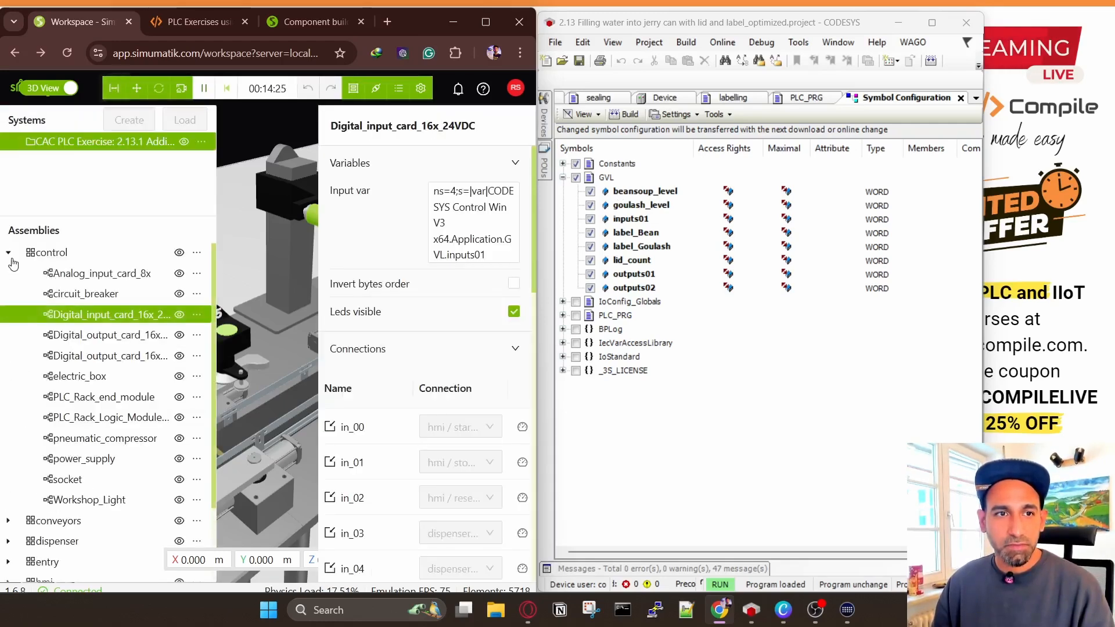
pyautogui.click(125, 279)
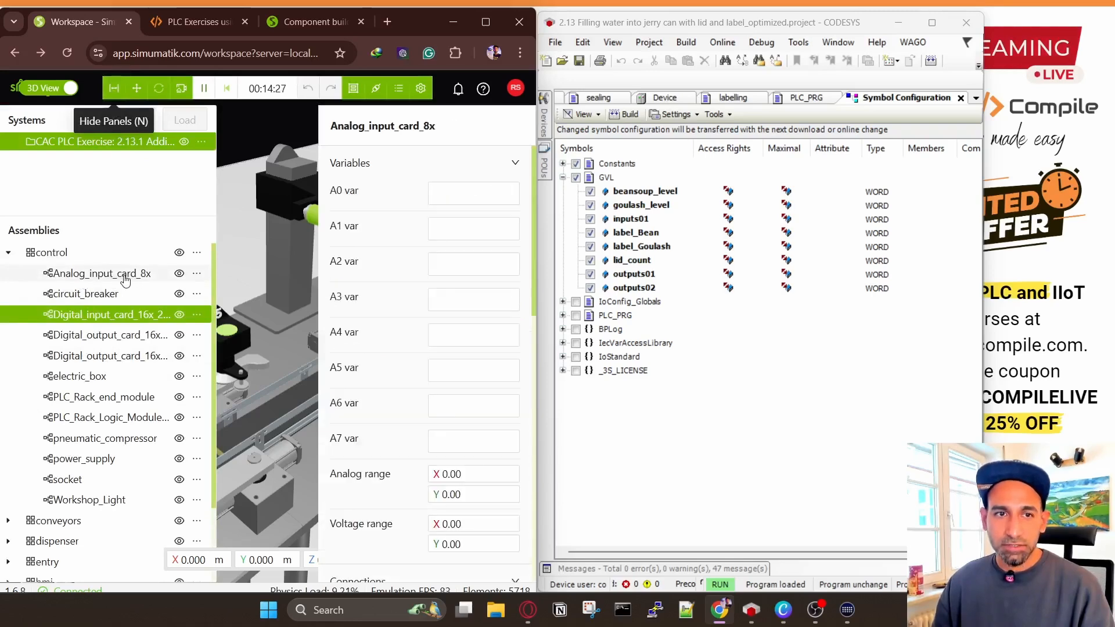
pyautogui.click(114, 87)
pyautogui.scroll(-5, 197, 315)
pyautogui.moveTo(197, 315); pyautogui.dragTo(343, 280)
pyautogui.scroll(5, 343, 280)
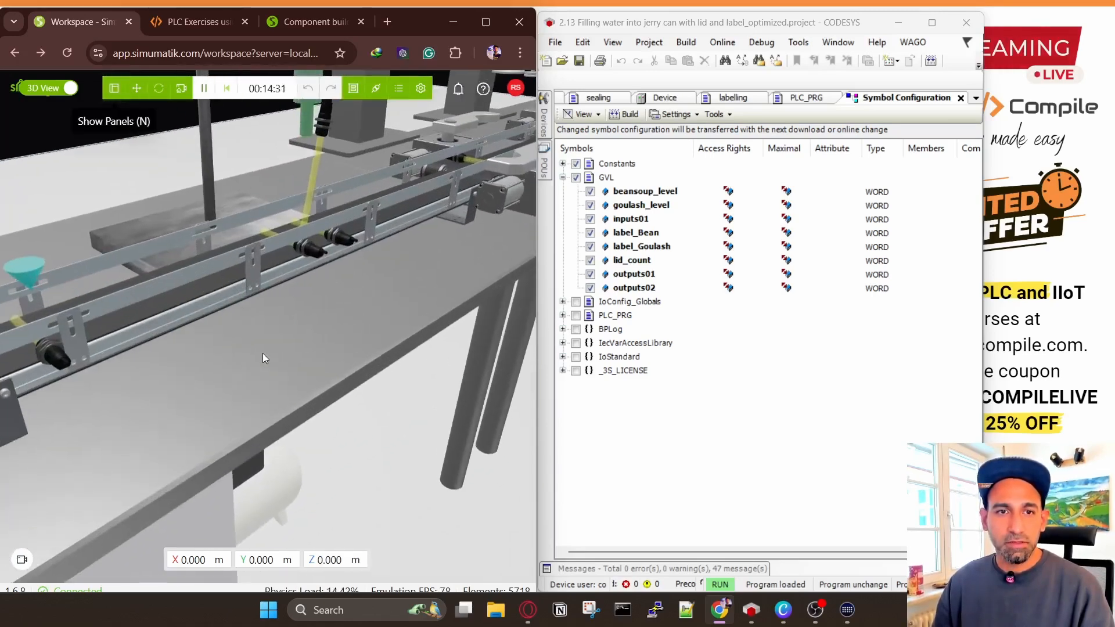
pyautogui.moveTo(263, 353); pyautogui.dragTo(347, 247)
pyautogui.click(274, 369)
pyautogui.scroll(8, 249, 371)
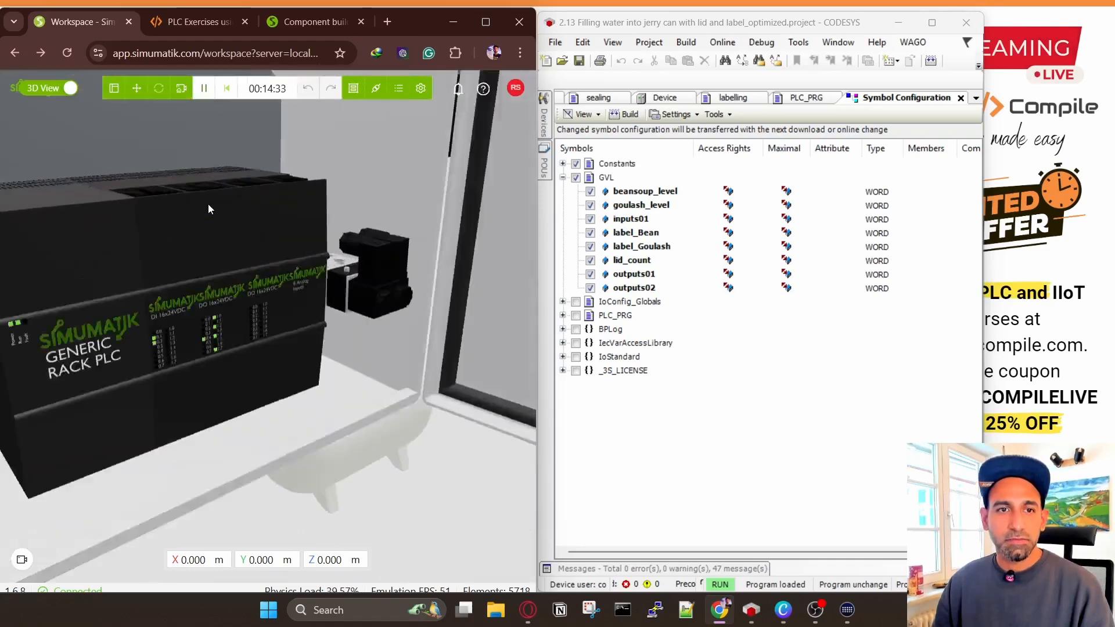
pyautogui.scroll(5, 302, 325)
pyautogui.moveTo(208, 203); pyautogui.dragTo(327, 284)
pyautogui.scroll(-5, 299, 323)
pyautogui.scroll(5, 327, 284)
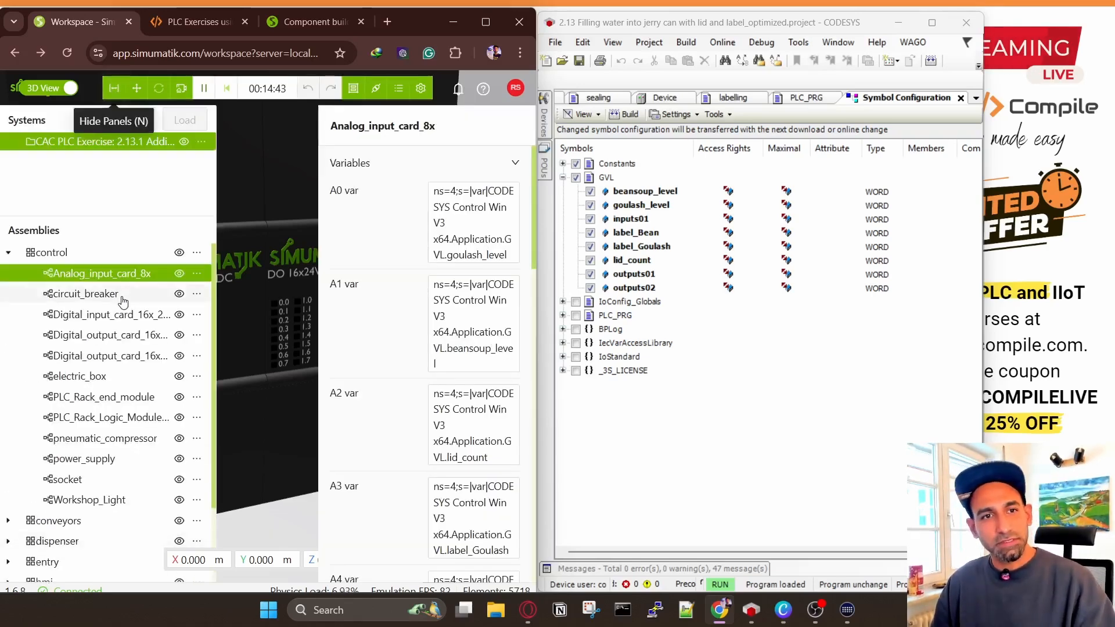
# Step: Show the live voltage and current readings of the analog input card's connections in_00 to in_05
pyautogui.scroll(-5, 386, 334)
pyautogui.scroll(-6, 387, 349)
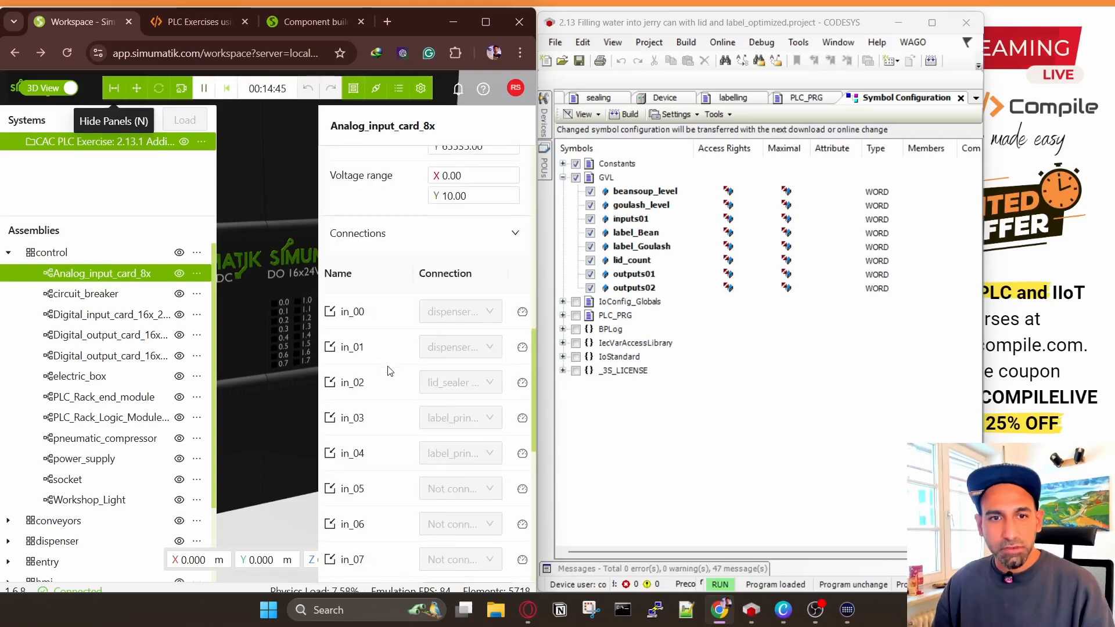
pyautogui.click(522, 313)
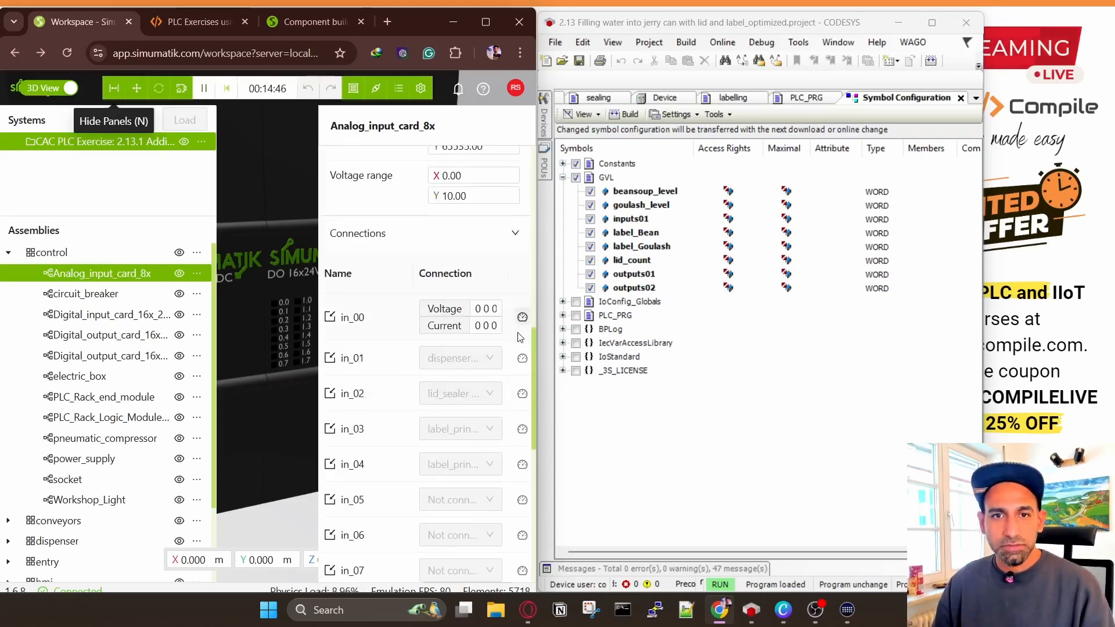
pyautogui.click(523, 364)
pyautogui.click(522, 410)
pyautogui.click(522, 451)
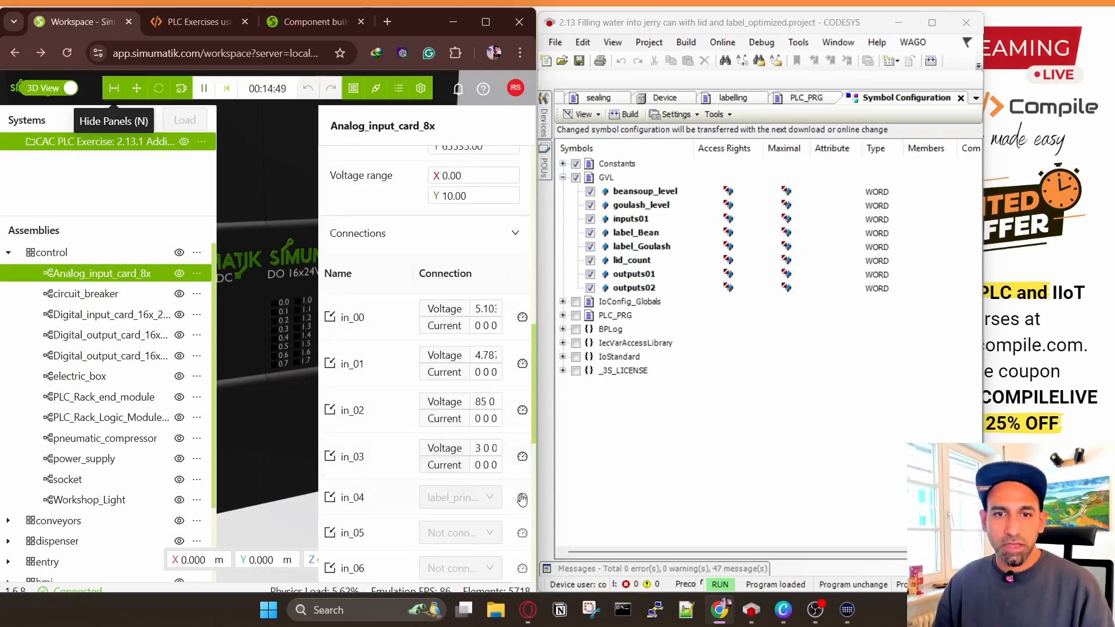
pyautogui.click(521, 499)
pyautogui.scroll(-2, 519, 507)
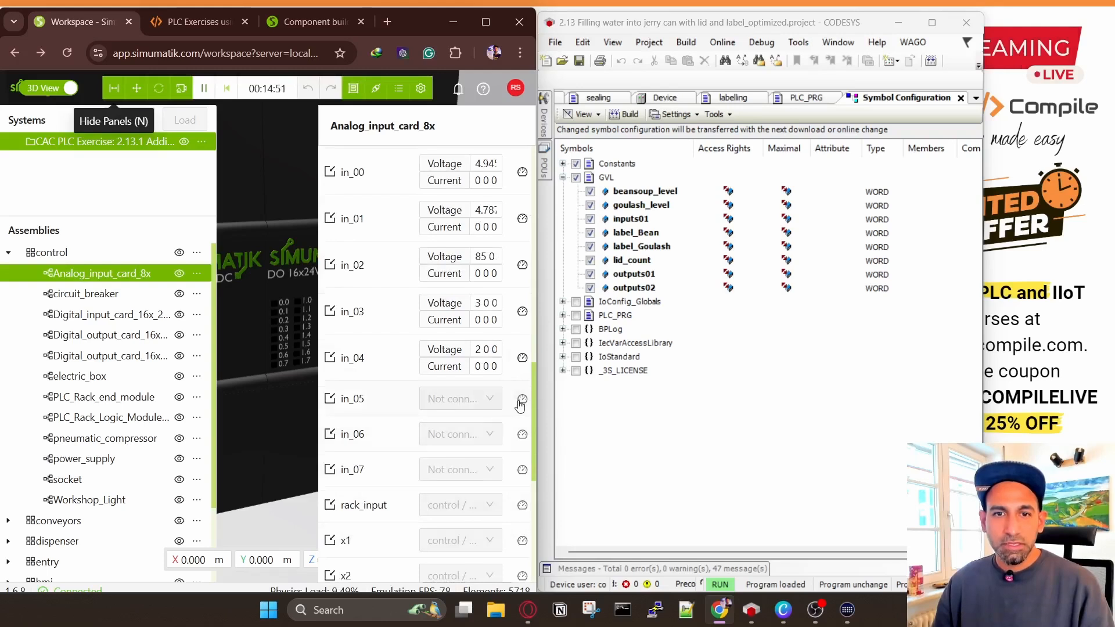
pyautogui.click(521, 400)
# Step: Switch in_00 back to its connection name, review the card's remaining connections and view the soup dispenser tanks
pyautogui.scroll(2, 474, 309)
pyautogui.click(497, 310)
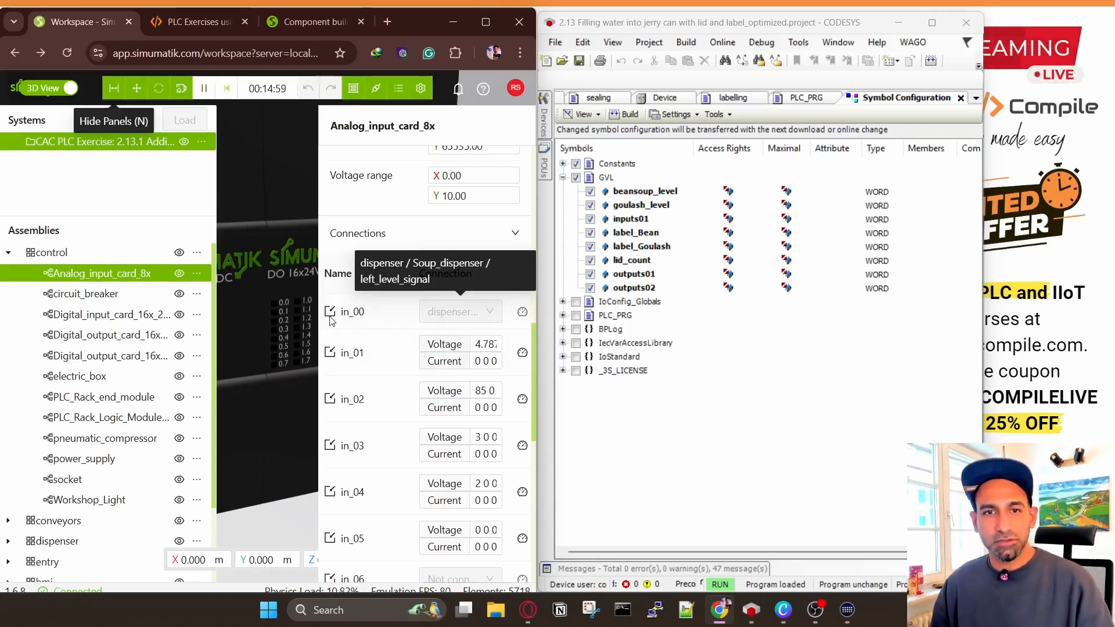
pyautogui.scroll(-6, 459, 312)
pyautogui.scroll(-3, 299, 305)
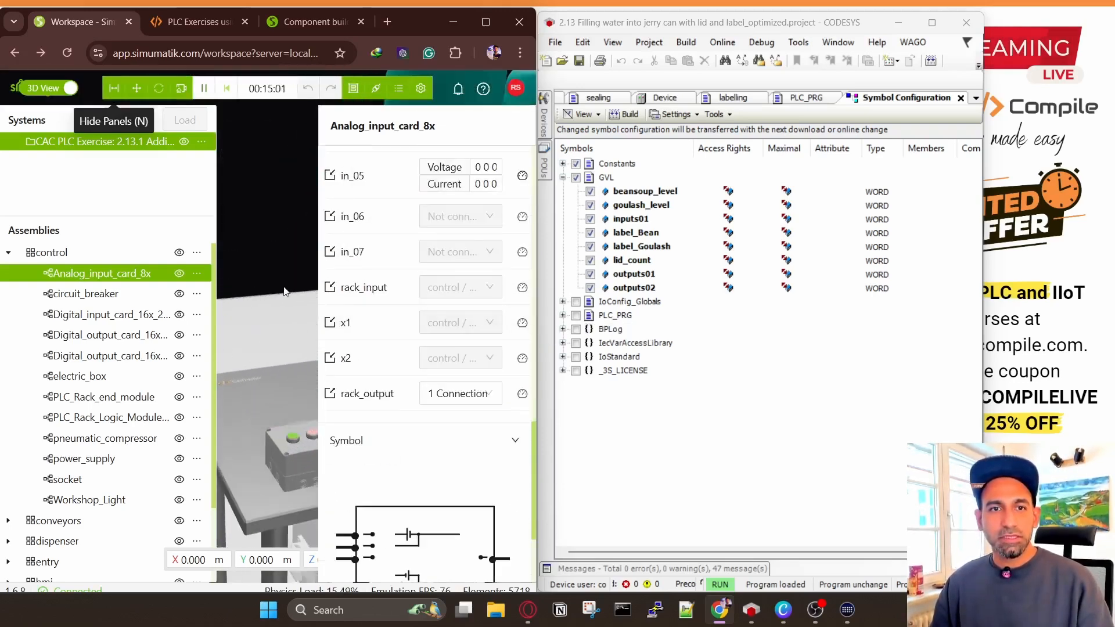
pyautogui.click(114, 88)
pyautogui.scroll(3, 241, 280)
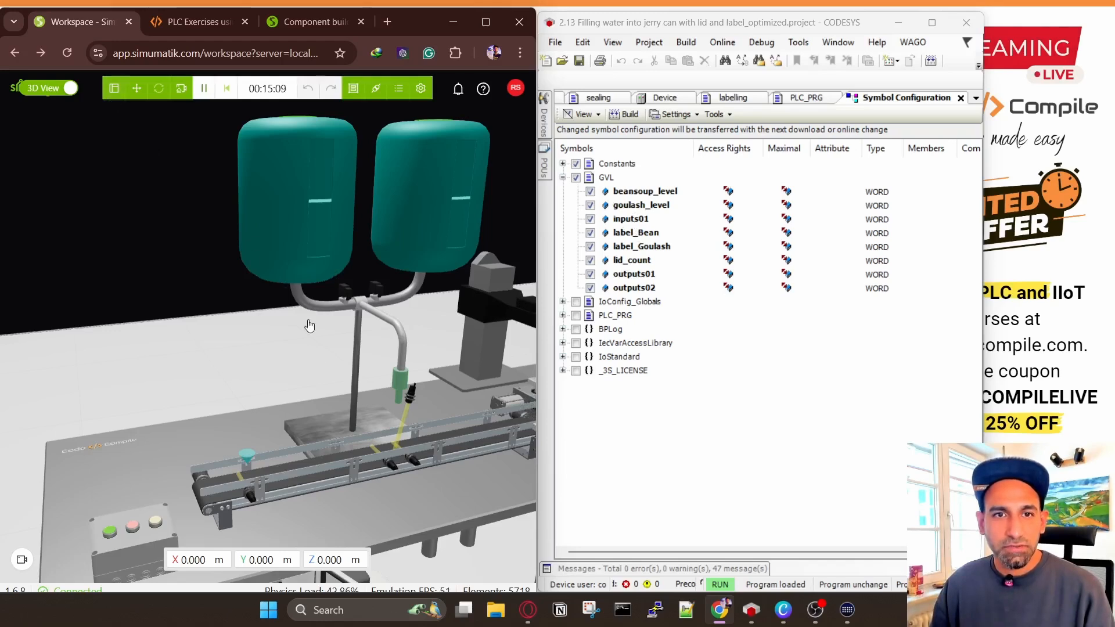
# Step: Compare the analog input card's A0 to A4 variables, from goulash_level to label_Bean, with the GVL symbols
pyautogui.press('n')
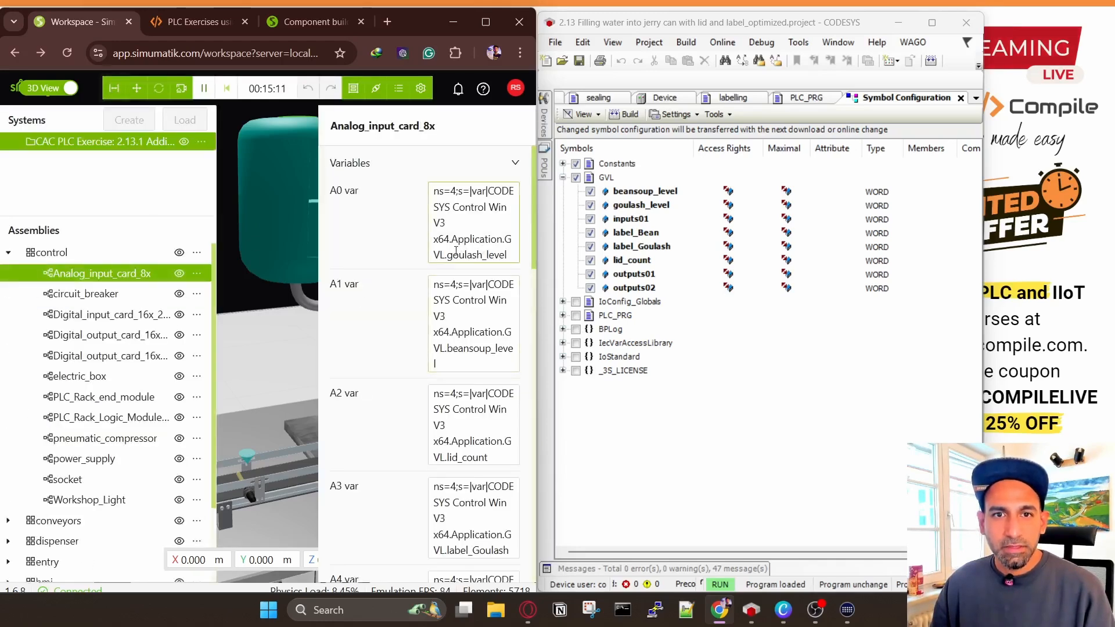
pyautogui.moveTo(449, 256); pyautogui.dragTo(517, 256)
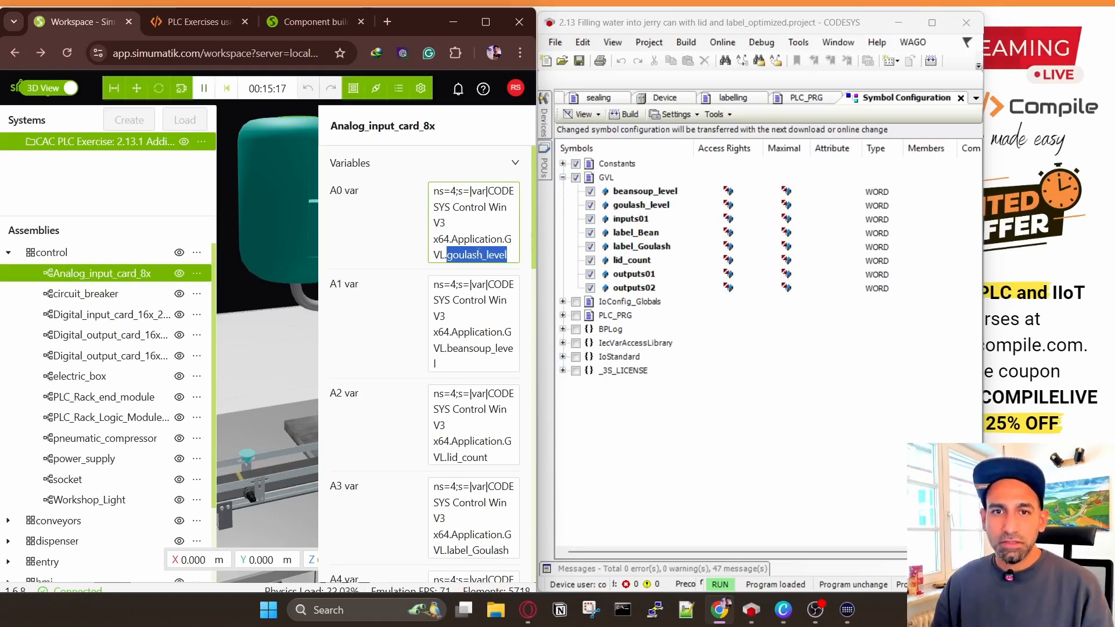
pyautogui.moveTo(448, 349); pyautogui.dragTo(465, 363)
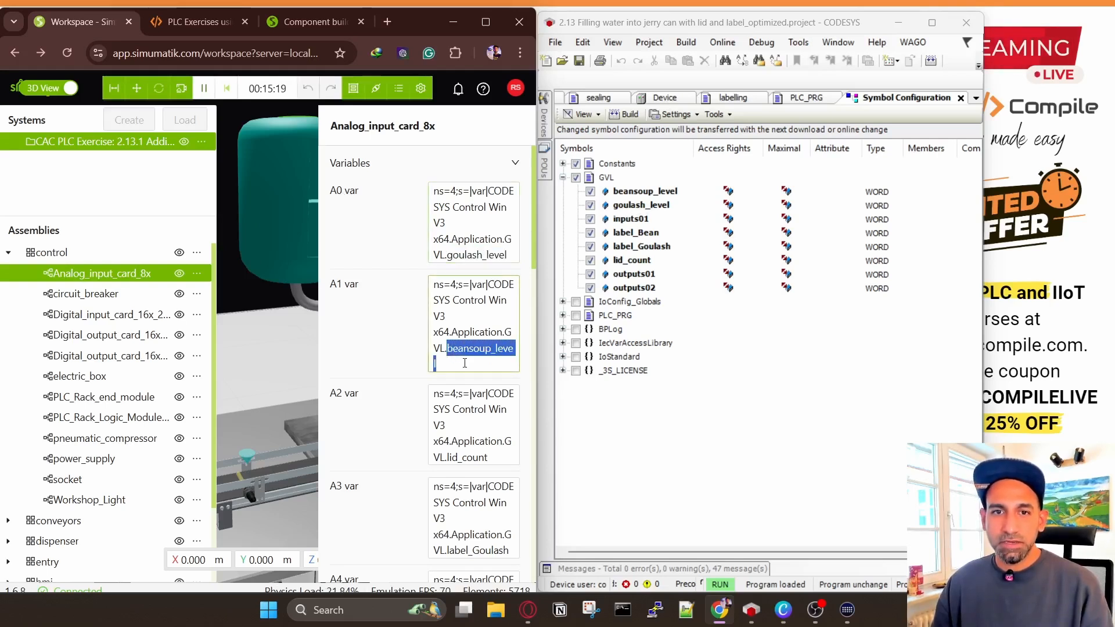
pyautogui.scroll(-3, 465, 363)
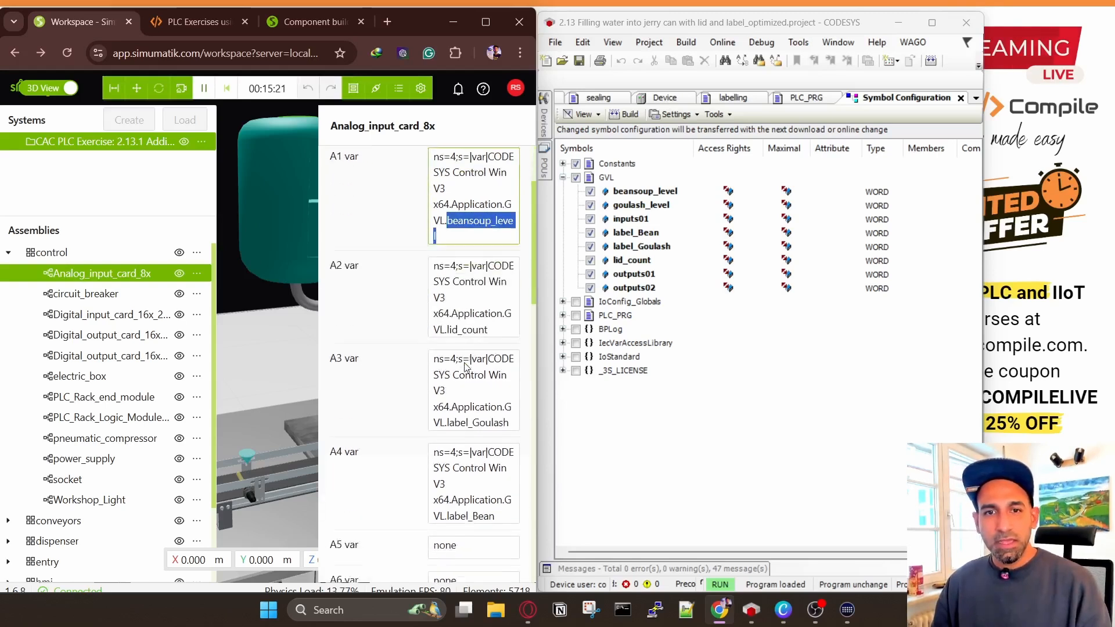
pyautogui.moveTo(495, 315); pyautogui.dragTo(449, 317)
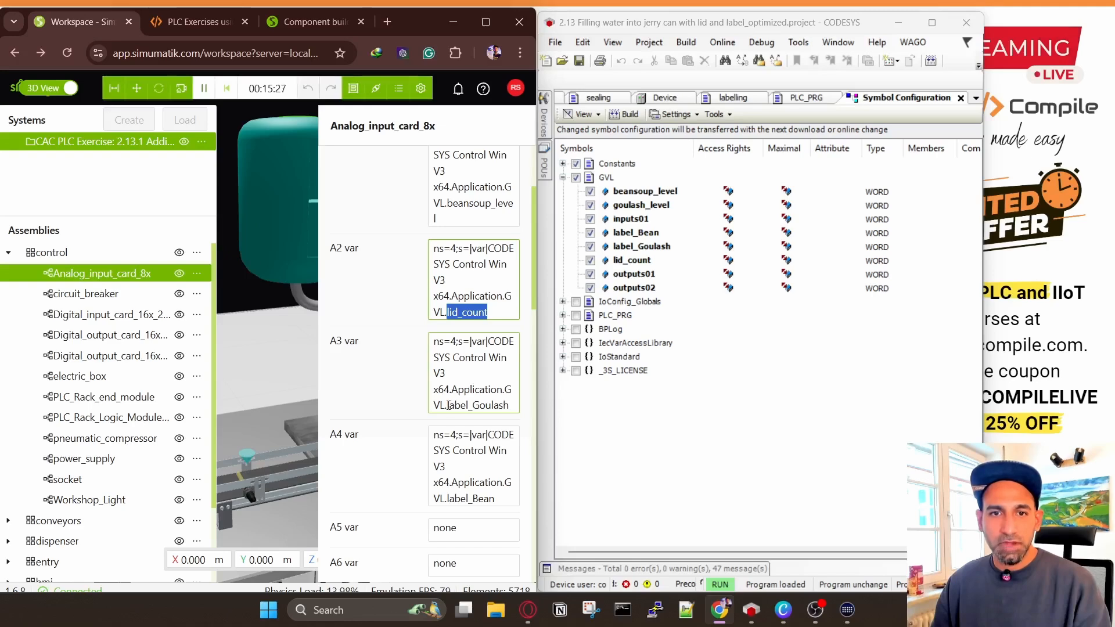
pyautogui.moveTo(450, 405); pyautogui.dragTo(511, 406)
pyautogui.moveTo(447, 498); pyautogui.dragTo(531, 501)
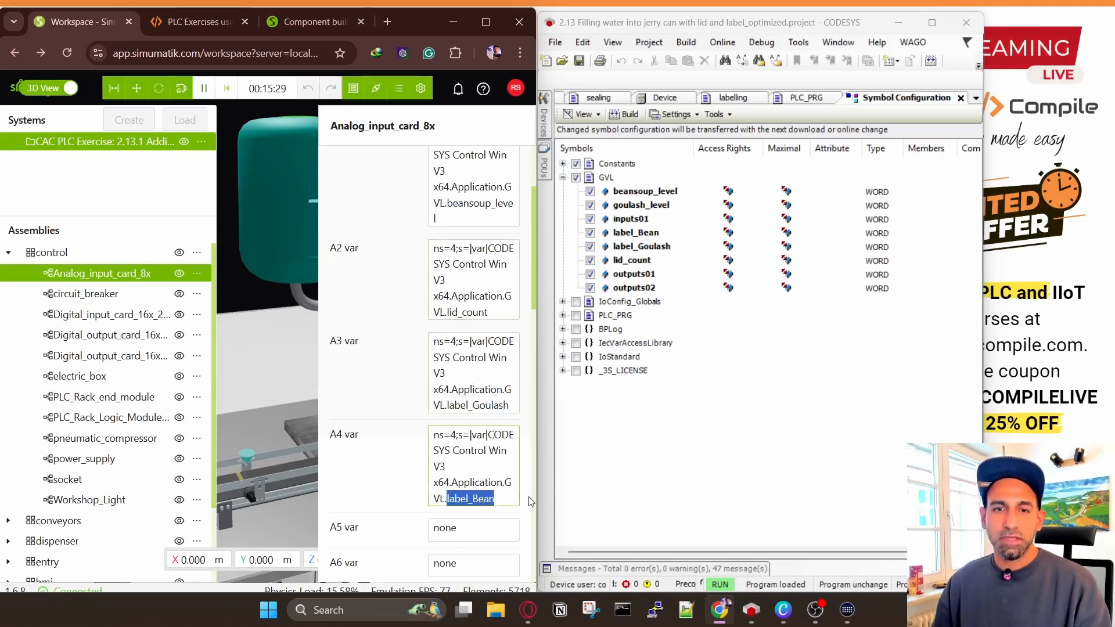
# Step: Inspect the lid counter on the sealing station and the label rolls on the labelling station in the 3D view
pyautogui.click(115, 89)
pyautogui.scroll(-5, 281, 263)
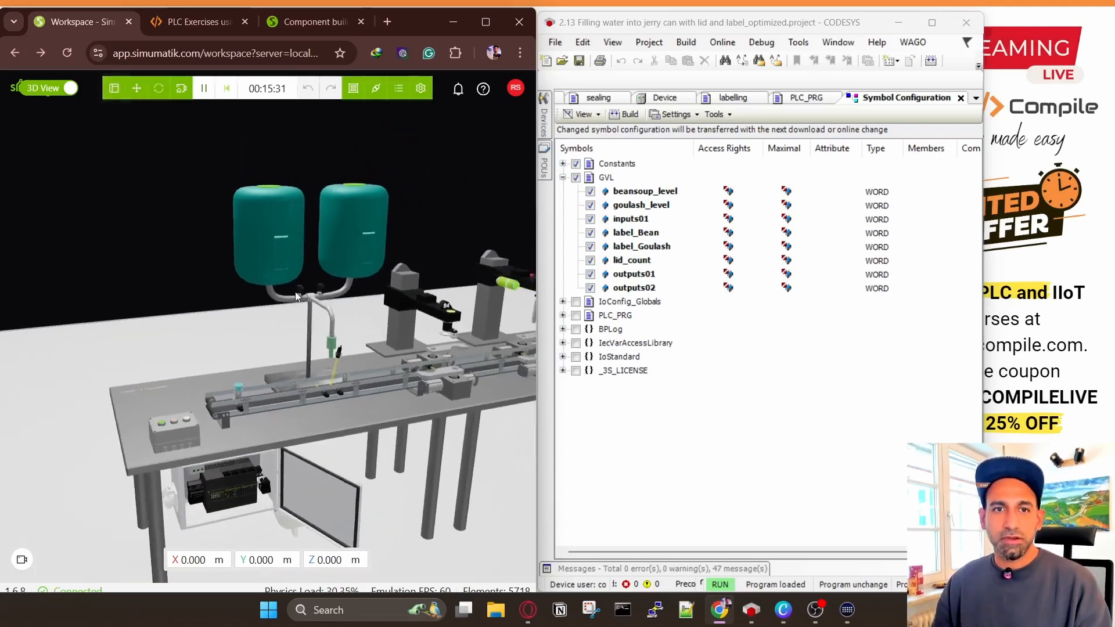
pyautogui.moveTo(295, 291); pyautogui.dragTo(252, 285)
pyautogui.scroll(5, 302, 325)
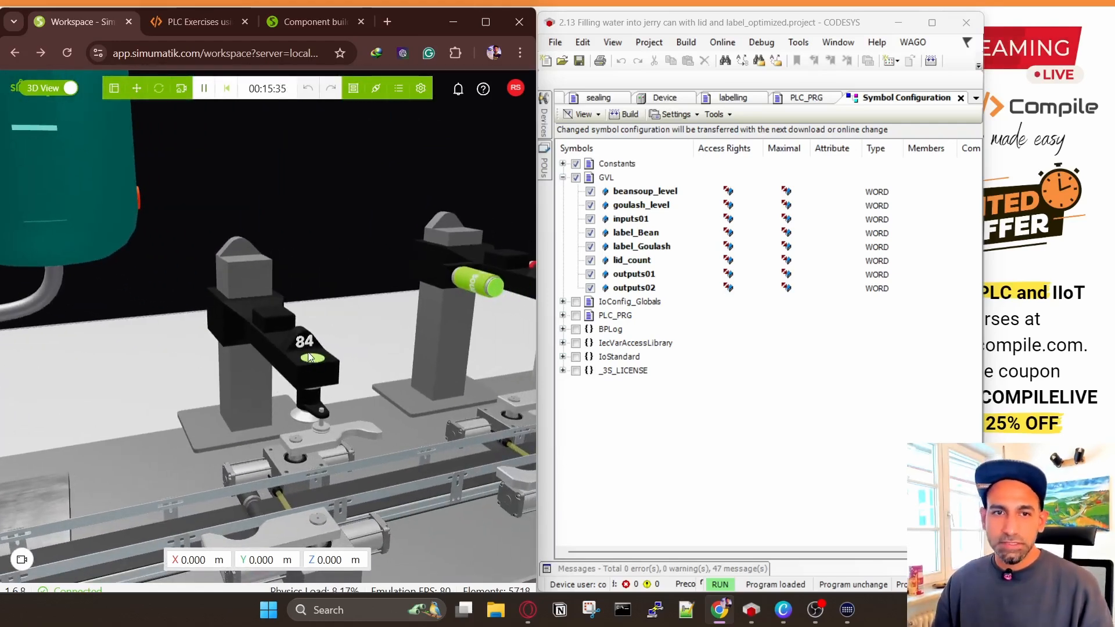
pyautogui.moveTo(286, 305); pyautogui.dragTo(222, 327)
pyautogui.scroll(3, 222, 326)
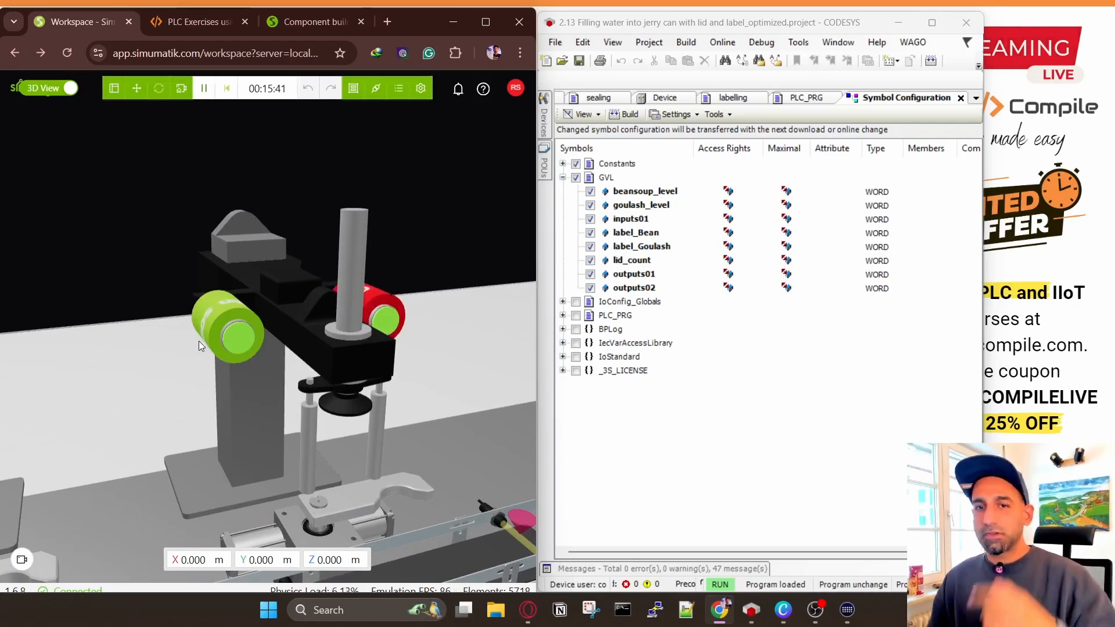
pyautogui.scroll(-5, 199, 340)
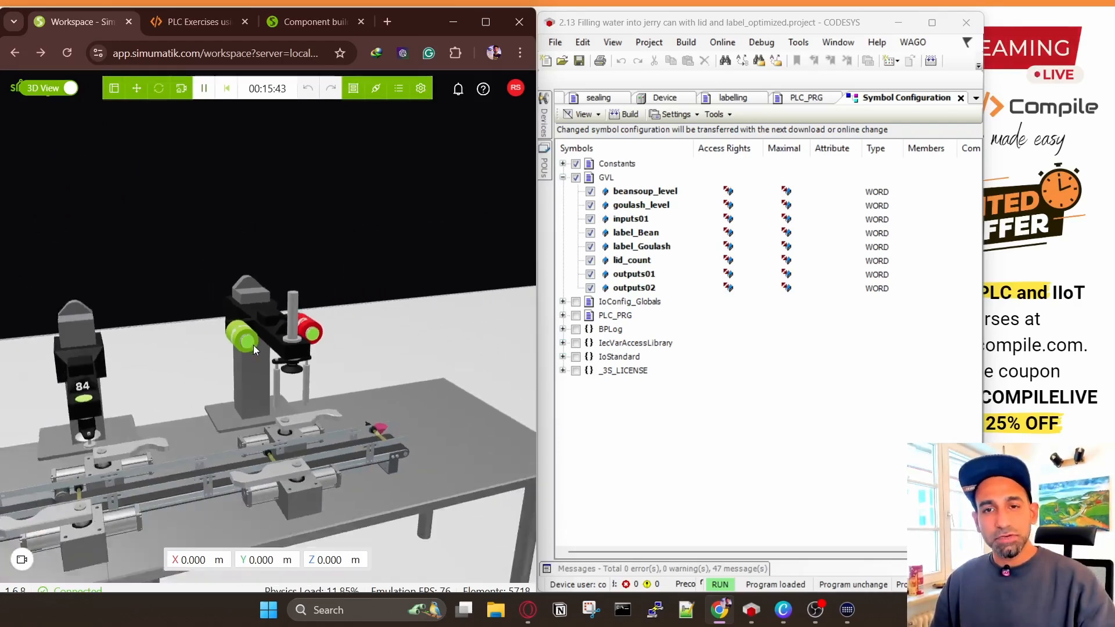
pyautogui.moveTo(326, 329); pyautogui.dragTo(412, 435)
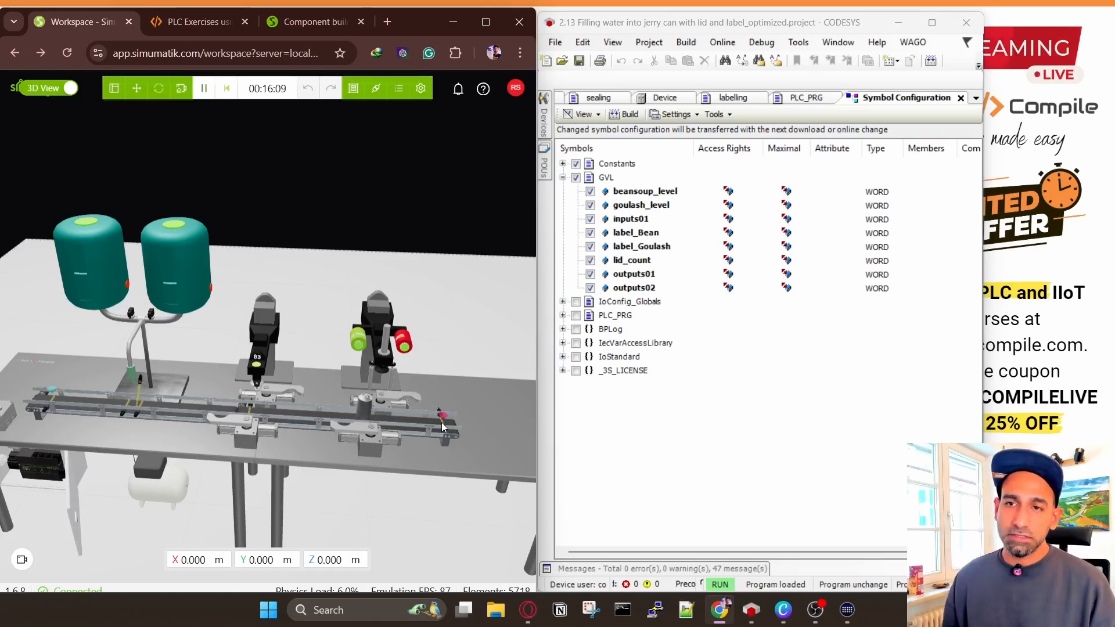
# Step: Switch to the Code and Compile website and open its Courses page
pyautogui.click(194, 22)
pyautogui.click(506, 106)
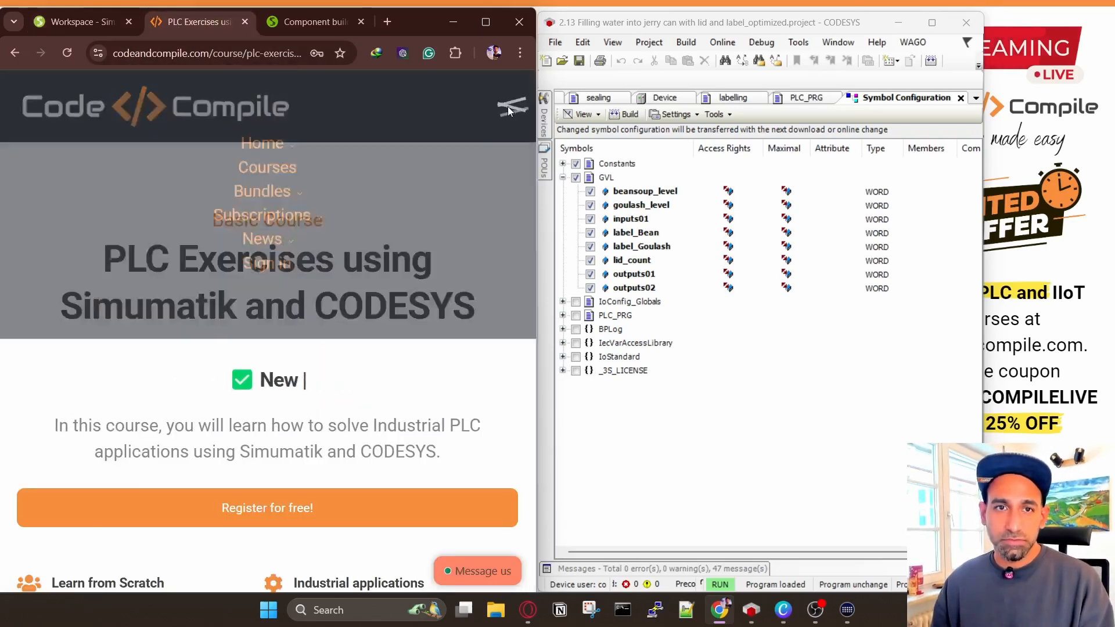
pyautogui.moveTo(210, 53); pyautogui.dragTo(109, 58)
pyautogui.click(255, 300)
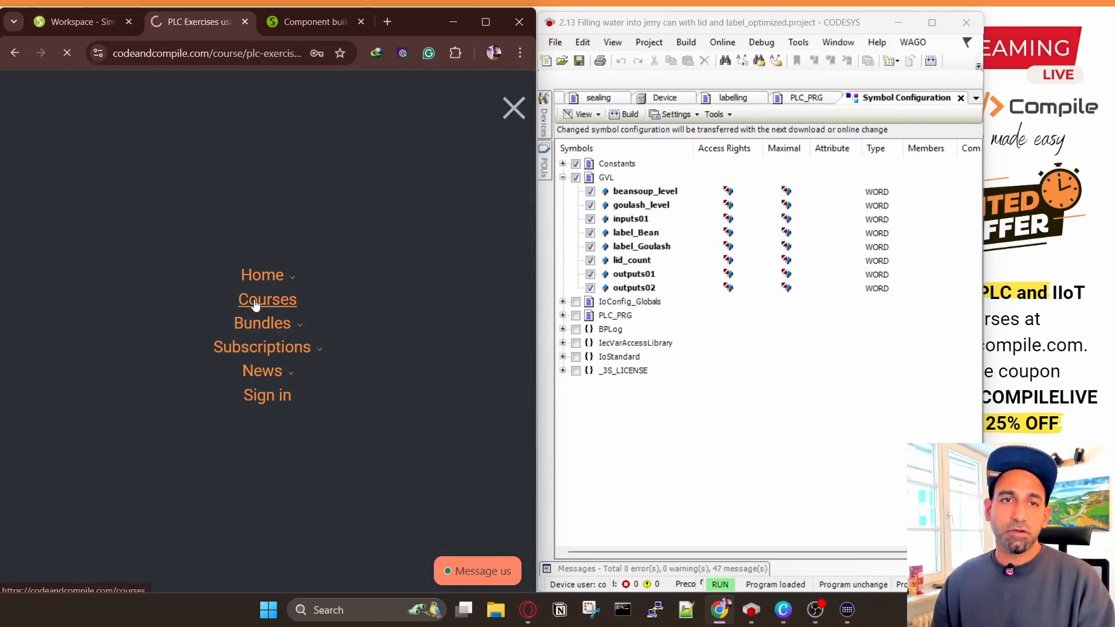
# Step: Search the All courses list for "siemens" and look over the matching courses
pyautogui.scroll(-10, 296, 276)
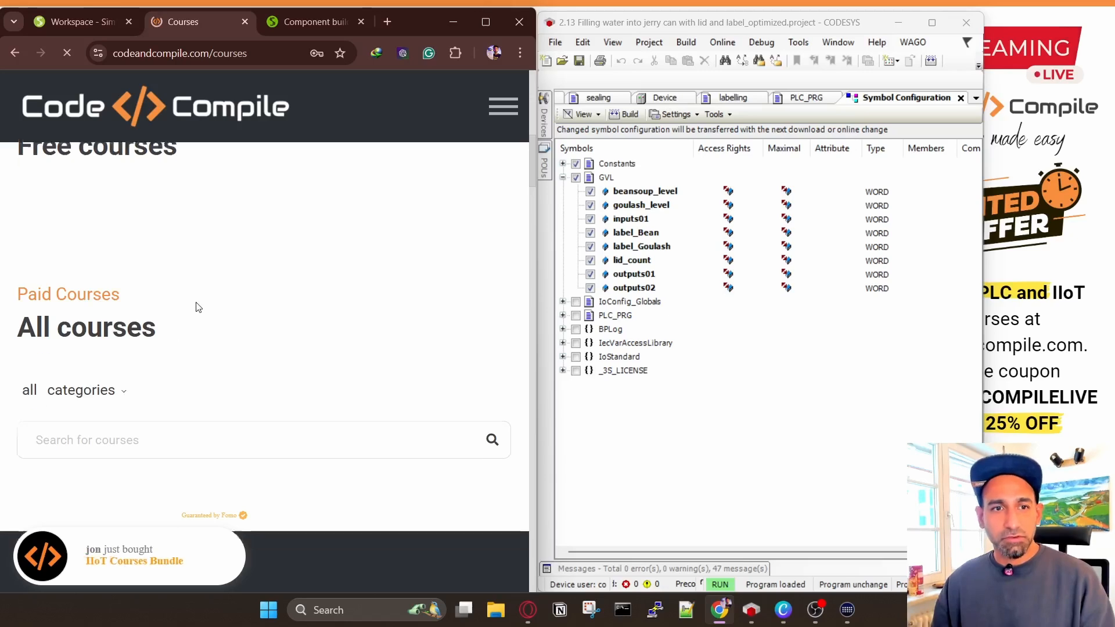
pyautogui.scroll(-2, 198, 307)
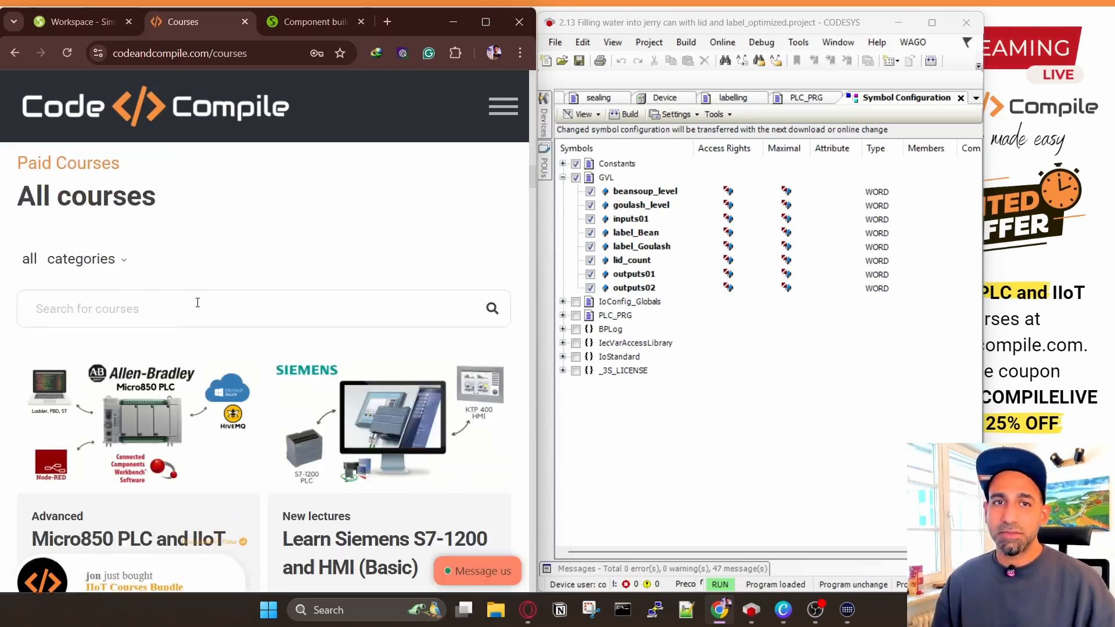
pyautogui.scroll(-1, 219, 292)
pyautogui.scroll(2, 112, 258)
pyautogui.scroll(-1, 111, 259)
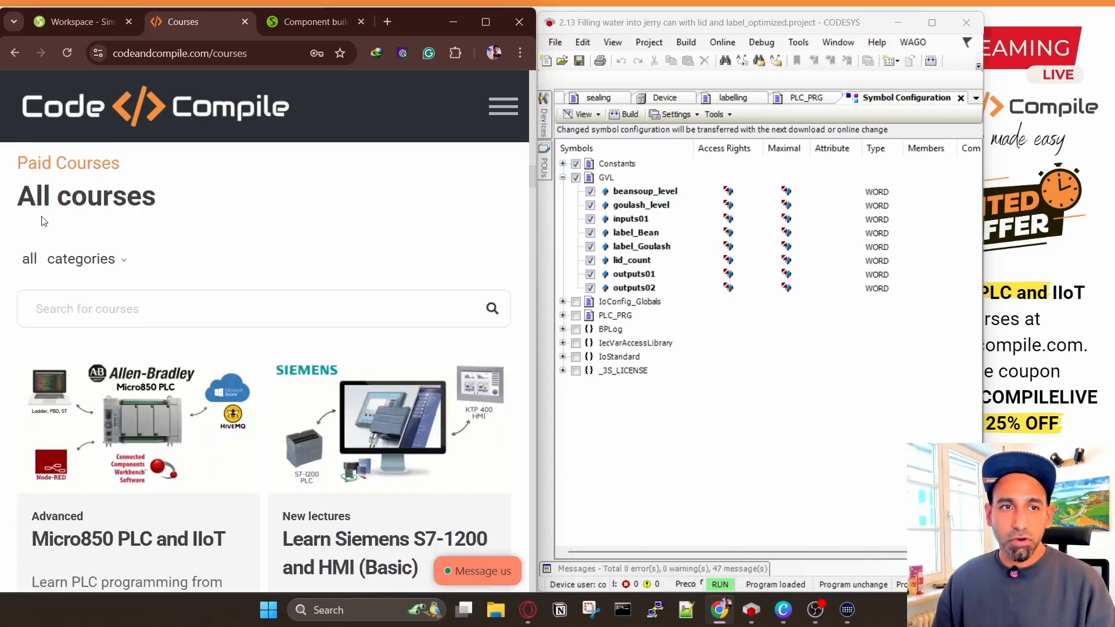
pyautogui.scroll(-1, 221, 279)
pyautogui.click(180, 238)
pyautogui.write('siemens')
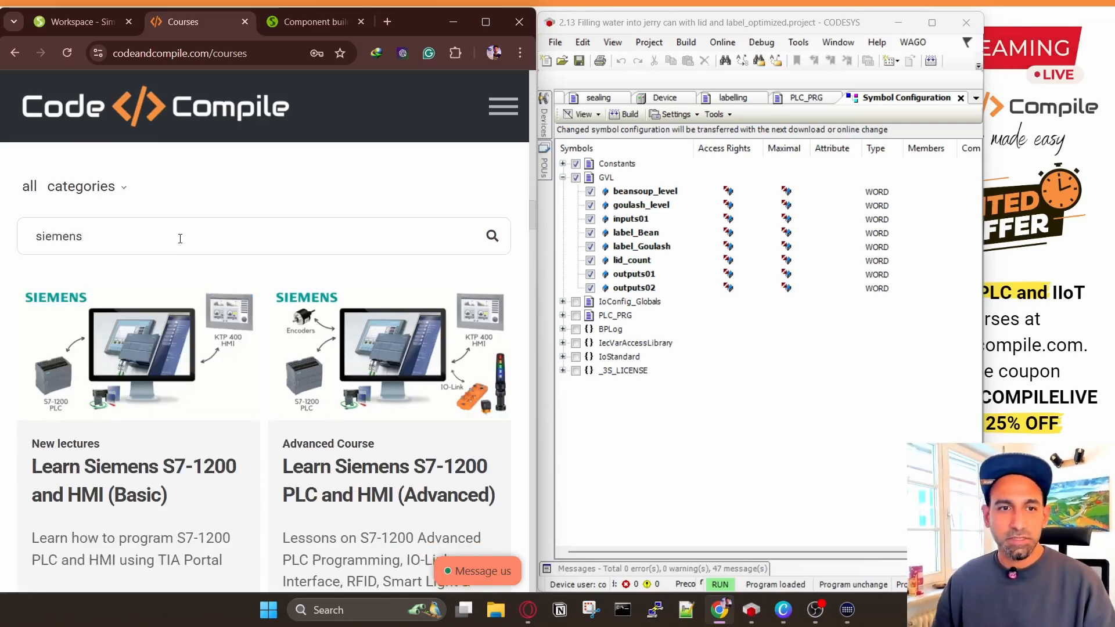
pyautogui.scroll(-1, 180, 244)
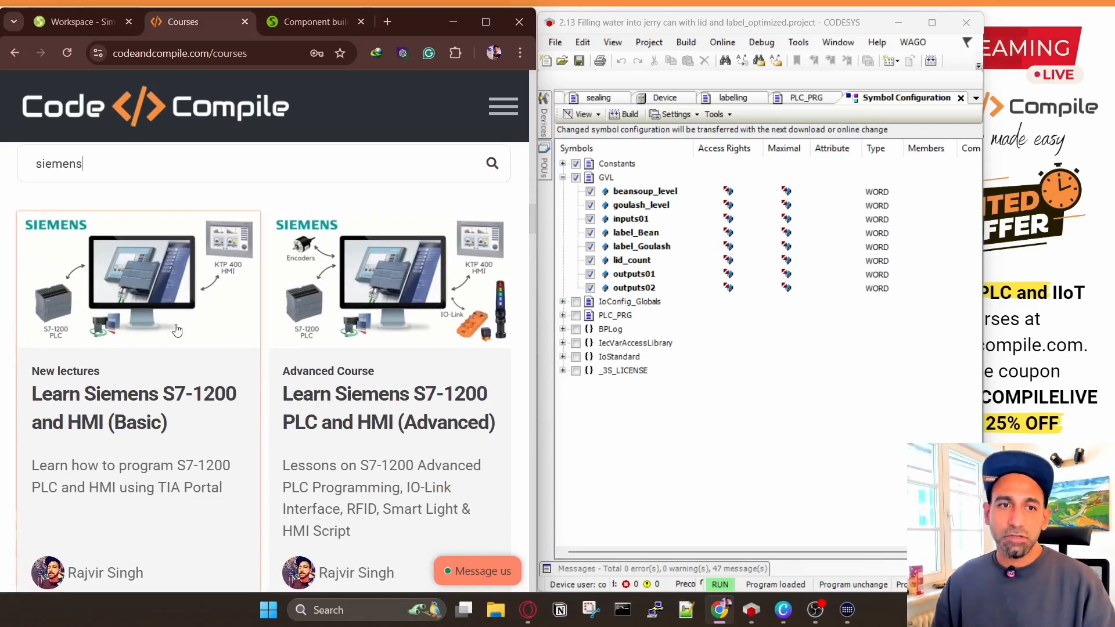
# Step: Look through the Siemens courses, including S7-1200 and HMI Basic and Advanced, S7-1200 with Ignition SCADA, and S7-200
pyautogui.scroll(-1, 177, 330)
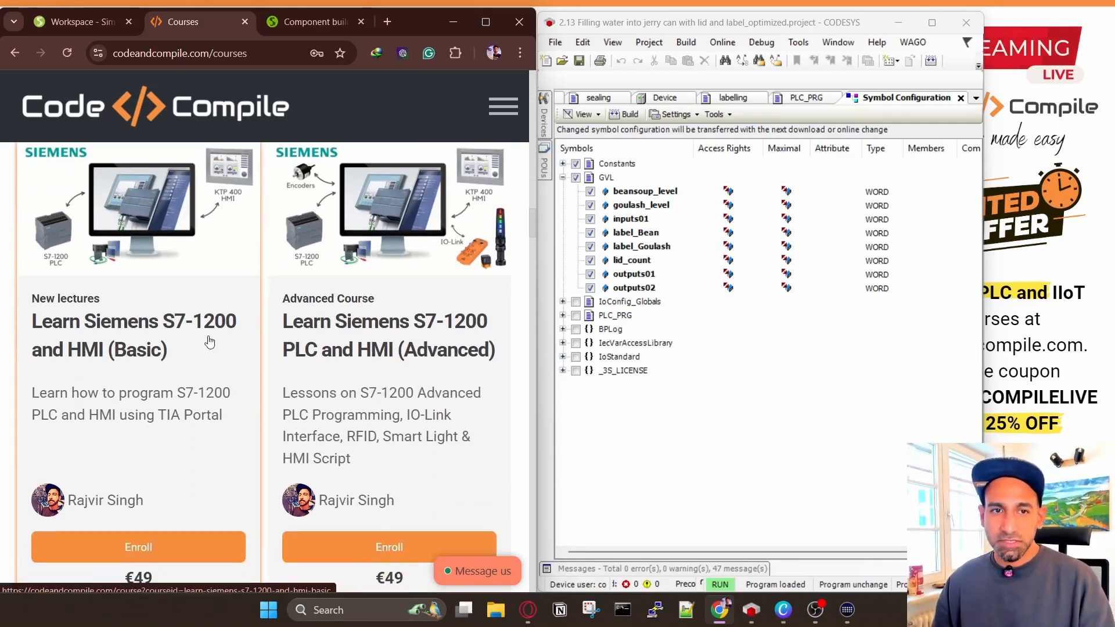
pyautogui.scroll(-7, 230, 349)
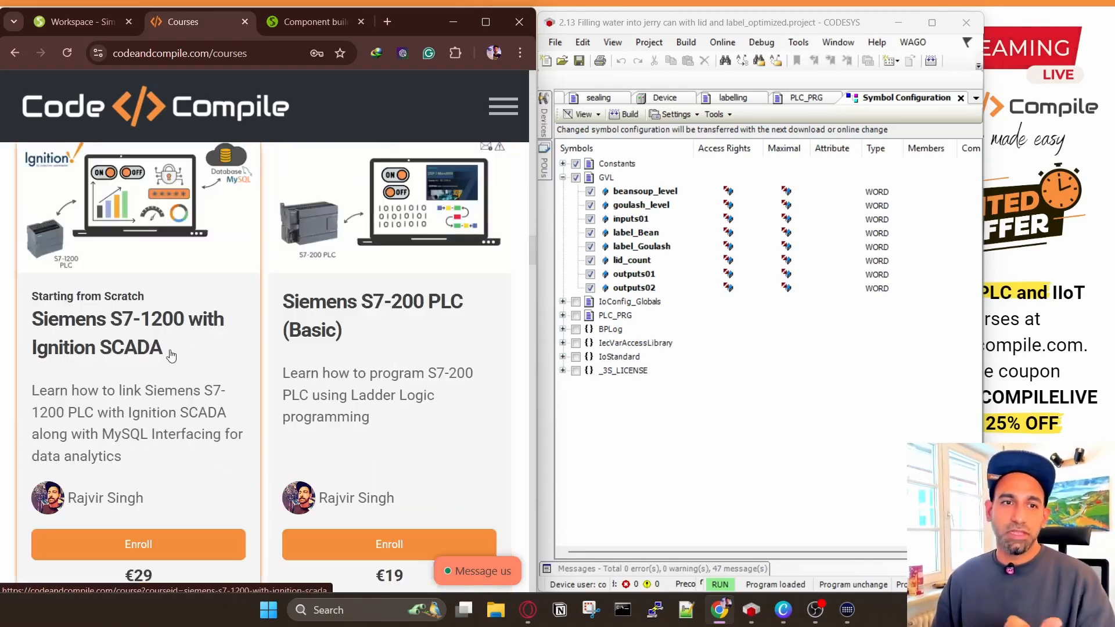
pyautogui.scroll(-5, 406, 337)
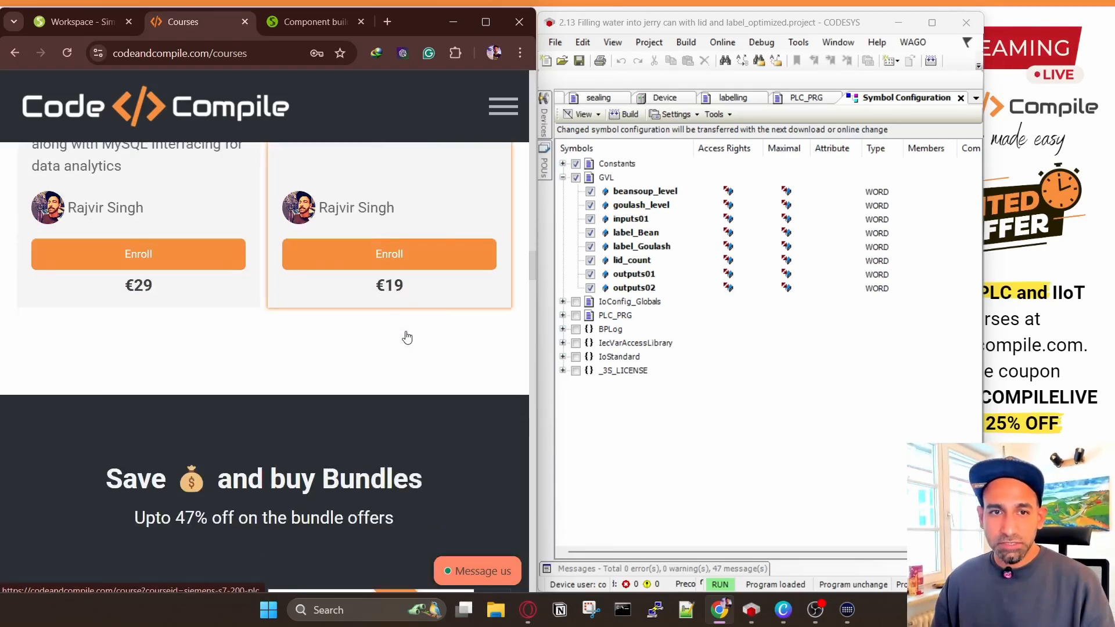
pyautogui.scroll(3, 386, 353)
pyautogui.scroll(10, 386, 354)
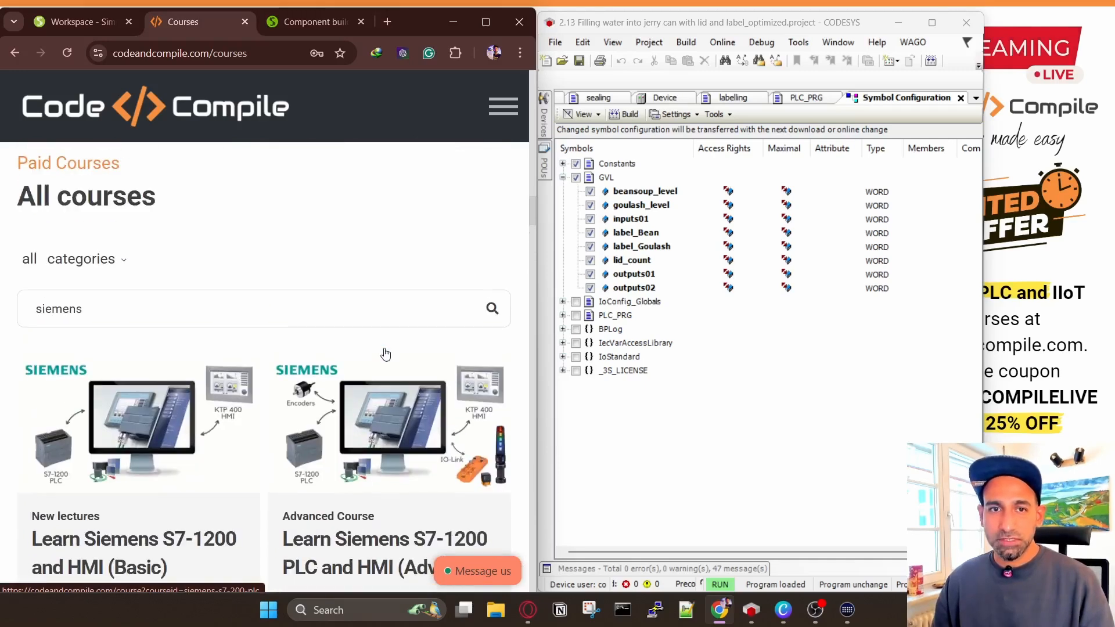
pyautogui.scroll(-1, 386, 353)
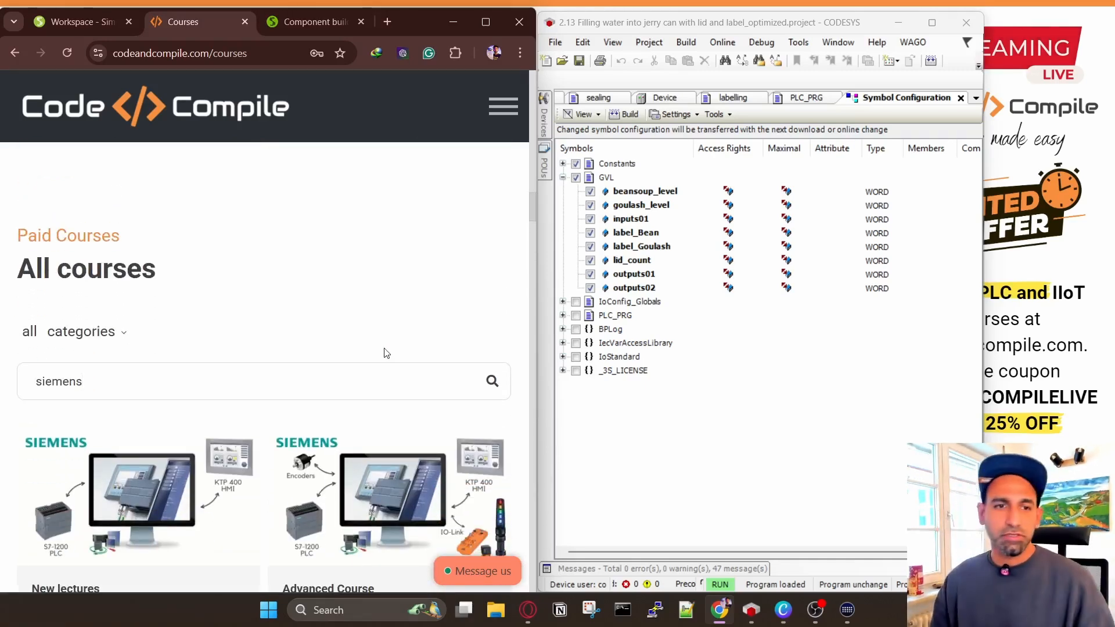
pyautogui.scroll(-2, 386, 353)
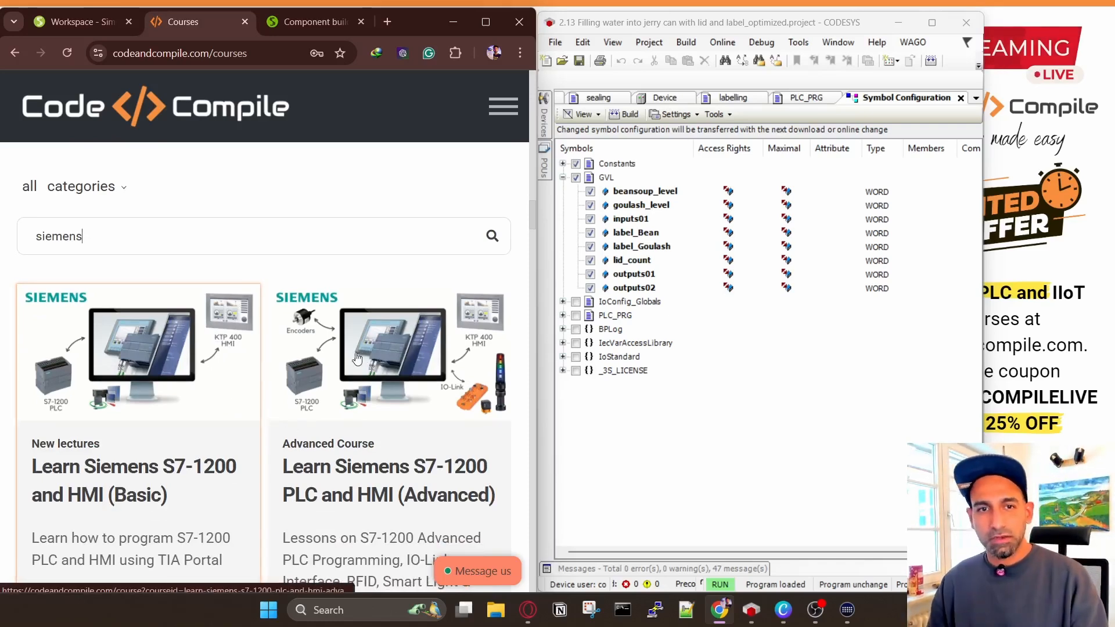
pyautogui.scroll(-6, 211, 358)
# Step: Return to the Simumatik workspace and open the properties of the PLC rack logic module in the control assembly
pyautogui.click(76, 23)
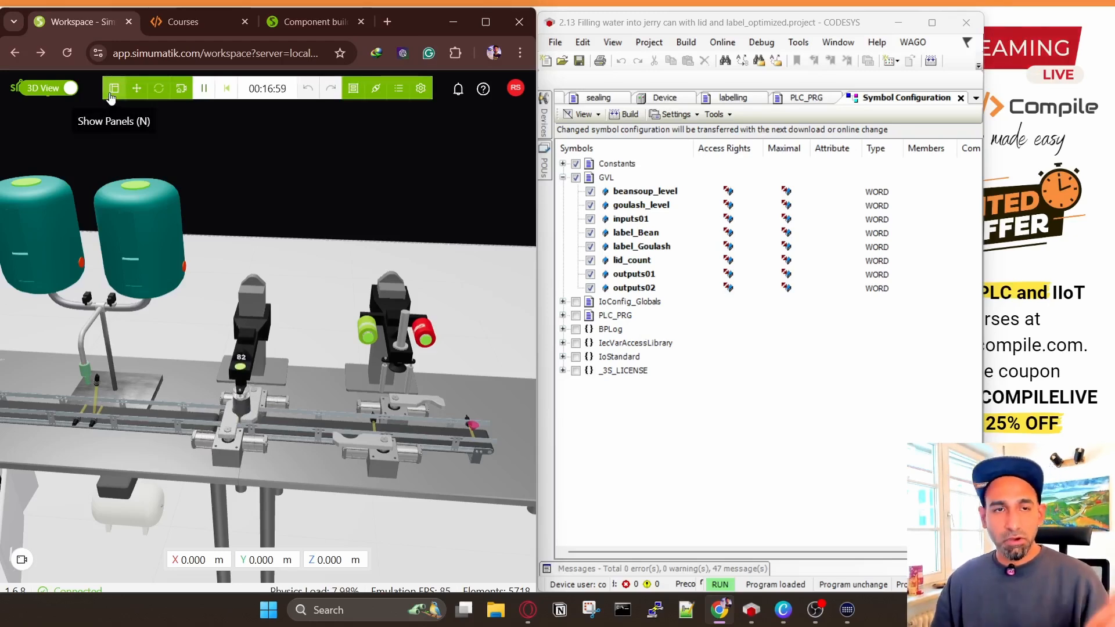
pyautogui.press('n')
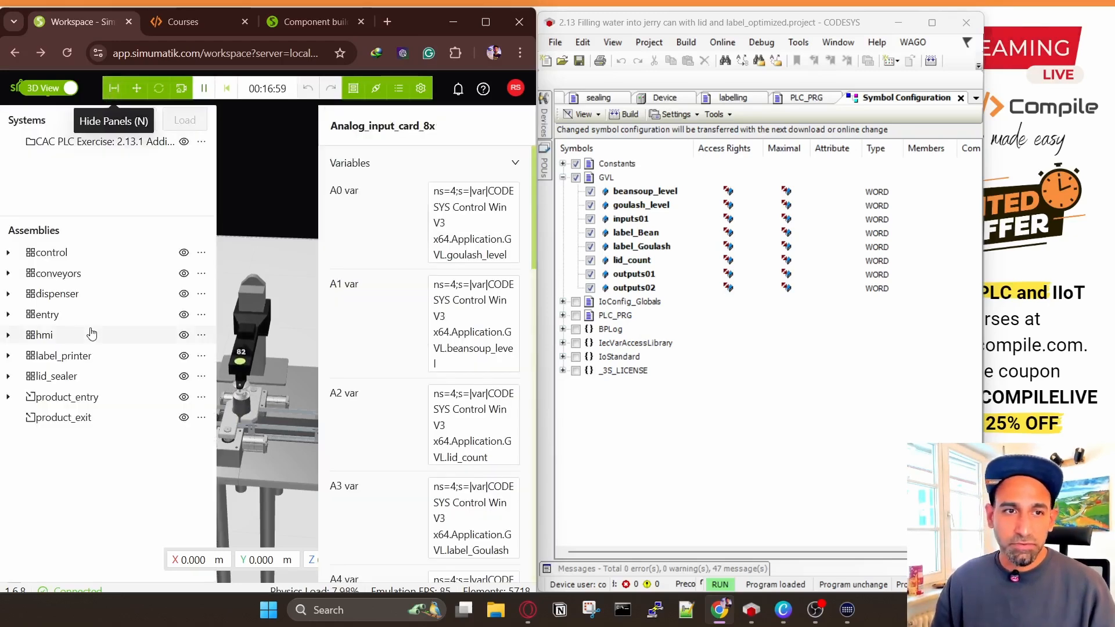
pyautogui.click(8, 252)
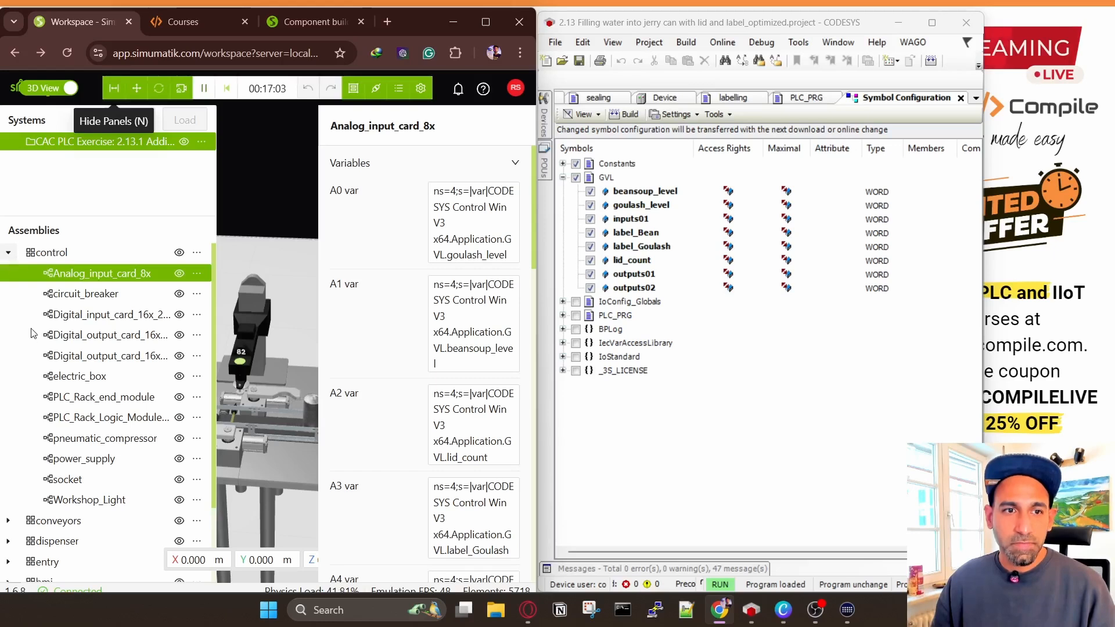
pyautogui.click(92, 418)
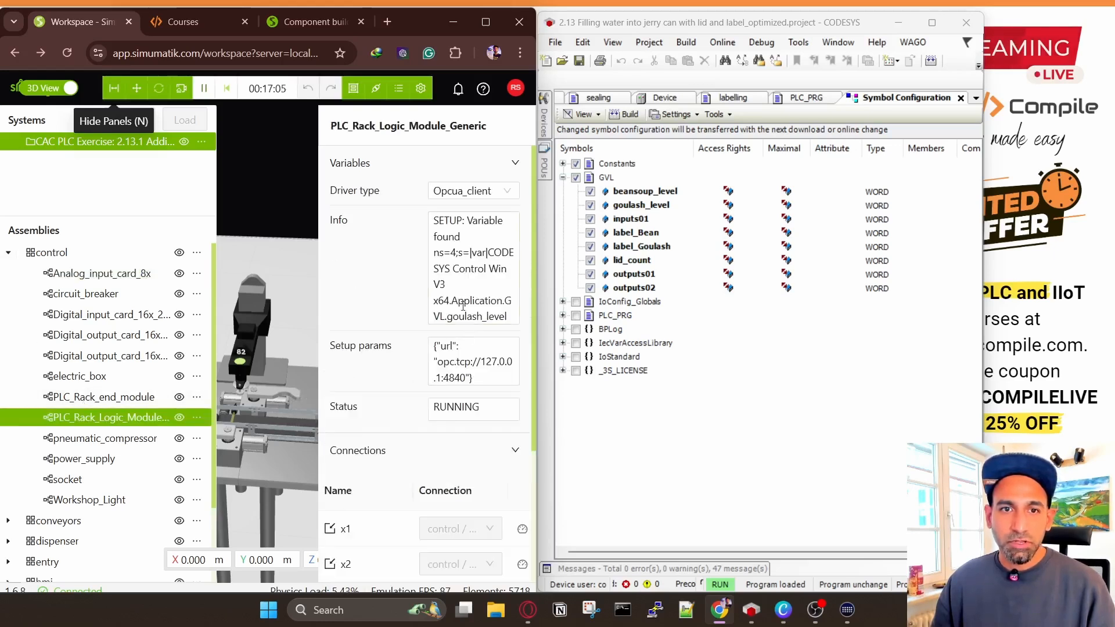
# Step: Examine the driver types offered for the PLC rack logic module, leaving the selection as is, and close its properties
pyautogui.click(498, 198)
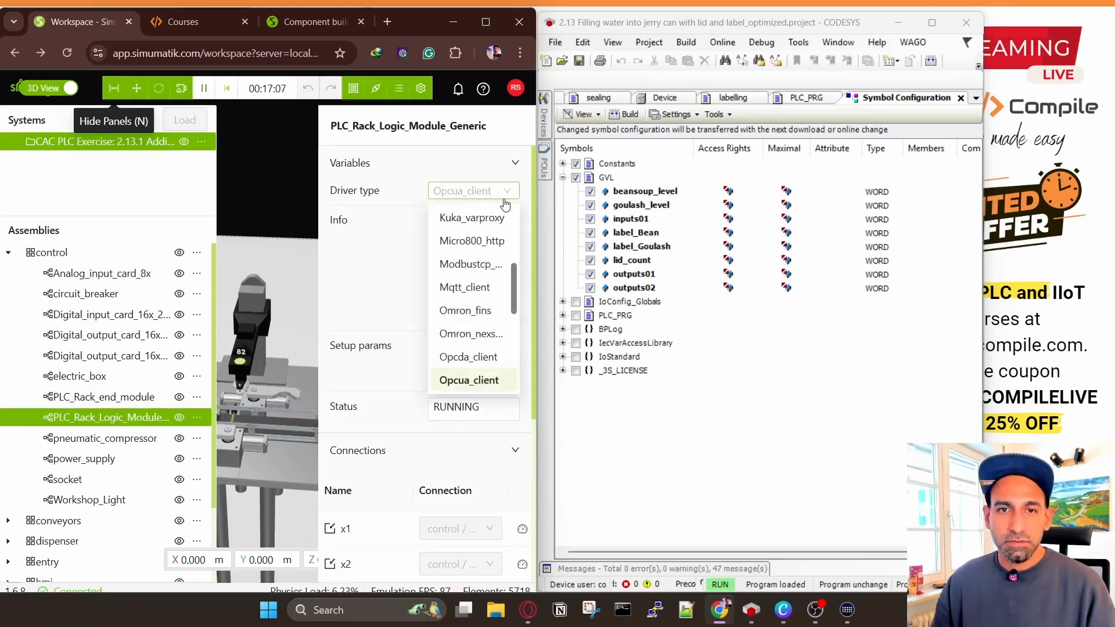
pyautogui.moveTo(515, 297); pyautogui.dragTo(509, 336)
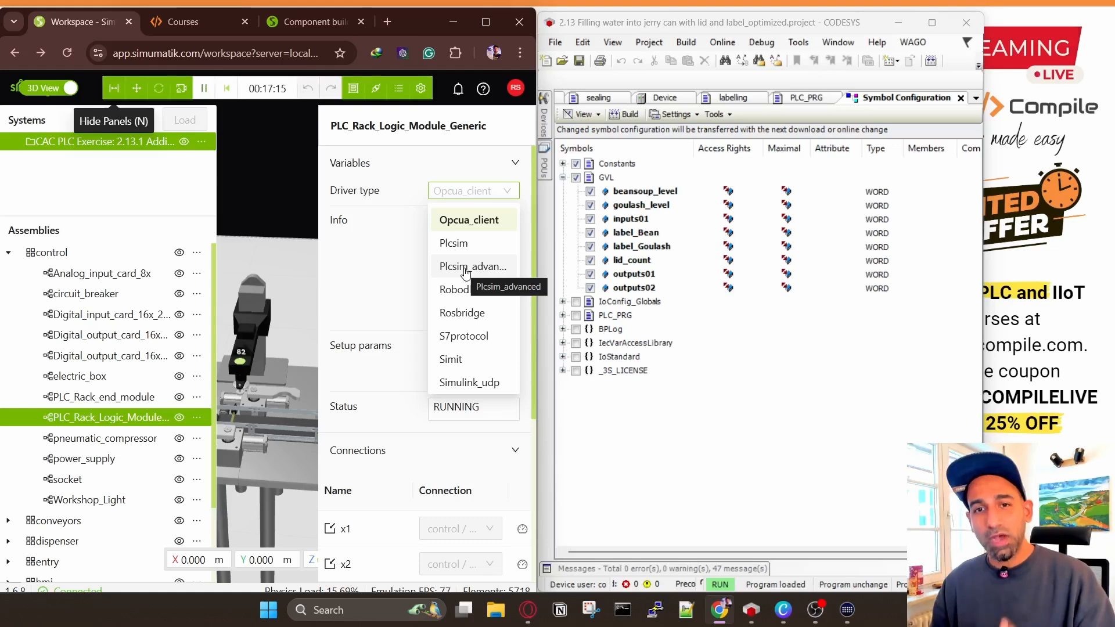
pyautogui.scroll(-2, 461, 283)
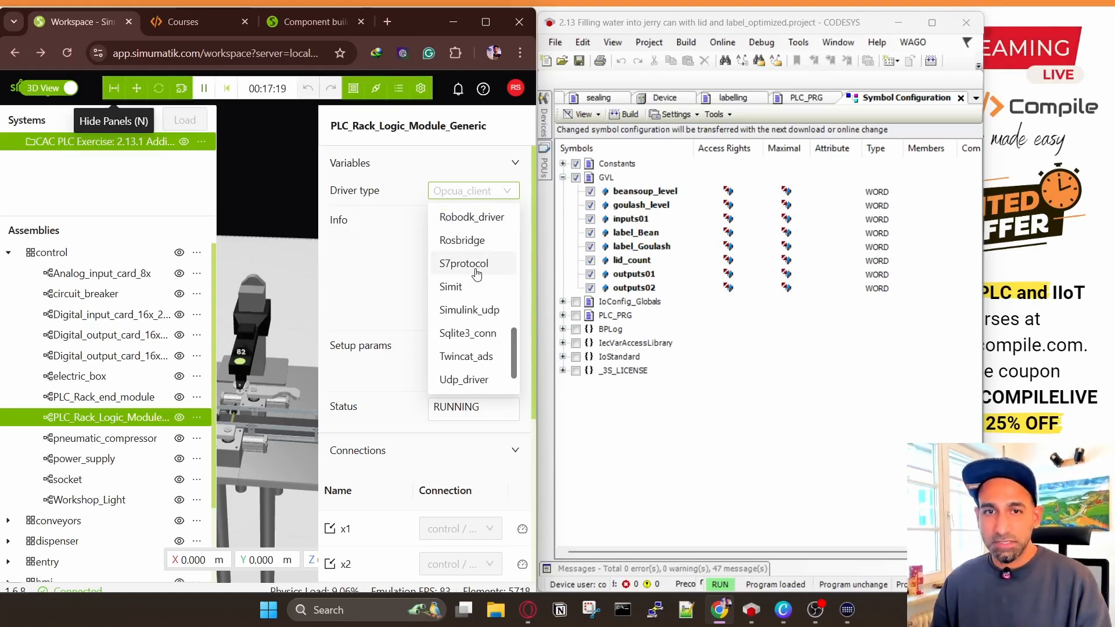
pyautogui.scroll(10, 470, 279)
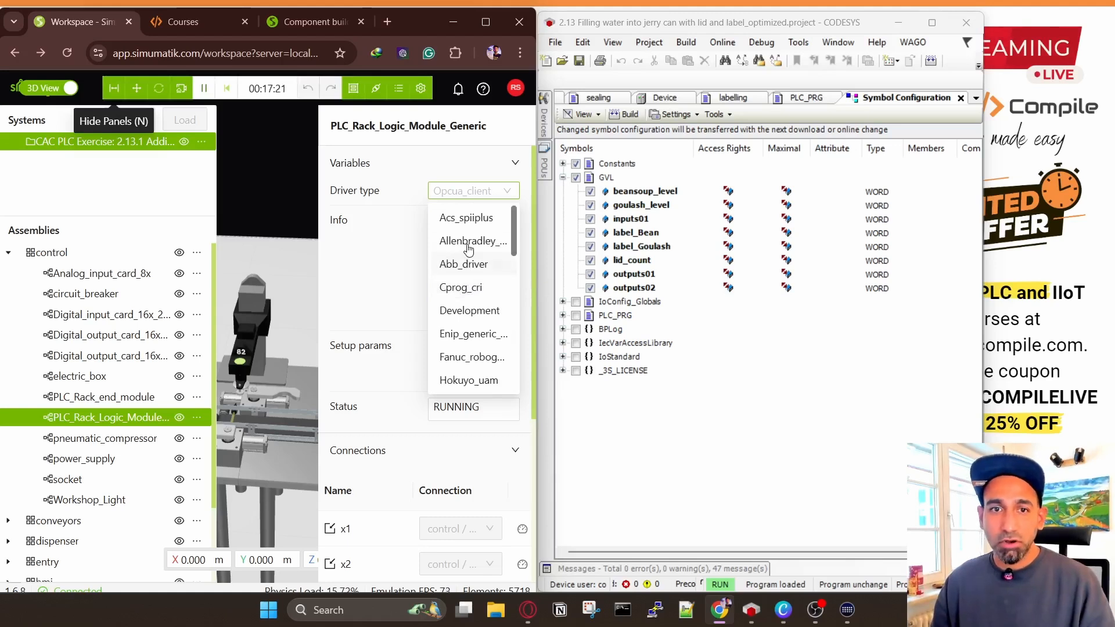
pyautogui.scroll(-5, 469, 255)
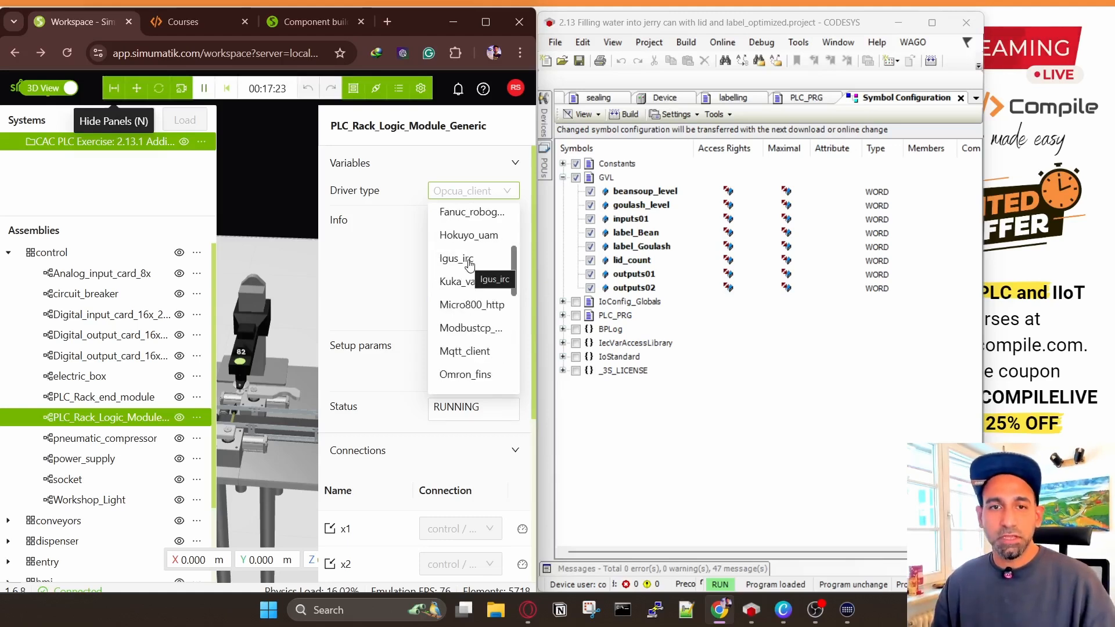
pyautogui.scroll(-3, 471, 287)
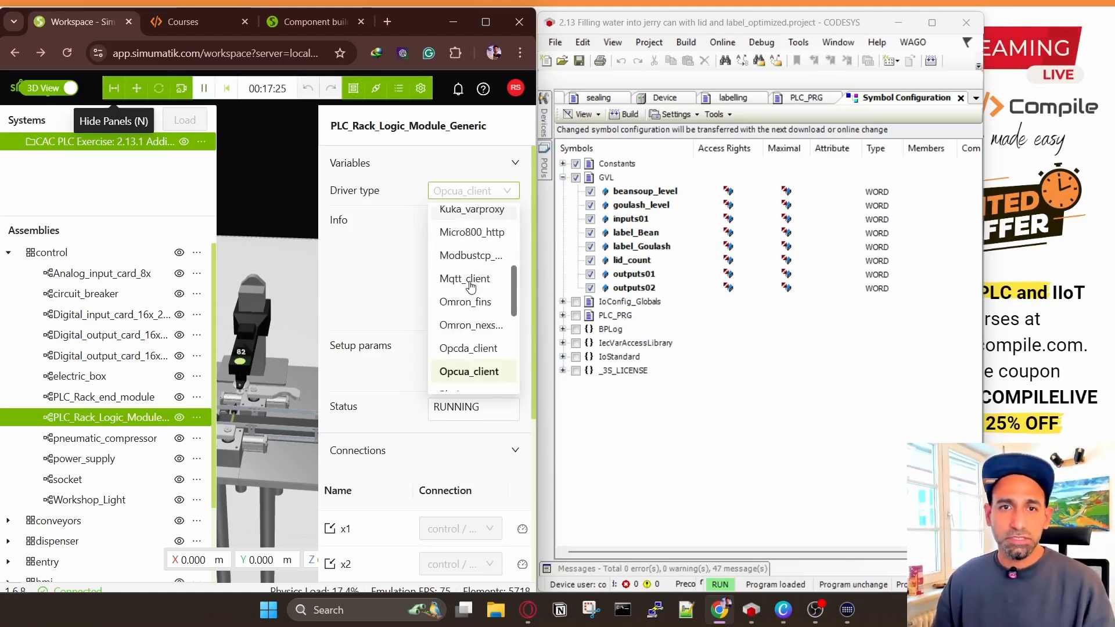
pyautogui.scroll(-5, 467, 274)
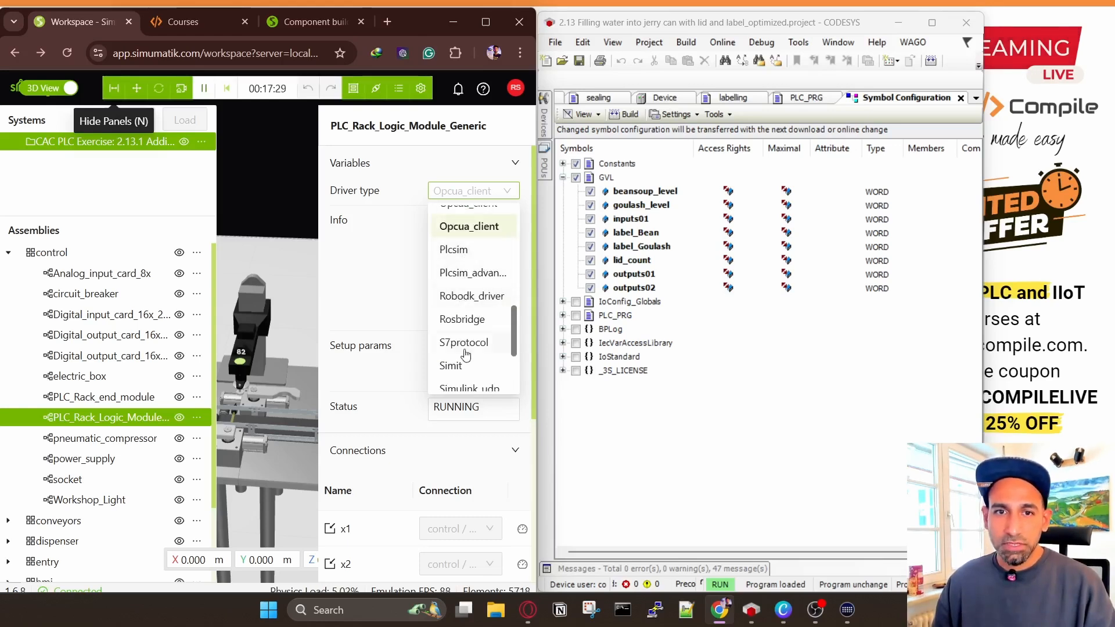
pyautogui.scroll(-3, 474, 284)
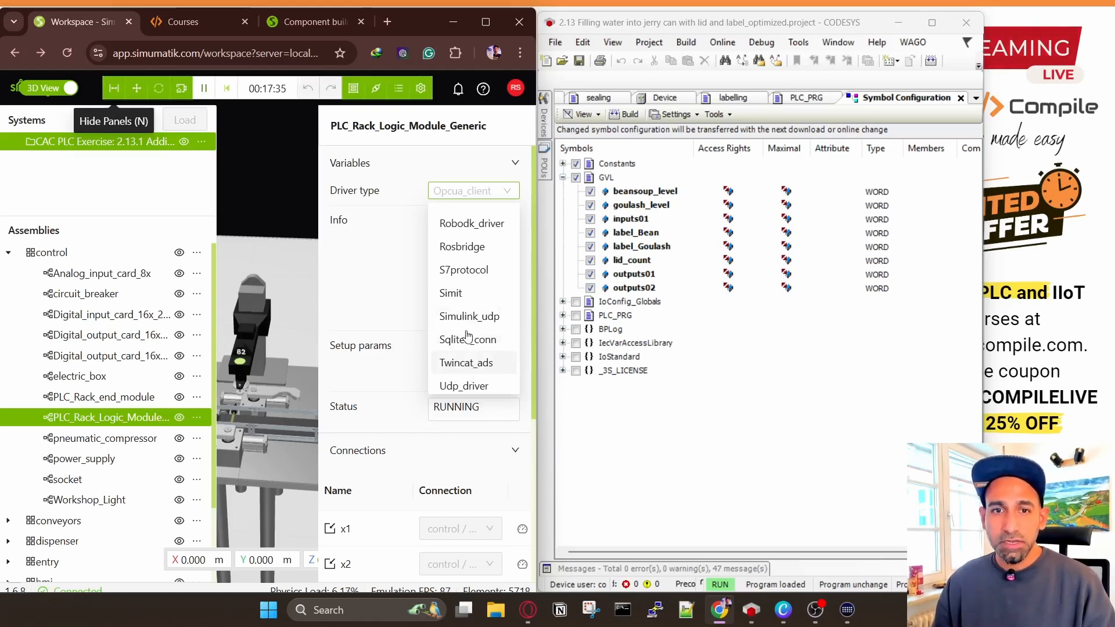
pyautogui.scroll(6, 466, 325)
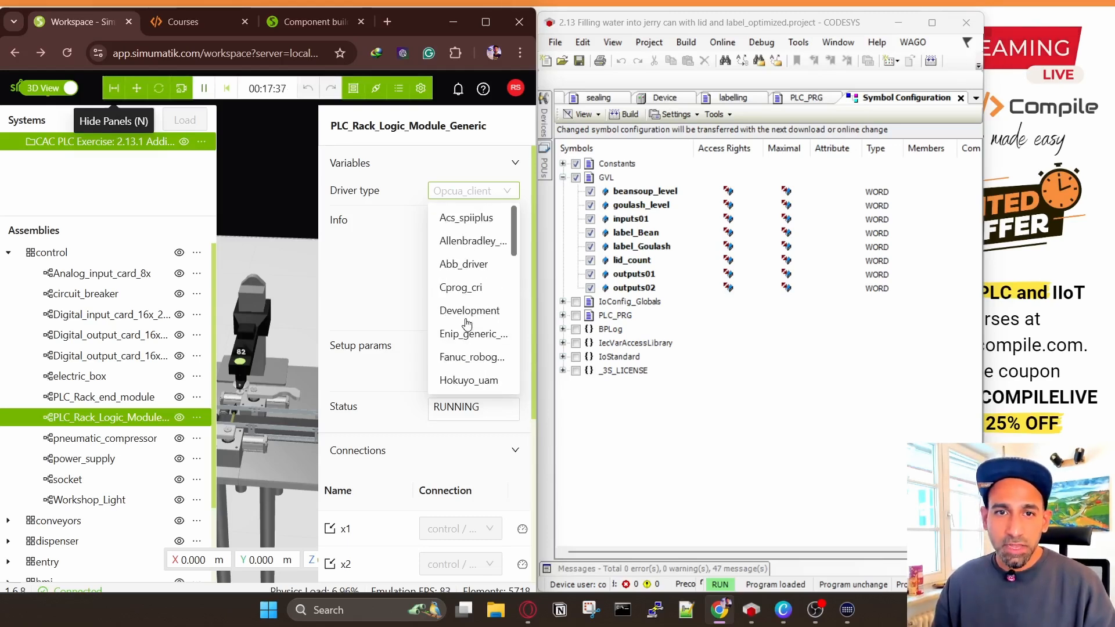
pyautogui.scroll(-2, 469, 266)
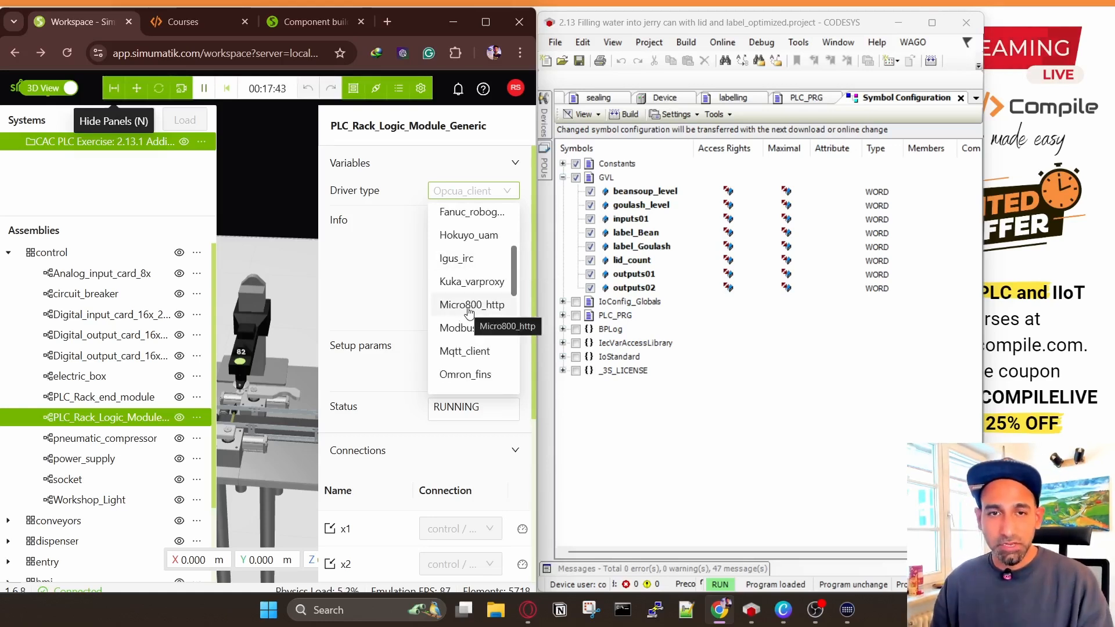
pyautogui.scroll(-2, 468, 308)
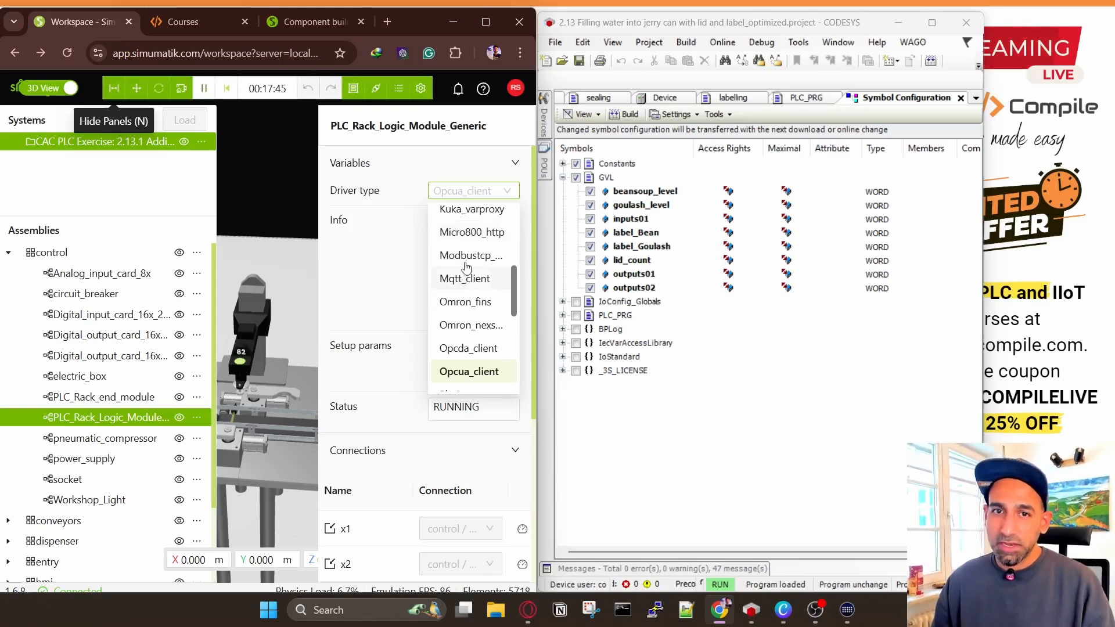
pyautogui.click(281, 166)
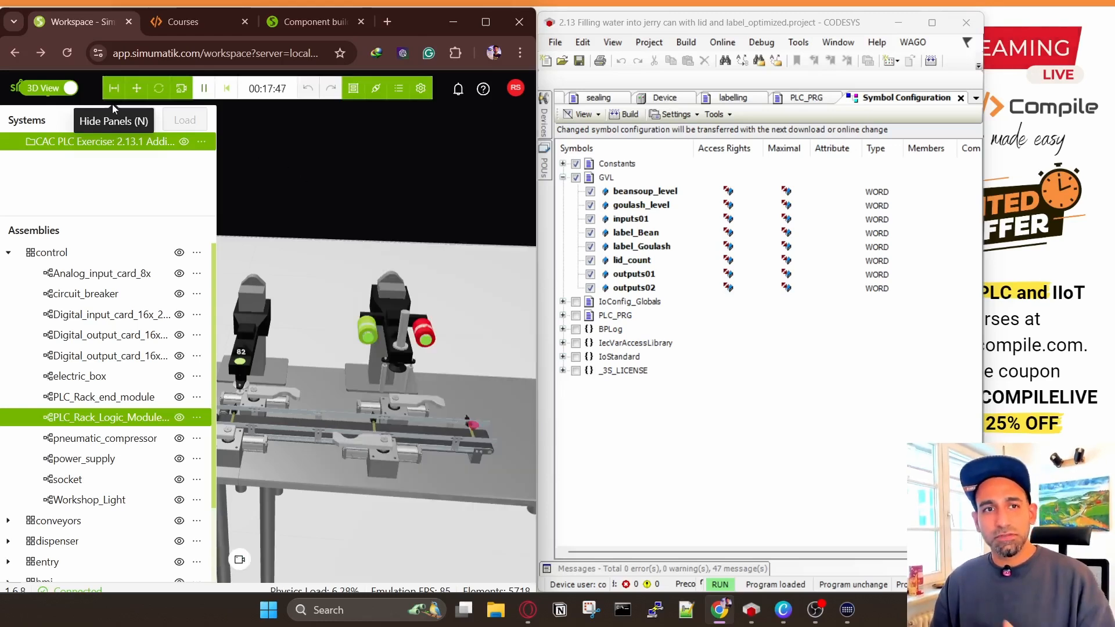
# Step: Hide the workspace panels to show the whole filling line, and narrow the CODESYS window to uncover the offer banner
pyautogui.click(114, 89)
pyautogui.scroll(-2, 319, 274)
pyautogui.moveTo(319, 274); pyautogui.dragTo(318, 332)
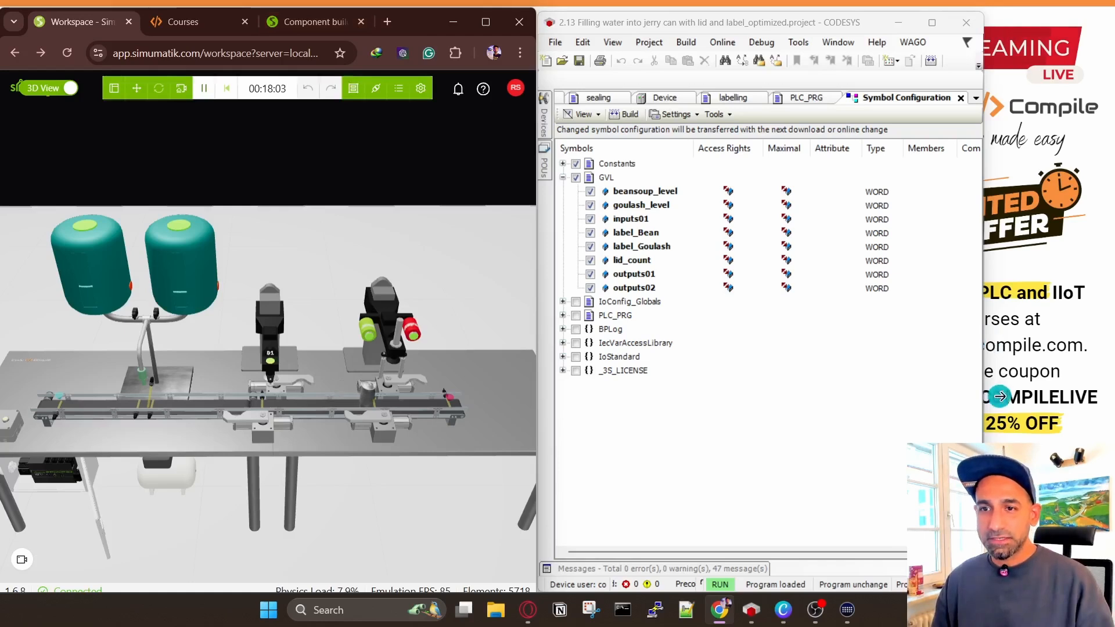
pyautogui.moveTo(983, 396); pyautogui.dragTo(832, 411)
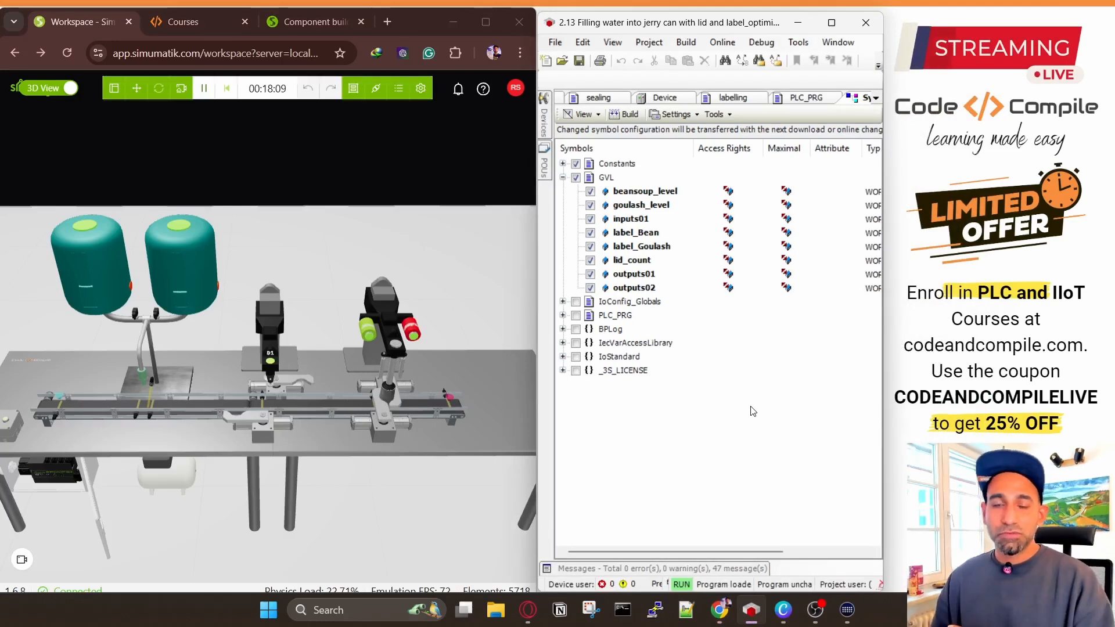
pyautogui.moveTo(473, 371); pyautogui.dragTo(424, 350)
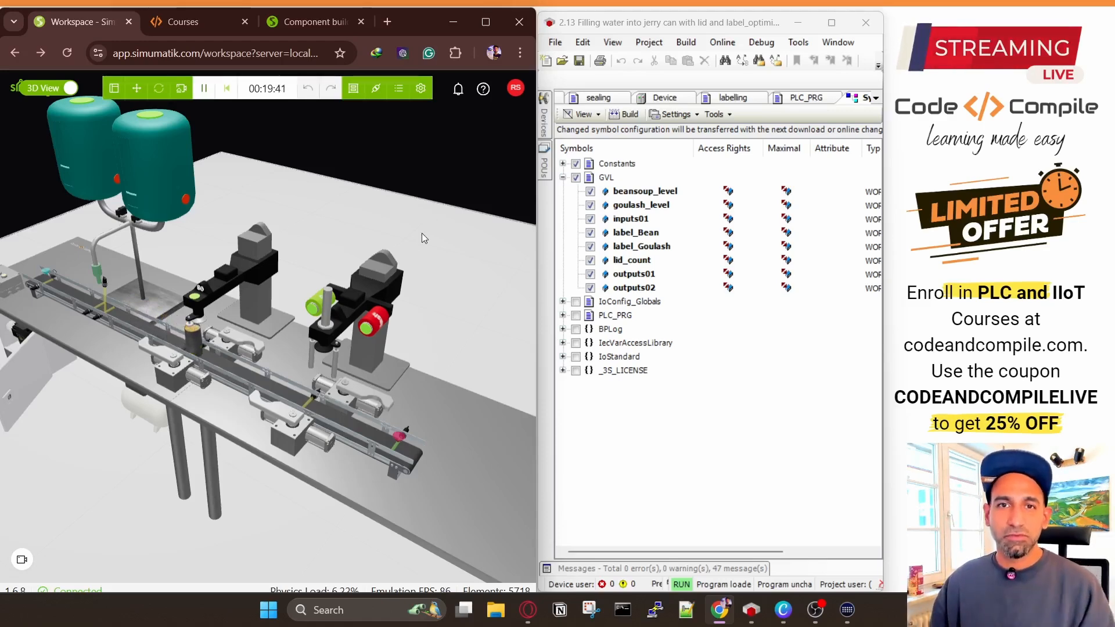
# Step: Widen the browser window over CODESYS, show the workspace panels again, and reset the emulation
pyautogui.moveTo(536, 226); pyautogui.dragTo(881, 230)
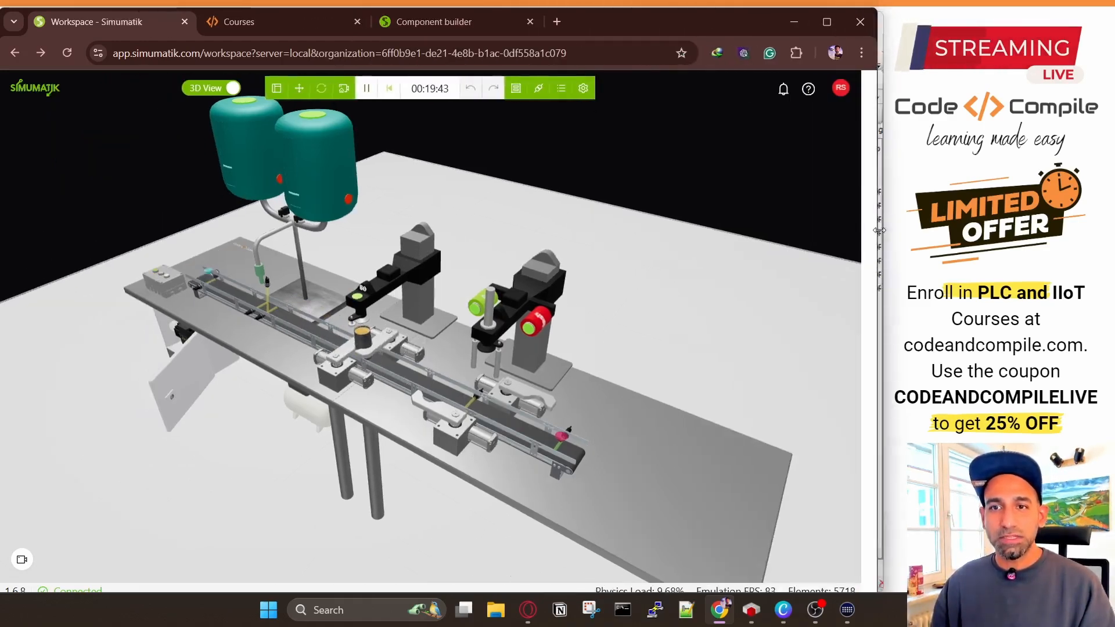
pyautogui.scroll(5, 300, 176)
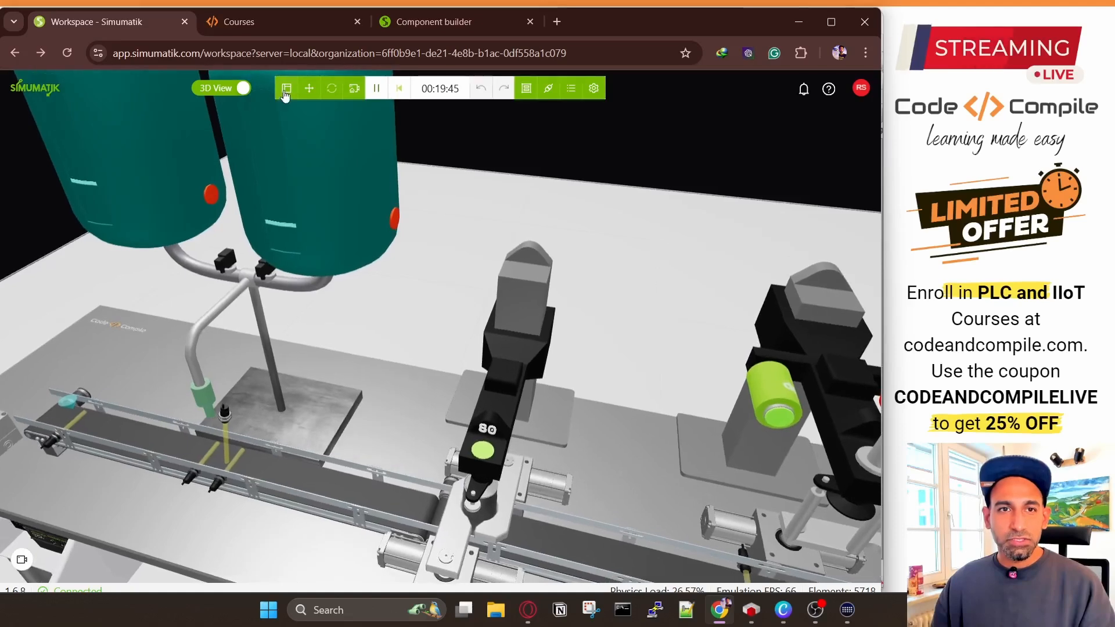
pyautogui.click(287, 87)
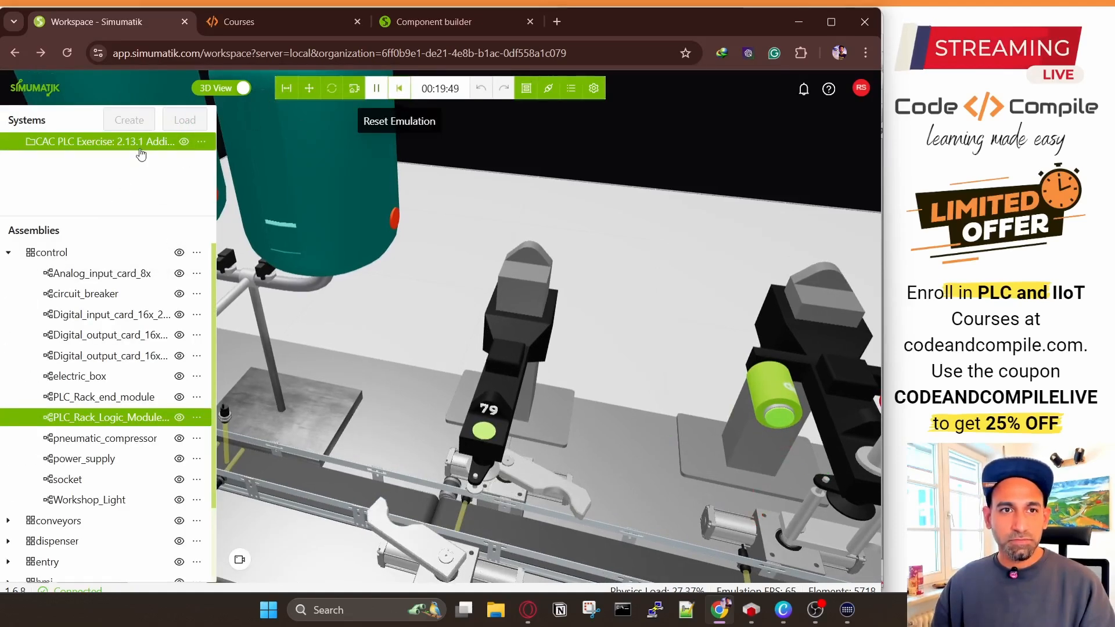
pyautogui.click(400, 91)
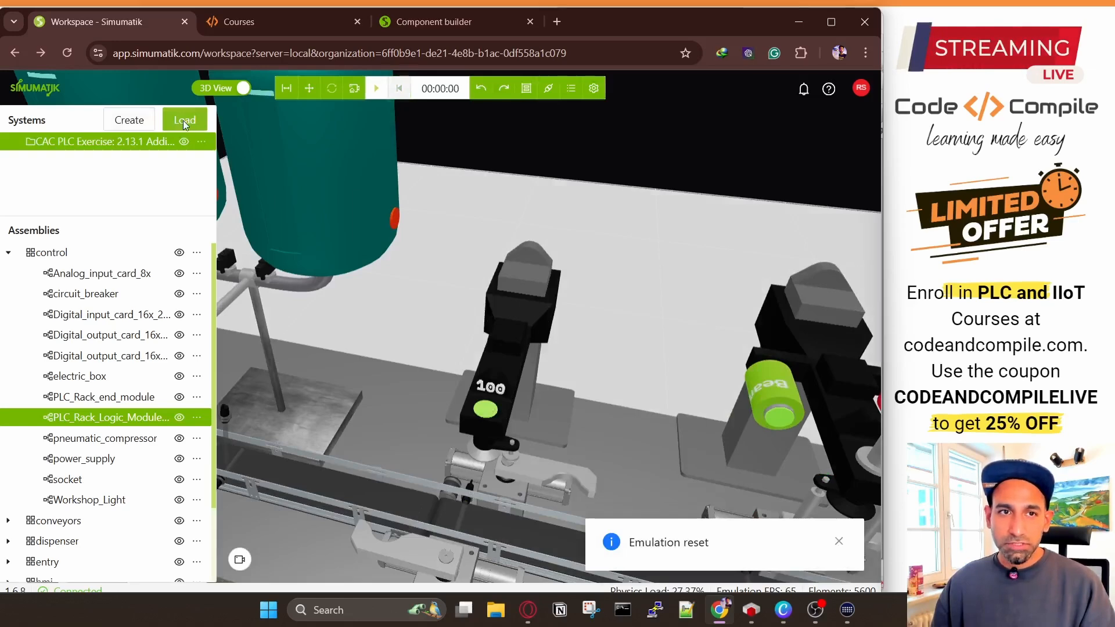
# Step: Open the systems management page and look through the private PLC exercise, motor control and electro-pneumatic systems
pyautogui.click(185, 121)
pyautogui.click(603, 156)
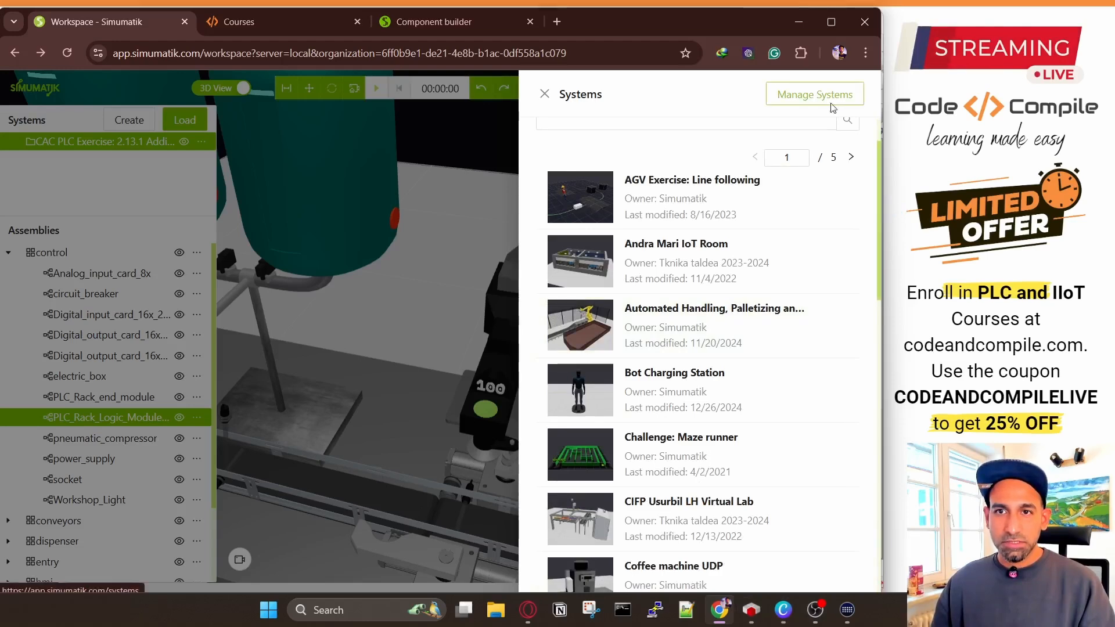
pyautogui.click(811, 99)
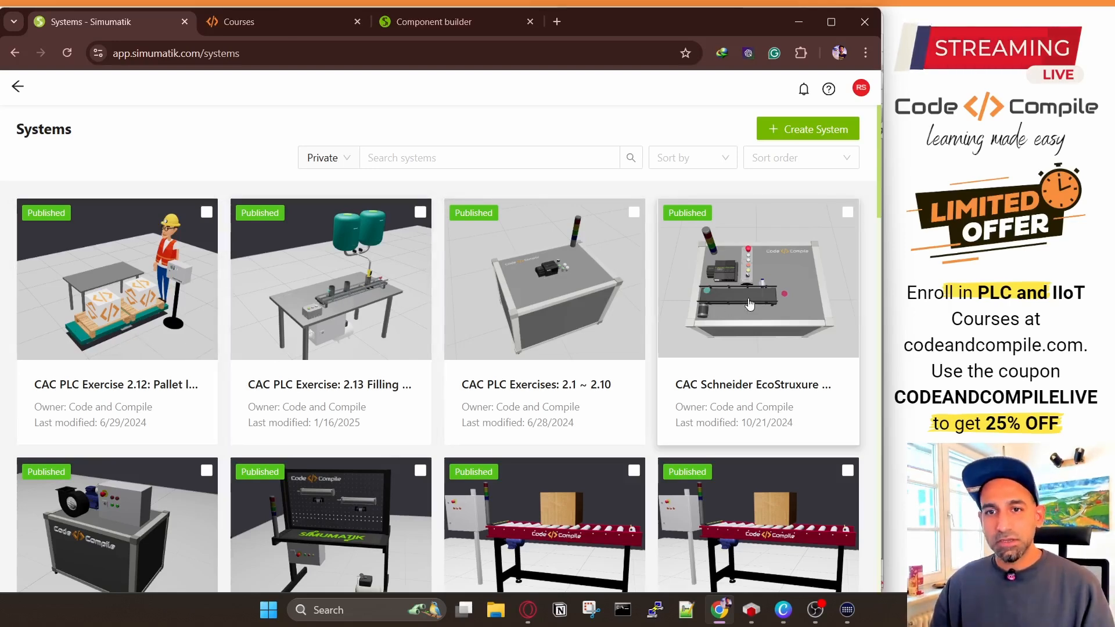
pyautogui.scroll(-3, 727, 291)
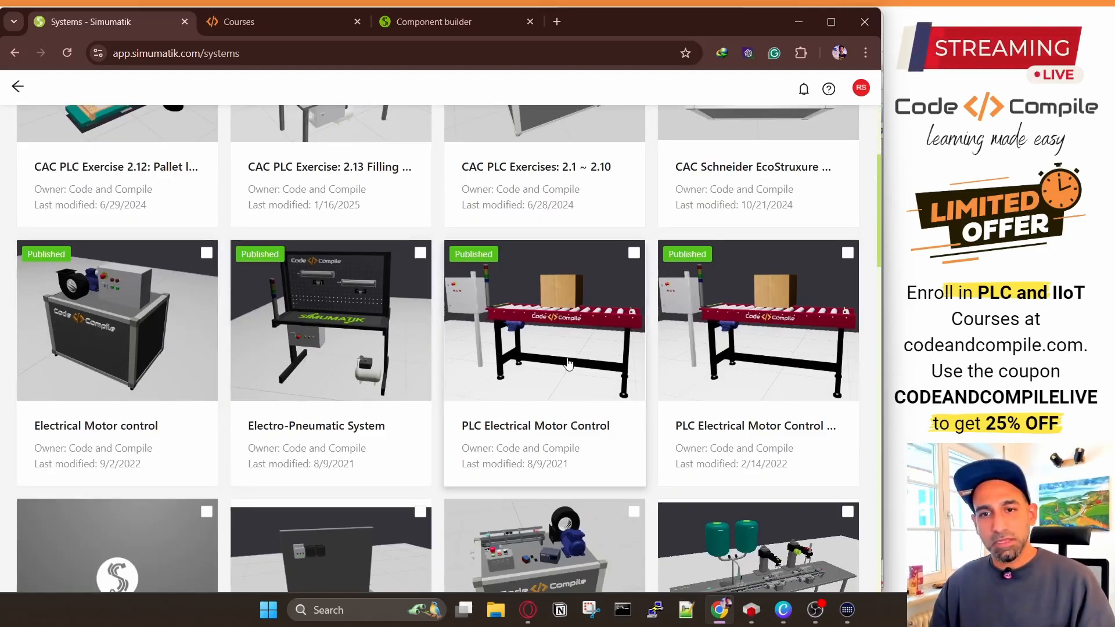
pyautogui.scroll(-4, 568, 364)
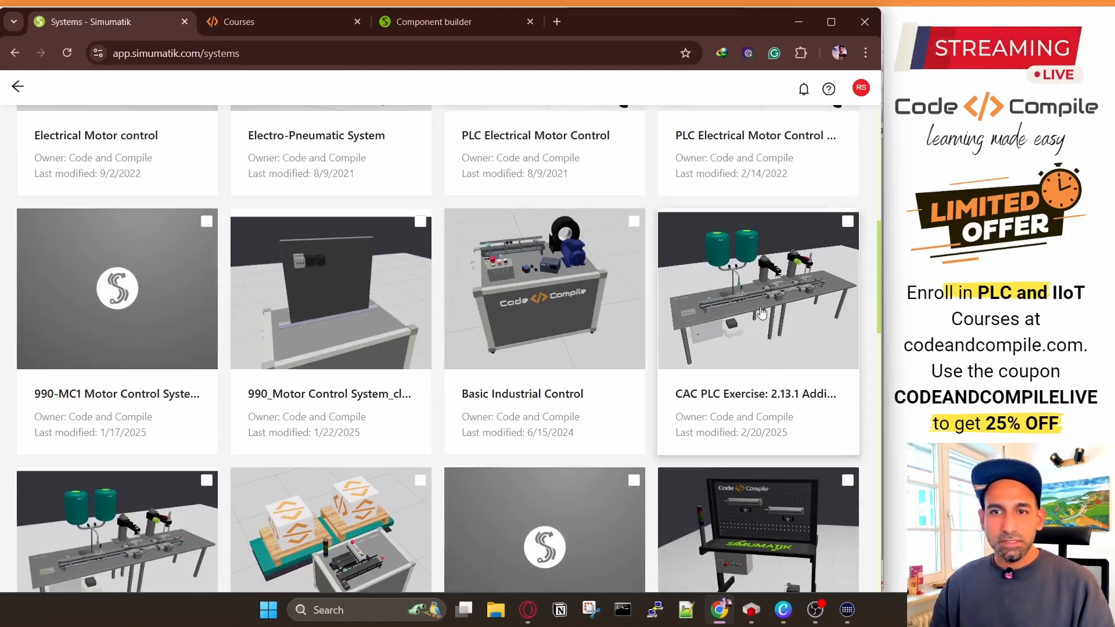
pyautogui.scroll(-5, 800, 294)
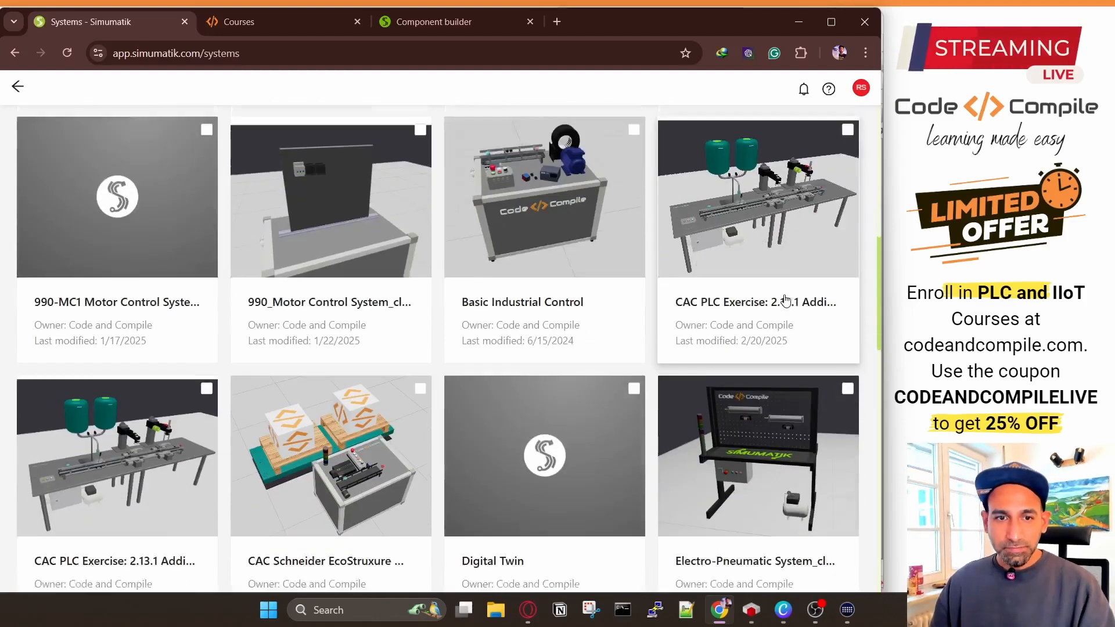
pyautogui.scroll(-12, 476, 309)
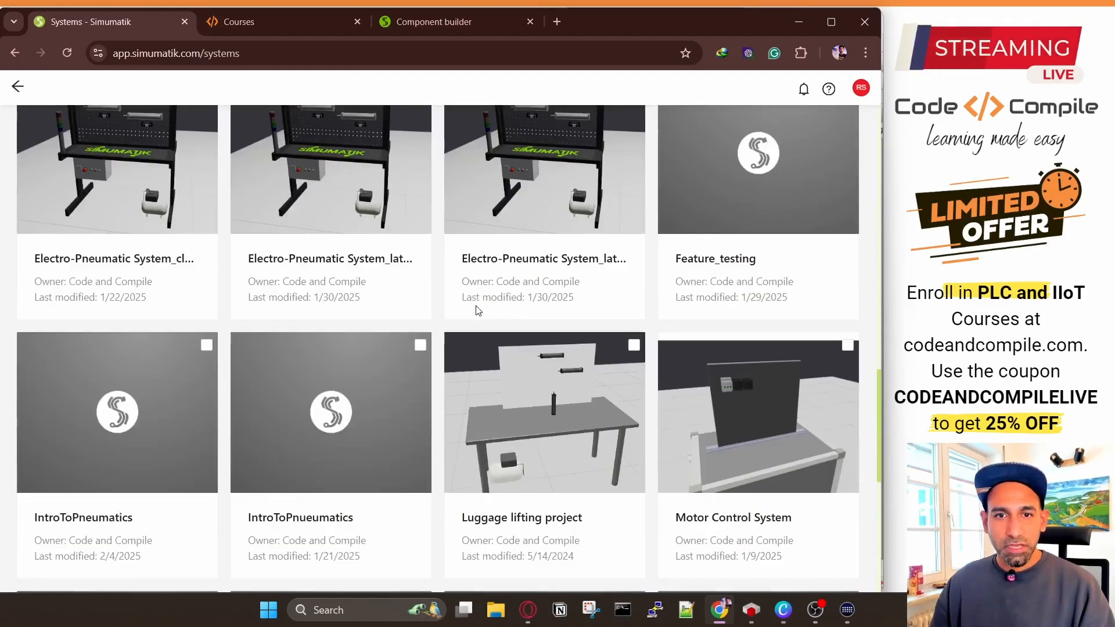
# Step: Switch the systems list from private to public systems
pyautogui.scroll(13, 374, 430)
pyautogui.scroll(5, 374, 430)
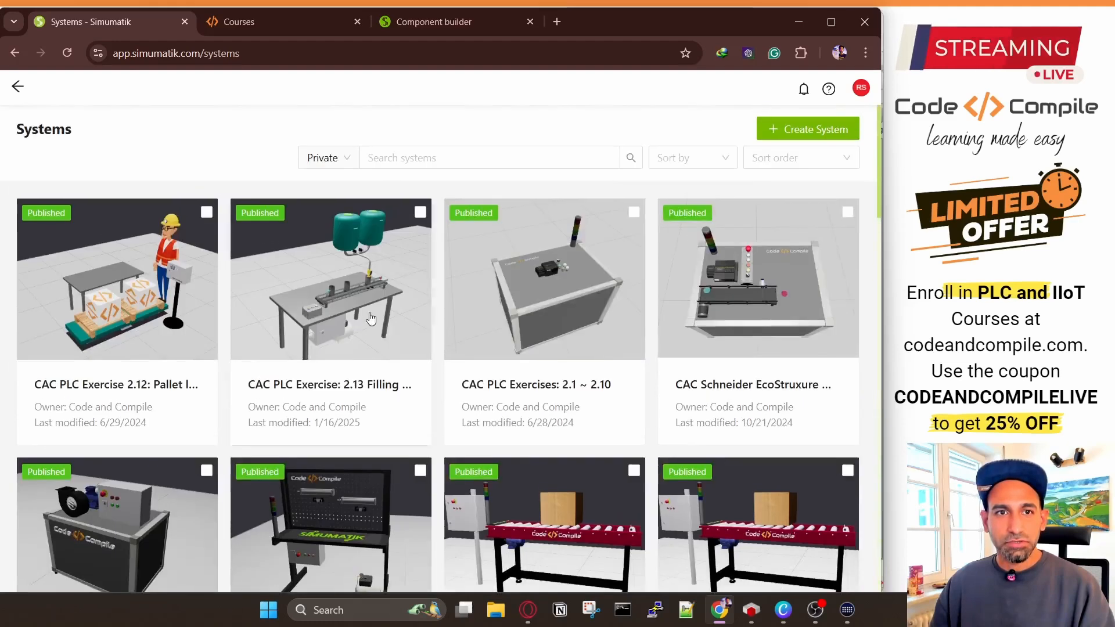
pyautogui.click(325, 158)
pyautogui.click(330, 210)
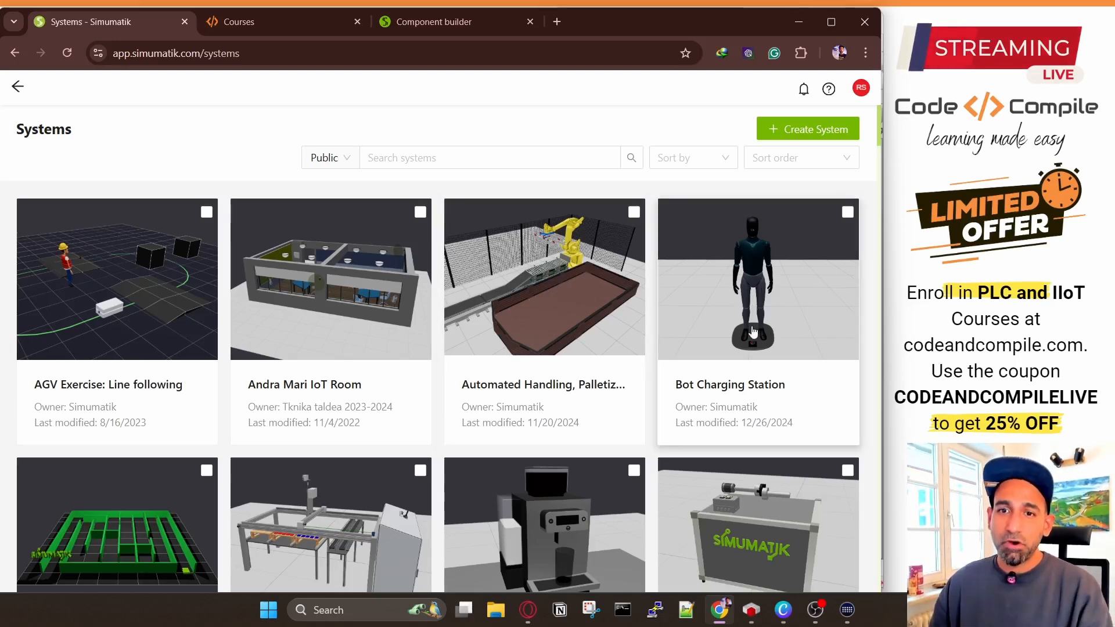
# Step: Look through the public systems from the AGV exercise through the conveyor, demo, Hifa and IoT systems to the LIU stations
pyautogui.scroll(-3, 752, 332)
pyautogui.scroll(-2, 435, 364)
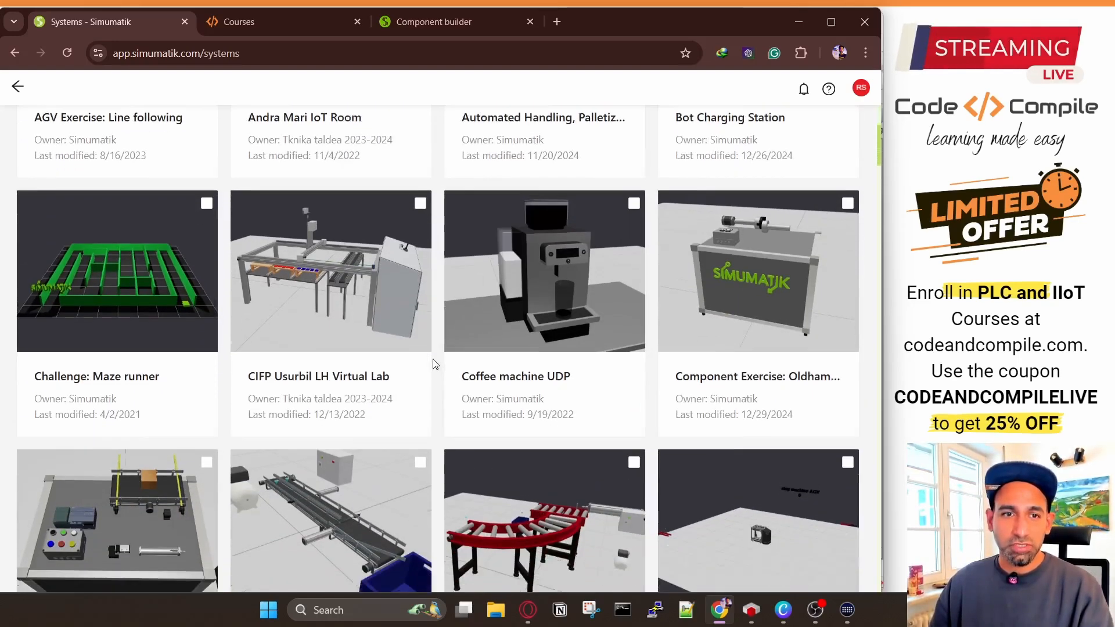
pyautogui.scroll(-3, 435, 364)
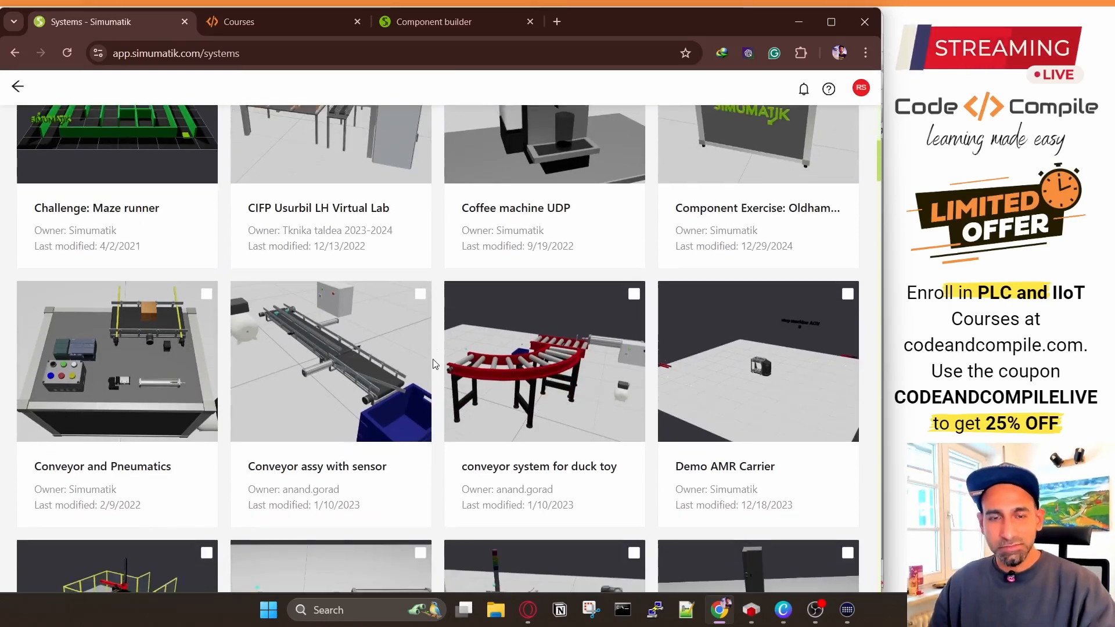
pyautogui.scroll(-3, 433, 369)
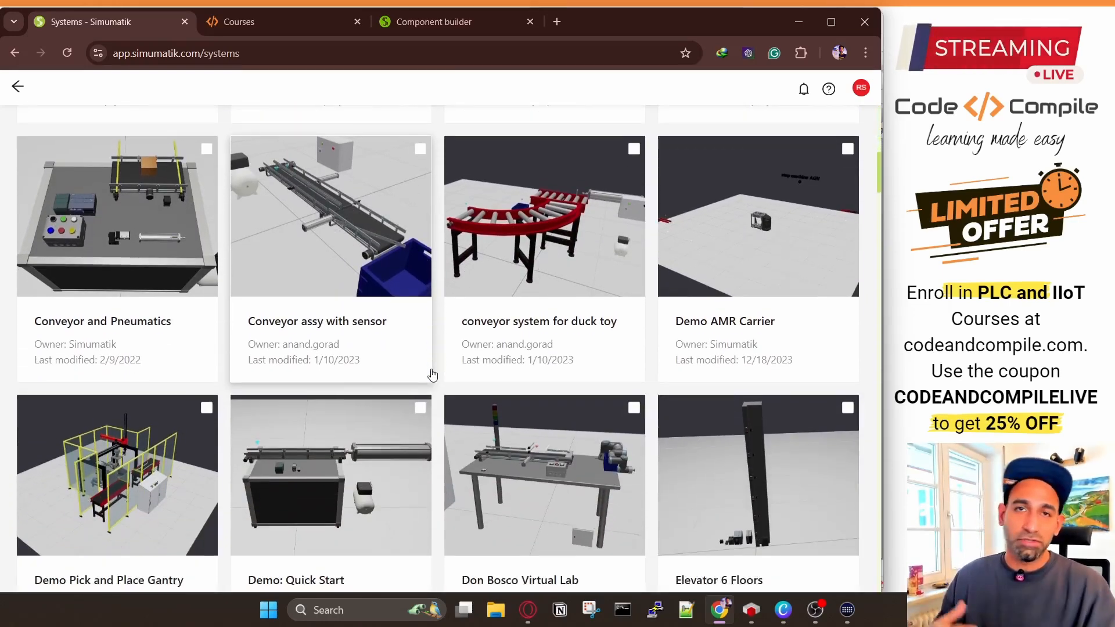
pyautogui.scroll(-3, 432, 375)
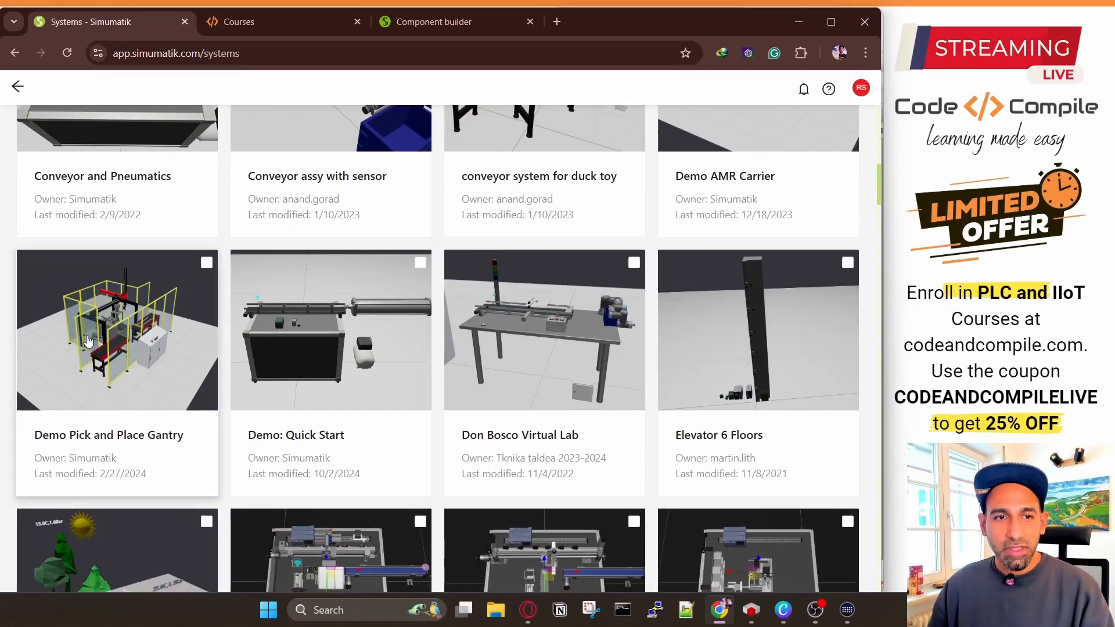
pyautogui.scroll(-5, 372, 372)
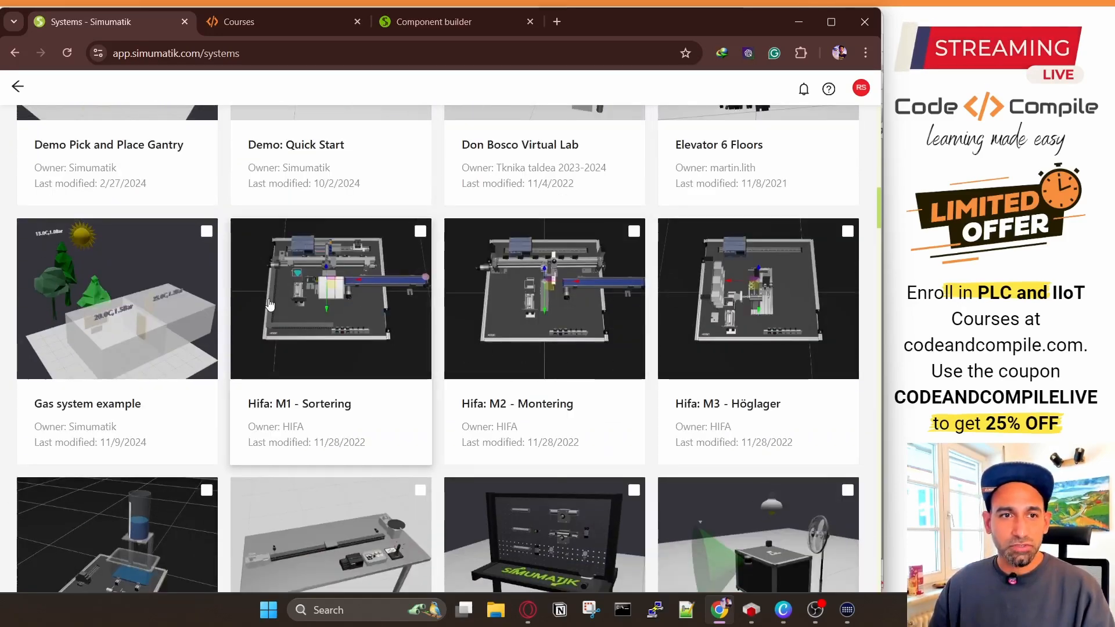
pyautogui.scroll(-3, 676, 346)
pyautogui.scroll(-10, 687, 340)
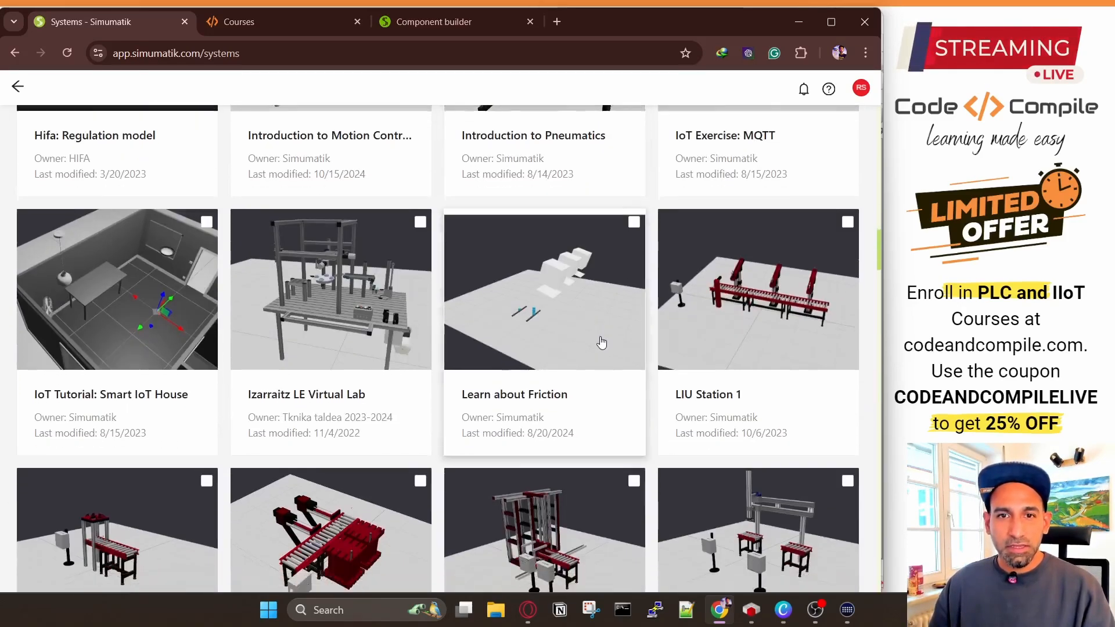
pyautogui.scroll(-5, 601, 341)
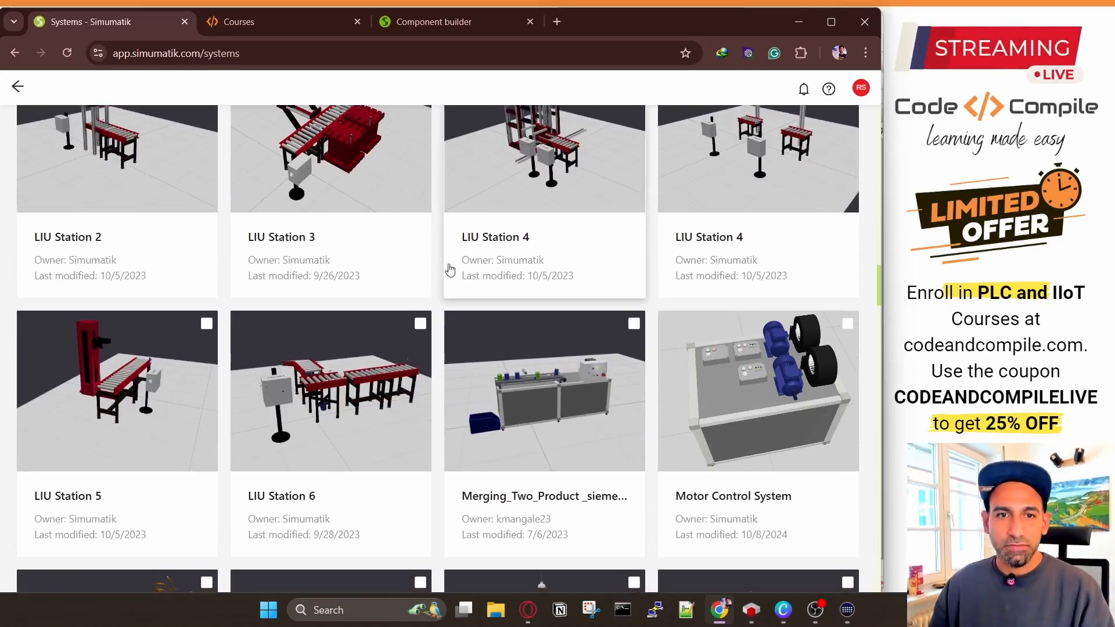
pyautogui.scroll(4, 404, 331)
pyautogui.scroll(-9, 493, 342)
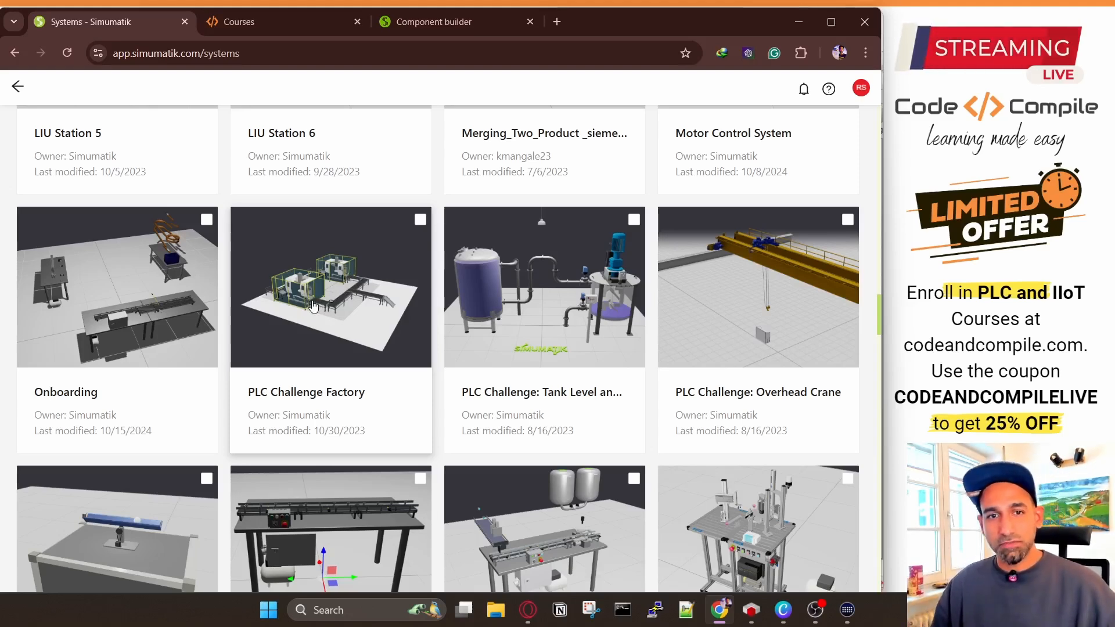
# Step: Look through the public PLC challenges, PLC exercises, RoboDK sorting, robot tutorials and basic circuit tutorials
pyautogui.scroll(-5, 314, 306)
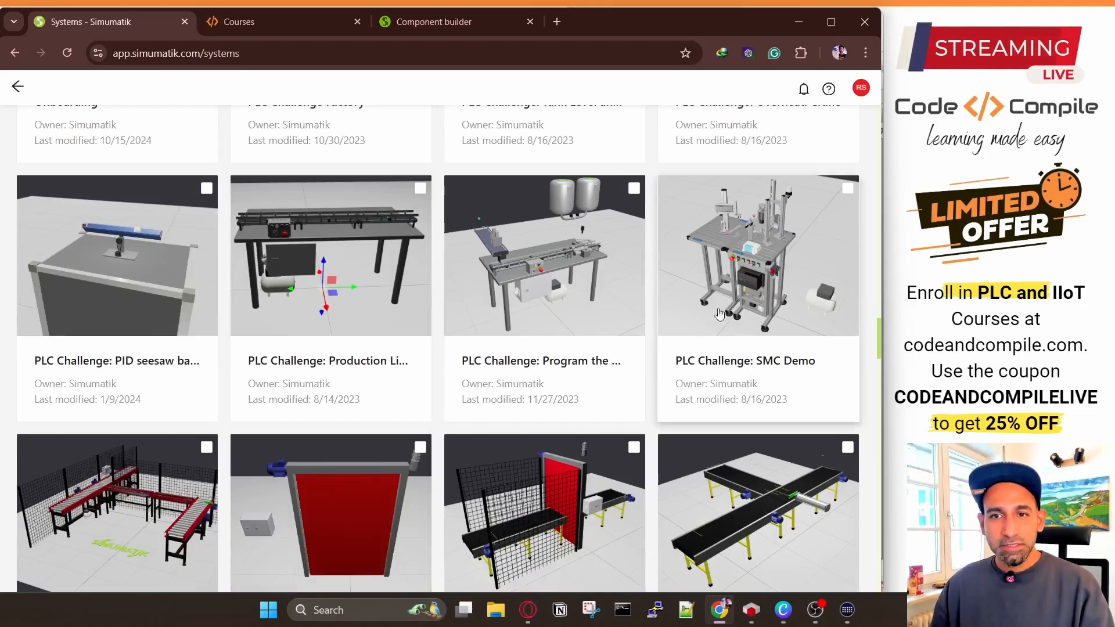
pyautogui.scroll(-3, 731, 316)
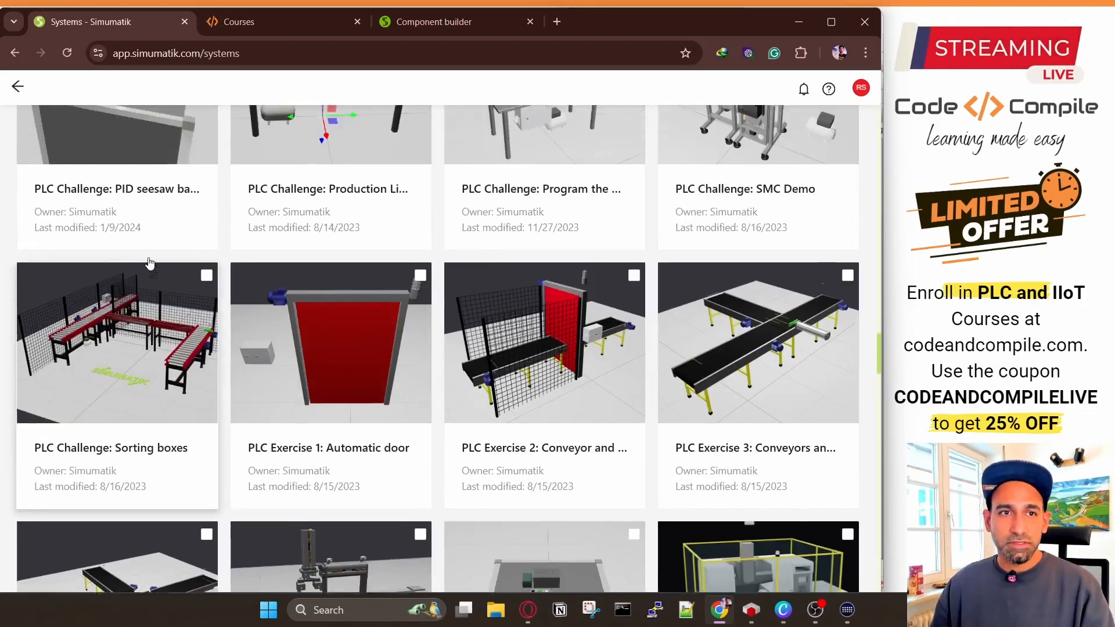
pyautogui.scroll(2, 115, 249)
pyautogui.scroll(-9, 422, 329)
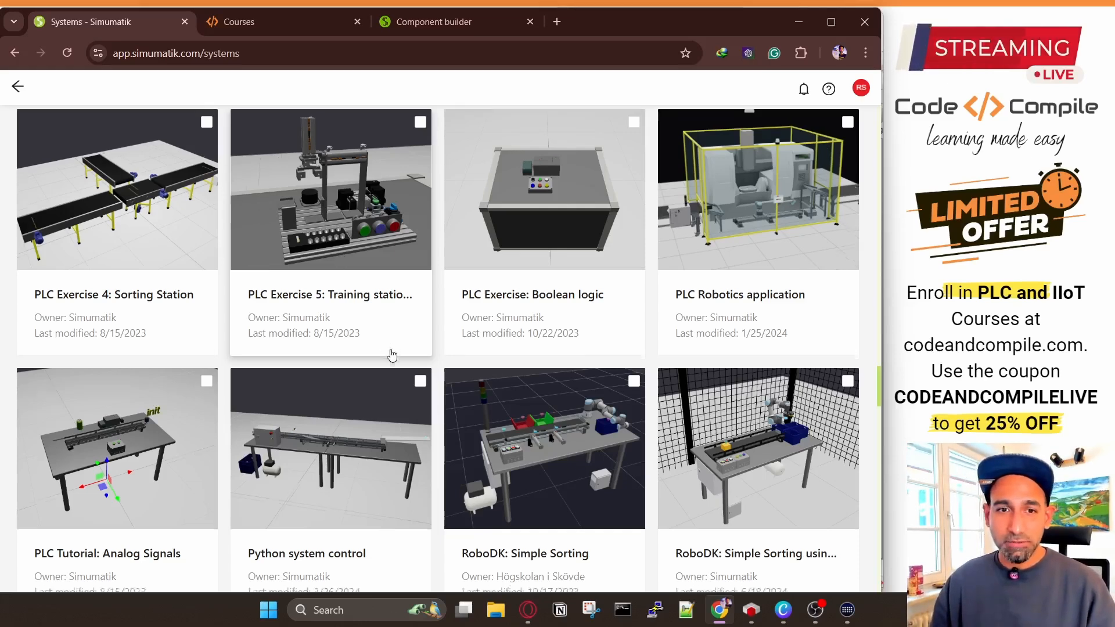
pyautogui.scroll(-5, 401, 360)
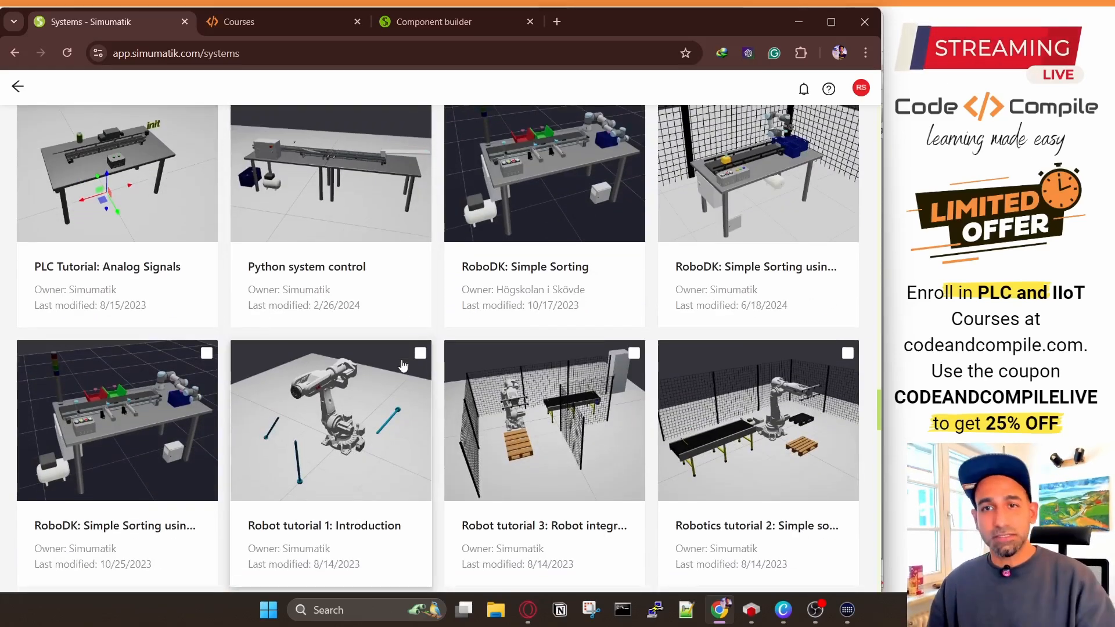
pyautogui.scroll(3, 615, 406)
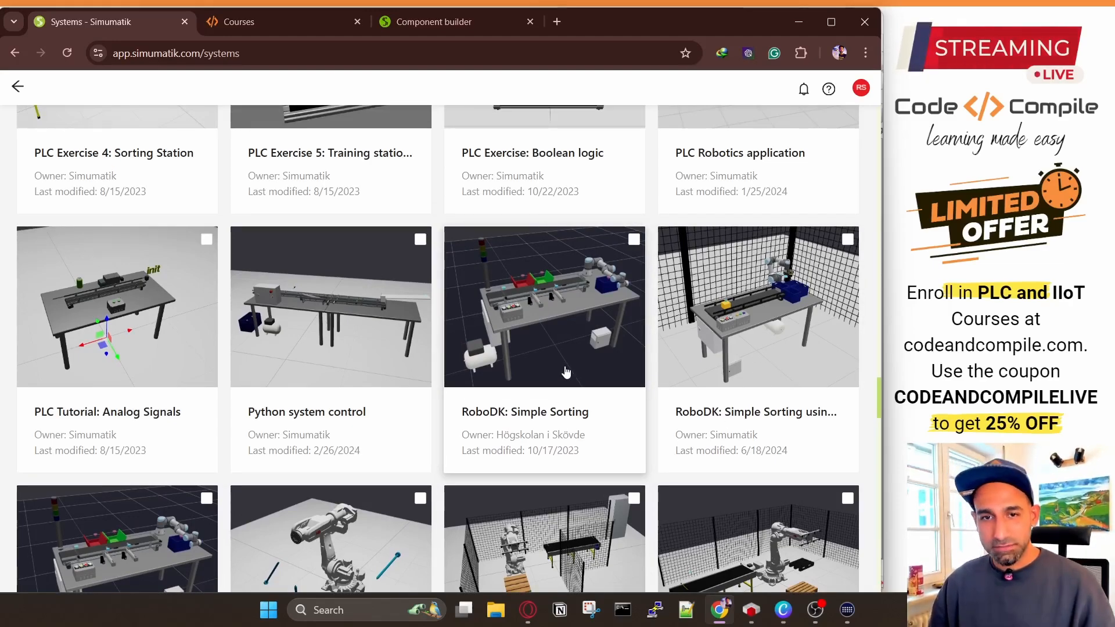
pyautogui.scroll(-5, 526, 331)
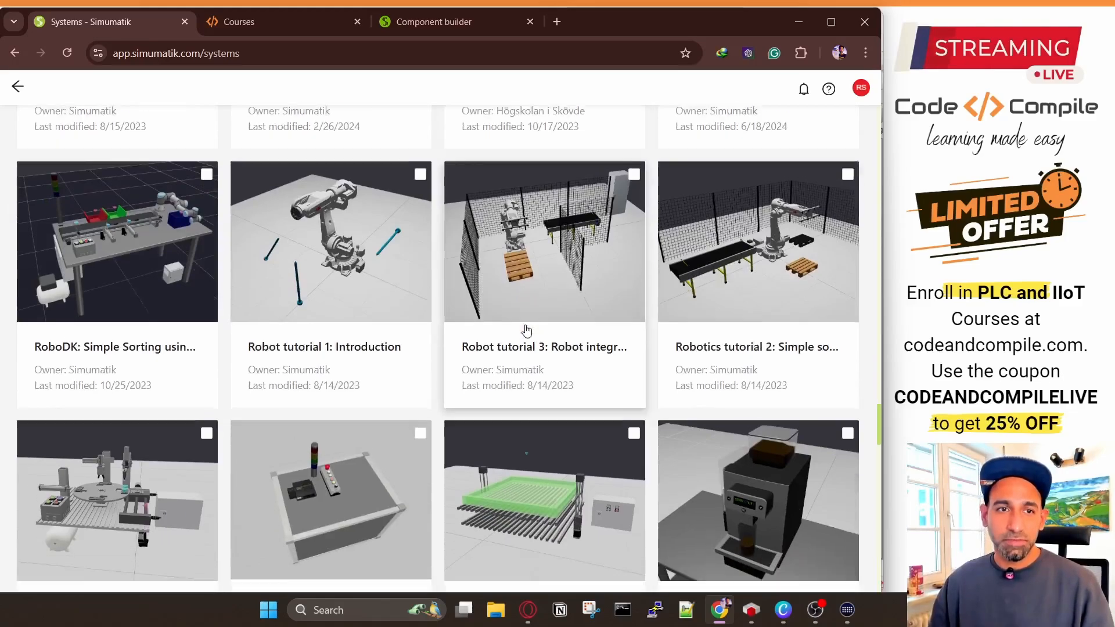
pyautogui.scroll(-15, 527, 331)
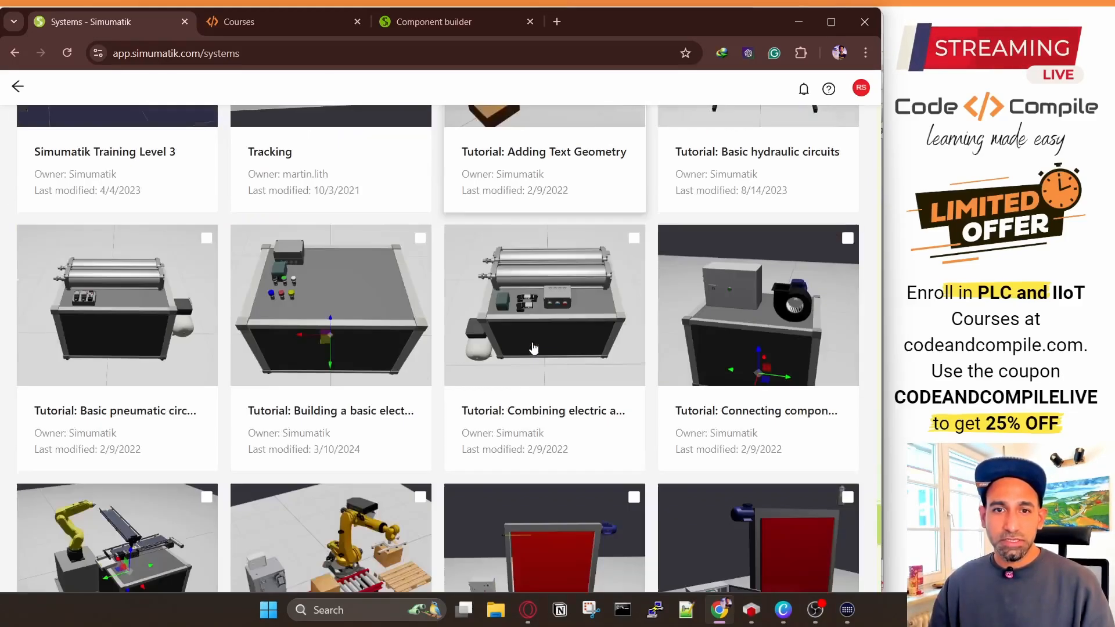
pyautogui.scroll(-10, 533, 348)
pyautogui.scroll(20, 533, 348)
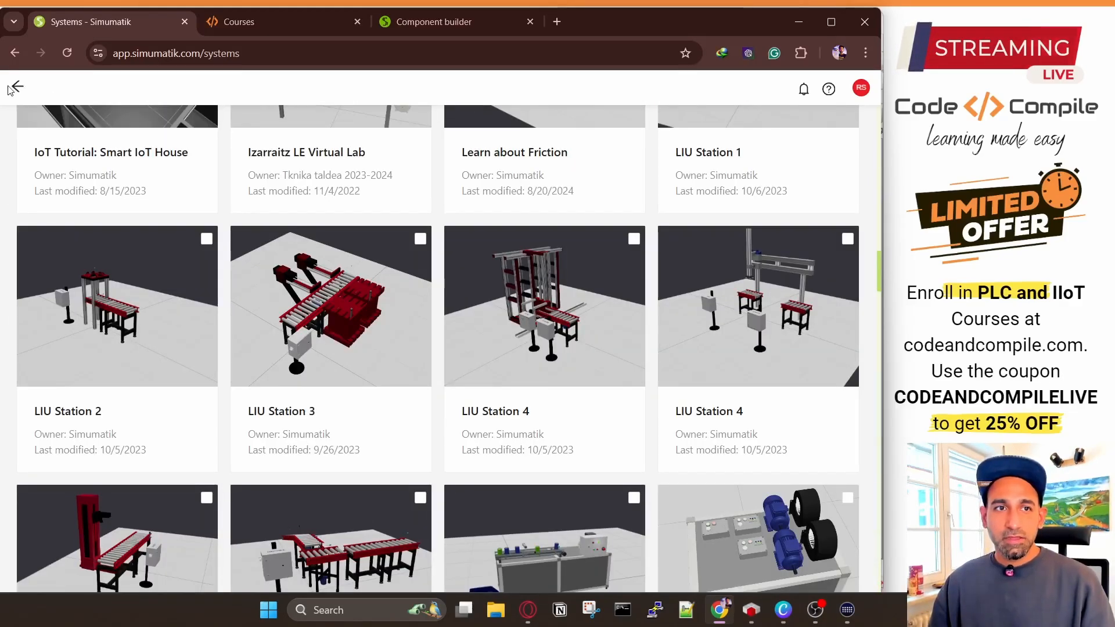
# Step: Leave the systems page and show the Component builder course page along with its Simumatik Academy web address
pyautogui.click(10, 89)
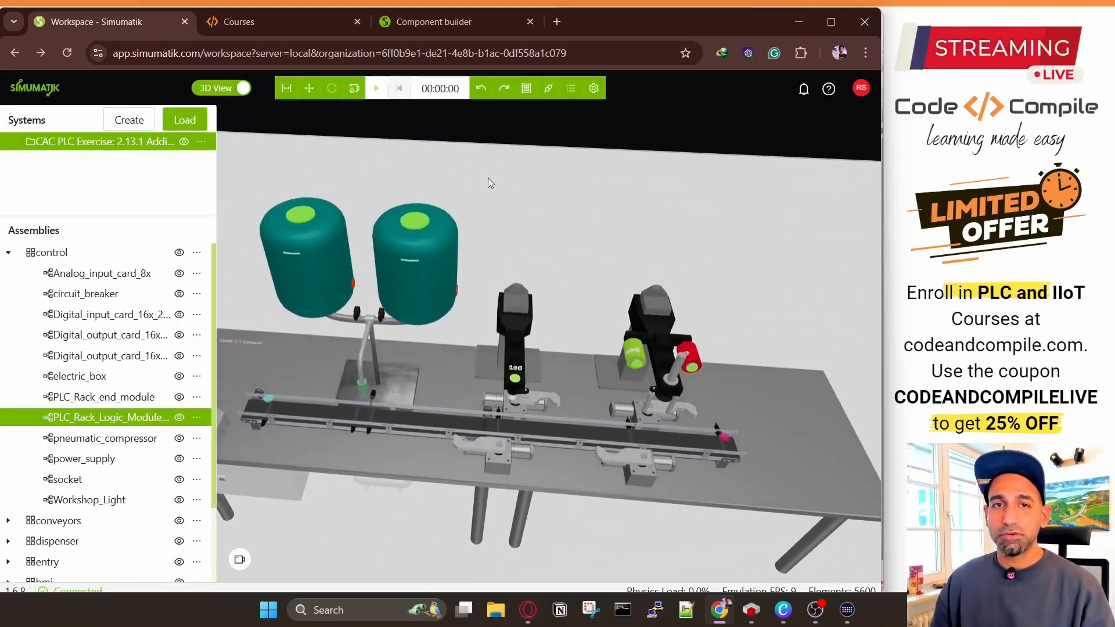
pyautogui.click(449, 23)
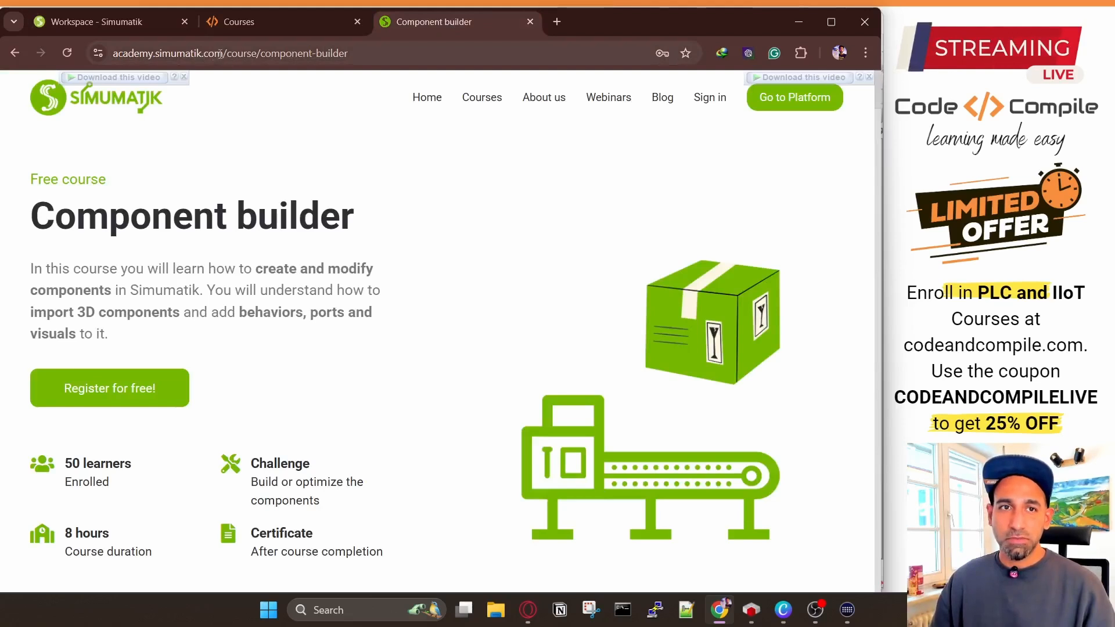
pyautogui.moveTo(256, 53); pyautogui.dragTo(141, 88)
pyautogui.click(524, 185)
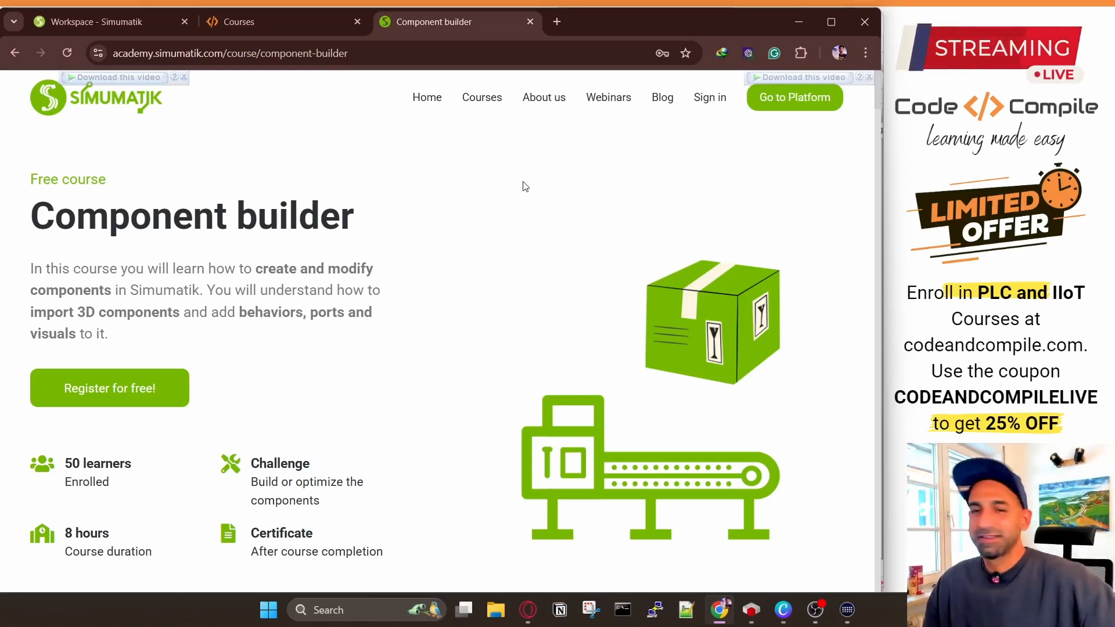
# Step: Return to the workspace and hide the side panels to show the whole filling line
pyautogui.click(114, 26)
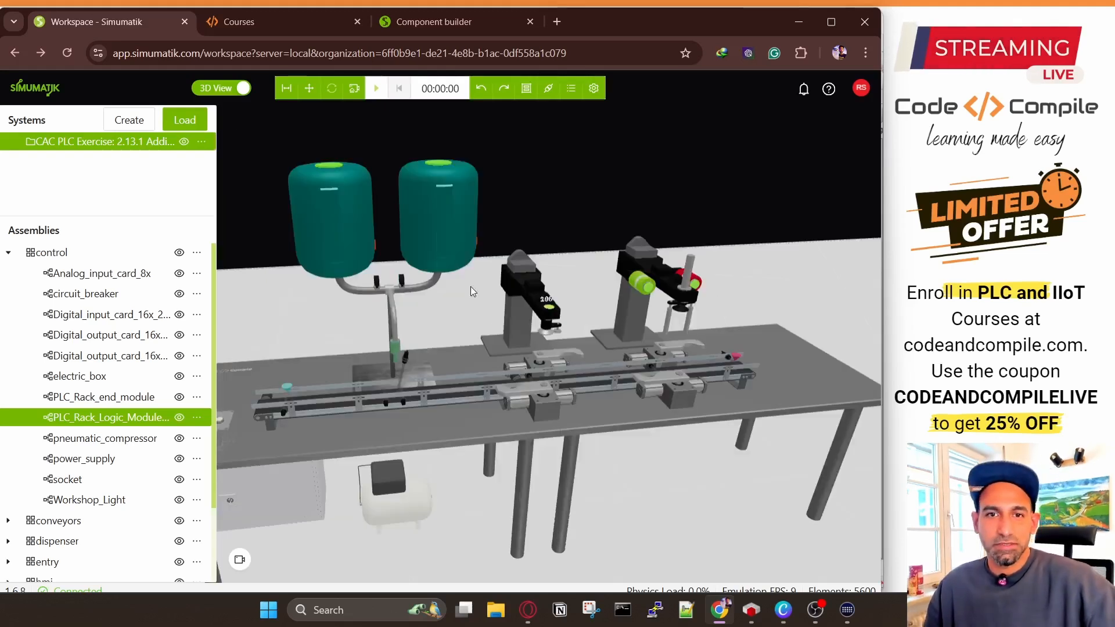
pyautogui.moveTo(426, 325); pyautogui.dragTo(487, 363)
pyautogui.click(286, 88)
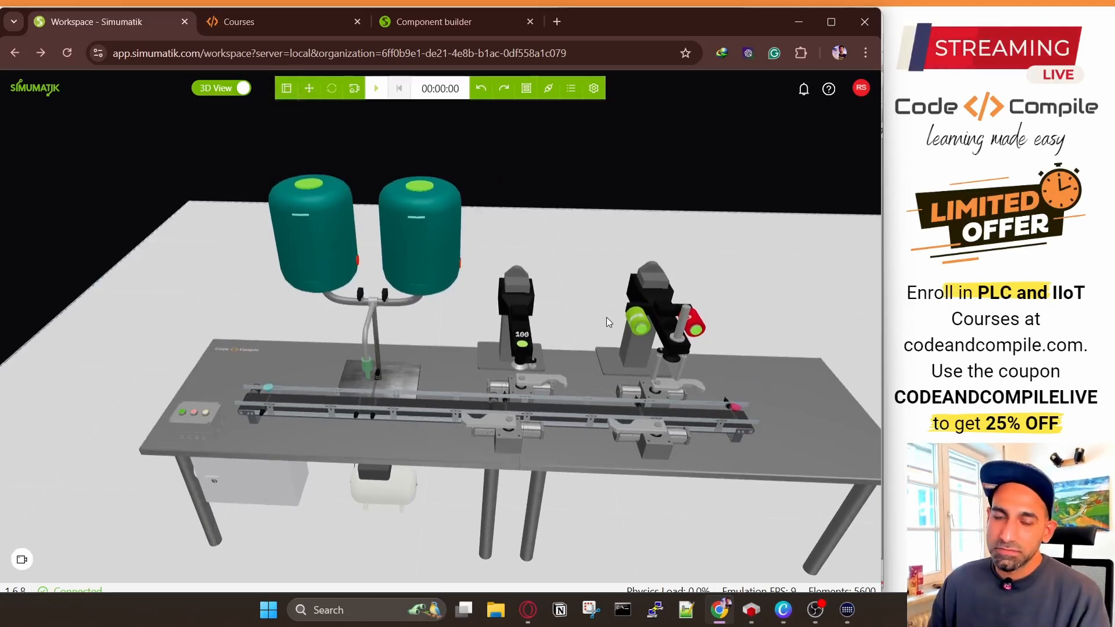
pyautogui.moveTo(606, 317); pyautogui.dragTo(570, 278)
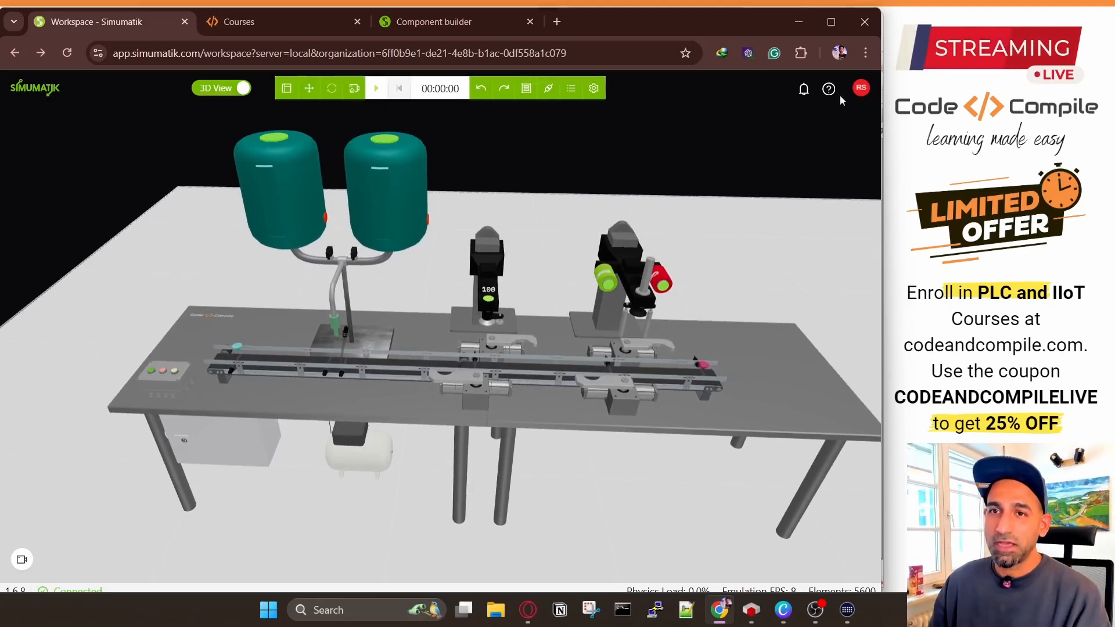
# Step: Set the app's graphics resolution scaling to 50% and the render distance to 100 m, and close the settings
pyautogui.click(862, 88)
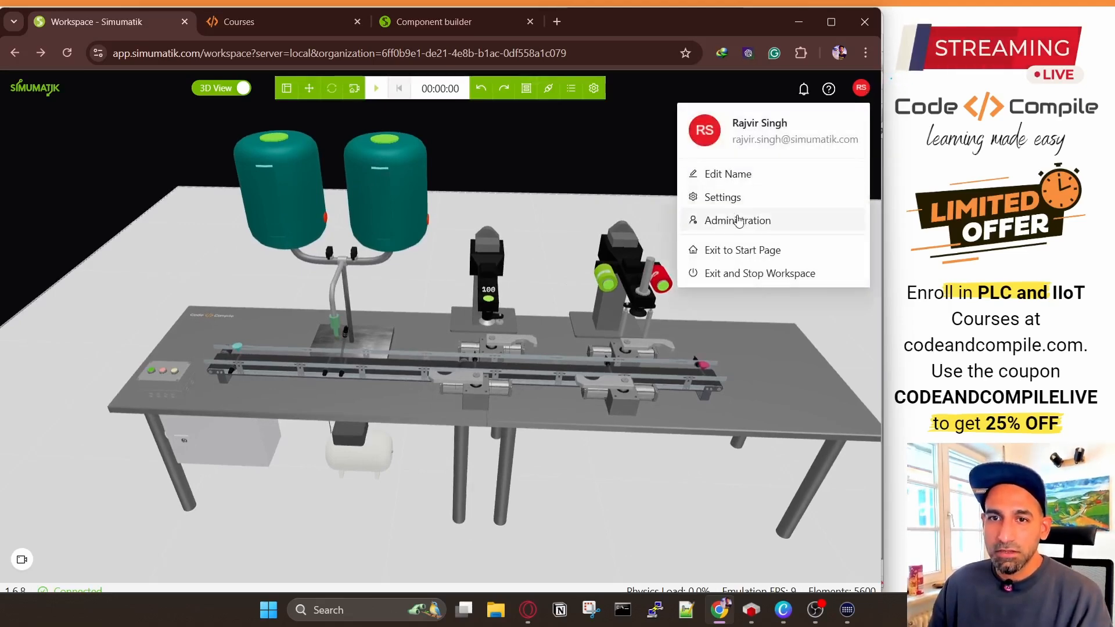
pyautogui.click(730, 196)
pyautogui.click(221, 266)
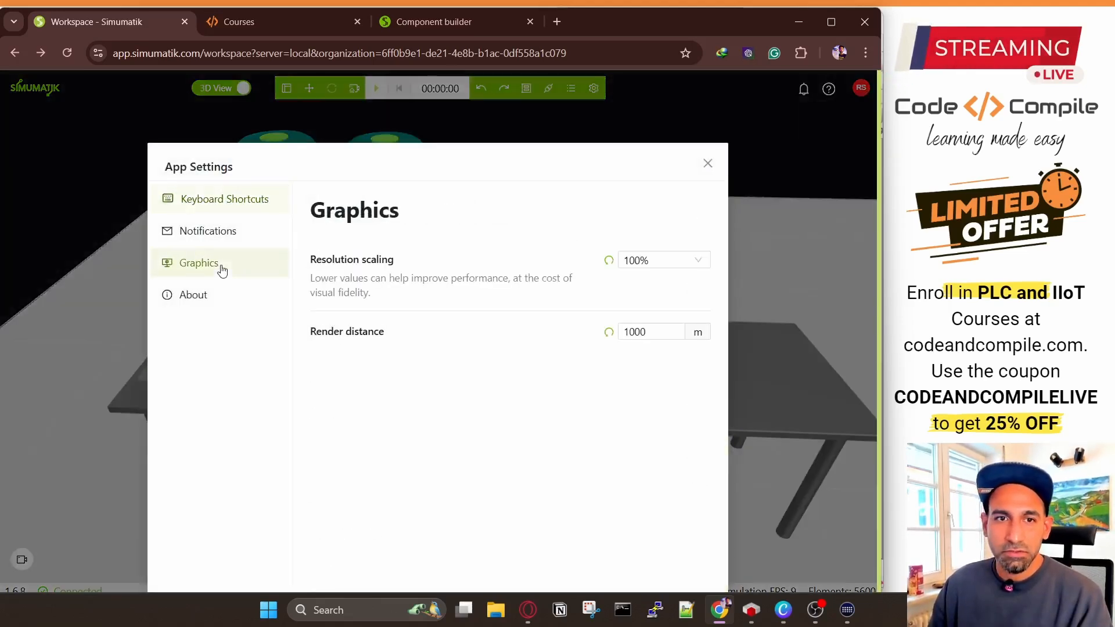
pyautogui.click(667, 267)
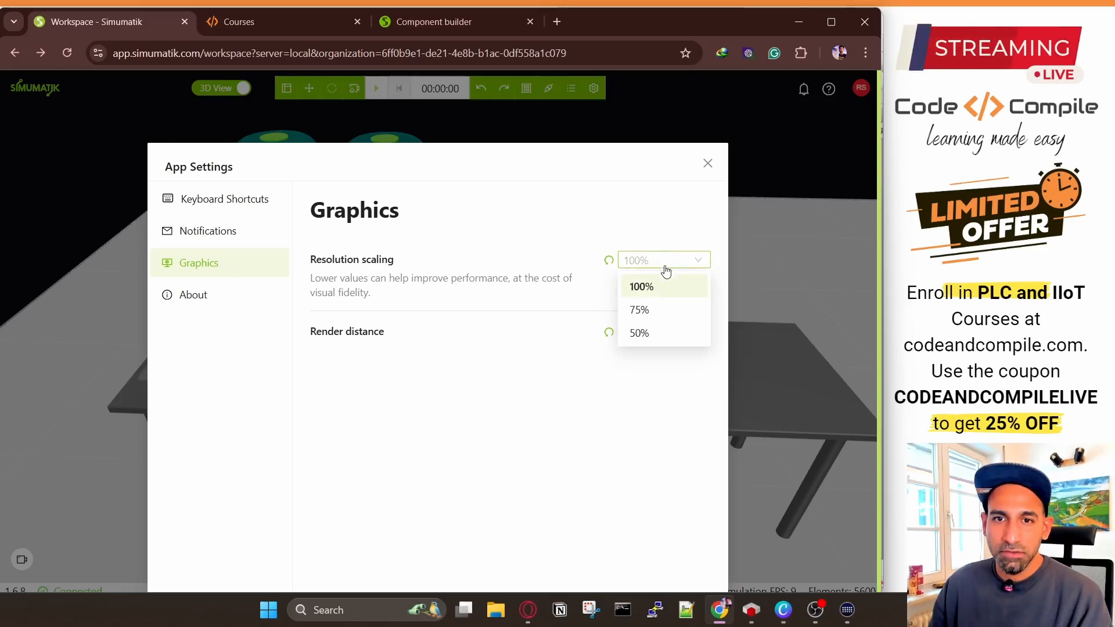
pyautogui.click(641, 331)
pyautogui.click(654, 332)
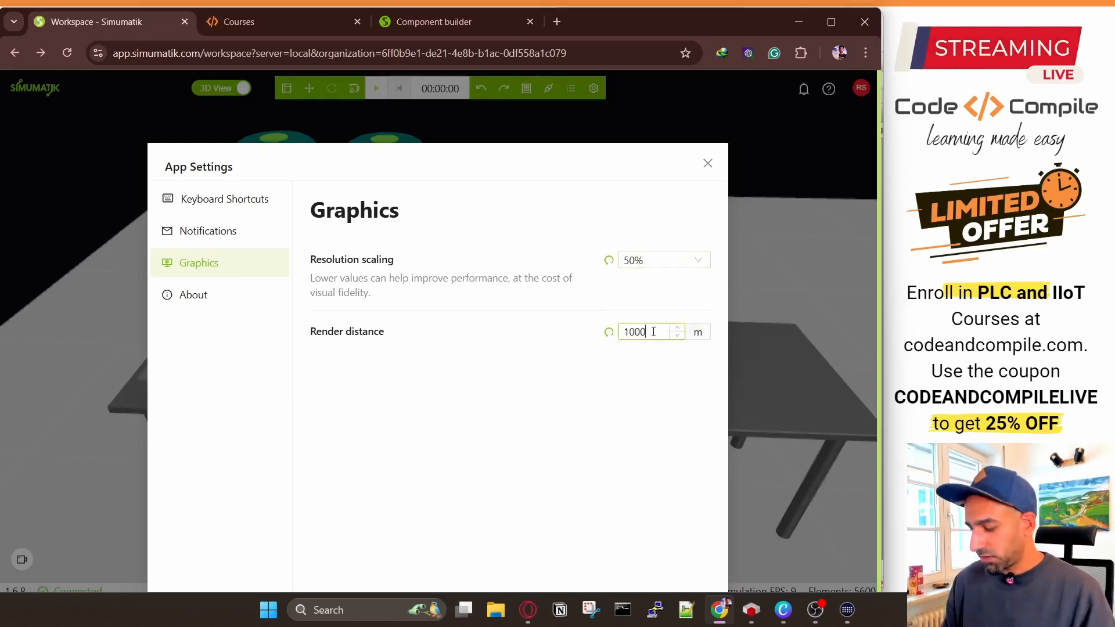
pyautogui.click(751, 316)
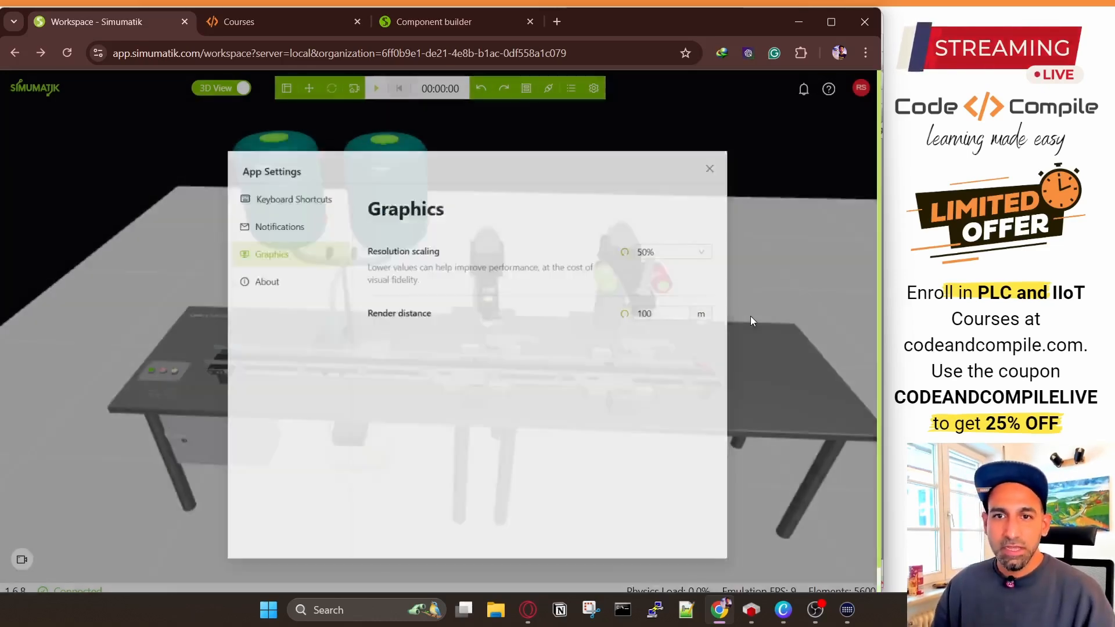
# Step: Examine the filling line's rendering up close and from afar with the reduced graphics settings
pyautogui.scroll(10, 636, 320)
pyautogui.scroll(-10, 424, 271)
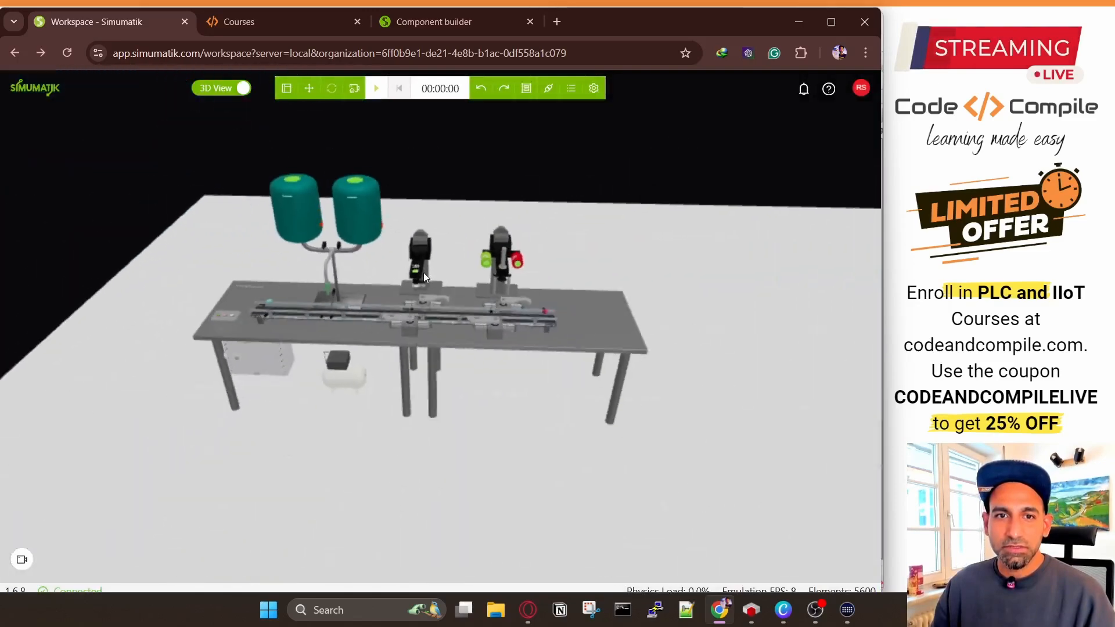
pyautogui.scroll(10, 420, 282)
pyautogui.scroll(-10, 420, 282)
pyautogui.moveTo(420, 281); pyautogui.dragTo(494, 288)
pyautogui.scroll(8, 389, 294)
pyautogui.scroll(-5, 494, 288)
pyautogui.scroll(5, 496, 289)
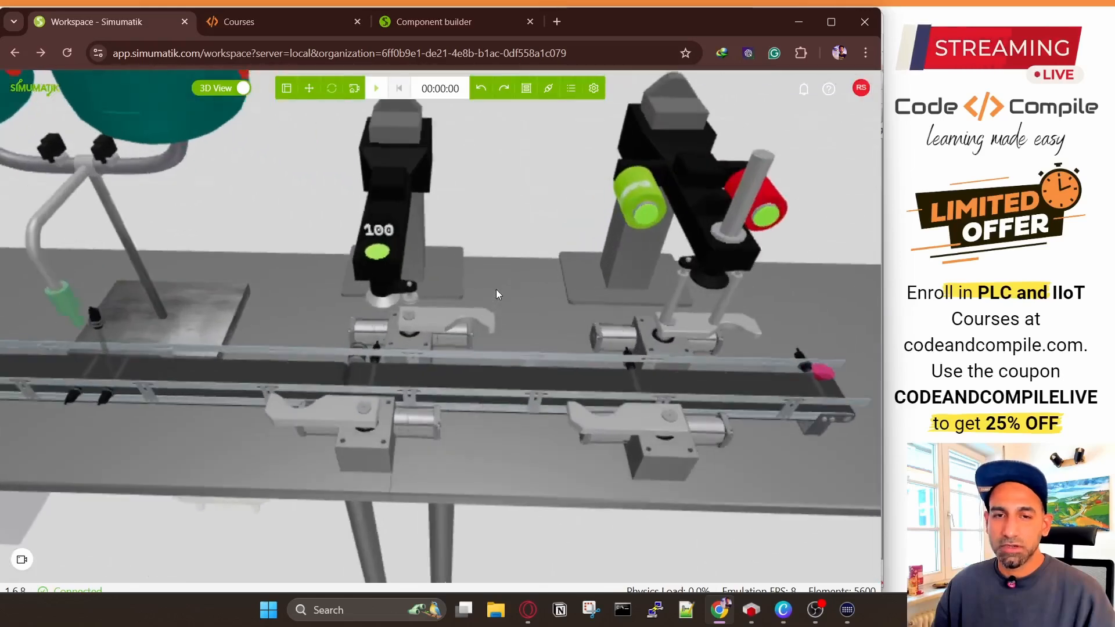
pyautogui.scroll(-3, 496, 289)
# Step: Reopen the graphics settings, reduce the render distance to 10 m, and close the settings
pyautogui.click(861, 88)
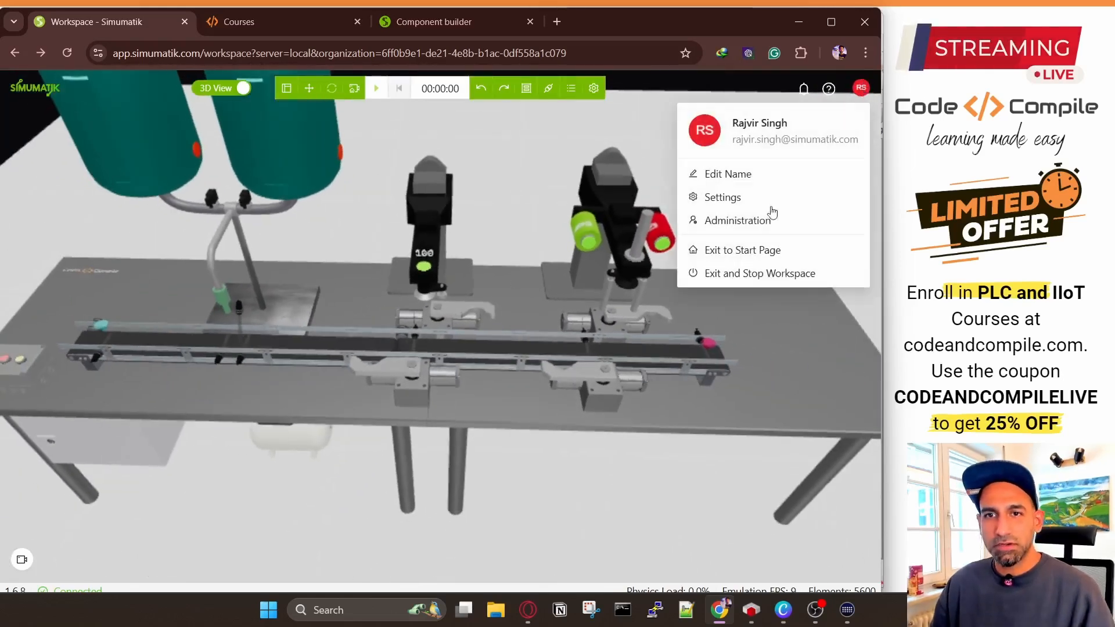
pyautogui.click(719, 196)
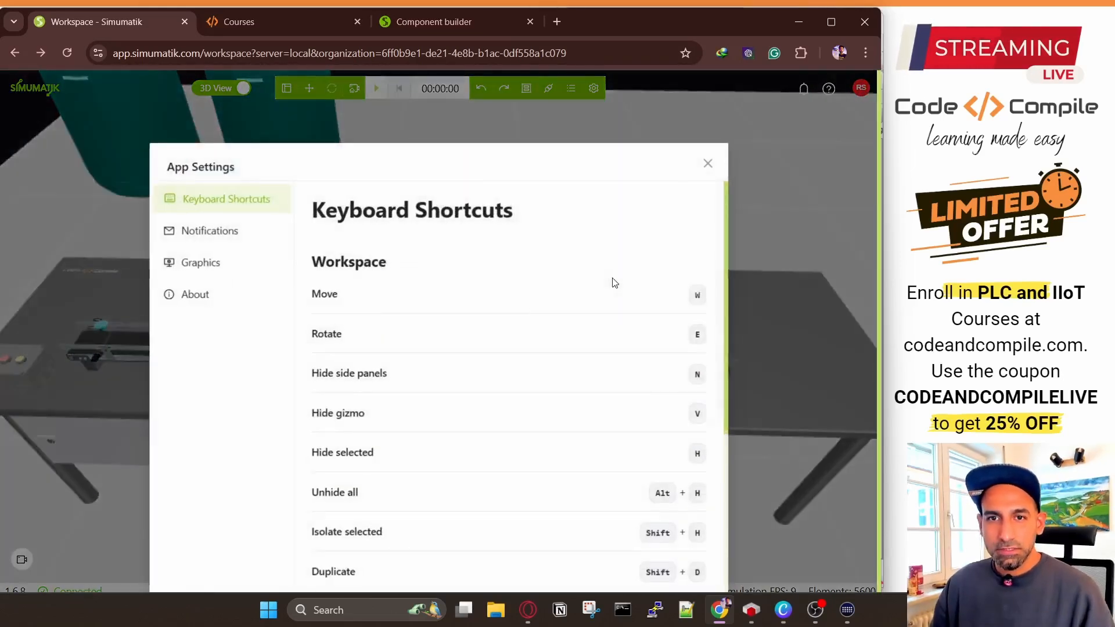
pyautogui.click(236, 263)
pyautogui.click(643, 329)
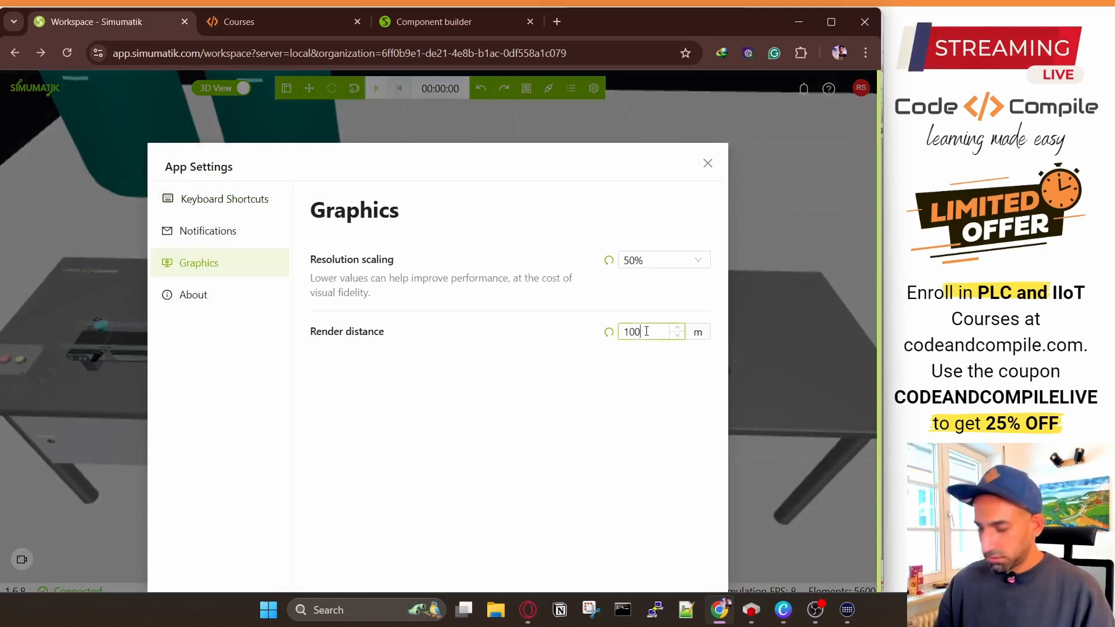
pyautogui.press('BackSpace')
pyautogui.click(743, 340)
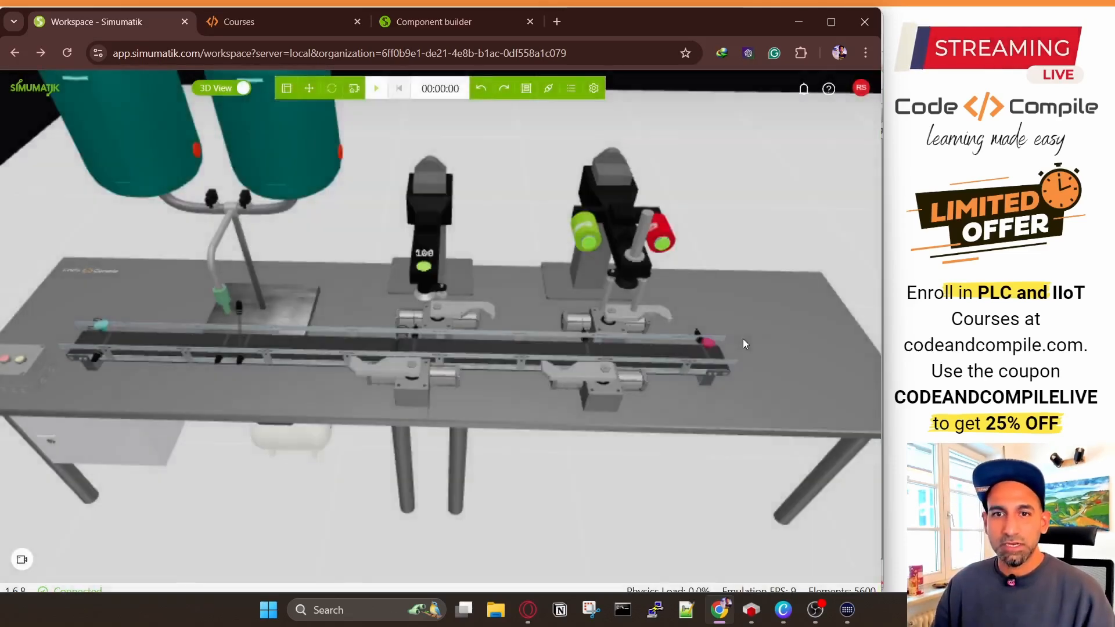
# Step: Examine how the filling line renders from afar and up close with the reduced render distance
pyautogui.scroll(-10, 580, 336)
pyautogui.scroll(-5, 520, 310)
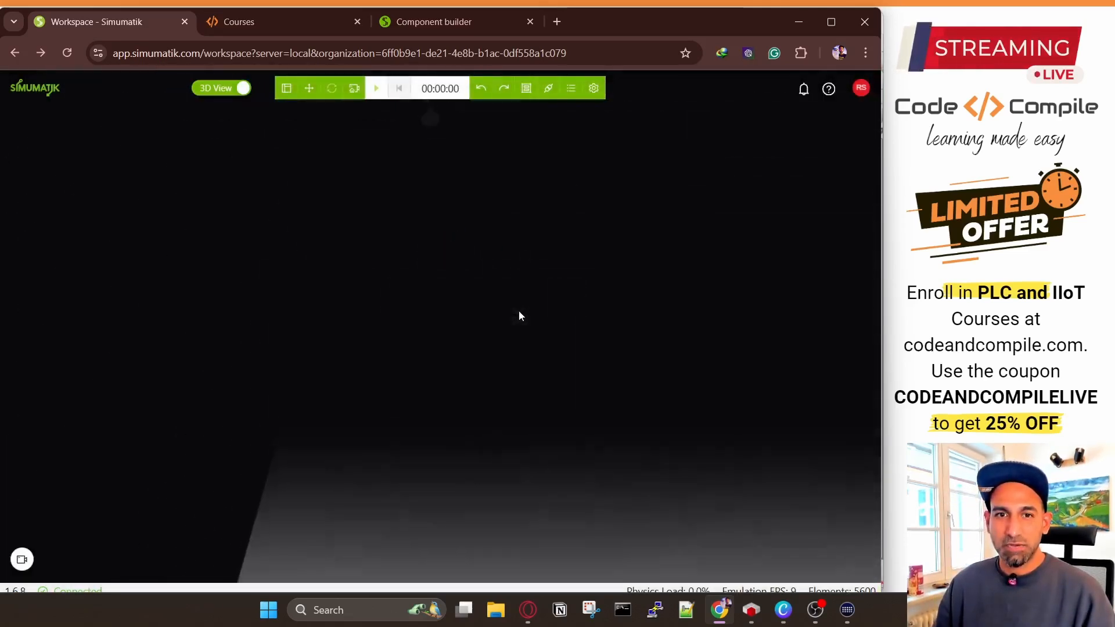
pyautogui.scroll(5, 518, 311)
pyautogui.scroll(6, 462, 256)
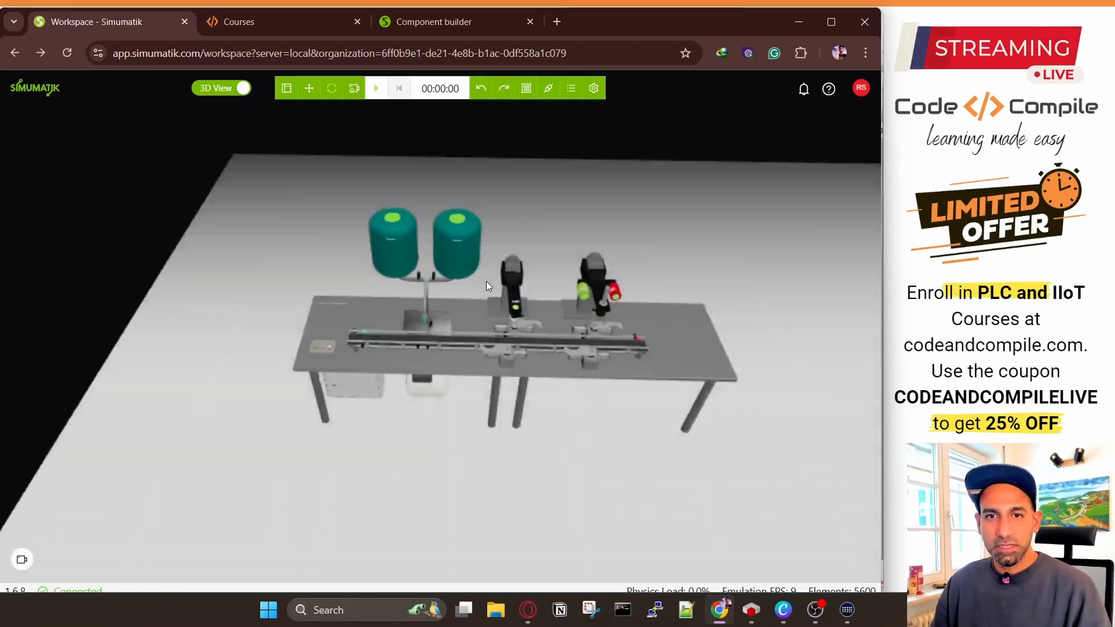
pyautogui.scroll(-2, 503, 309)
pyautogui.scroll(2, 463, 327)
pyautogui.moveTo(459, 314)
pyautogui.mouseDown()
pyautogui.moveTo(414, 278)
pyautogui.moveTo(413, 294)
pyautogui.moveTo(461, 311)
pyautogui.mouseUp()
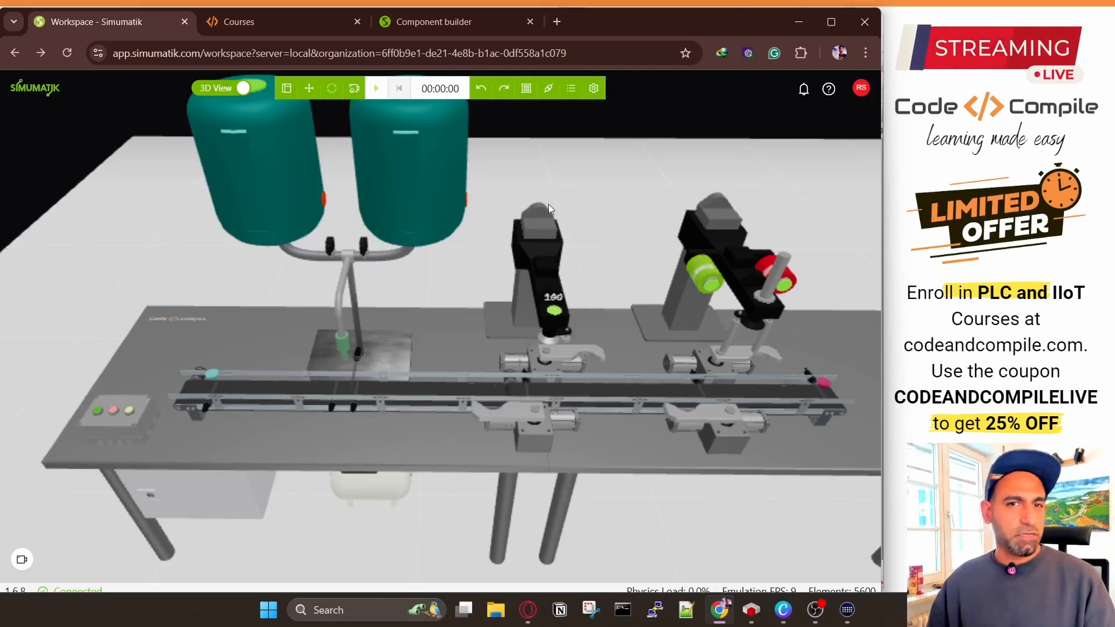
# Step: Minimize the browser and the PLC project window, and advance the presentation to the Individual licenses slide
pyautogui.click(793, 23)
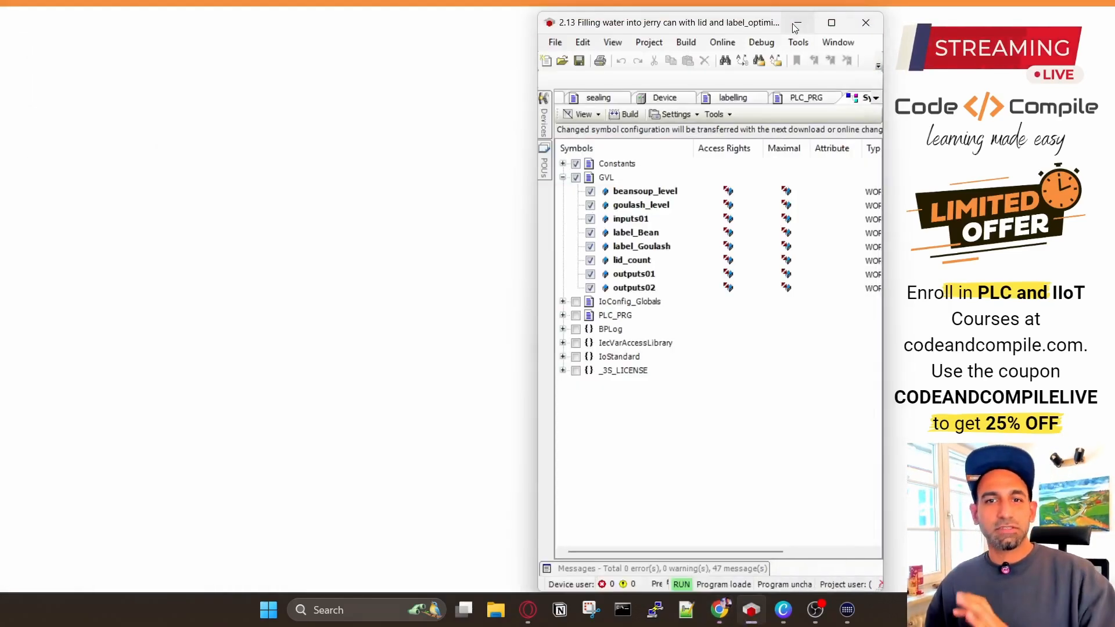
pyautogui.click(795, 26)
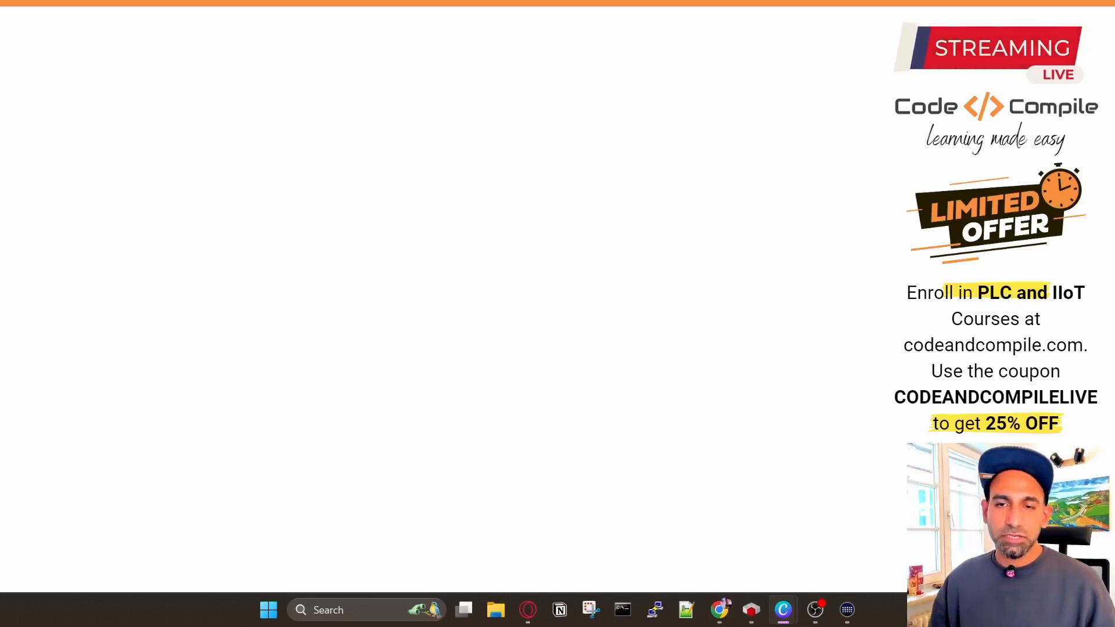
pyautogui.press('Right')
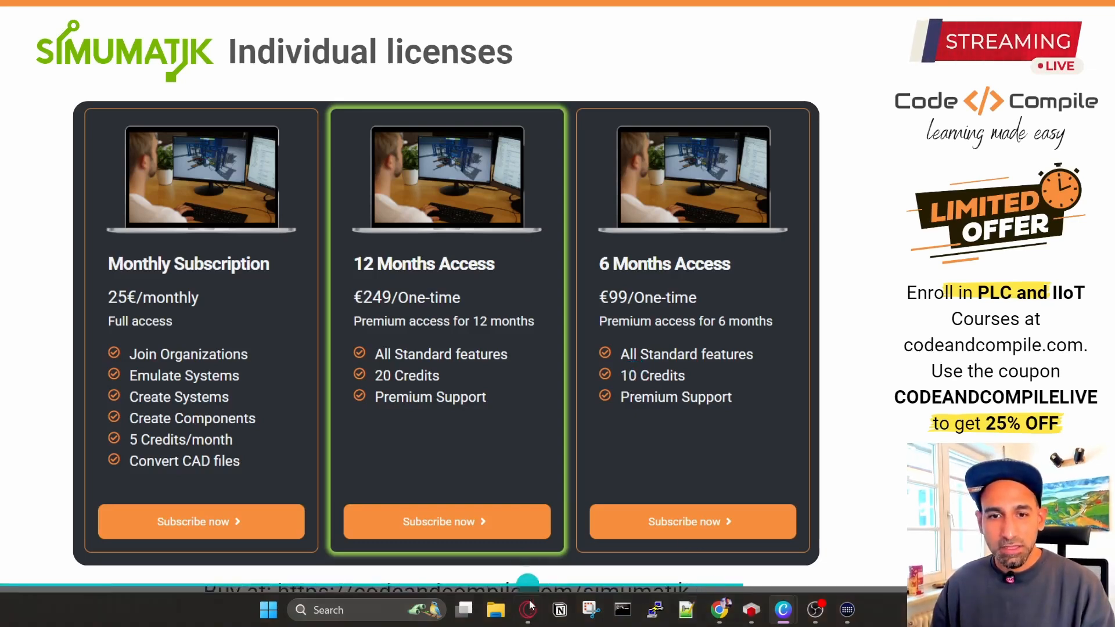
# Step: Return to the Simumatik workspace, select the Lid_sealer_optimized component in the filling line, and open its component page
pyautogui.click(723, 612)
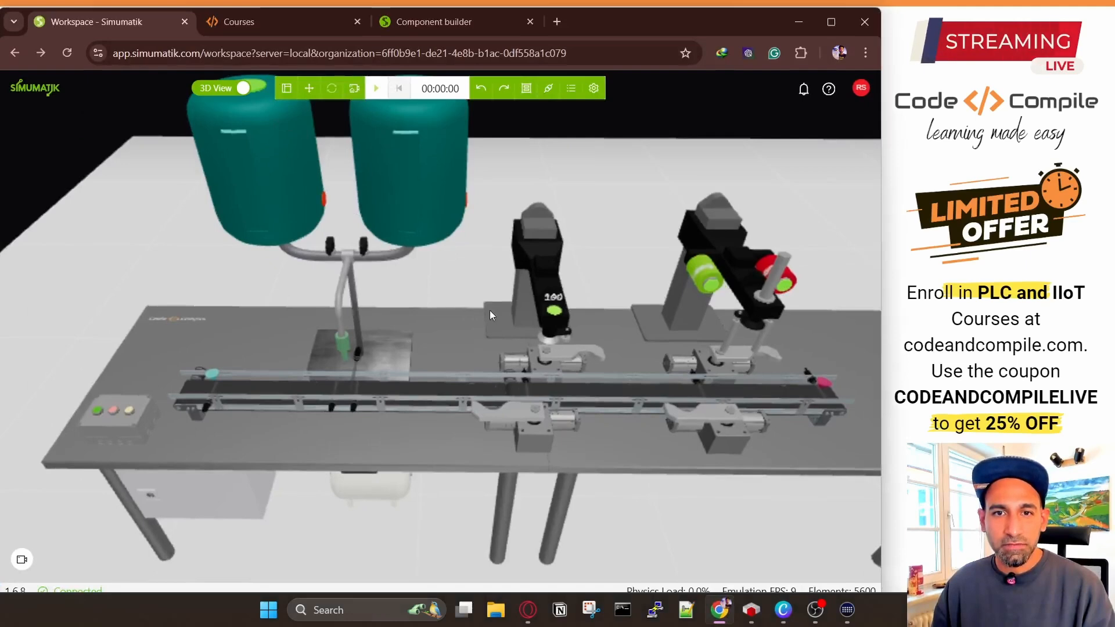
pyautogui.moveTo(395, 157); pyautogui.dragTo(465, 302)
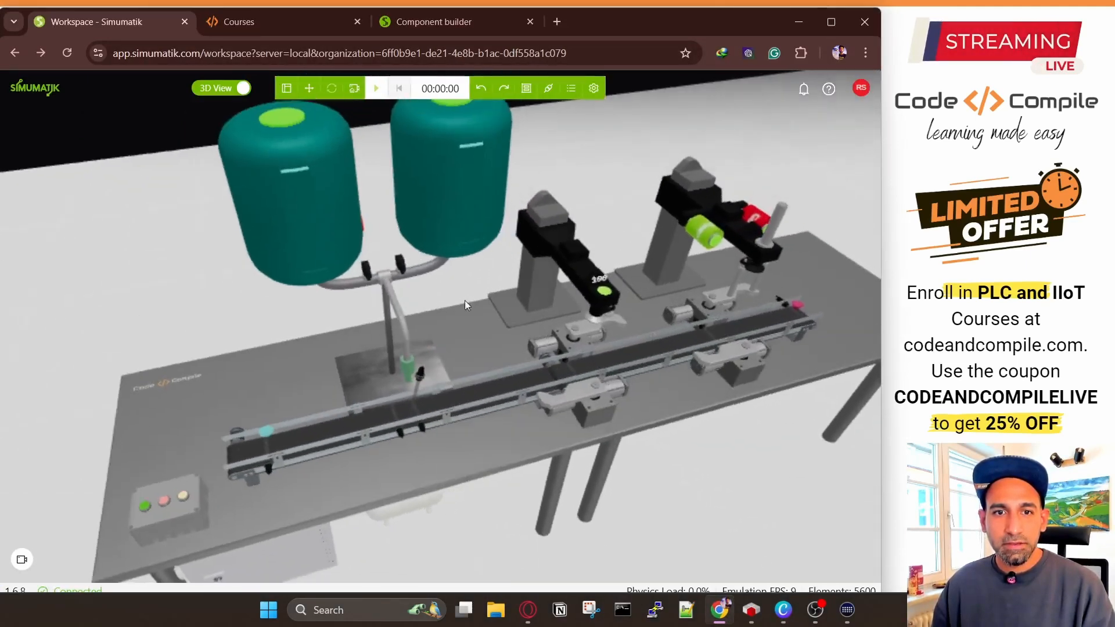
pyautogui.scroll(5, 466, 302)
pyautogui.click(603, 243)
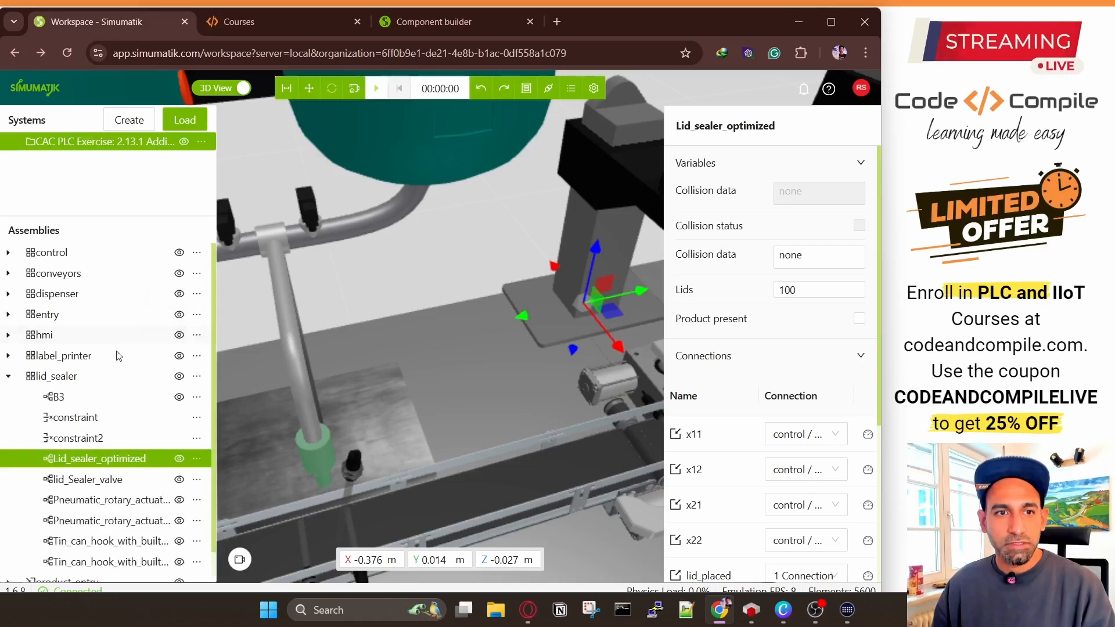
pyautogui.click(197, 459)
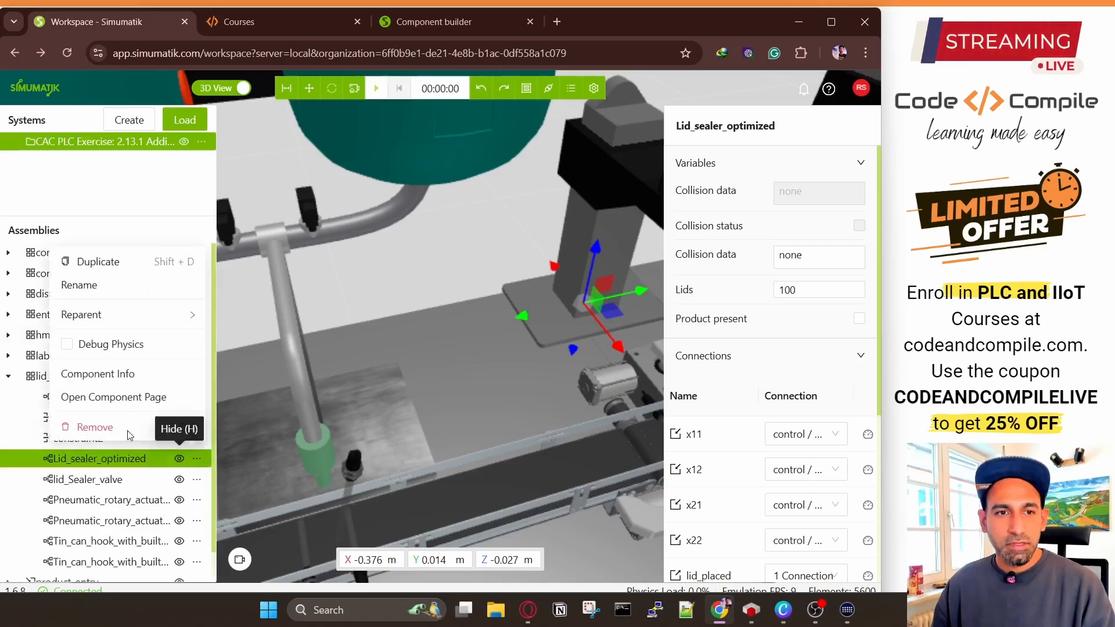
pyautogui.click(113, 395)
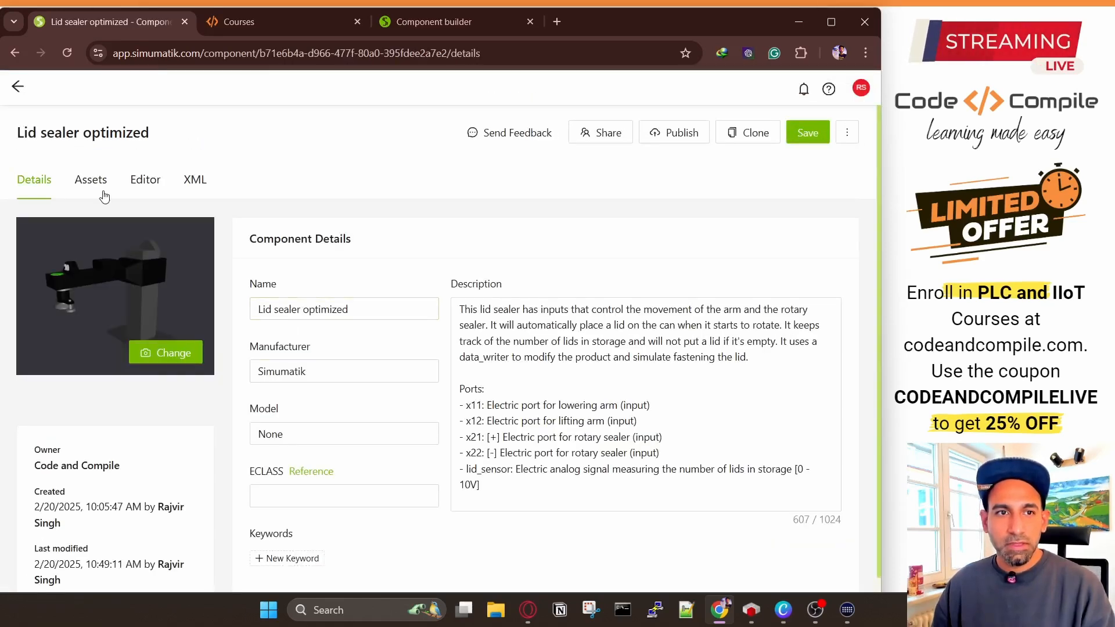
# Step: View the optimization presets and credit cost for the component's lid_sealer_arm.glb asset, and close them without optimizing
pyautogui.click(103, 184)
pyautogui.click(270, 318)
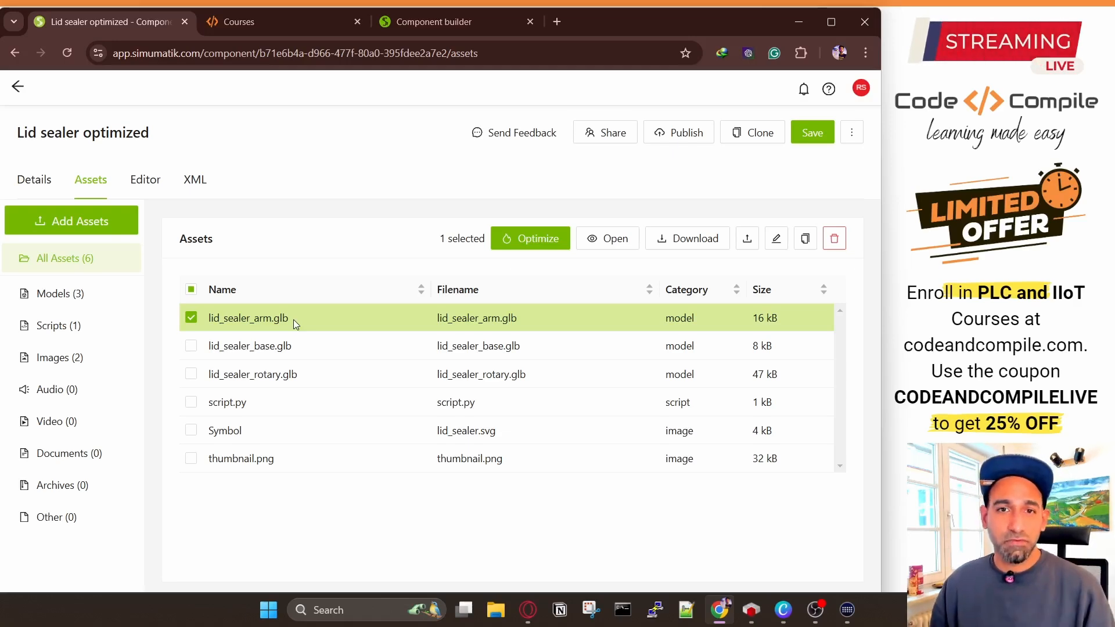
pyautogui.click(518, 241)
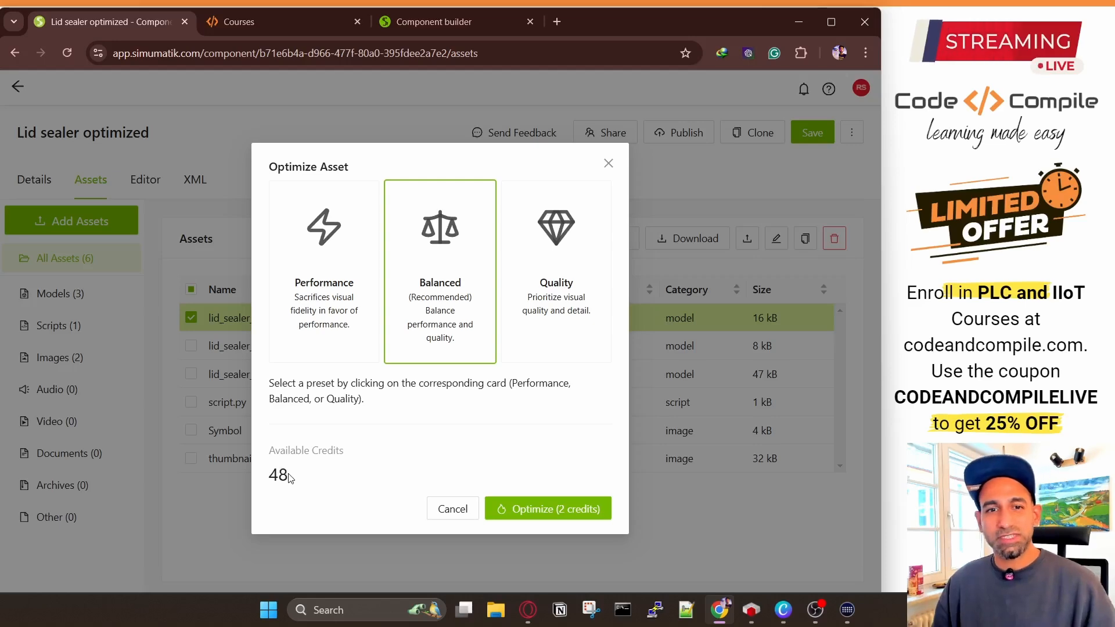
pyautogui.click(451, 509)
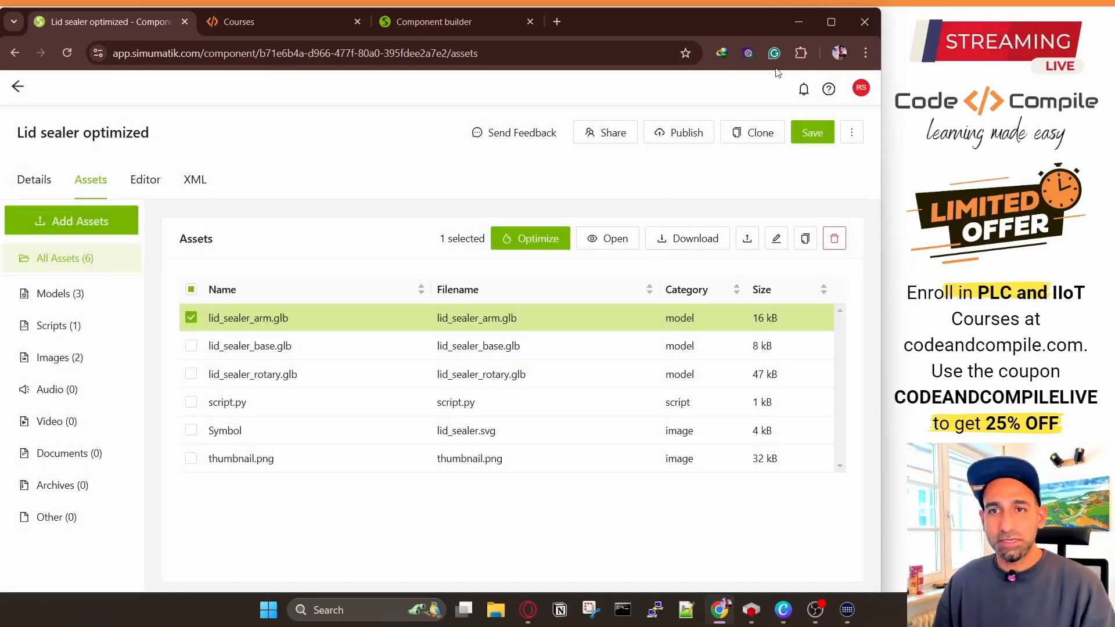
# Step: Minimize the browser and advance the presentation from the Individual licenses slide to the Special offer slide
pyautogui.click(793, 23)
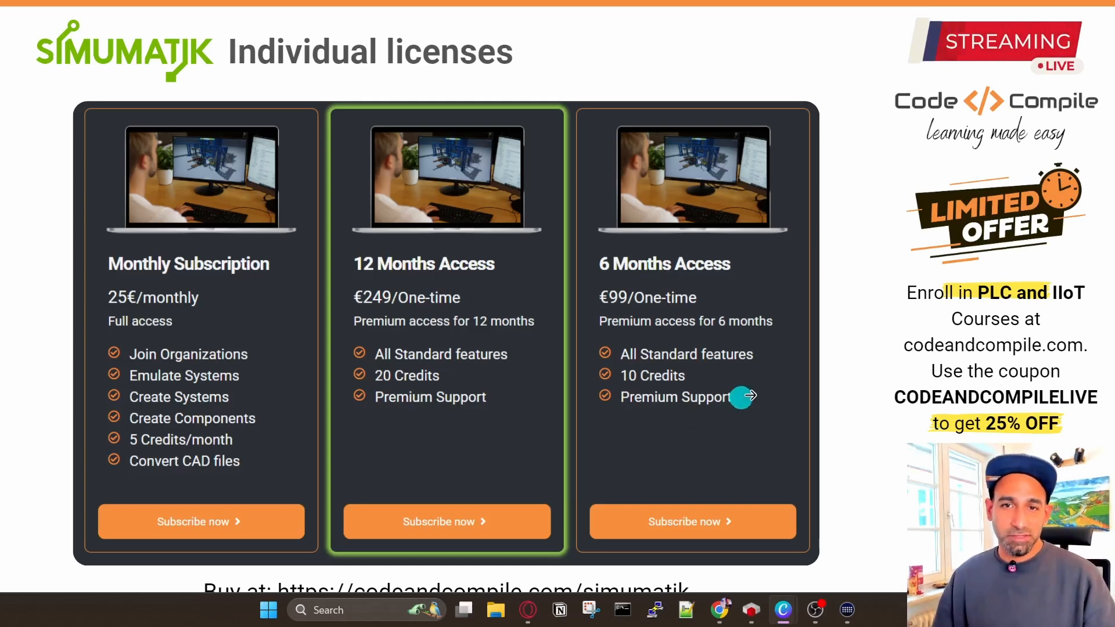
pyautogui.click(886, 429)
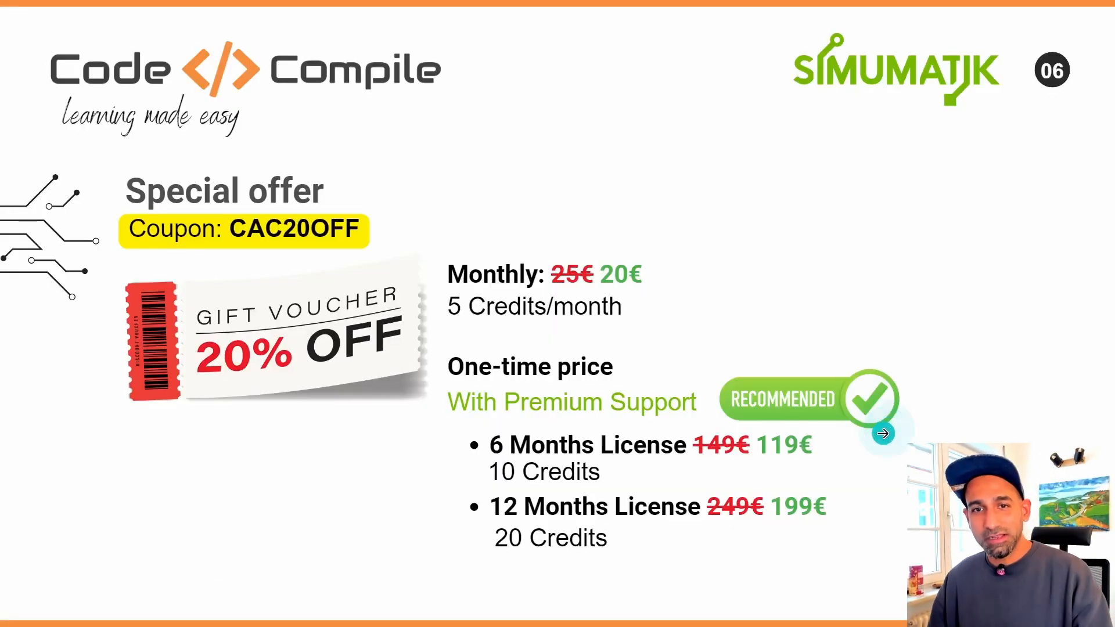